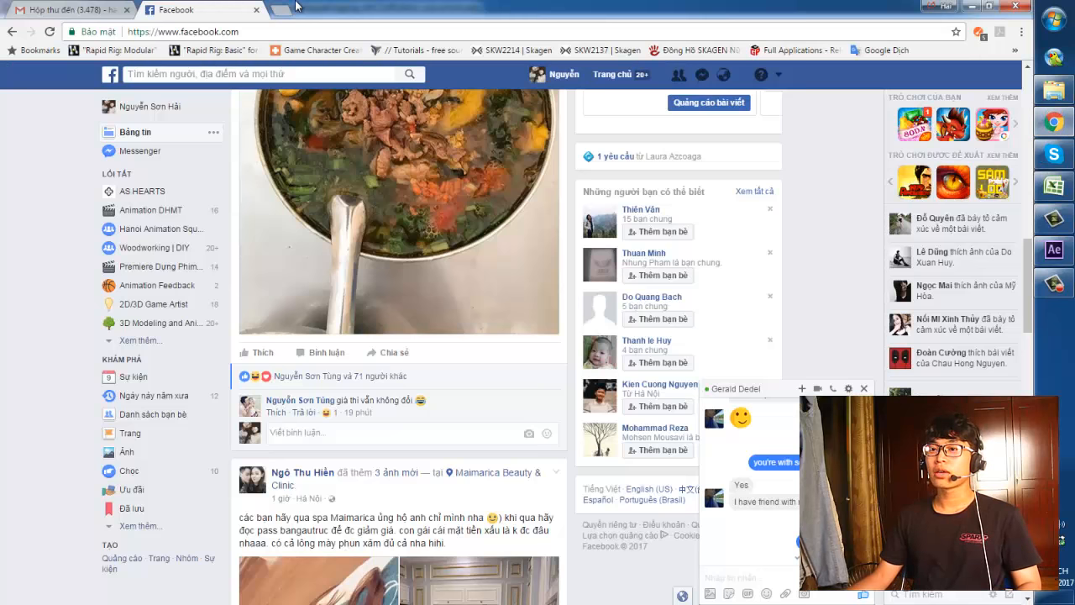
Switch from the browser to the demo subcontrols character project in After Effects.
{"action": "left_click", "coordinate": [301, 7]}
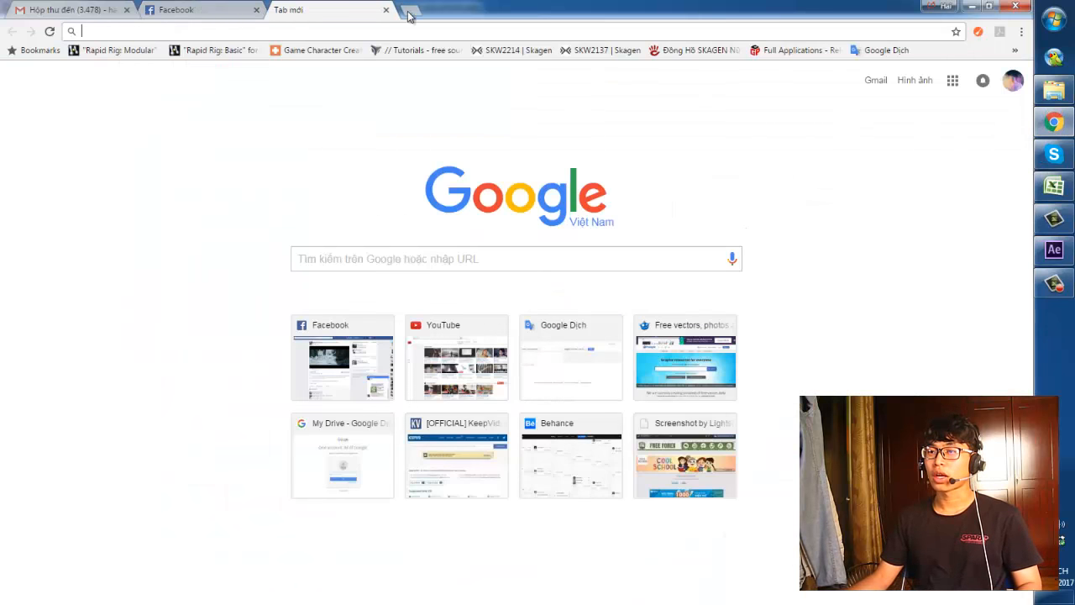
{"action": "left_click", "coordinate": [387, 10]}
{"action": "left_click", "coordinate": [1054, 252]}
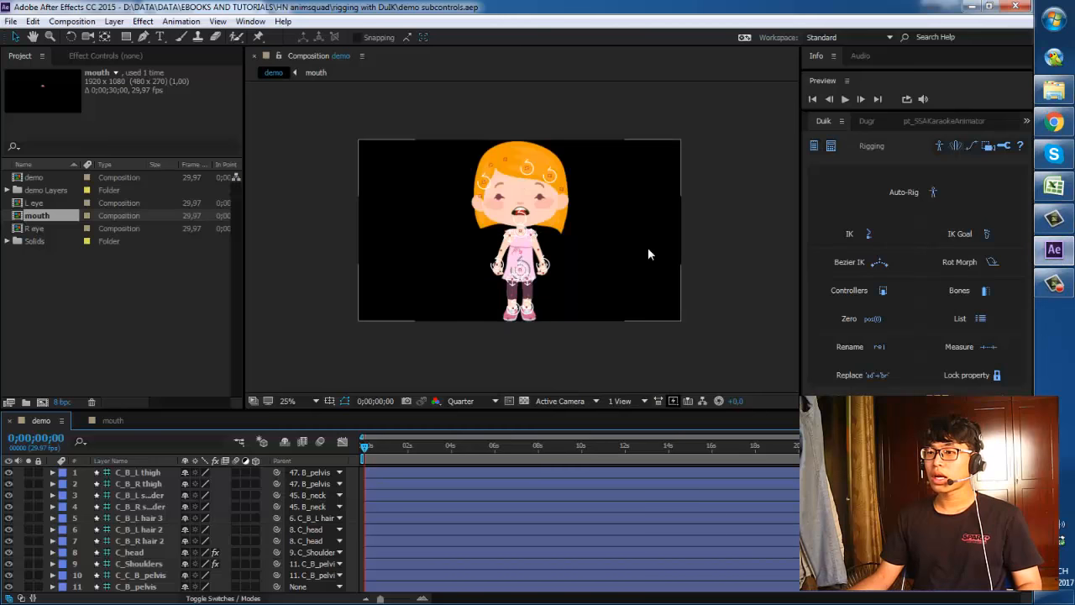
Inspect the controllers on the girl's hair and the rest of her rigged body in the demo composition.
{"action": "scroll", "coordinate": [529, 180], "scroll_direction": "up", "scroll_amount": 1}
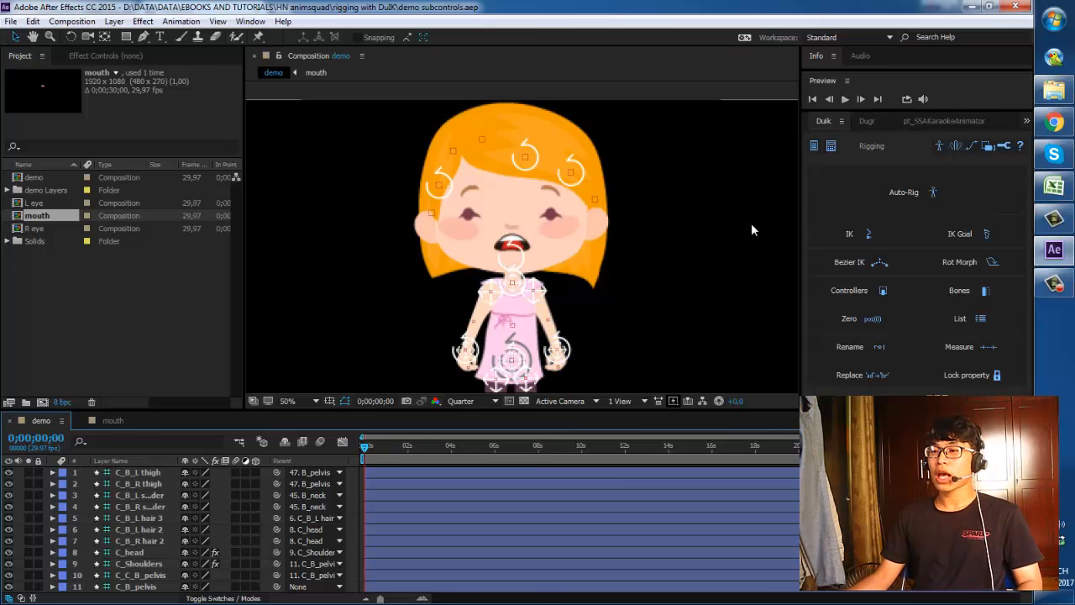
{"action": "left_click", "coordinate": [577, 178]}
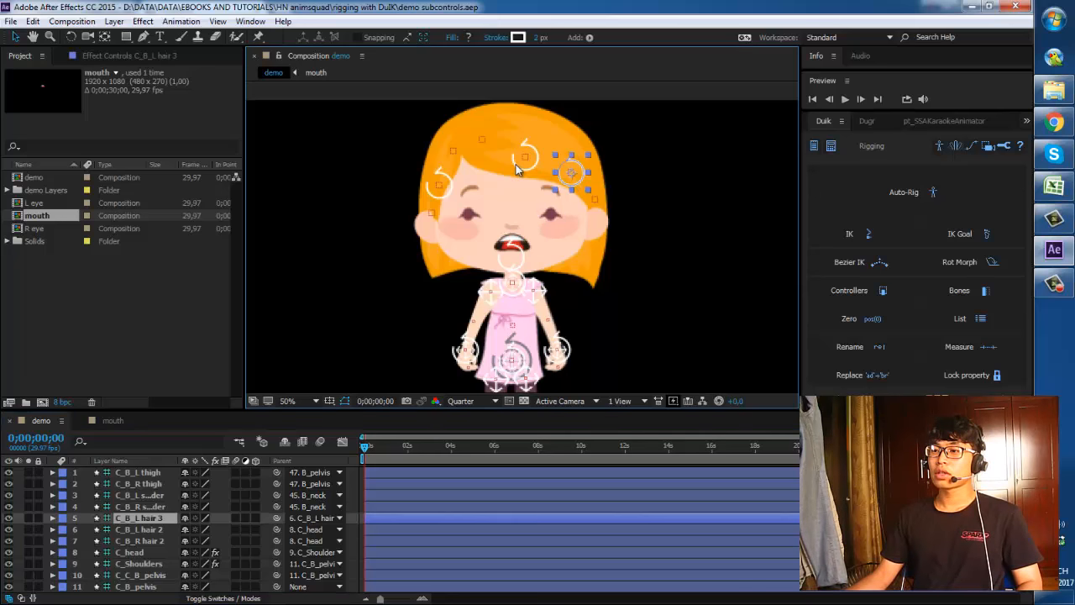
{"action": "left_click", "coordinate": [524, 168]}
{"action": "left_click", "coordinate": [451, 192]}
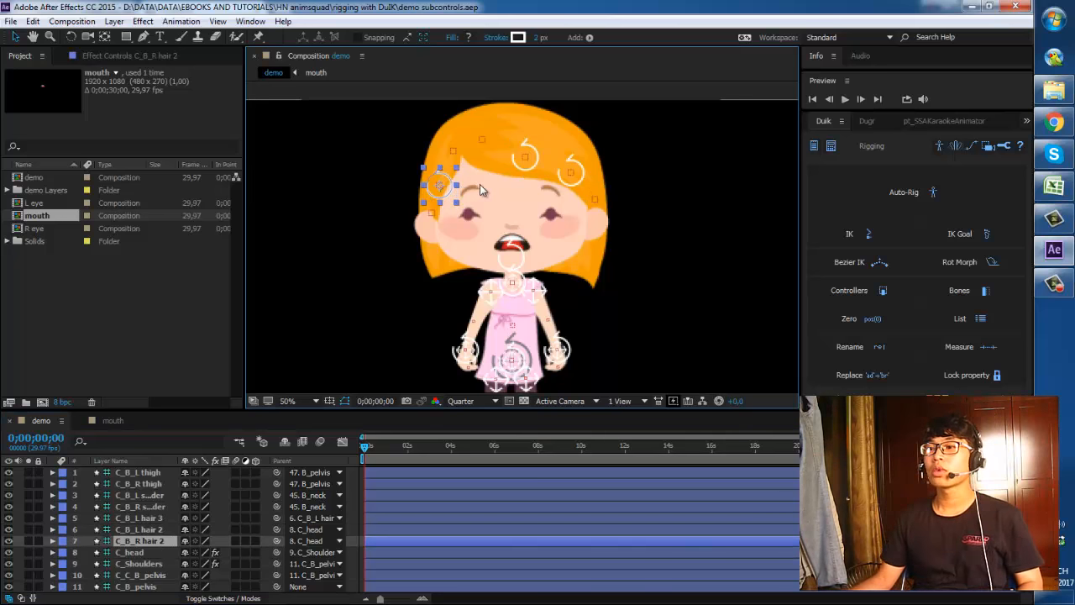
{"action": "left_click_drag", "start_coordinate": [538, 289], "coordinate": [543, 215]}
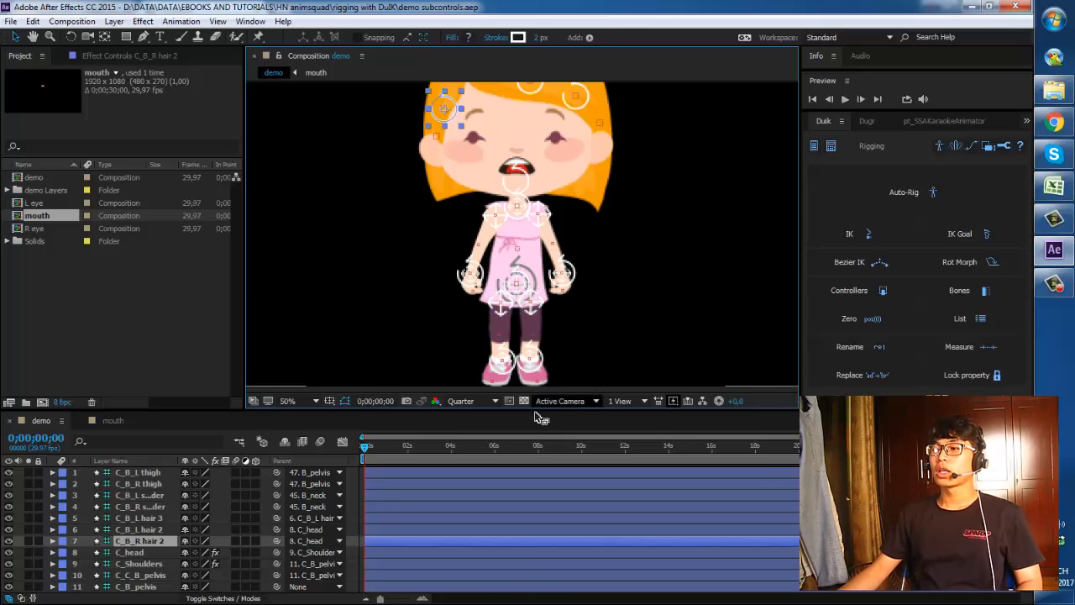
{"action": "key", "text": "space"}
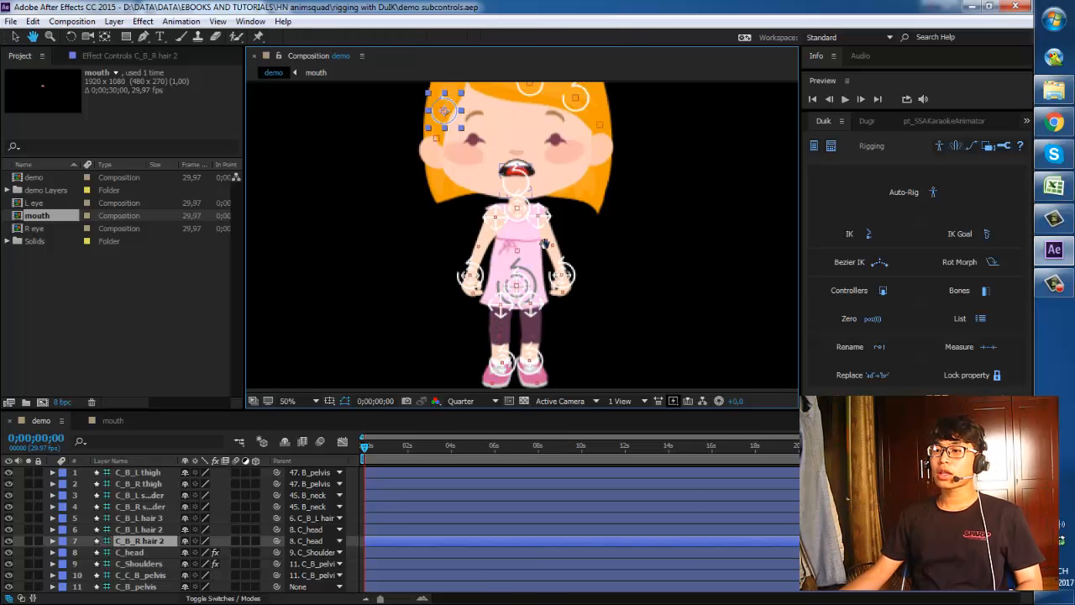
{"action": "left_click_drag", "start_coordinate": [544, 245], "coordinate": [547, 298]}
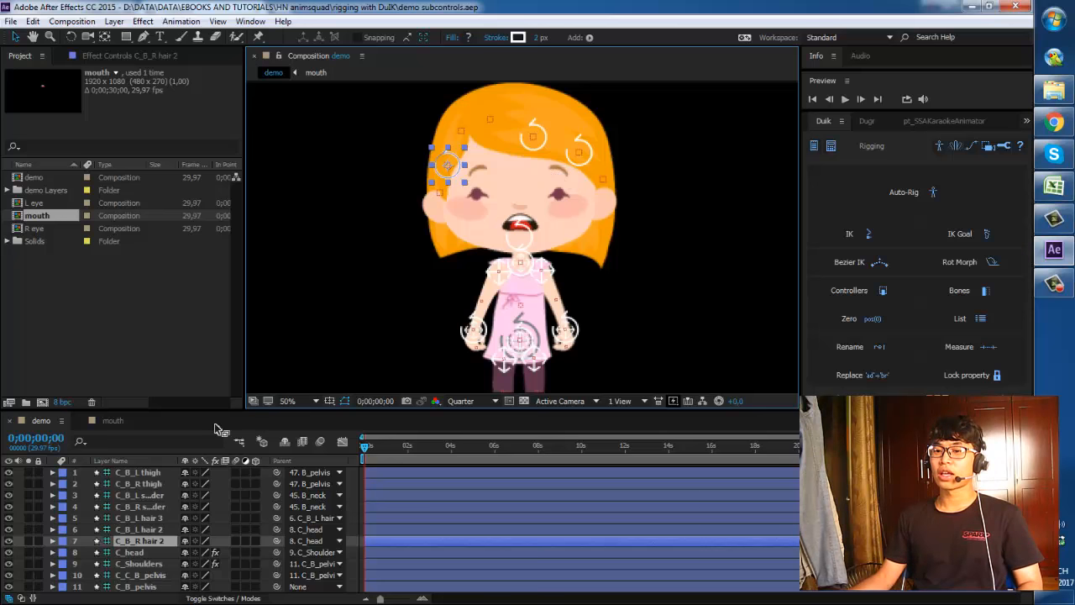
Try rotating the C_head controller clockwise to test the head rig, and undo the rotation.
{"action": "left_click", "coordinate": [534, 242]}
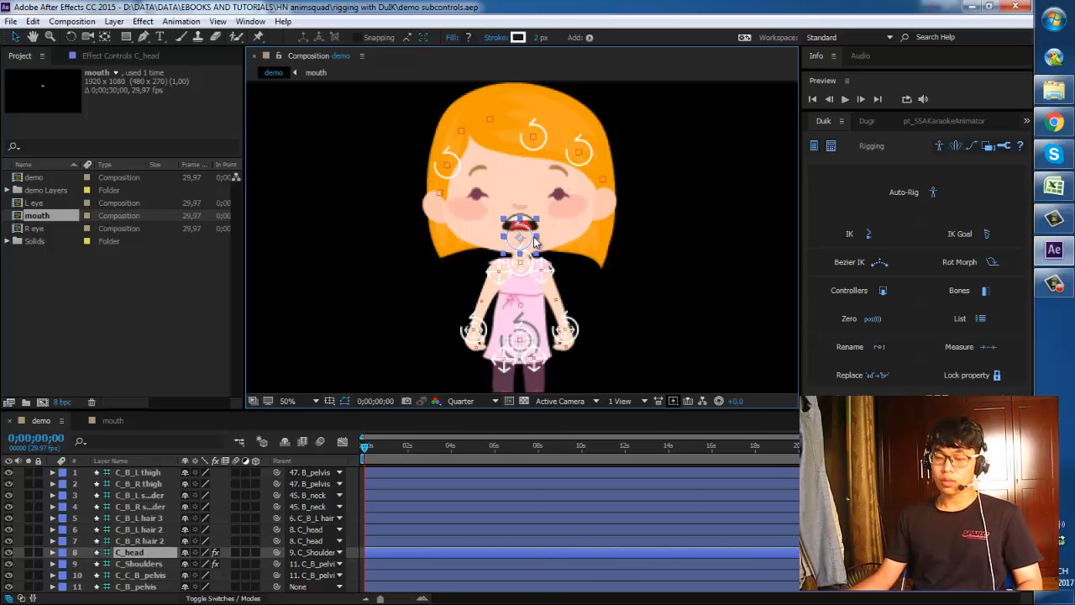
{"action": "key", "text": "w"}
{"action": "left_click_drag", "start_coordinate": [531, 221], "coordinate": [588, 249]}
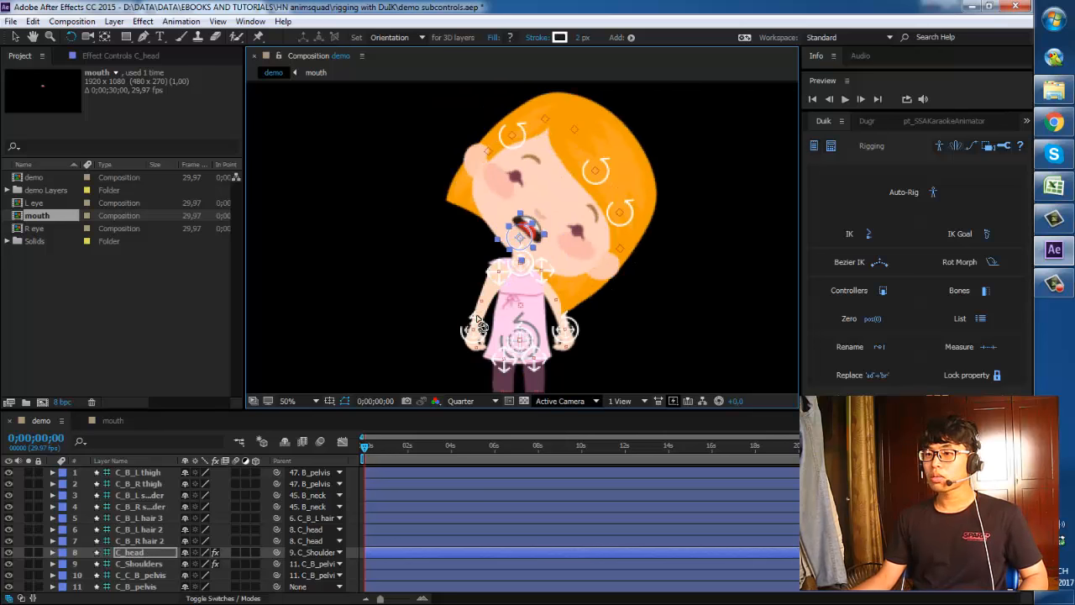
{"action": "key", "text": "ctrl+z"}
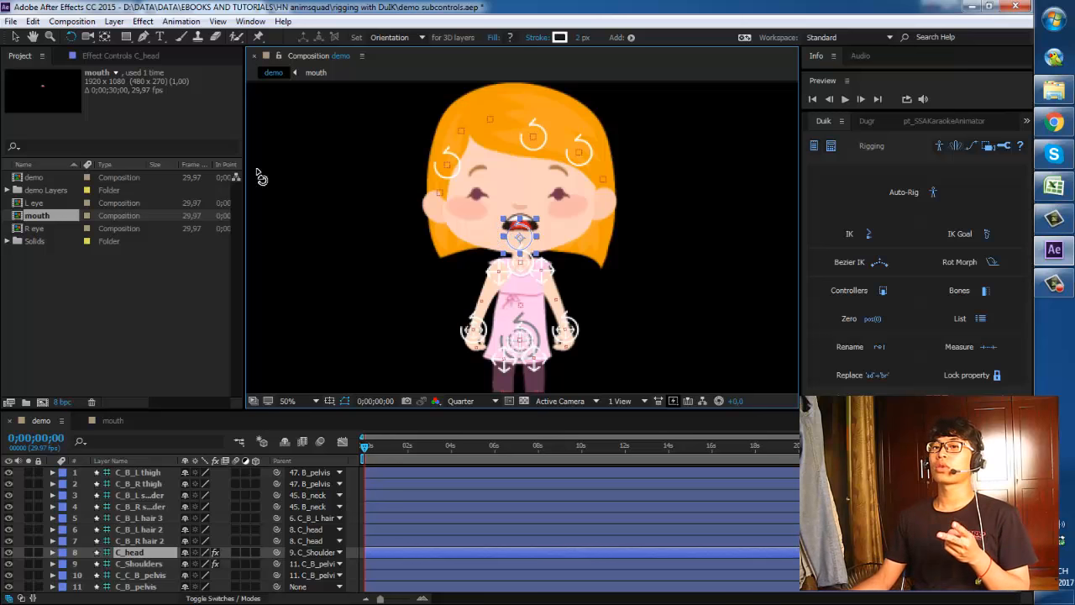
Show the effect controls of the C_head layer and enlarge the timeline area.
{"action": "left_click", "coordinate": [114, 57]}
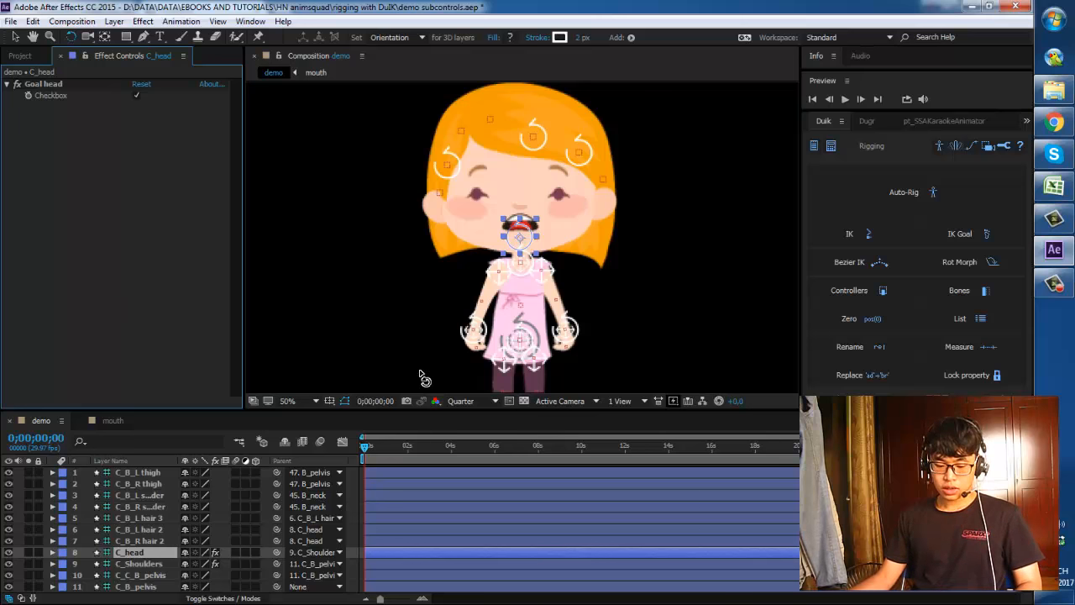
{"action": "key", "text": "v"}
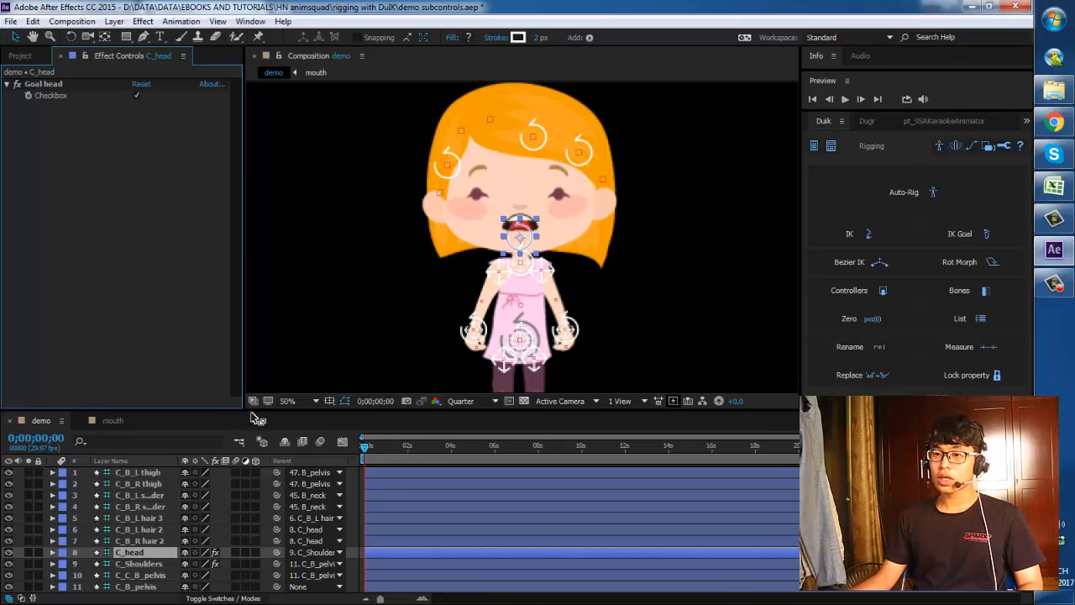
{"action": "left_click_drag", "start_coordinate": [241, 409], "coordinate": [245, 382]}
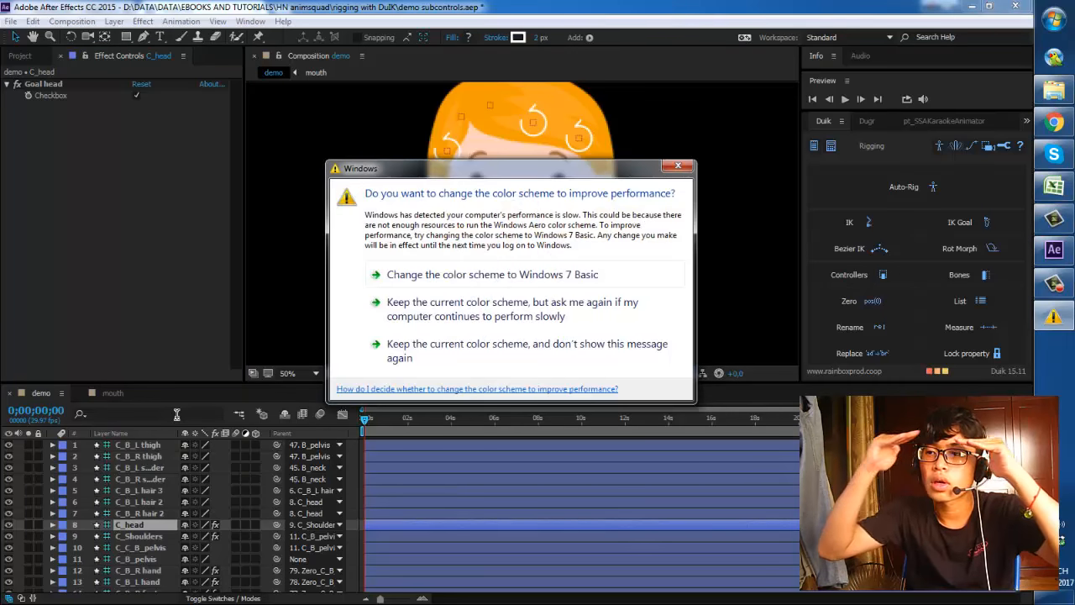
Change the Windows color scheme to Windows 7 Basic.
{"action": "left_click", "coordinate": [475, 279]}
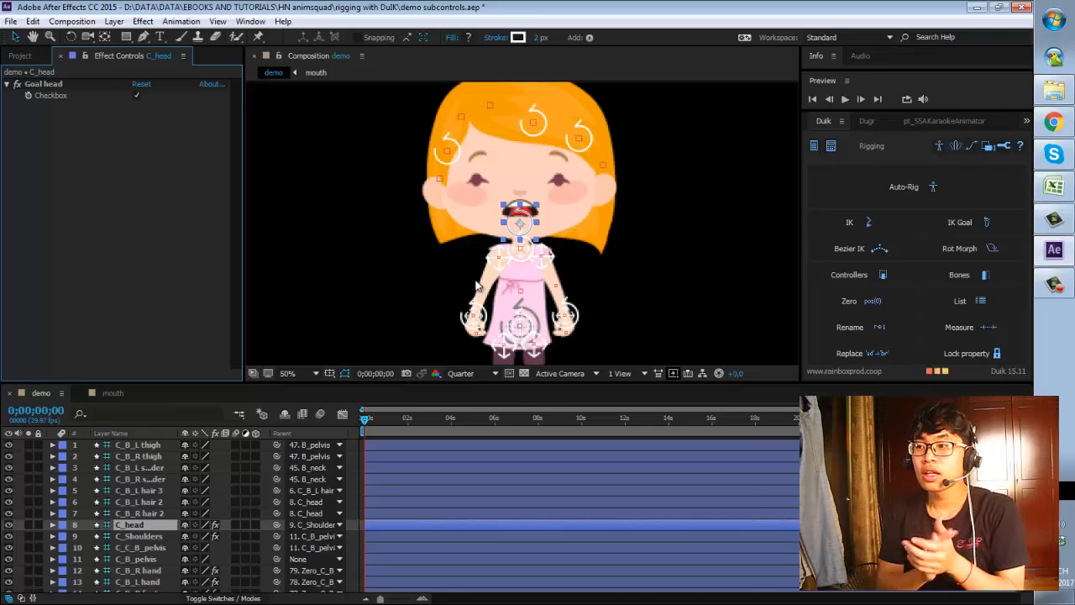
Switch to Chrome and look up Google image results for "joker" as facial expression reference.
{"action": "left_click", "coordinate": [1054, 122]}
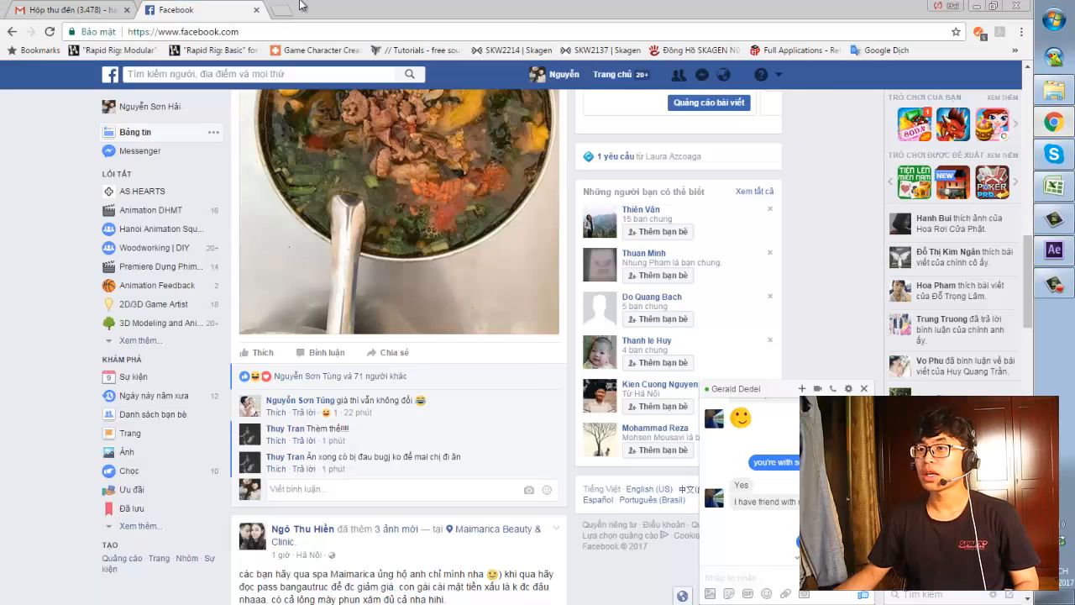
{"action": "left_click", "coordinate": [286, 9]}
{"action": "type", "text": "joker"}
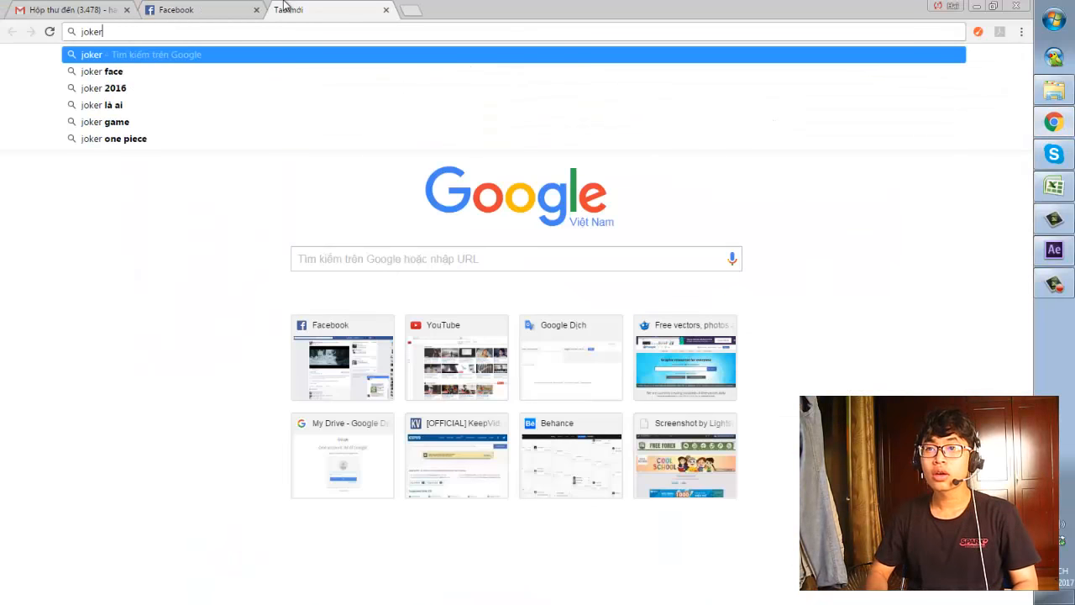
{"action": "key", "text": "Return"}
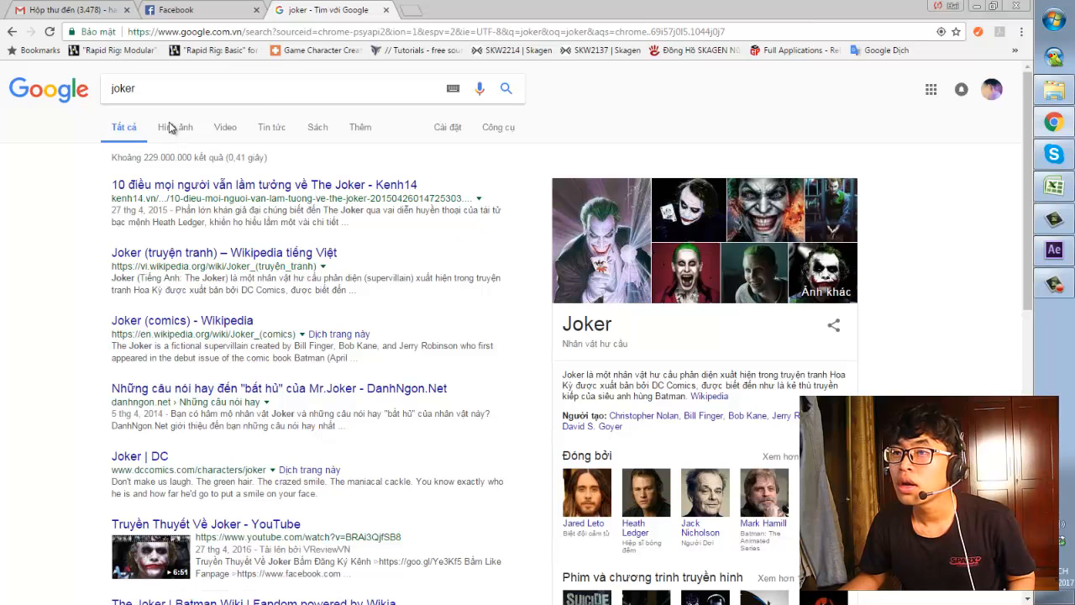
{"action": "left_click", "coordinate": [174, 132]}
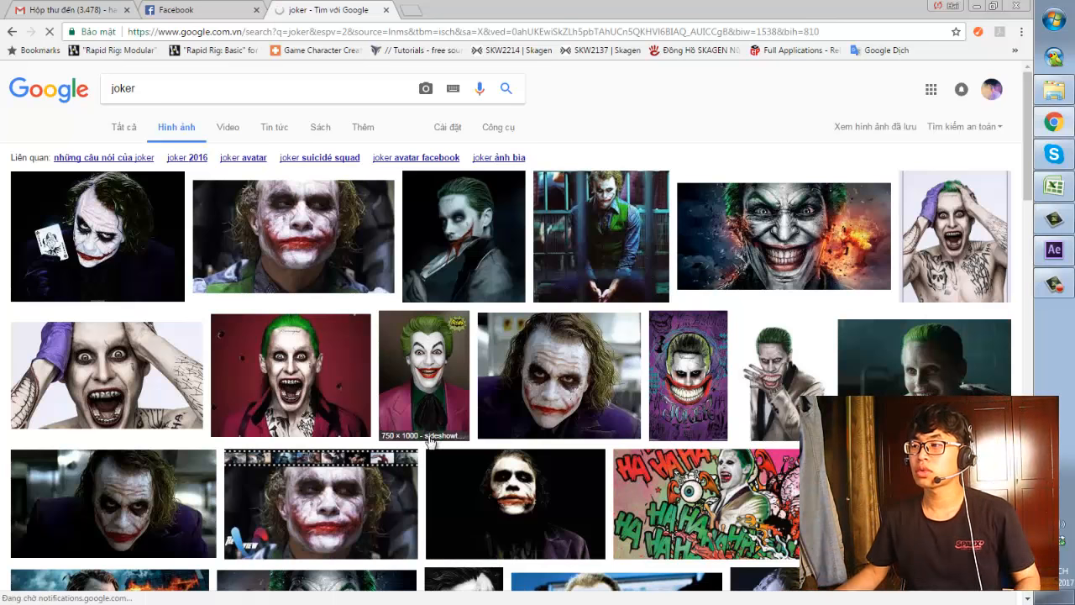
Return to the After Effects project and enlarge the timeline further to show more layers.
{"action": "left_click", "coordinate": [1054, 249]}
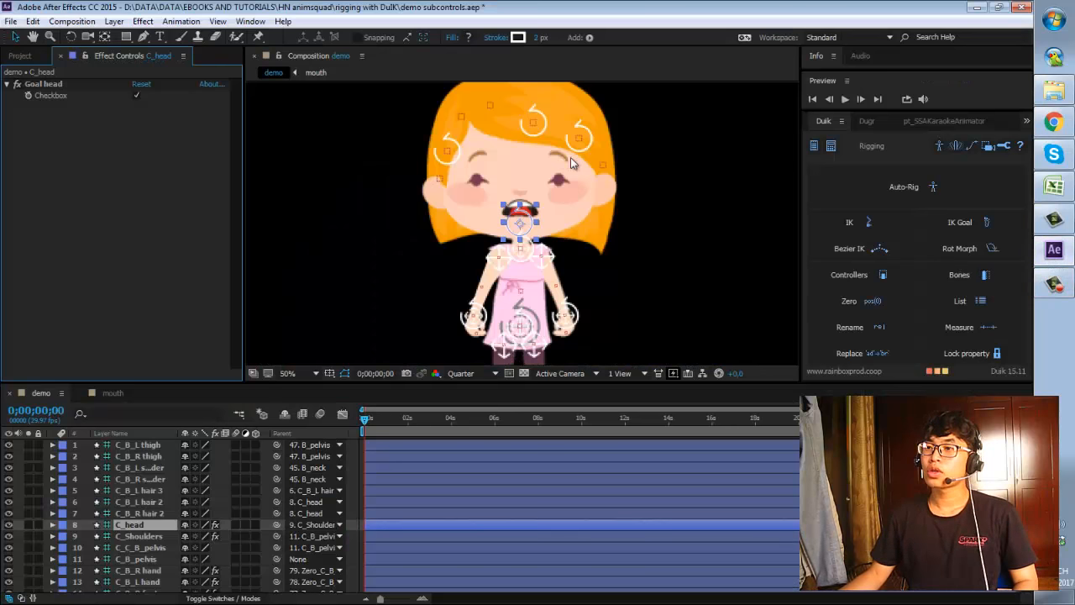
{"action": "scroll", "coordinate": [156, 541], "scroll_direction": "down", "scroll_amount": 4}
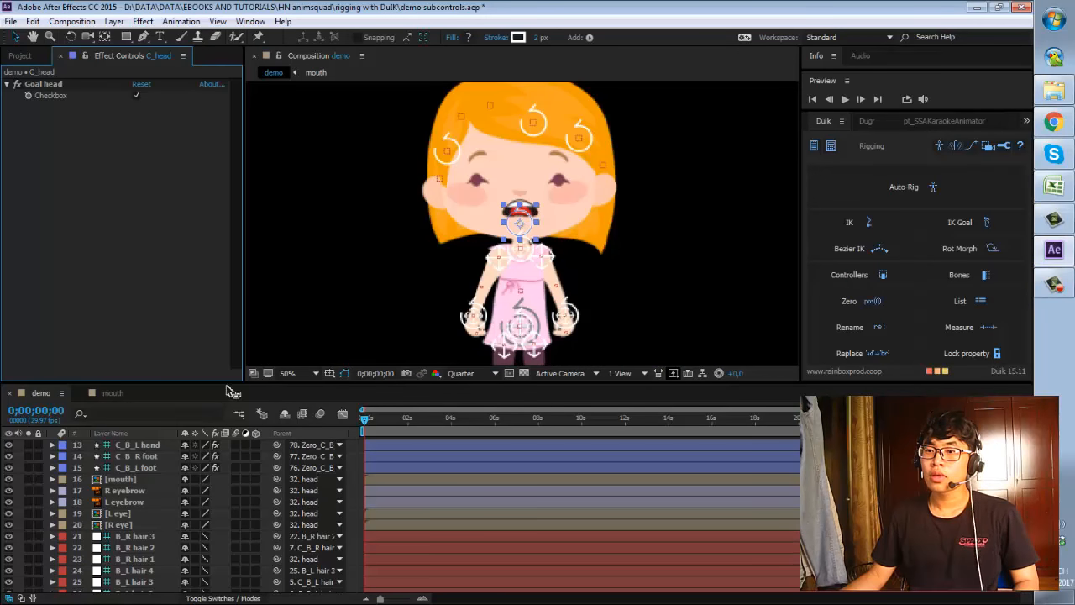
{"action": "left_click_drag", "start_coordinate": [242, 382], "coordinate": [230, 330]}
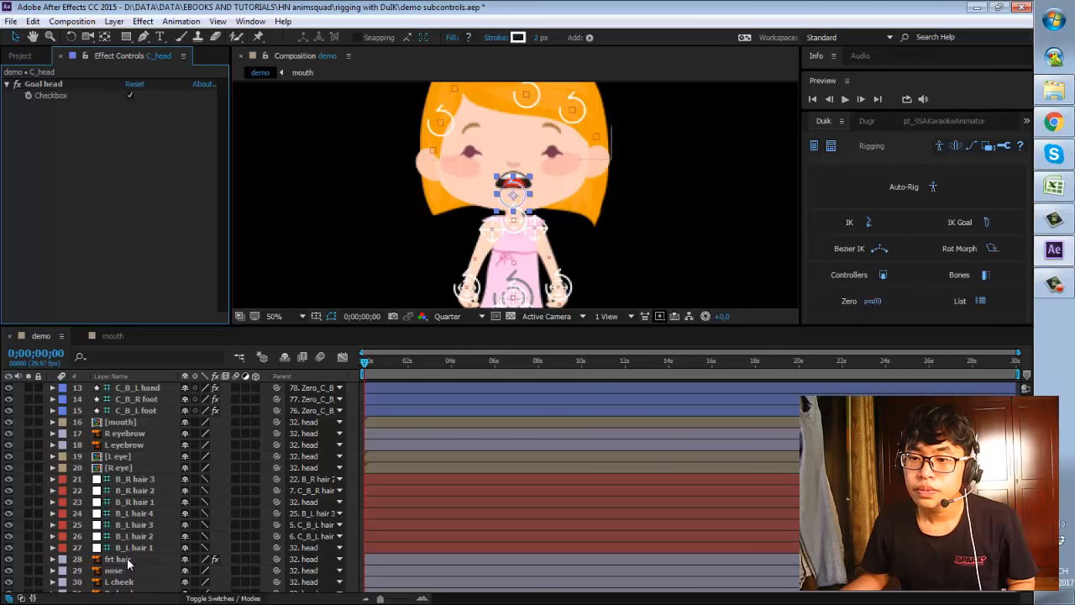
Look through the head-related layers in the demo composition and select the L eyebrow layer.
{"action": "scroll", "coordinate": [144, 547], "scroll_direction": "down", "scroll_amount": 1}
{"action": "scroll", "coordinate": [144, 547], "scroll_direction": "down", "scroll_amount": 1}
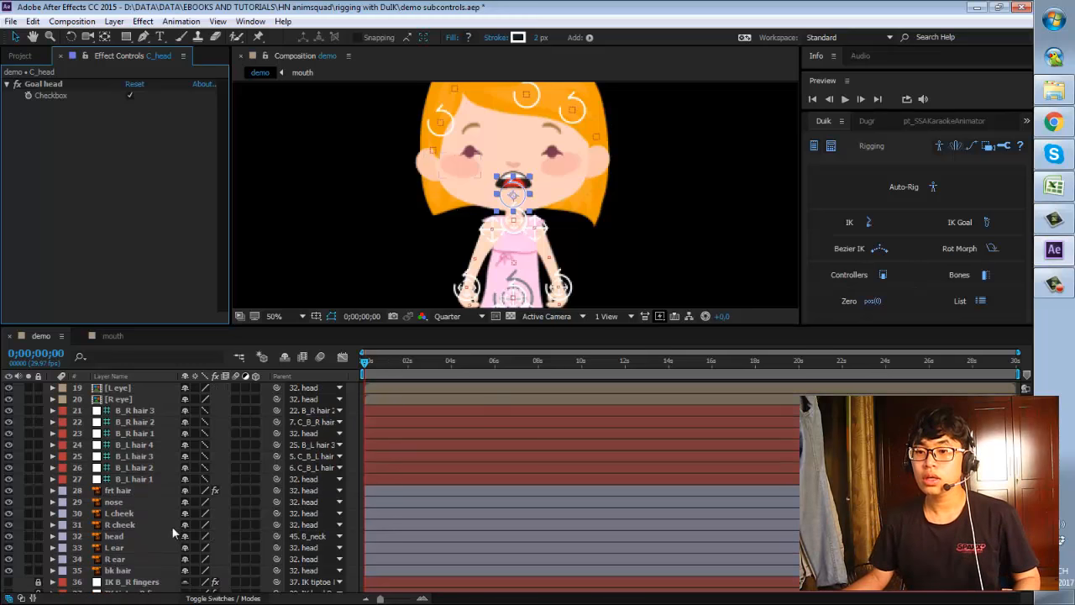
{"action": "scroll", "coordinate": [150, 521], "scroll_direction": "down", "scroll_amount": 3}
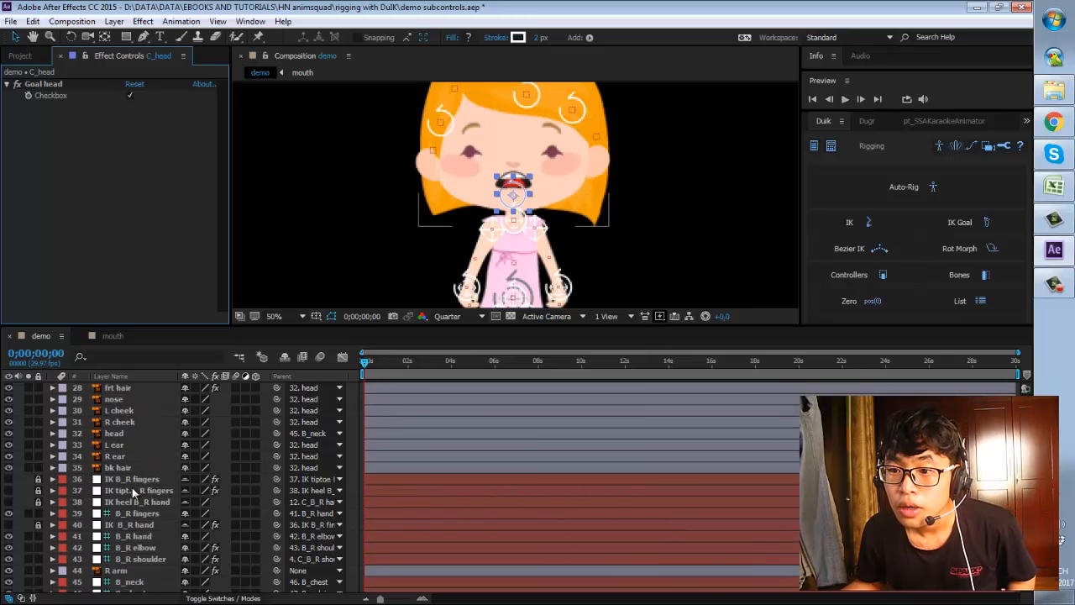
{"action": "scroll", "coordinate": [133, 492], "scroll_direction": "up", "scroll_amount": 2}
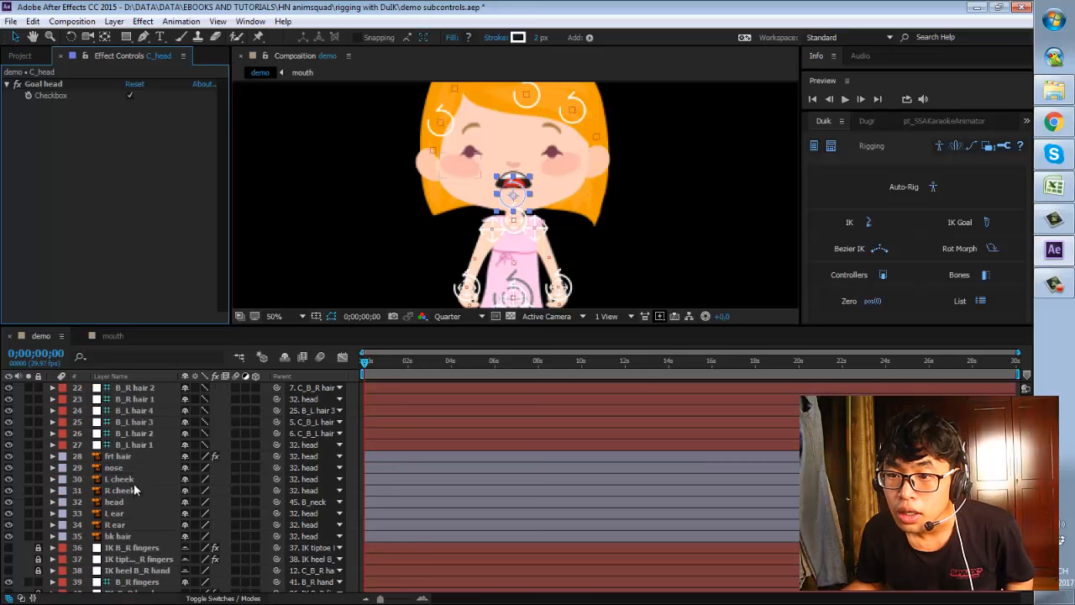
{"action": "scroll", "coordinate": [128, 514], "scroll_direction": "up", "scroll_amount": 4}
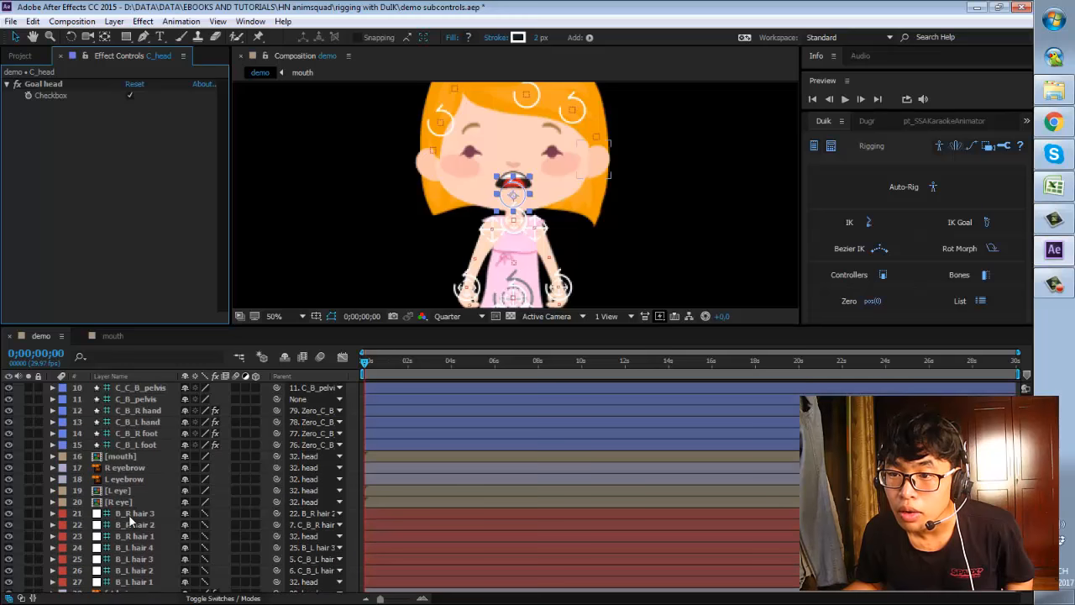
{"action": "left_click", "coordinate": [139, 480]}
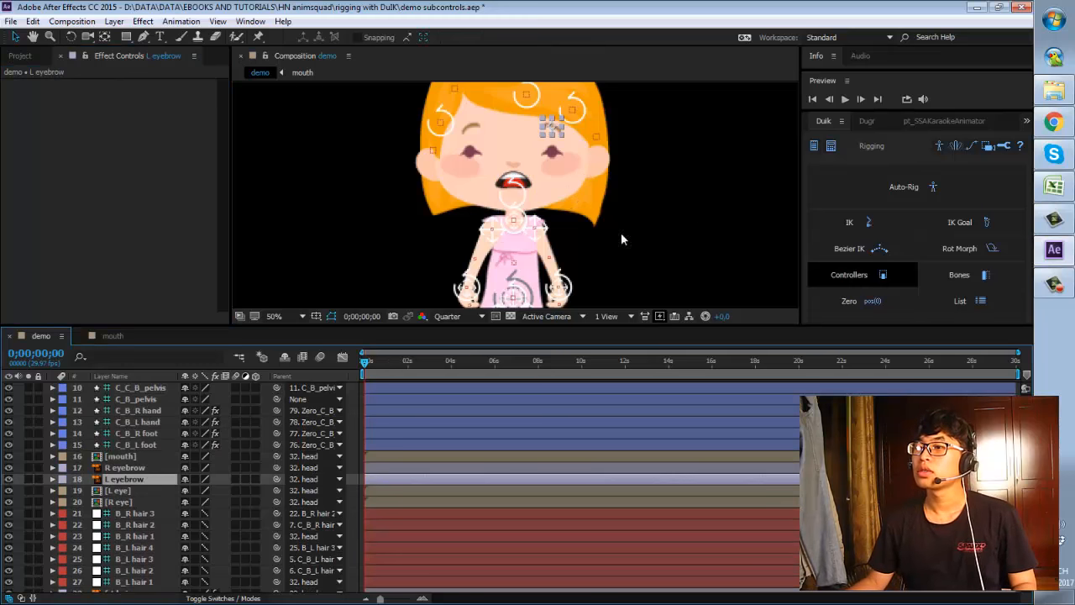
Close the Preview, Audio and Info panels to give the Duik panel more room.
{"action": "left_click", "coordinate": [848, 80]}
{"action": "left_click", "coordinate": [892, 90]}
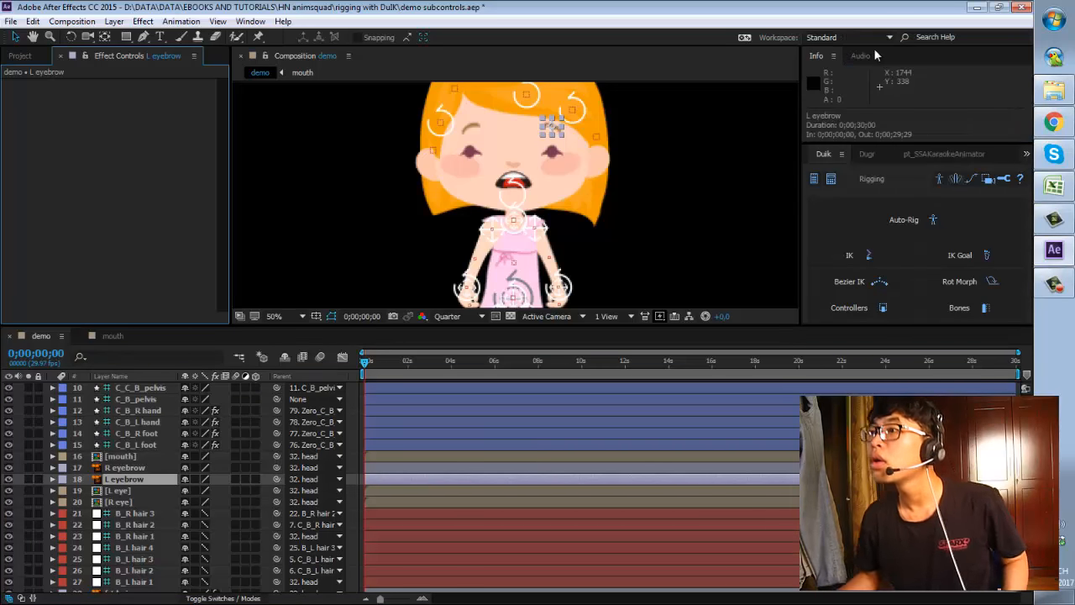
{"action": "left_click", "coordinate": [834, 57]}
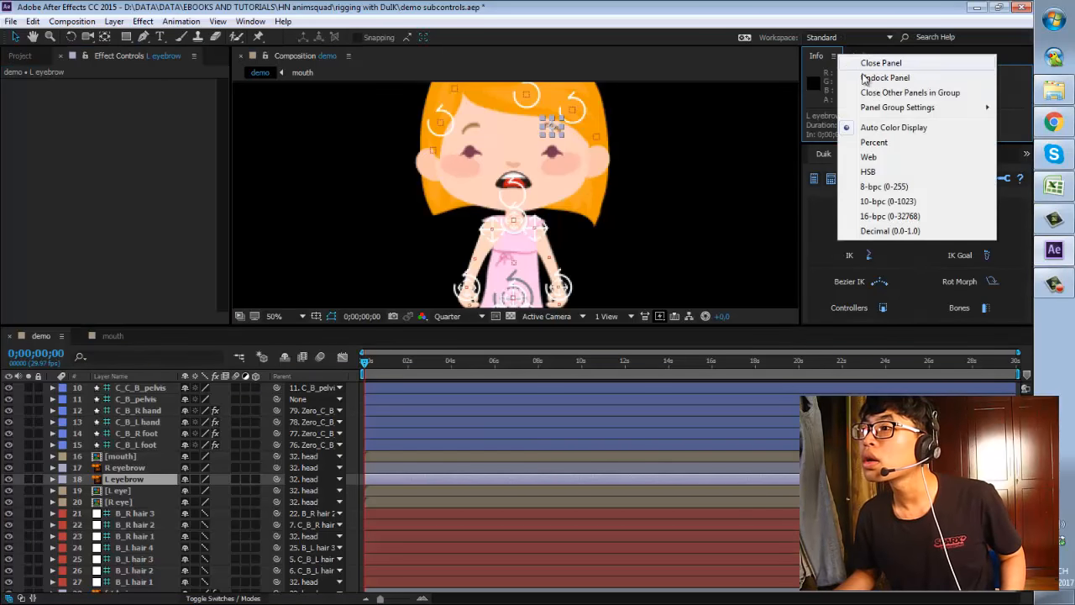
{"action": "left_click", "coordinate": [918, 92]}
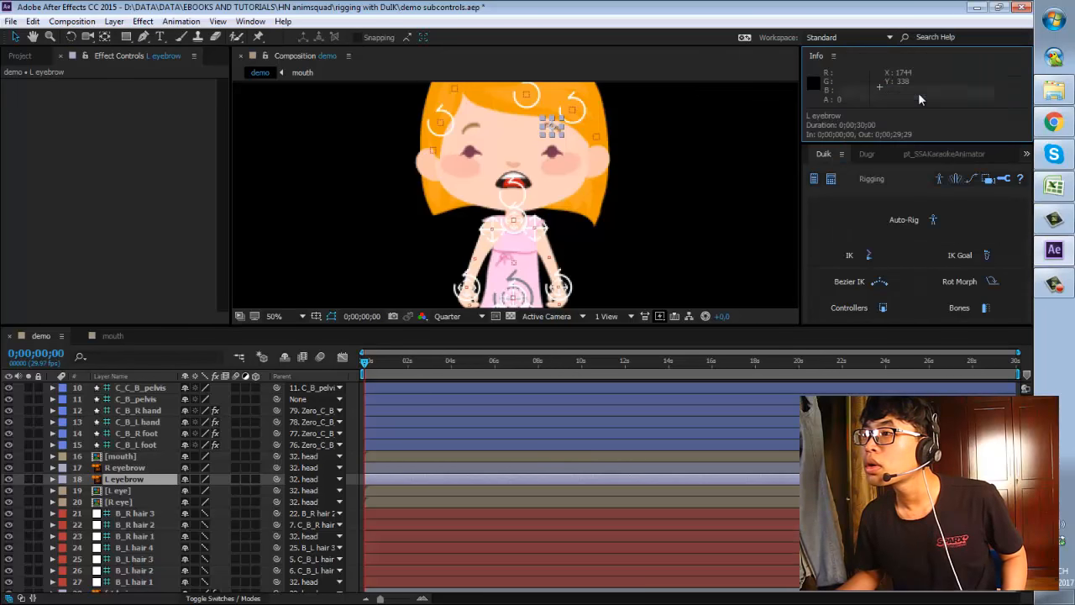
{"action": "left_click", "coordinate": [835, 57]}
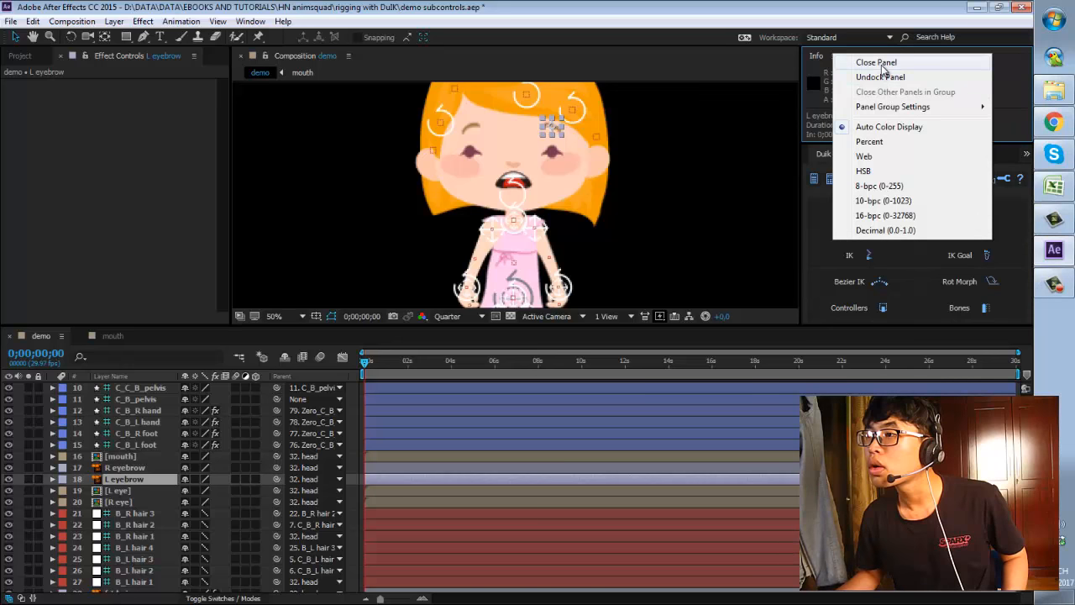
{"action": "left_click", "coordinate": [882, 66]}
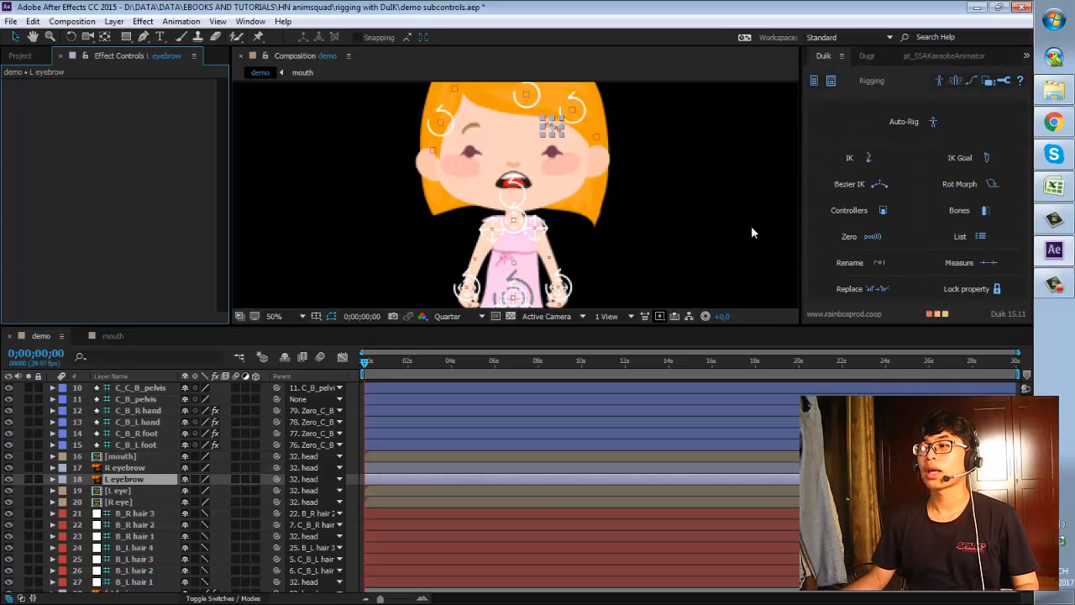
Create a medium white Duik controller for the L eyebrow layer with rotation, horizontal and vertical movement enabled.
{"action": "left_click", "coordinate": [859, 212]}
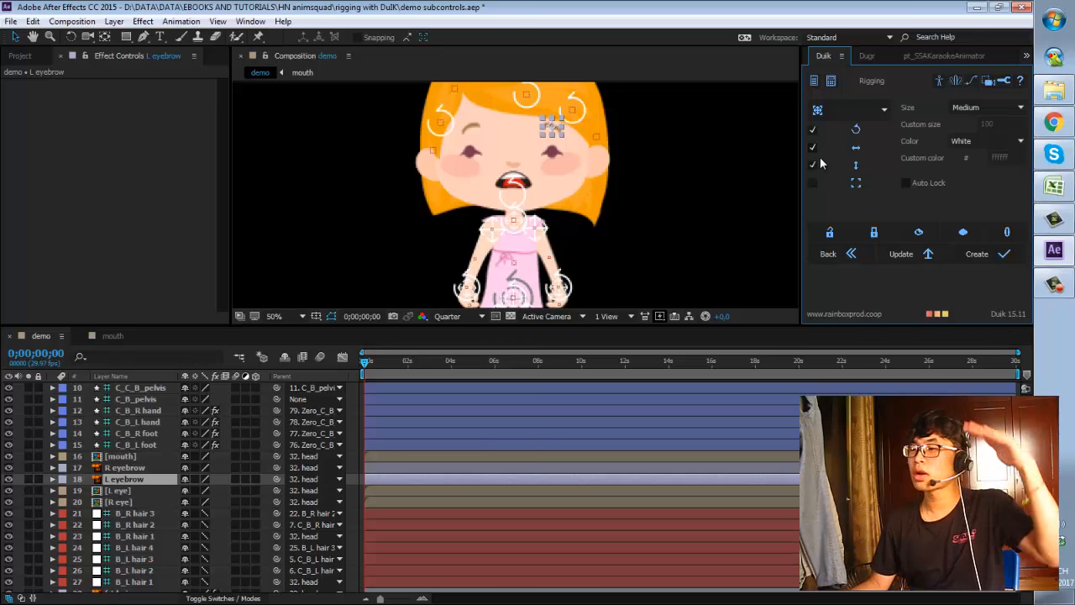
{"action": "left_click", "coordinate": [1000, 255]}
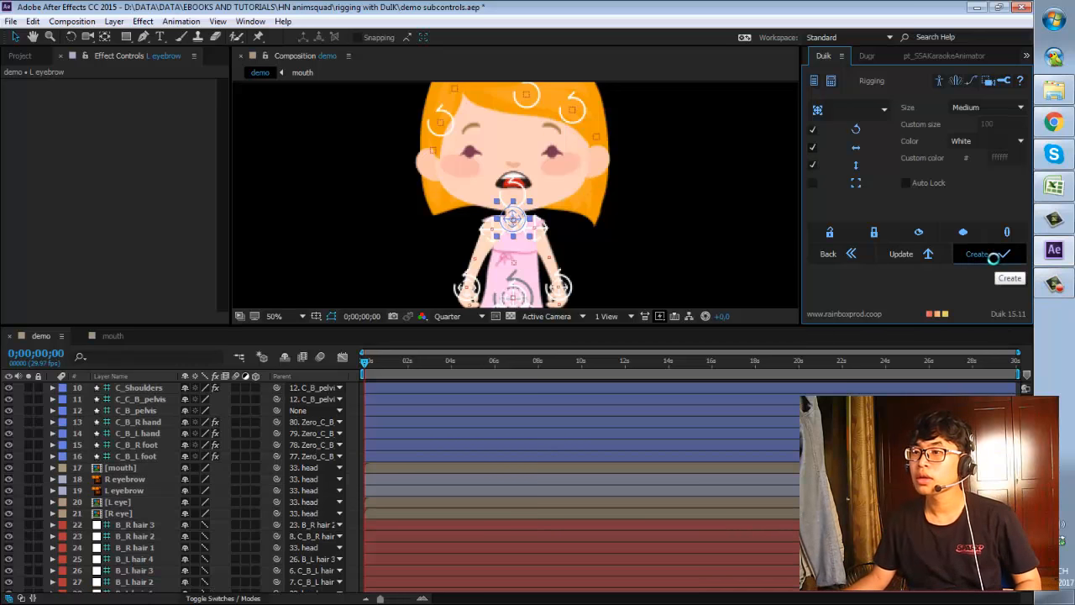
{"action": "left_click", "coordinate": [677, 148]}
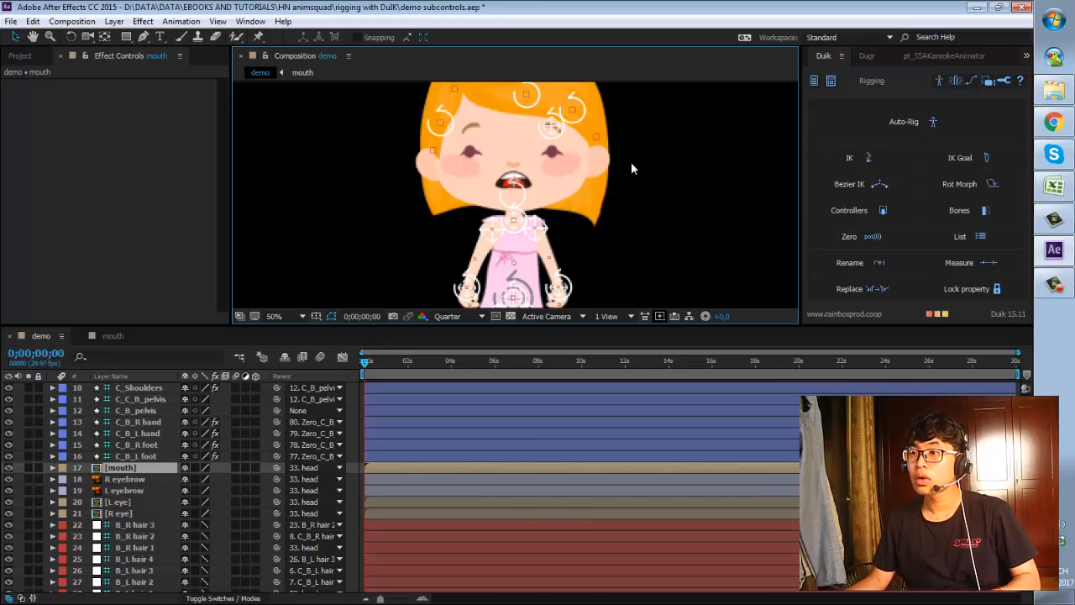
Try moving the C_L eyebrow controller down toward the left eye, and undo the move.
{"action": "scroll", "coordinate": [639, 202], "scroll_direction": "down", "scroll_amount": 2}
{"action": "left_click", "coordinate": [736, 202]}
{"action": "scroll", "coordinate": [669, 186], "scroll_direction": "up", "scroll_amount": 4}
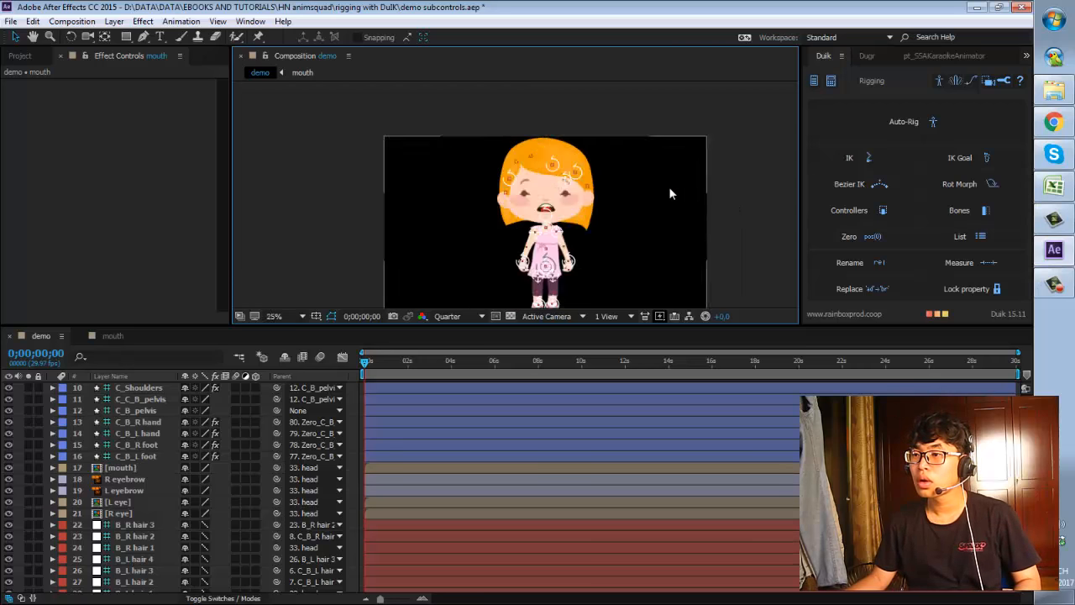
{"action": "left_click", "coordinate": [462, 175]}
{"action": "key", "text": "space"}
{"action": "left_click_drag", "start_coordinate": [551, 207], "coordinate": [649, 207]}
{"action": "scroll", "coordinate": [567, 172], "scroll_direction": "up", "scroll_amount": 2}
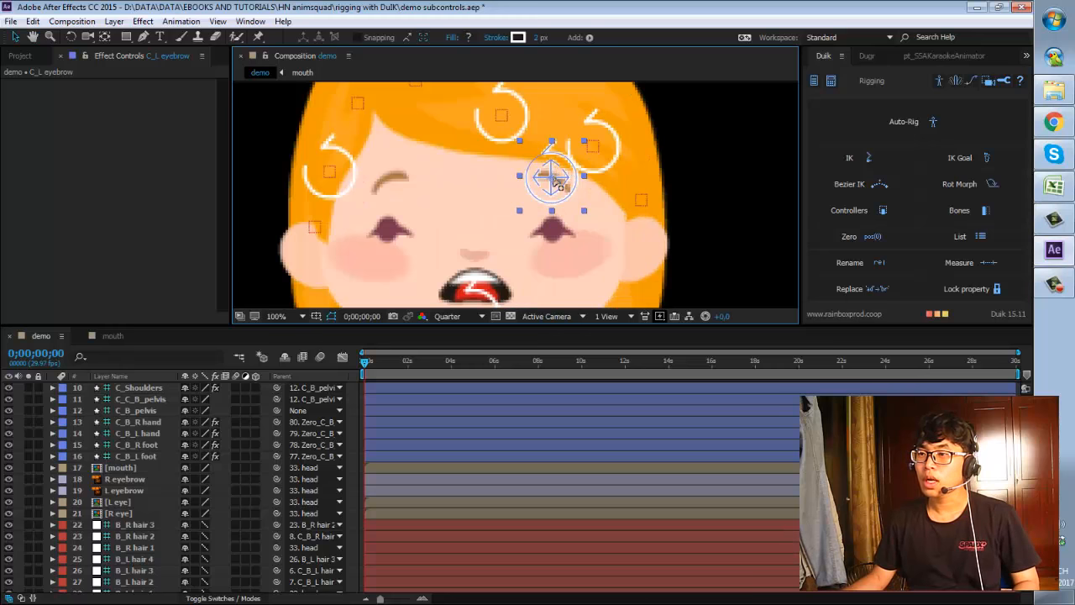
{"action": "left_click_drag", "start_coordinate": [552, 204], "coordinate": [554, 223]}
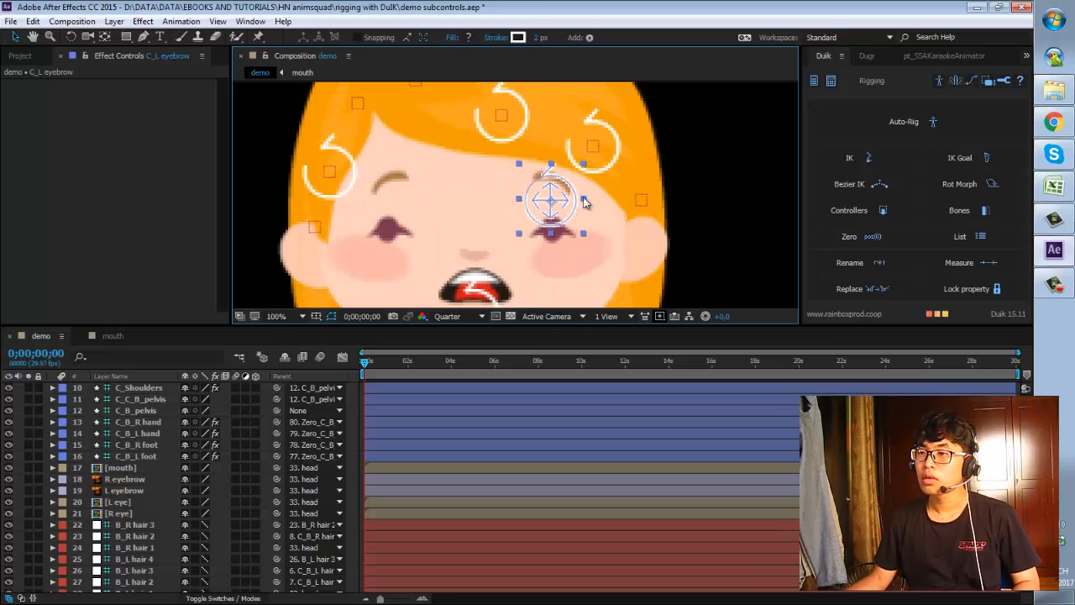
{"action": "key", "text": "ctrl+z"}
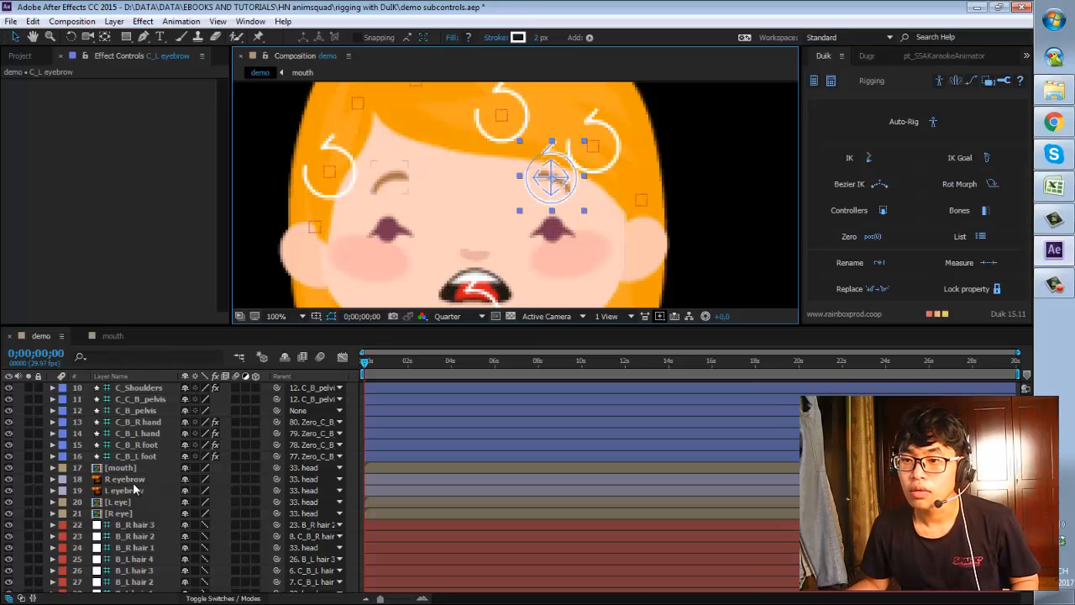
Parent the L eyebrow layer to the C_L eyebrow controller.
{"action": "scroll", "coordinate": [133, 484], "scroll_direction": "up", "scroll_amount": 3}
{"action": "scroll", "coordinate": [135, 504], "scroll_direction": "down", "scroll_amount": 2}
{"action": "left_click", "coordinate": [126, 525]}
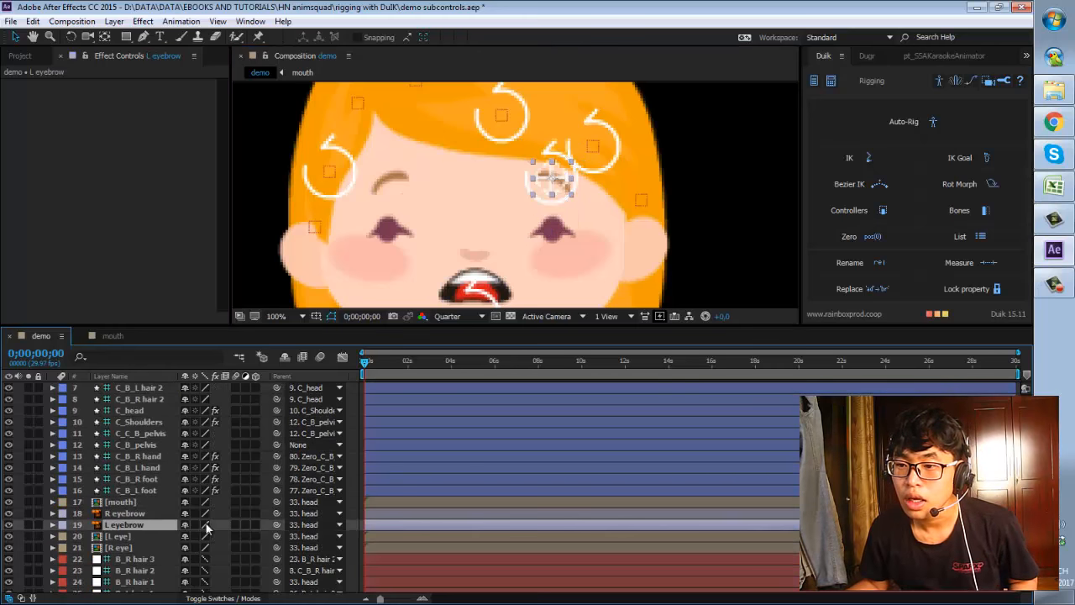
{"action": "left_click", "coordinate": [304, 527]}
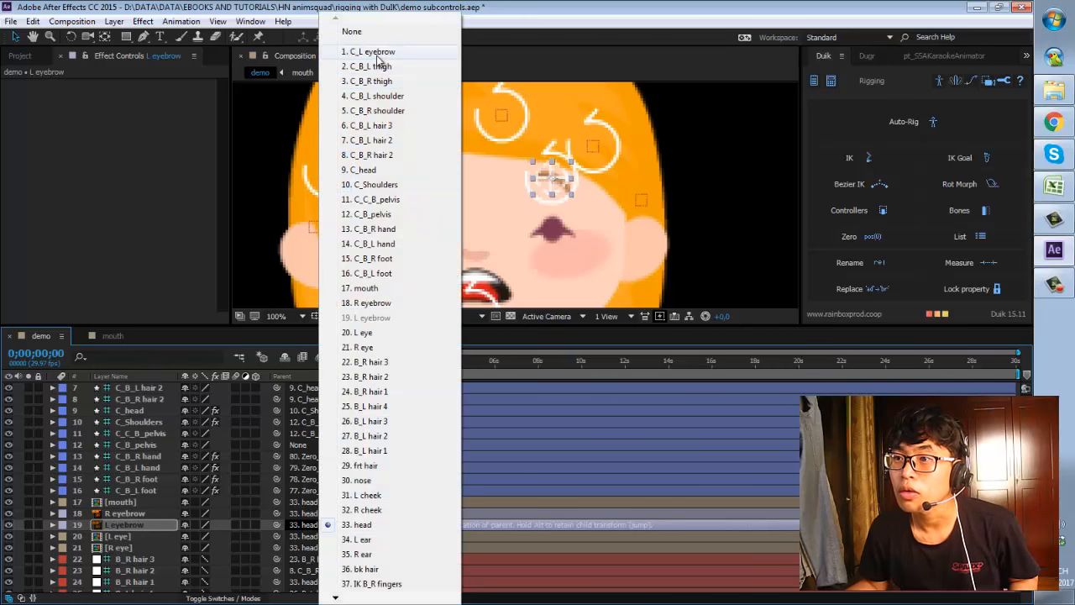
{"action": "left_click", "coordinate": [378, 50]}
Parent the C_L eyebrow controller to the head layer.
{"action": "scroll", "coordinate": [133, 483], "scroll_direction": "up", "scroll_amount": 3}
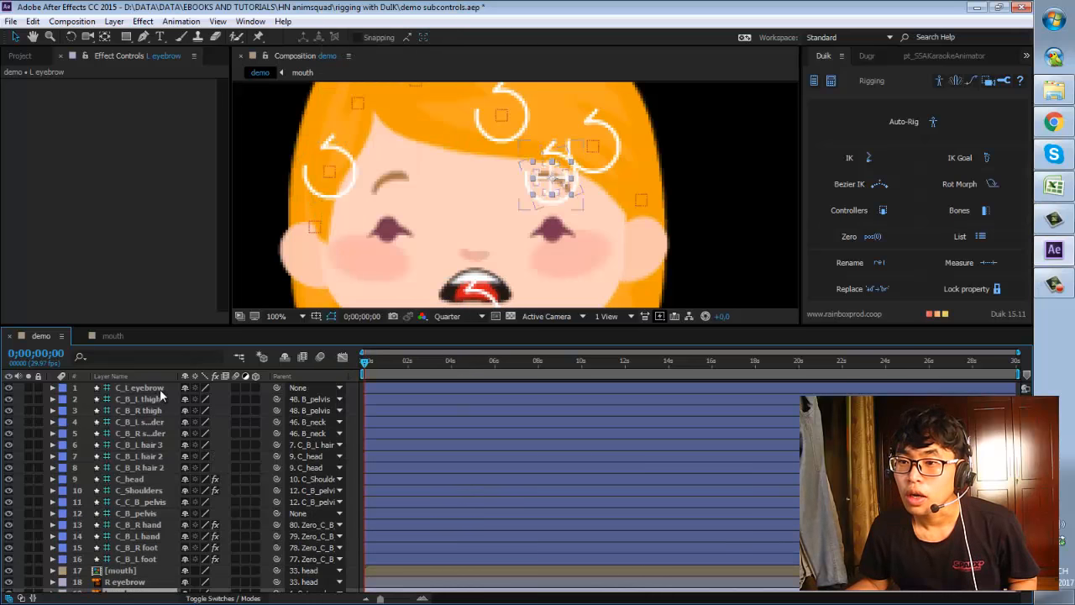
{"action": "left_click", "coordinate": [160, 388]}
{"action": "left_click", "coordinate": [311, 387]}
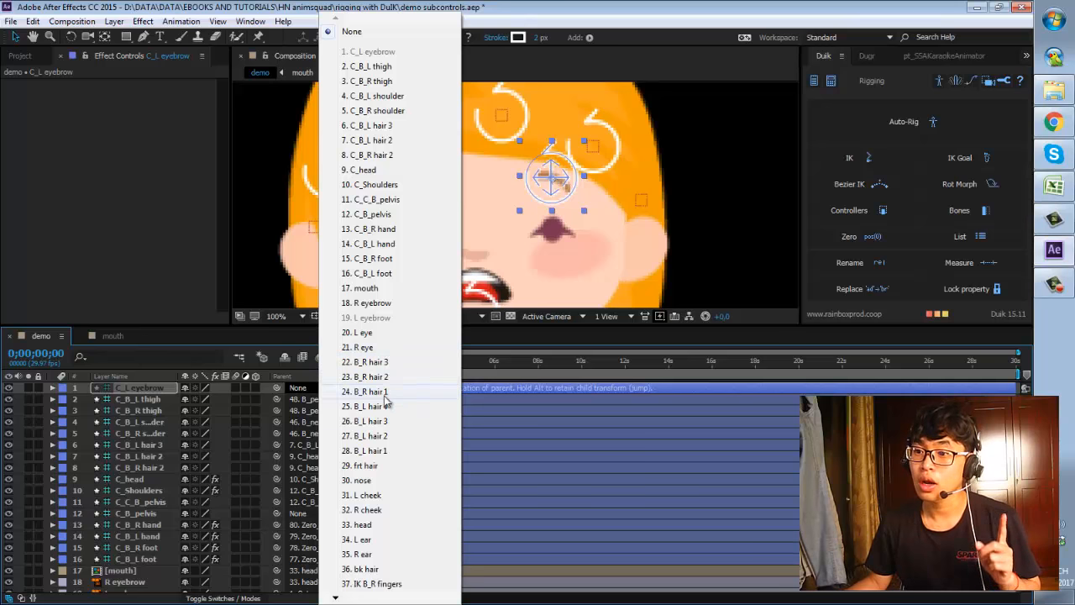
{"action": "left_click", "coordinate": [383, 526]}
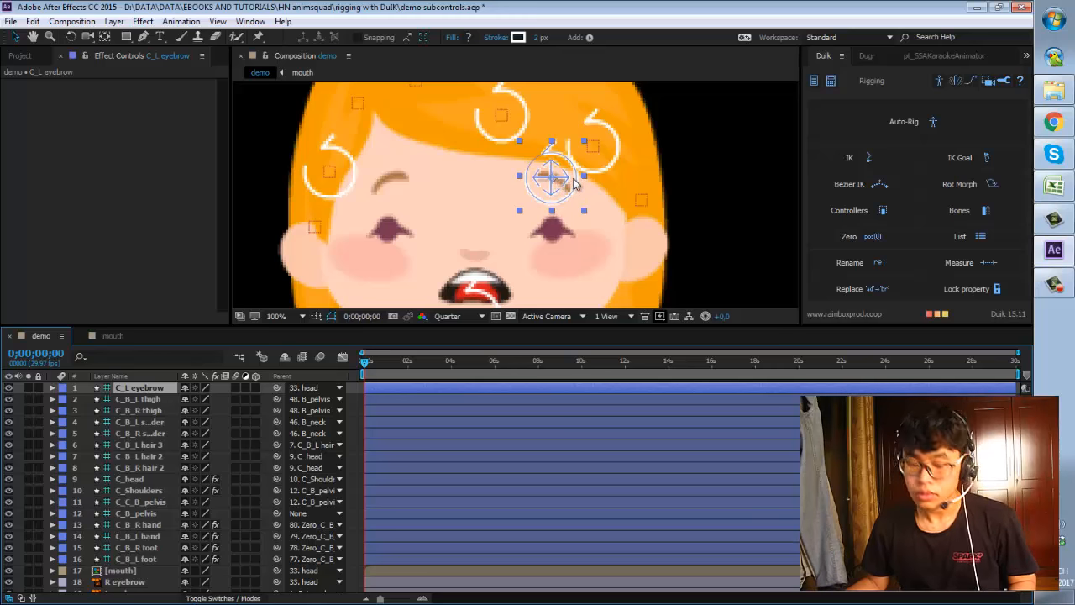
Test the C_L eyebrow controller by rotating and moving it over the left eye, and restore its original pose.
{"action": "key", "text": "w"}
{"action": "left_click_drag", "start_coordinate": [590, 149], "coordinate": [589, 211]}
{"action": "key", "text": "v"}
{"action": "key", "text": "w"}
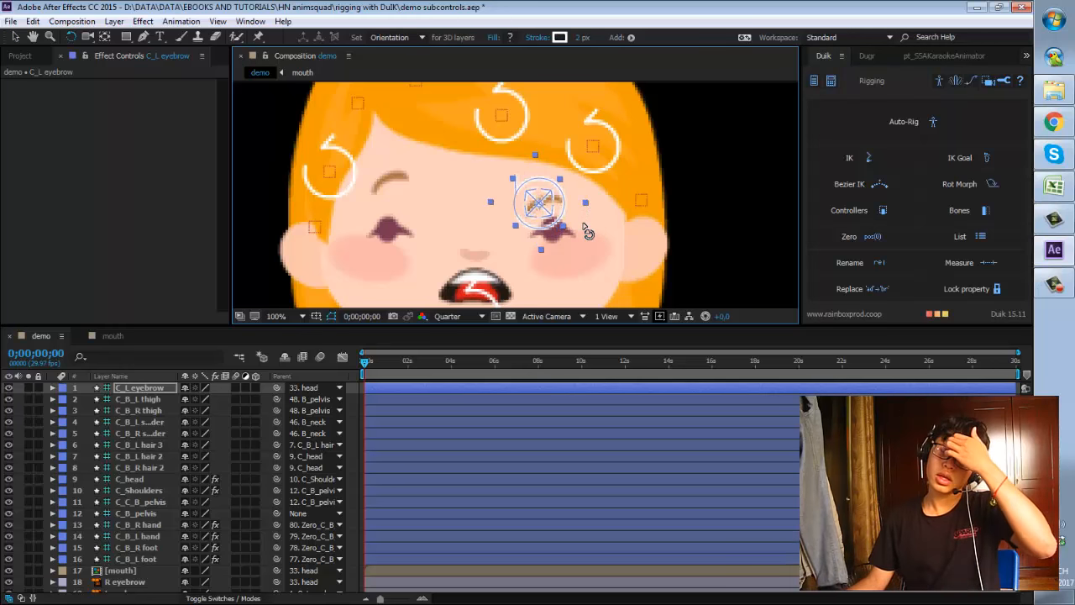
{"action": "left_click_drag", "start_coordinate": [585, 232], "coordinate": [596, 233]}
Undo the parenting of the C_L eyebrow controller to the head layer, and redo it.
{"action": "key", "text": "space"}
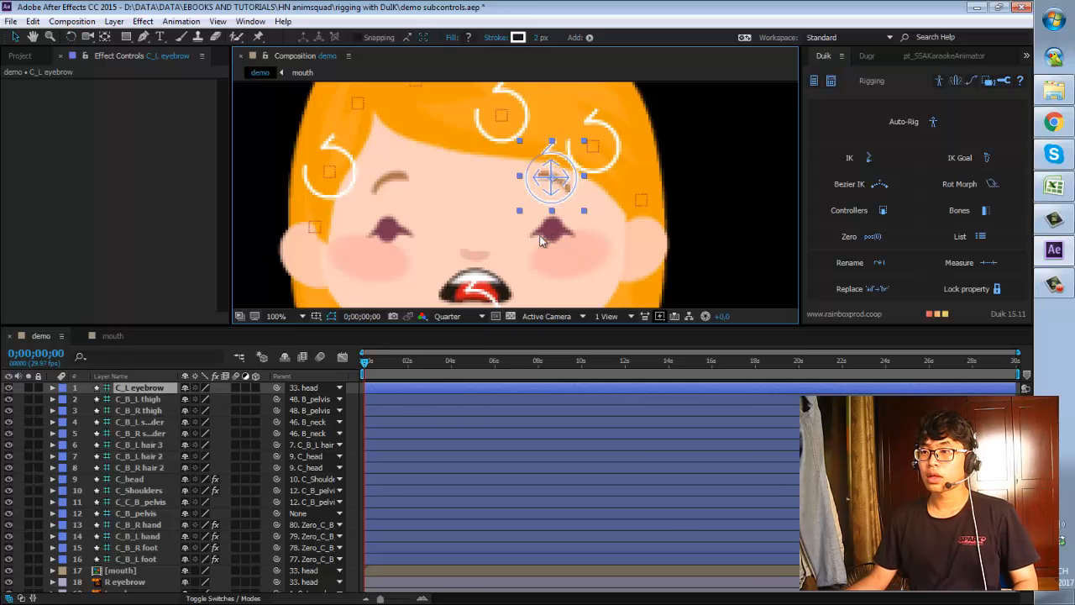
{"action": "left_click_drag", "start_coordinate": [463, 240], "coordinate": [464, 187]}
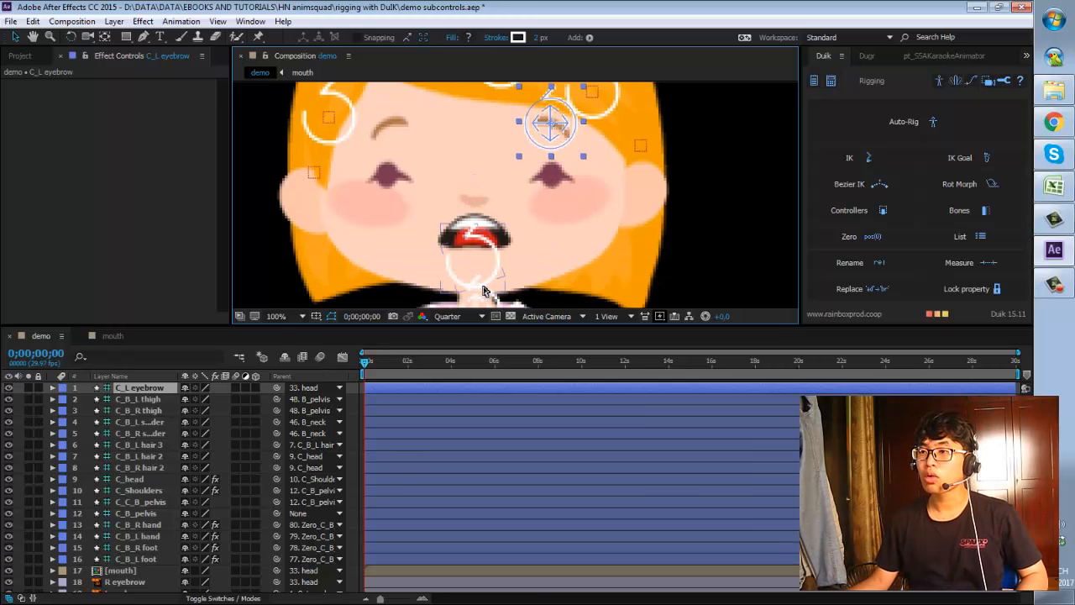
{"action": "key", "text": "ctrl+z"}
{"action": "key", "text": "ctrl+z"}
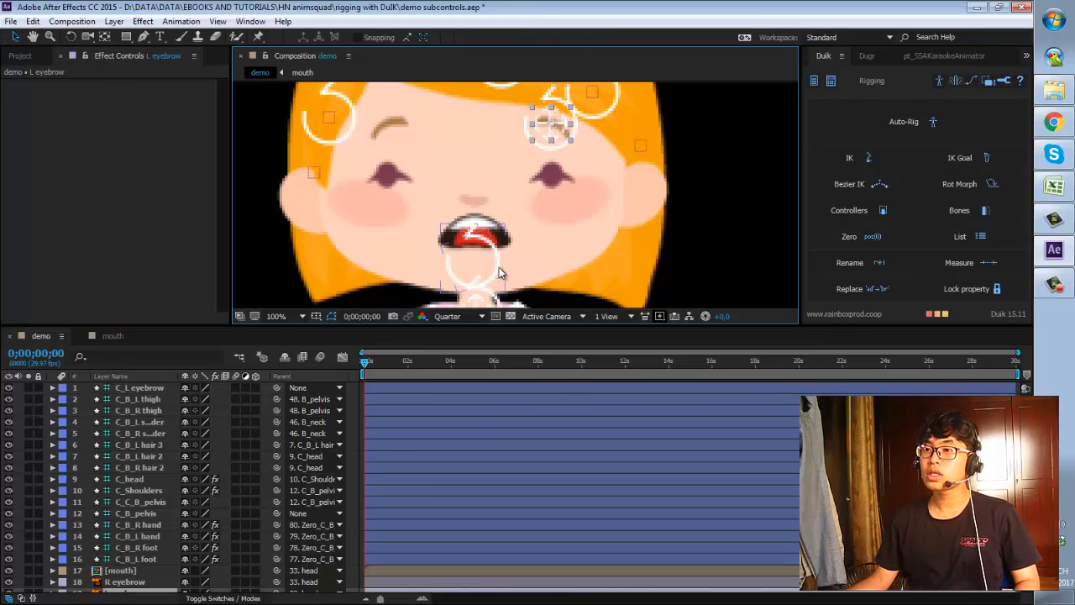
{"action": "left_click", "coordinate": [523, 263]}
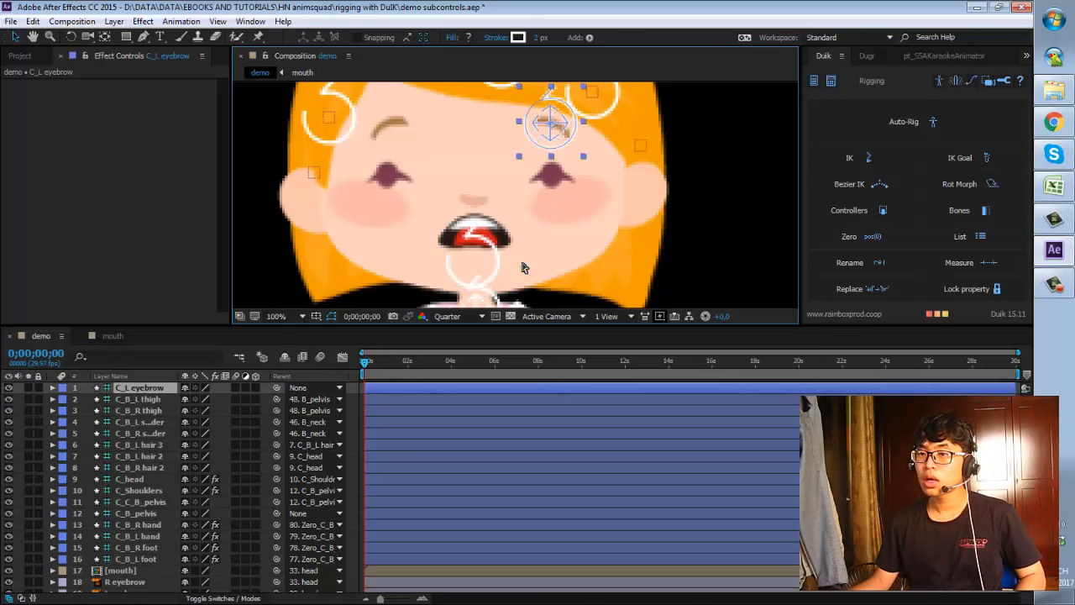
{"action": "key", "text": "ctrl+shift+z"}
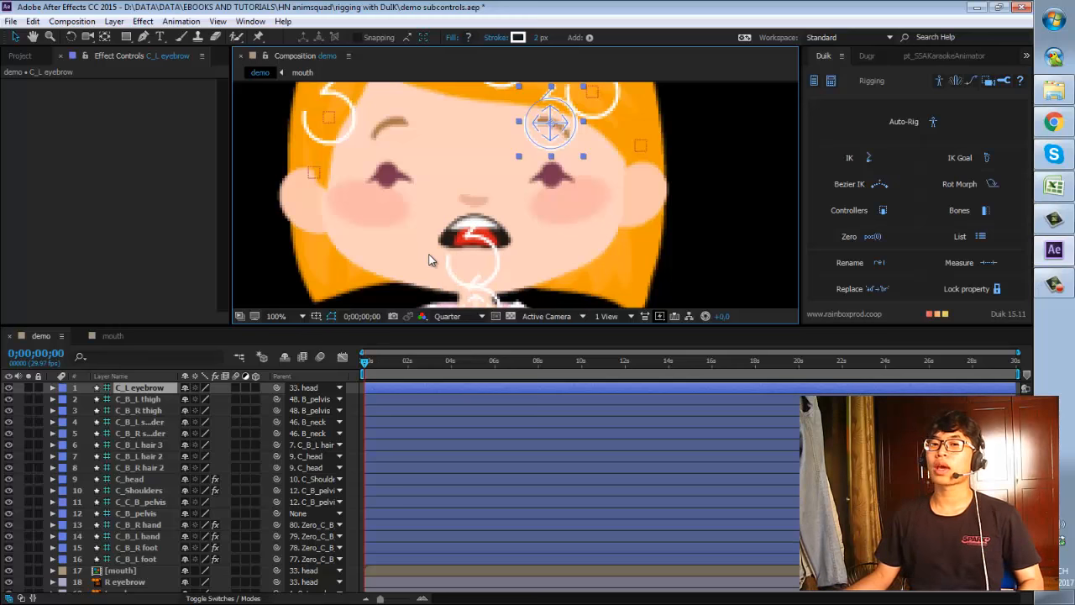
Create a Duik controller for the R eyebrow layer with the current controller settings.
{"action": "key", "text": "h"}
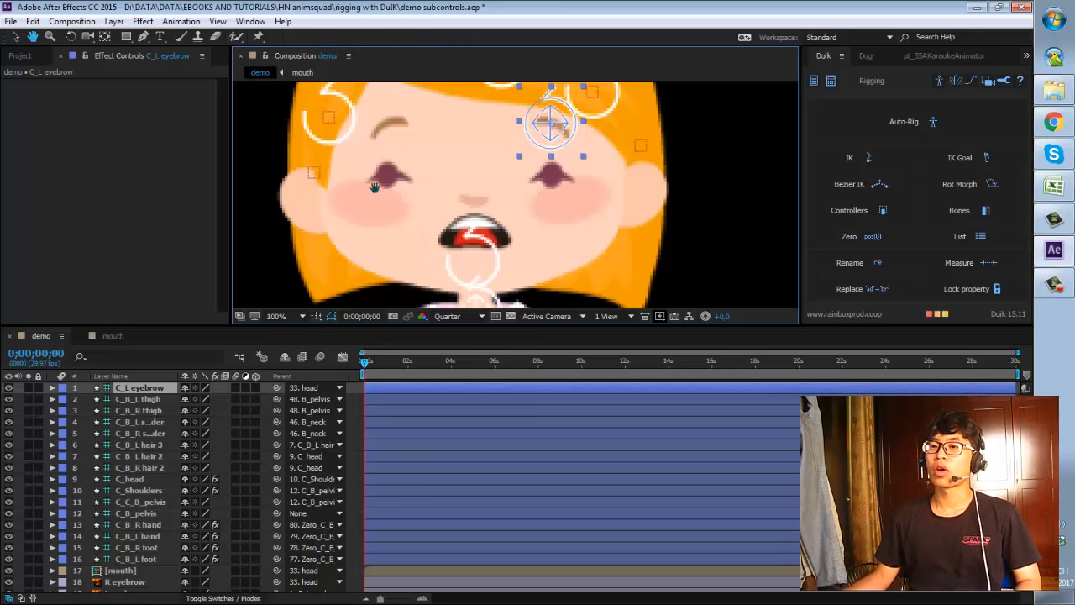
{"action": "left_click_drag", "start_coordinate": [374, 189], "coordinate": [397, 215]}
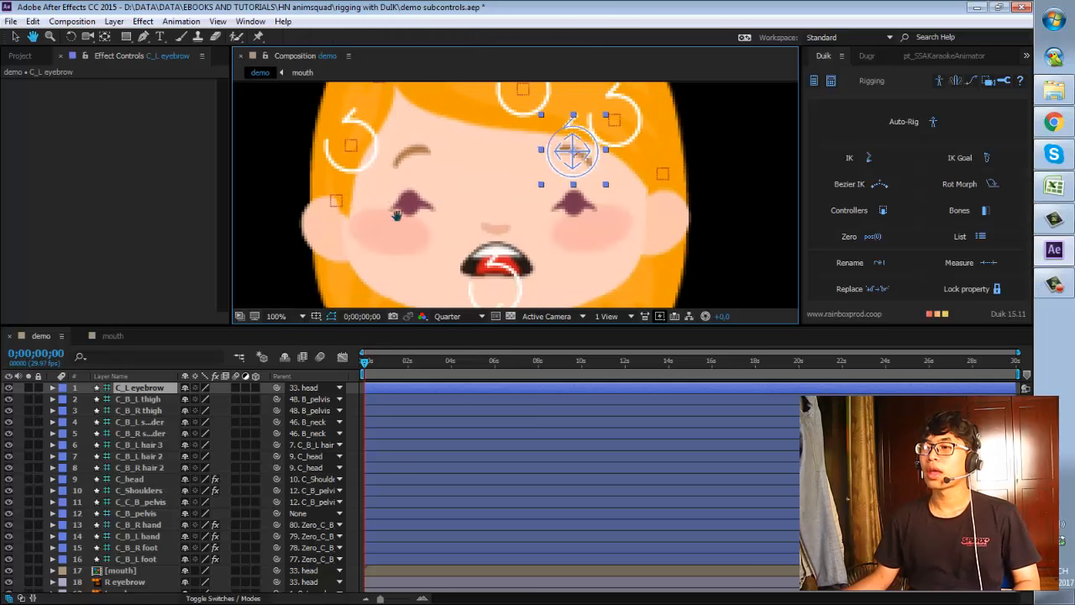
{"action": "key", "text": "v"}
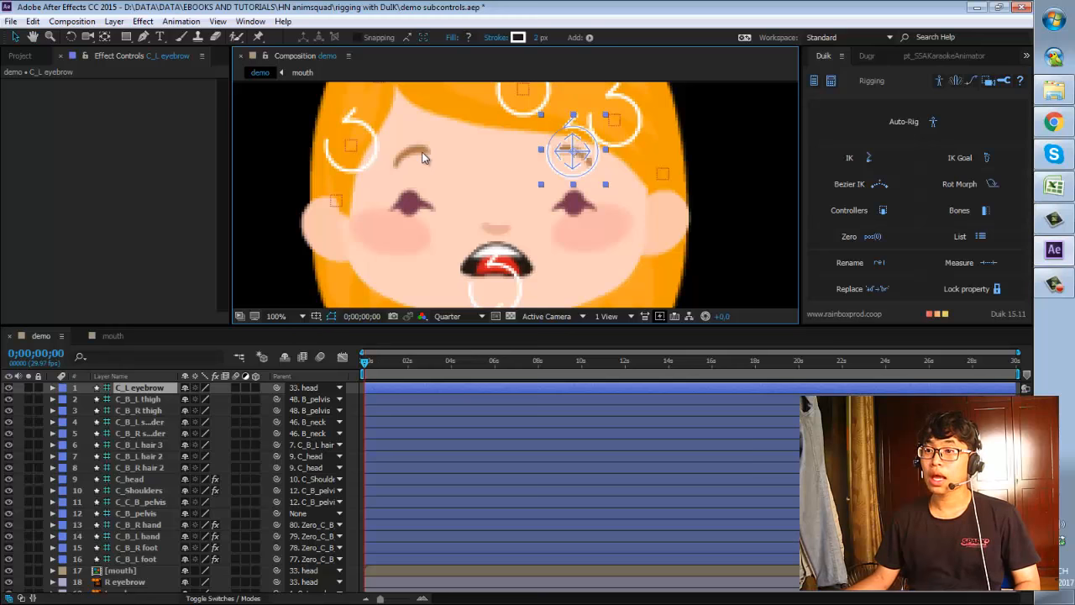
{"action": "scroll", "coordinate": [471, 189], "scroll_direction": "down", "scroll_amount": 4}
{"action": "key", "text": "h"}
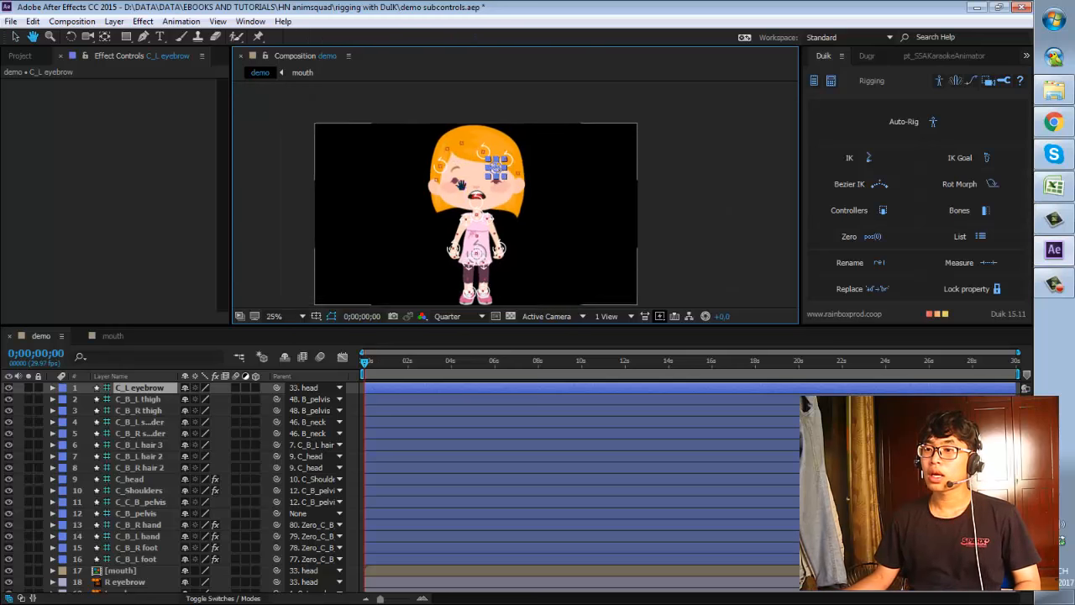
{"action": "left_click_drag", "start_coordinate": [460, 184], "coordinate": [463, 187]}
{"action": "key", "text": "v"}
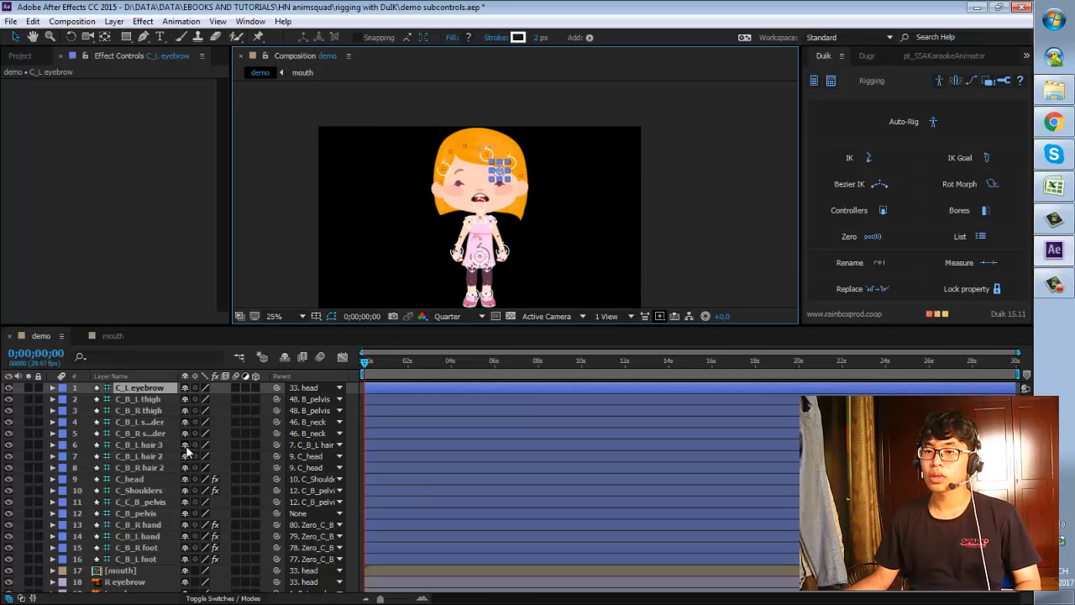
{"action": "scroll", "coordinate": [186, 452], "scroll_direction": "down", "scroll_amount": 4}
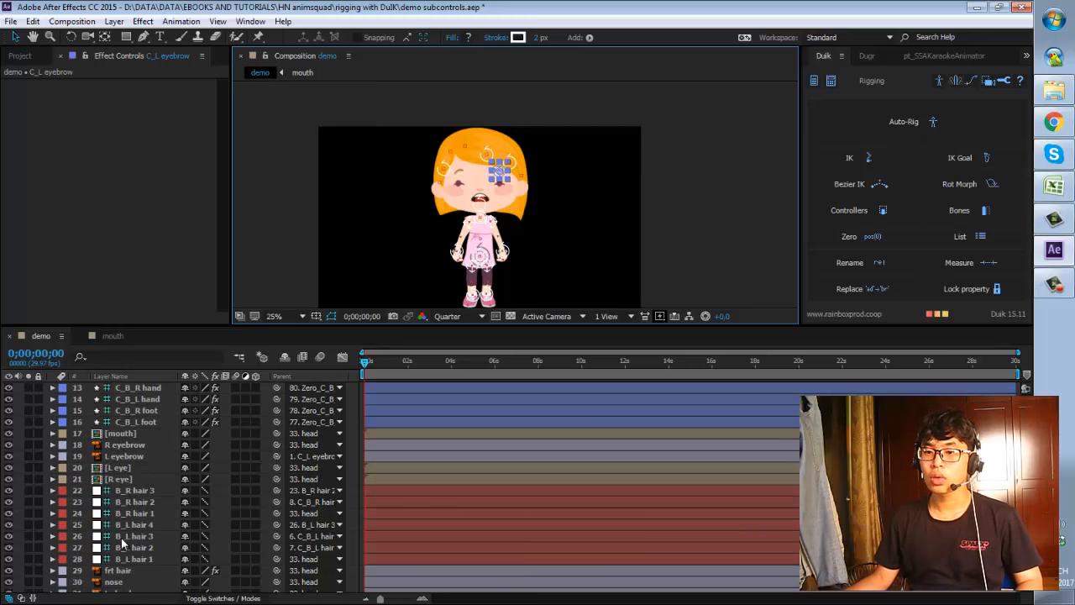
{"action": "scroll", "coordinate": [121, 535], "scroll_direction": "down", "scroll_amount": 1}
{"action": "left_click", "coordinate": [125, 410]}
{"action": "left_click", "coordinate": [849, 213]}
{"action": "left_click", "coordinate": [988, 253]}
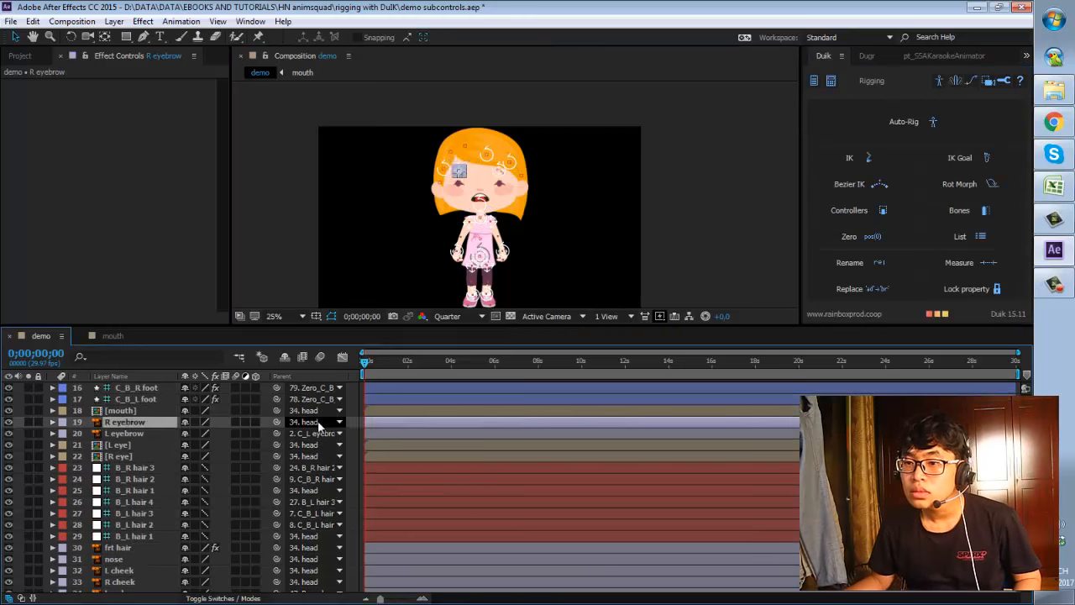
Parent the R eyebrow layer to the C_R eyebrow controller, and that controller to the head layer.
{"action": "scroll", "coordinate": [286, 437], "scroll_direction": "up", "scroll_amount": 5}
{"action": "left_click", "coordinate": [307, 387]}
{"action": "left_click", "coordinate": [384, 539]}
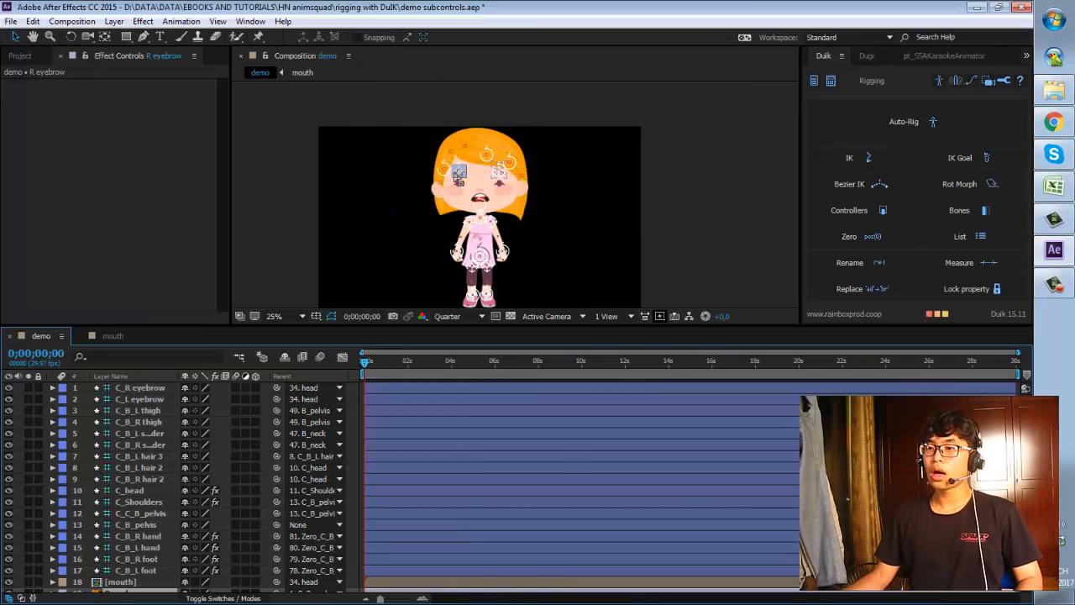
{"action": "left_click", "coordinate": [729, 175]}
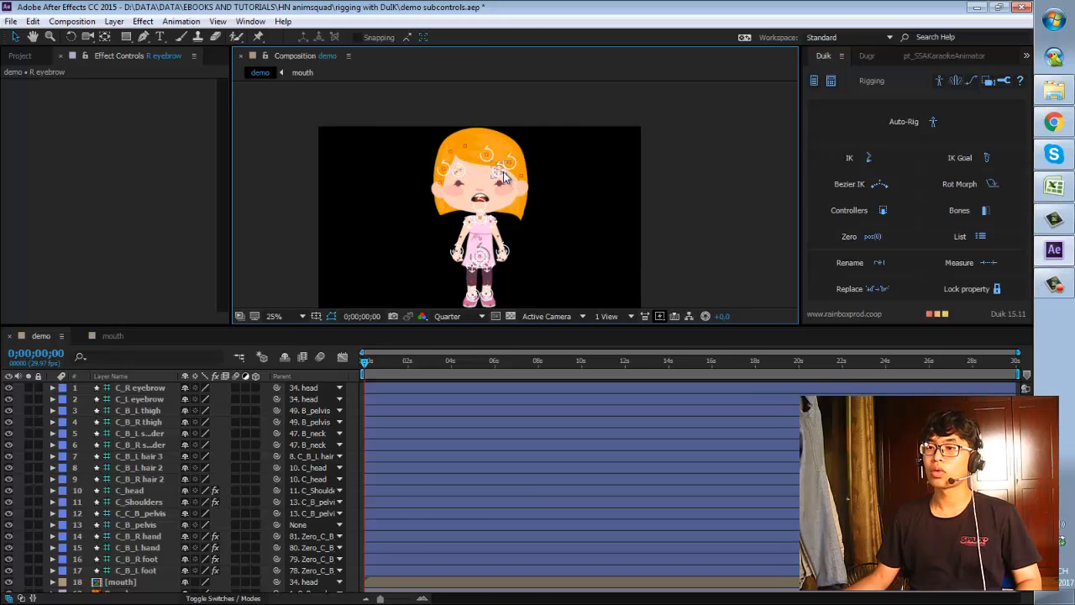
{"action": "left_click", "coordinate": [481, 180]}
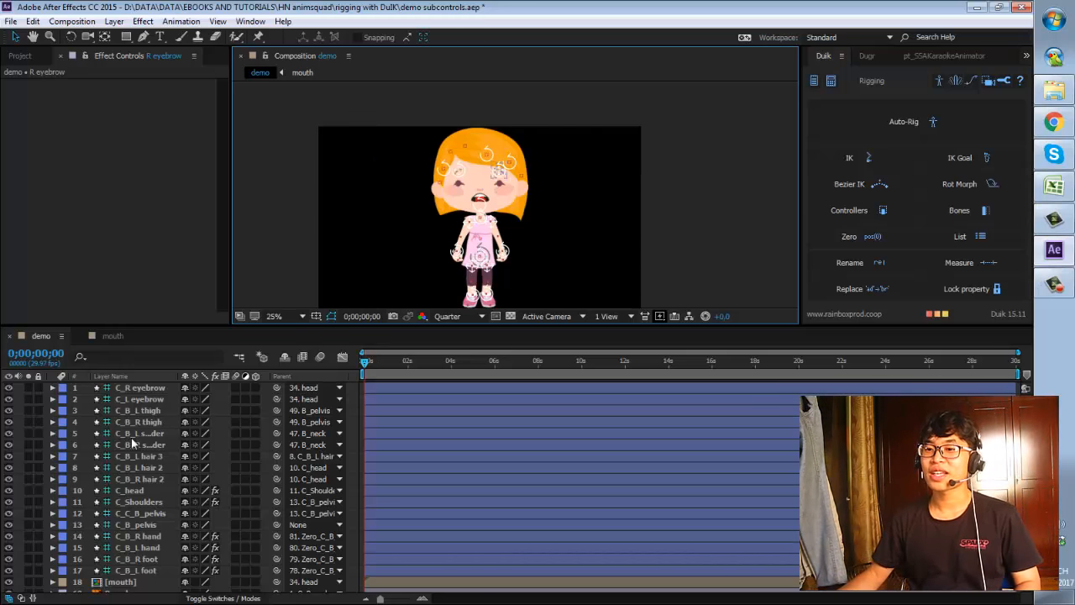
Create a medium white Duik controller for the L eye layer with rotation disabled and horizontal and vertical movement enabled.
{"action": "scroll", "coordinate": [137, 455], "scroll_direction": "down", "scroll_amount": 4}
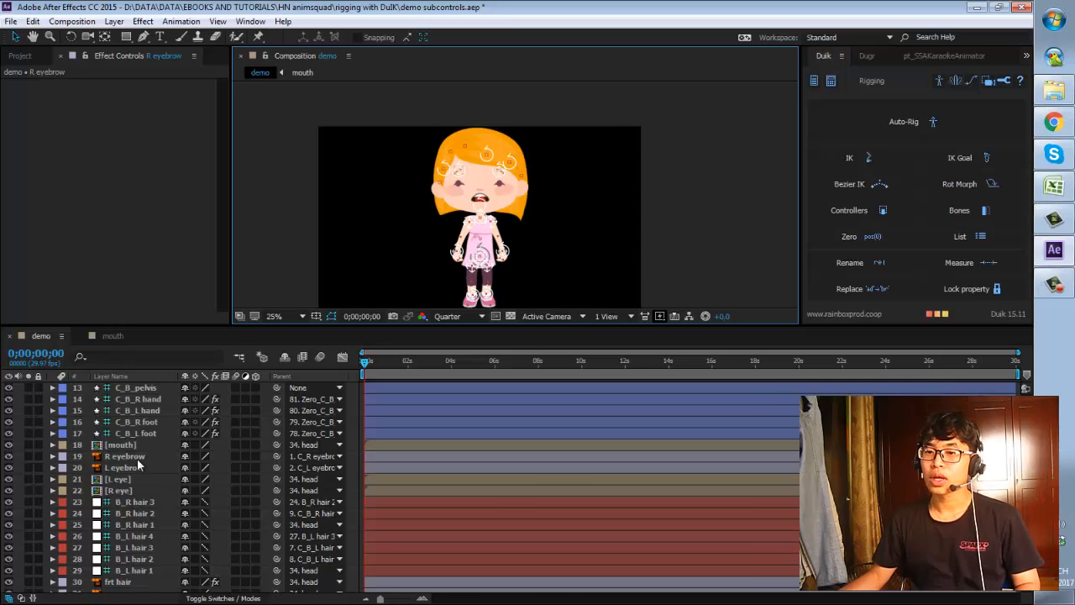
{"action": "scroll", "coordinate": [136, 460], "scroll_direction": "down", "scroll_amount": 2}
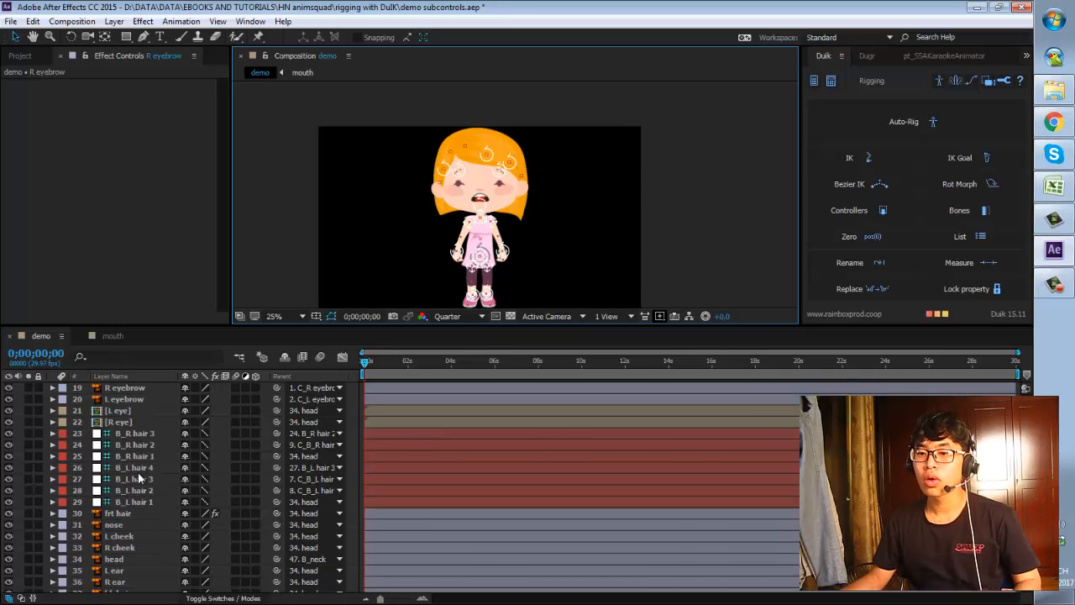
{"action": "scroll", "coordinate": [139, 469], "scroll_direction": "down", "scroll_amount": 1}
{"action": "scroll", "coordinate": [140, 468], "scroll_direction": "up", "scroll_amount": 4}
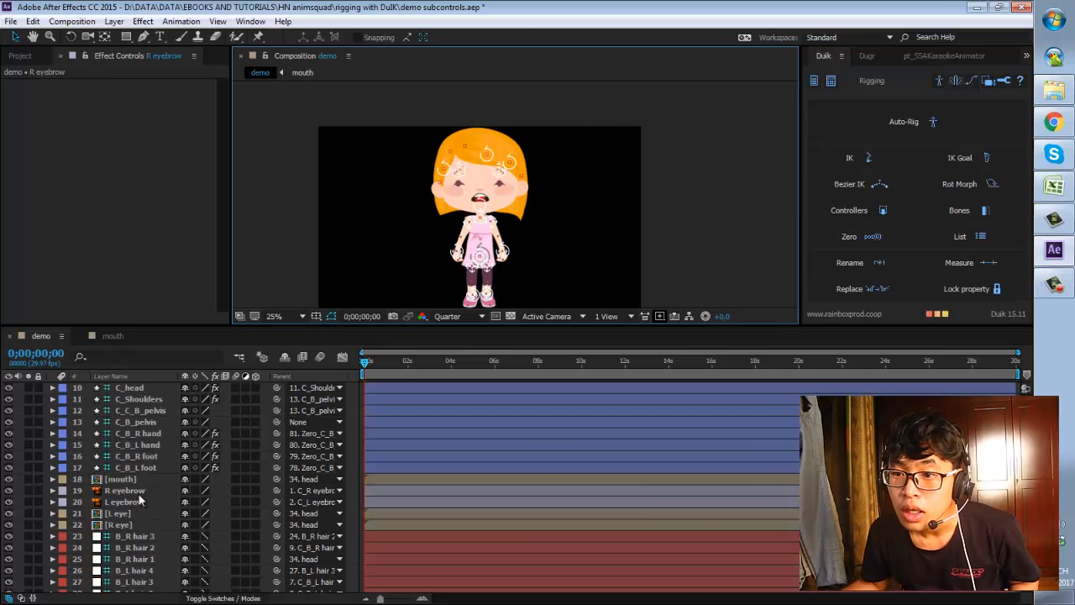
{"action": "left_click", "coordinate": [130, 513]}
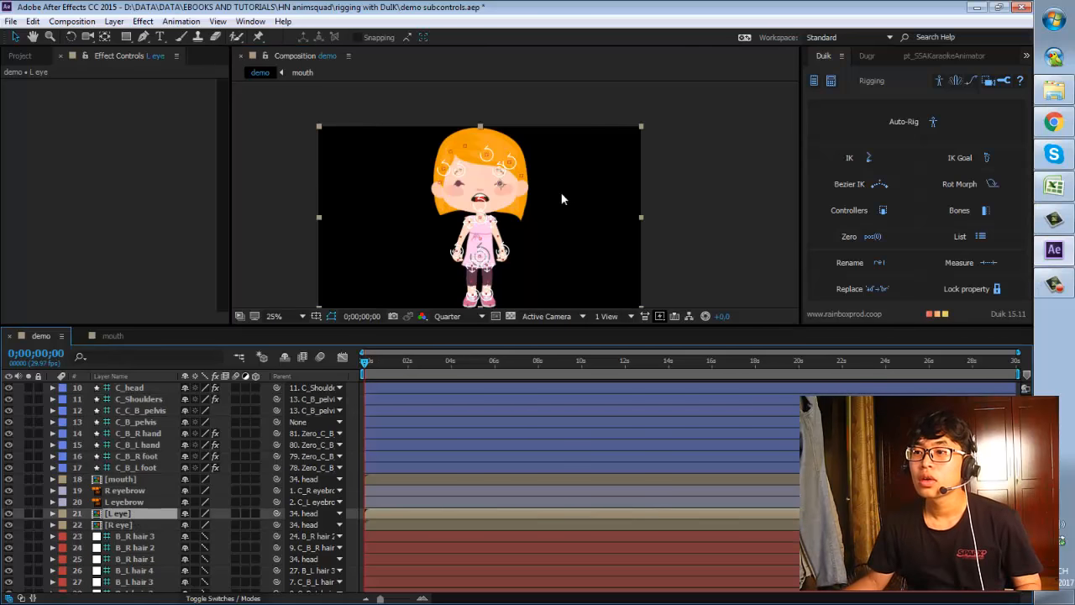
{"action": "left_click", "coordinate": [688, 182]}
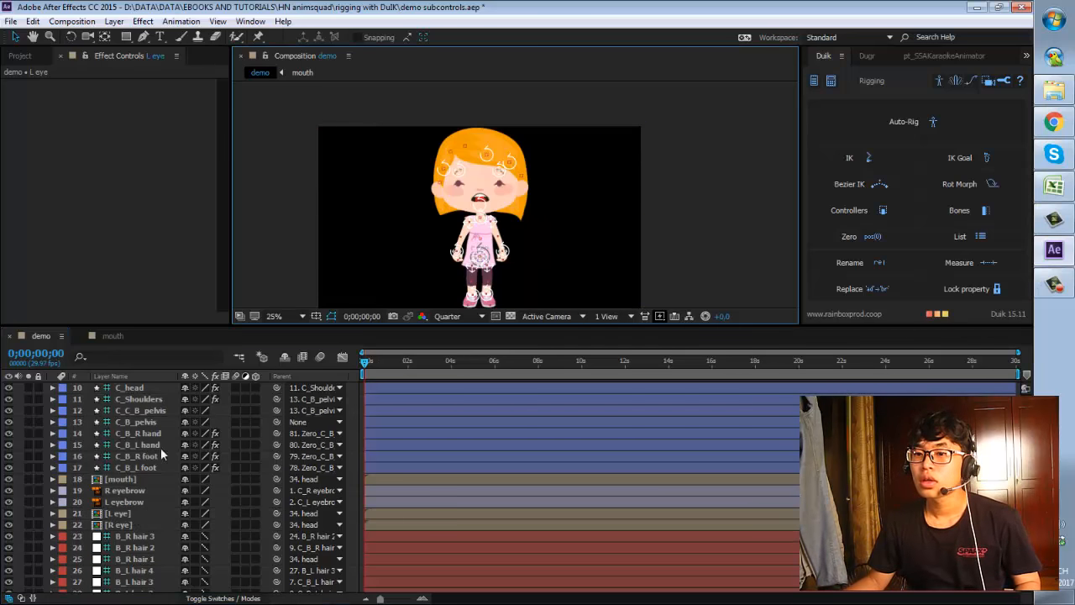
{"action": "left_click", "coordinate": [122, 512]}
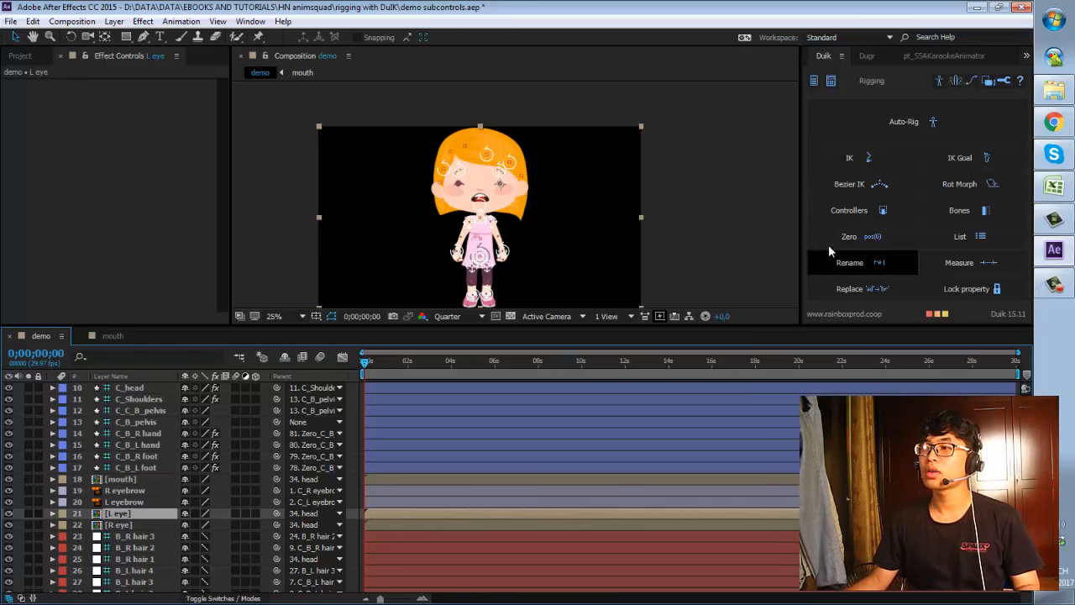
{"action": "left_click", "coordinate": [857, 207]}
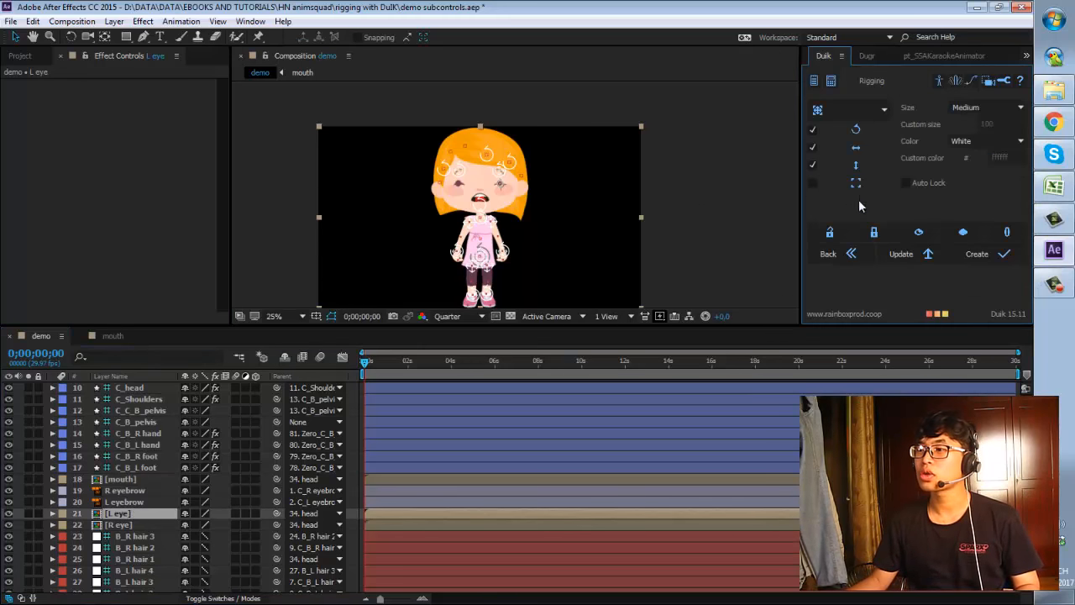
{"action": "left_click", "coordinate": [813, 131]}
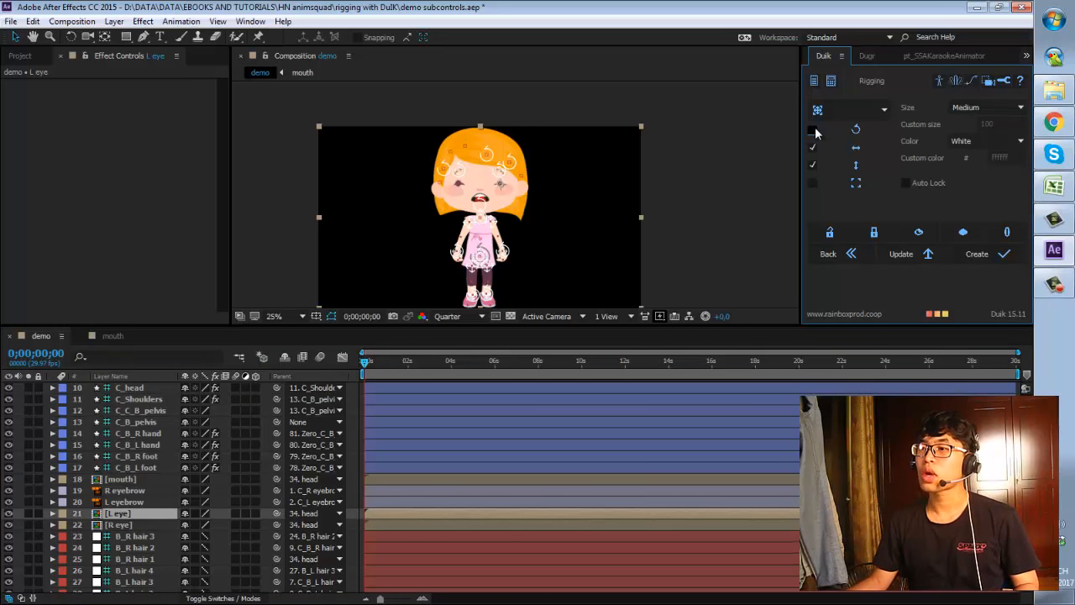
{"action": "left_click", "coordinate": [987, 252]}
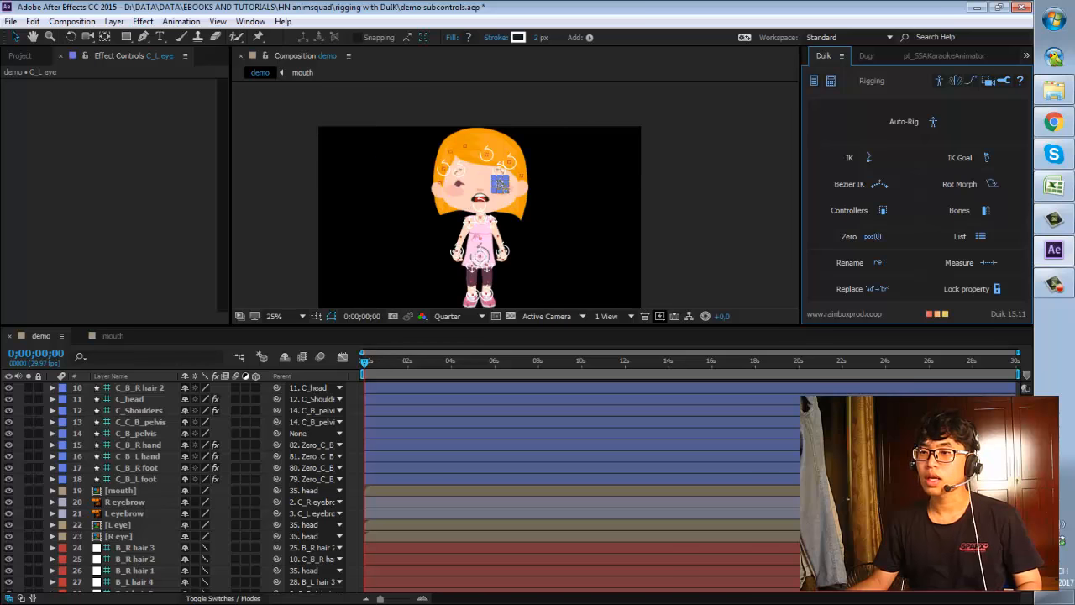
{"action": "scroll", "coordinate": [504, 192], "scroll_direction": "up", "scroll_amount": 6}
{"action": "scroll", "coordinate": [508, 206], "scroll_direction": "down", "scroll_amount": 4}
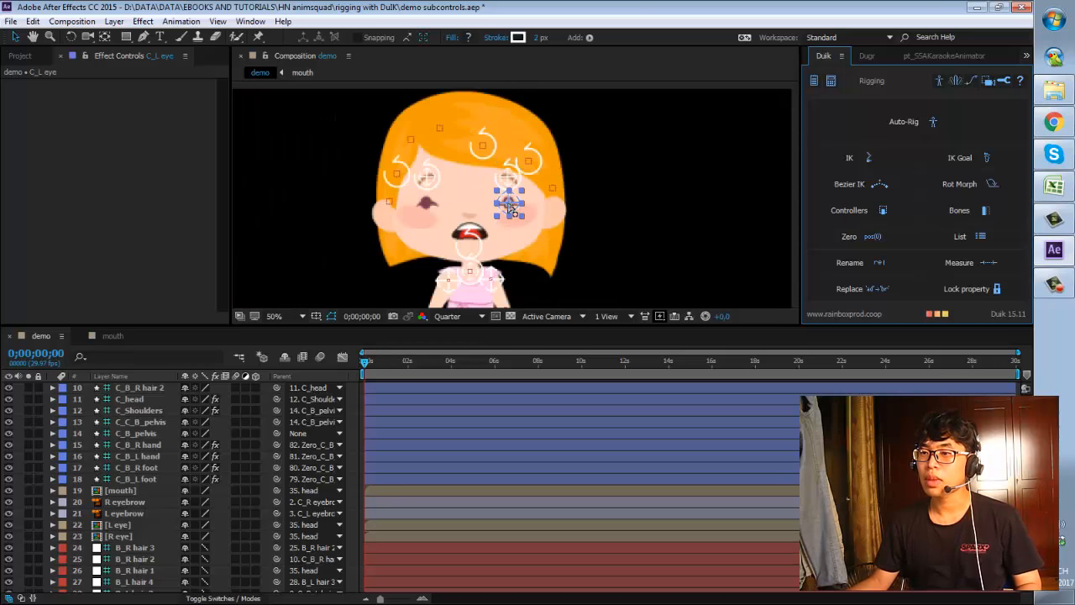
Move the C_L eye controller horizontally to midway between the two eyes, at position 957, 339.
{"action": "scroll", "coordinate": [106, 410], "scroll_direction": "up", "scroll_amount": 3}
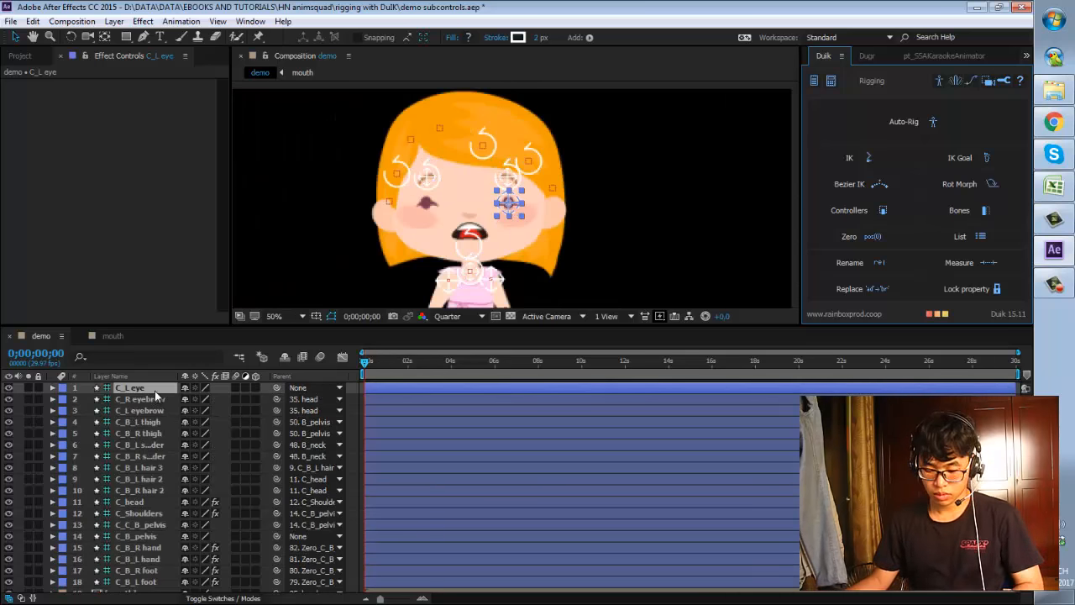
{"action": "key", "text": "p"}
{"action": "left_click_drag", "start_coordinate": [194, 403], "coordinate": [116, 404]}
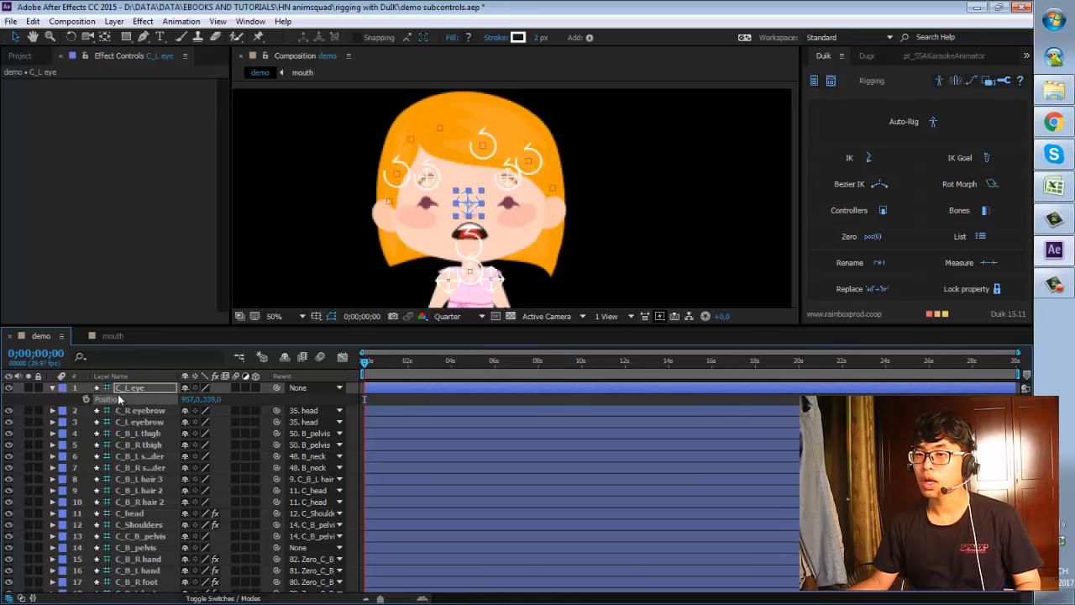
{"action": "scroll", "coordinate": [145, 403], "scroll_direction": "down", "scroll_amount": 5}
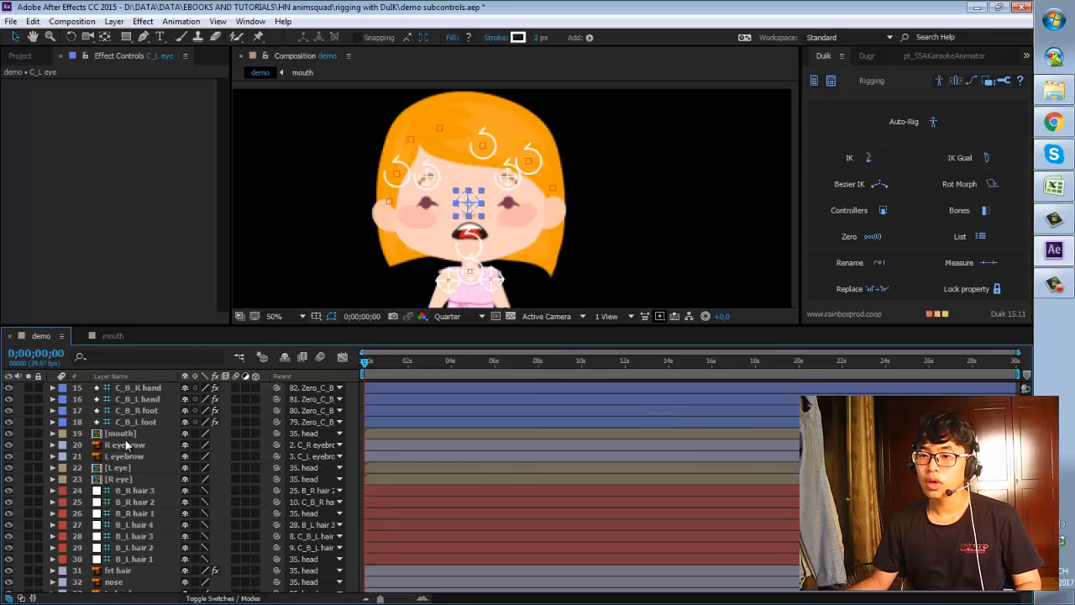
{"action": "left_click", "coordinate": [134, 467]}
{"action": "left_click", "coordinate": [172, 477], "text": "ctrl"}
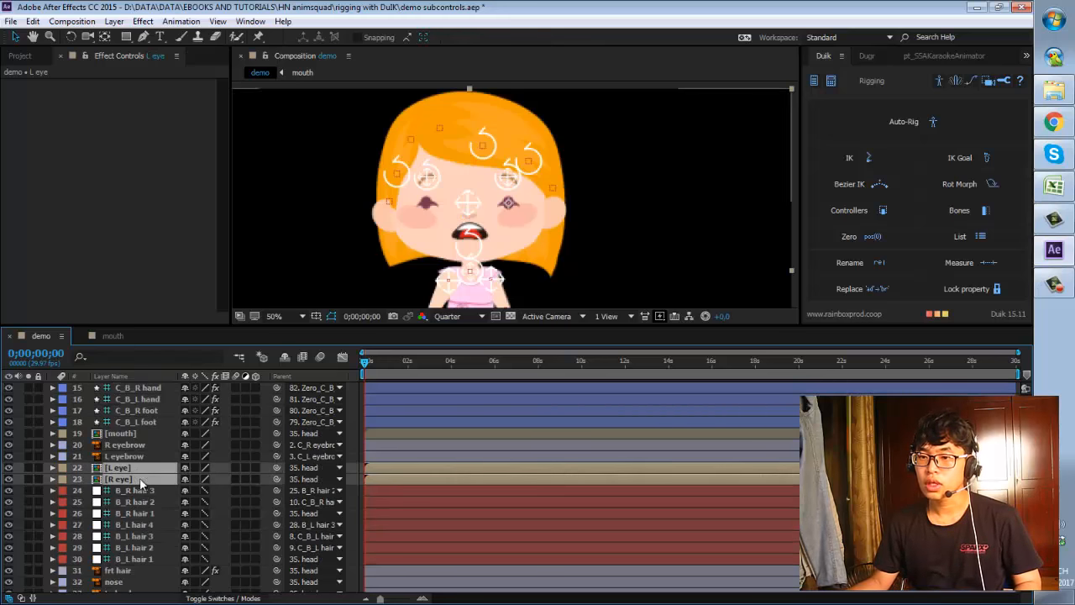
{"action": "left_click", "coordinate": [334, 470]}
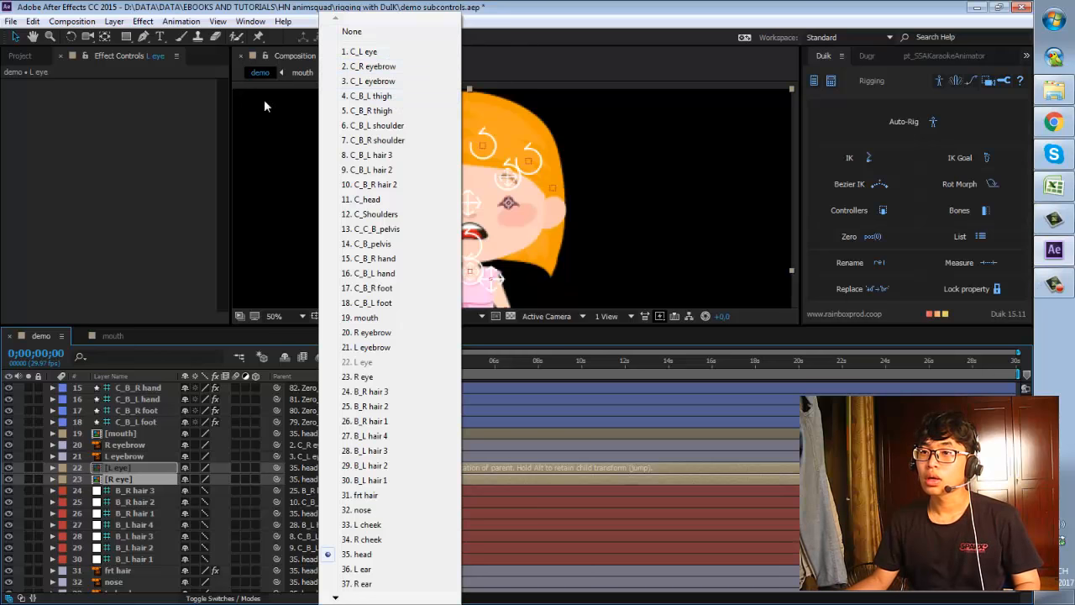
{"action": "left_click", "coordinate": [521, 63]}
Rename the C_L eye controller layer as "C_eye direction".
{"action": "scroll", "coordinate": [260, 378], "scroll_direction": "up", "scroll_amount": 5}
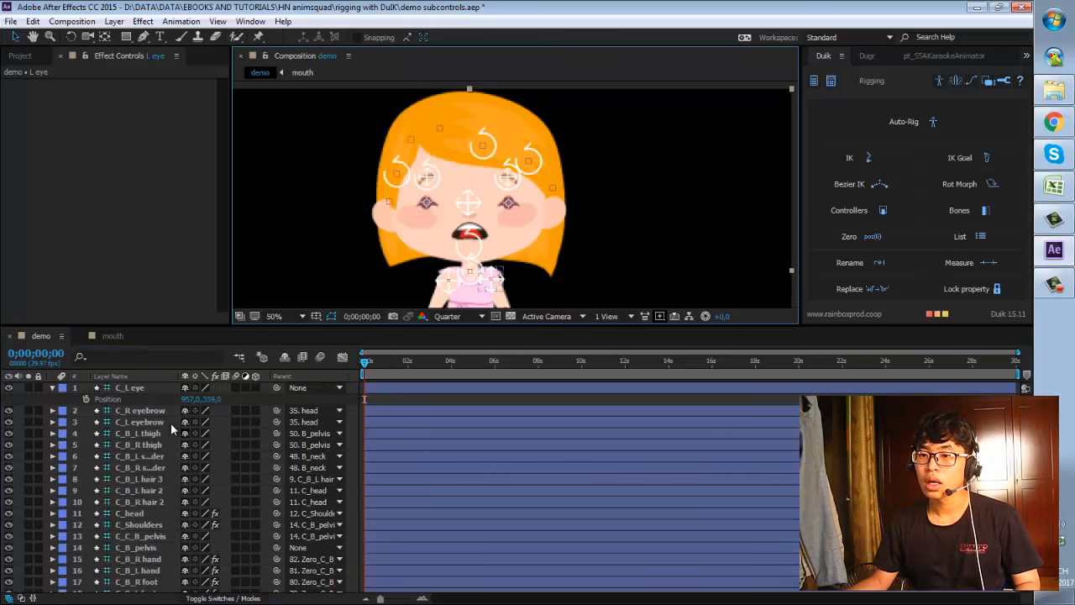
{"action": "left_click", "coordinate": [136, 388]}
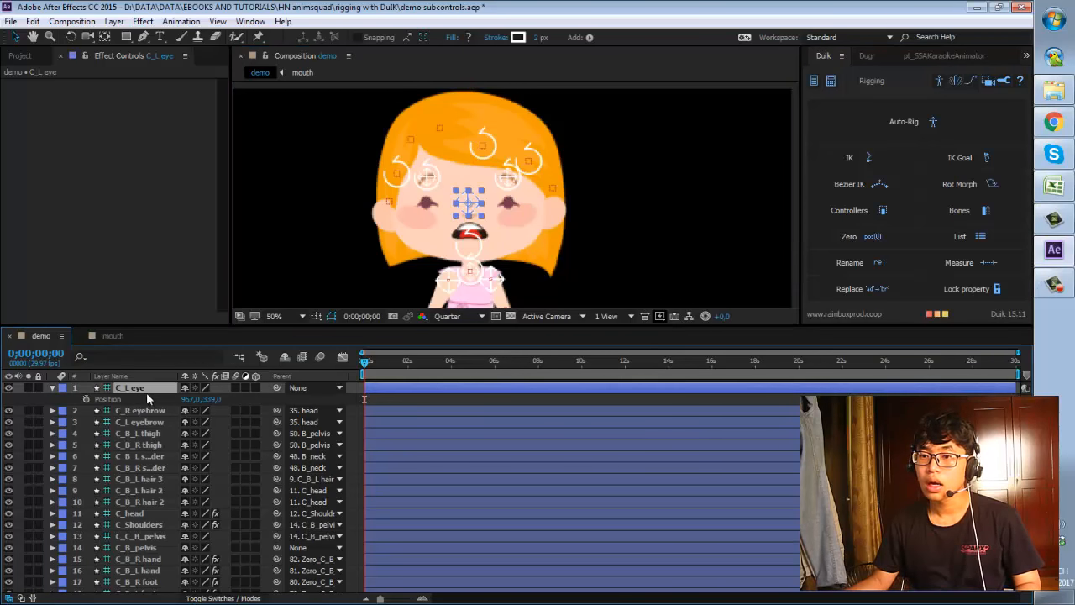
{"action": "key", "text": "Return"}
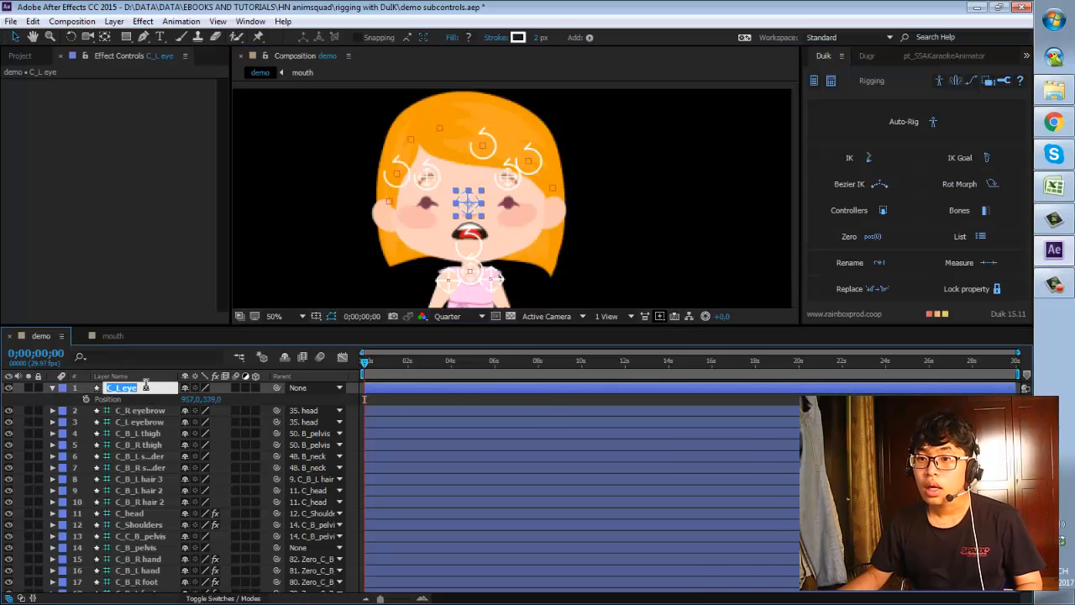
{"action": "left_click", "coordinate": [132, 387]}
{"action": "left_click_drag", "start_coordinate": [137, 387], "coordinate": [116, 388]}
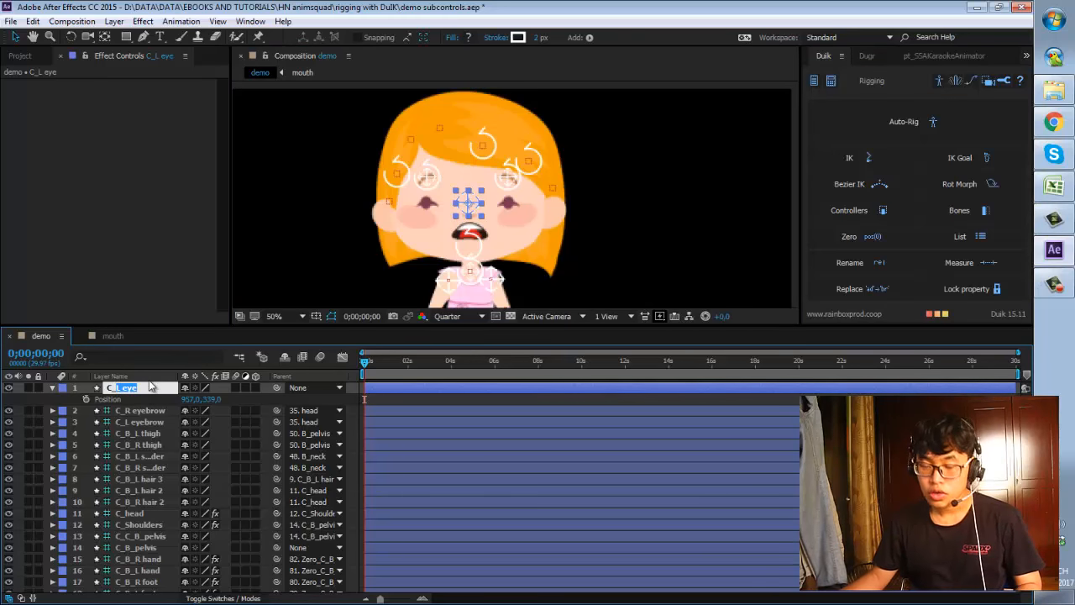
{"action": "type", "text": "pupil"}
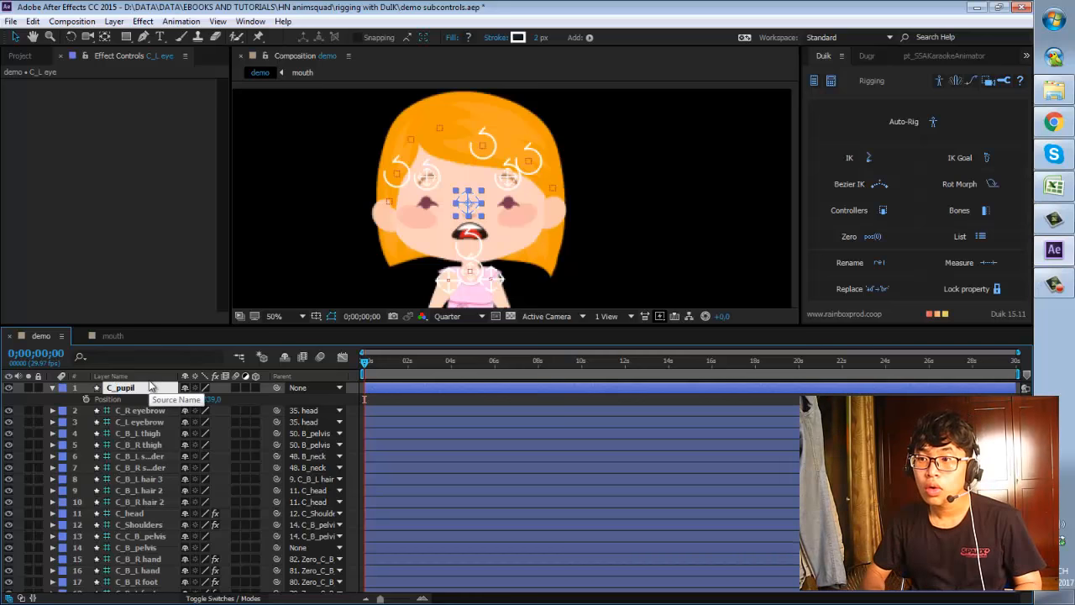
{"action": "key", "text": "BackSpace"}
{"action": "key", "text": "BackSpace"}
{"action": "key", "text": "BackSpace"}
{"action": "key", "text": "BackSpace"}
{"action": "key", "text": "BackSpace"}
{"action": "type", "text": "eye"}
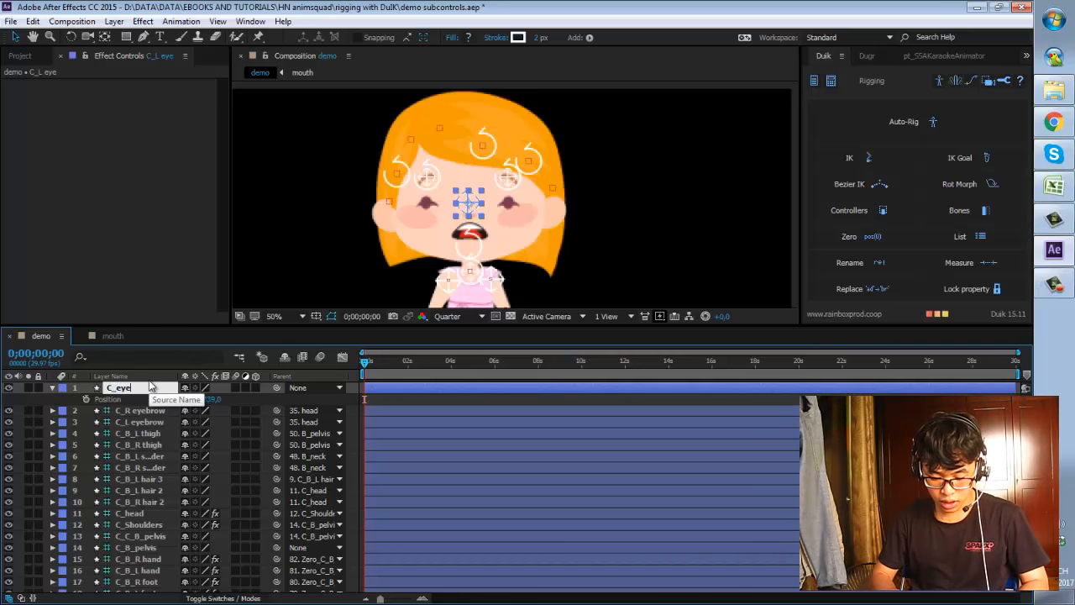
{"action": "key", "text": "Return"}
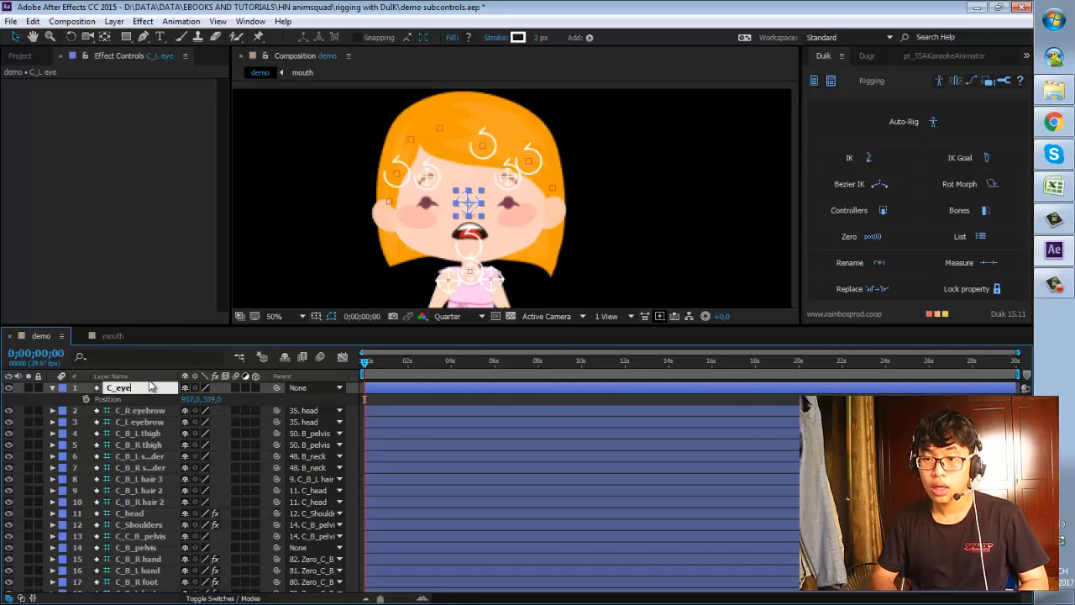
{"action": "type", "text": "direction"}
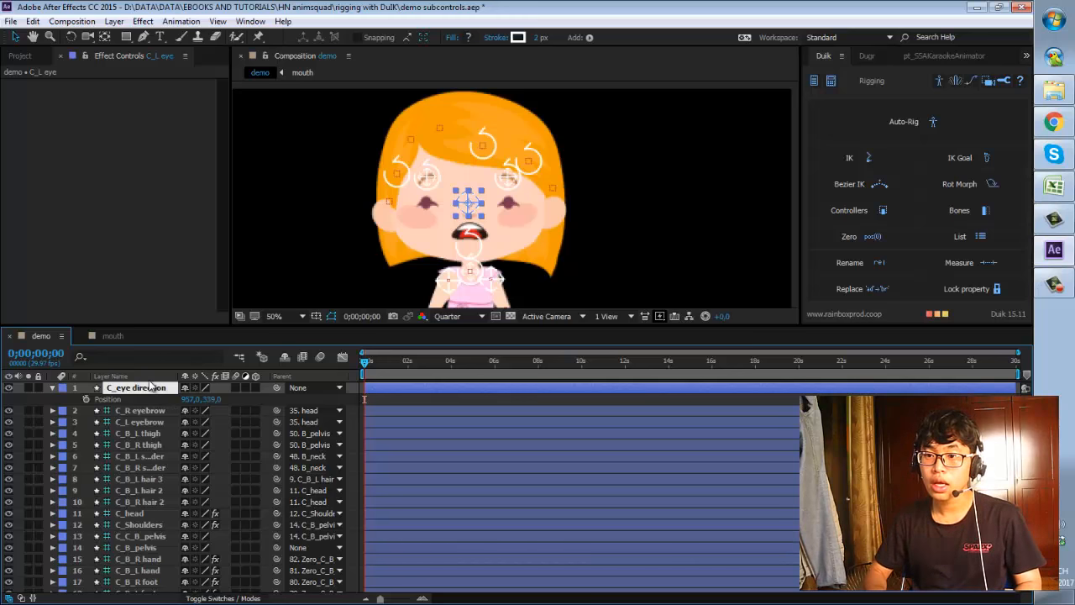
{"action": "key", "text": "Return"}
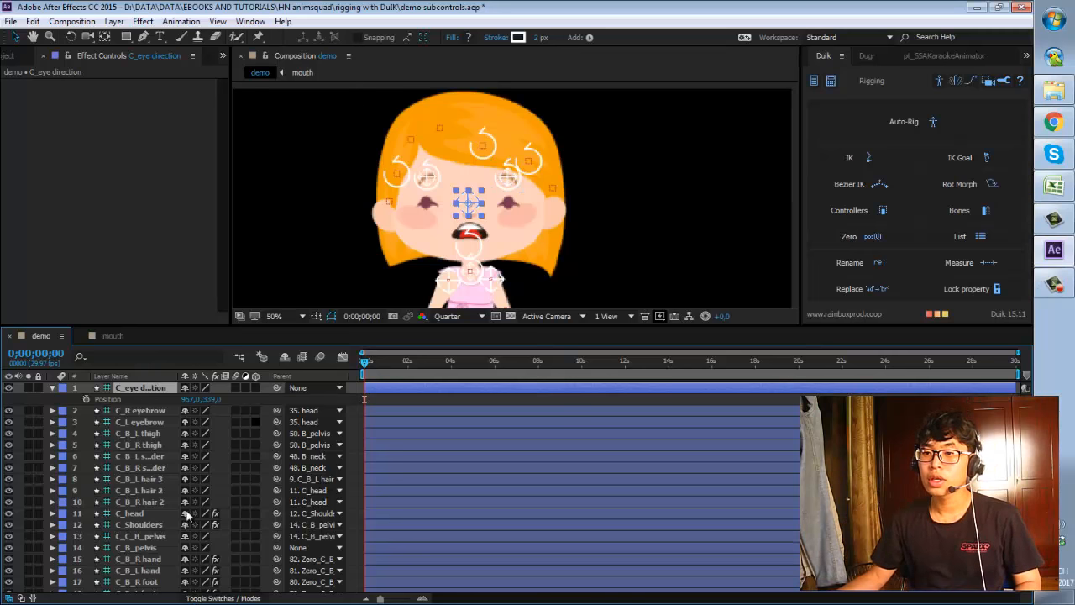
Parent the L eye and R eye layers together to the C_eye direction controller.
{"action": "scroll", "coordinate": [142, 498], "scroll_direction": "down", "scroll_amount": 5}
{"action": "left_click", "coordinate": [128, 433]}
{"action": "left_click", "coordinate": [124, 444], "text": "shift"}
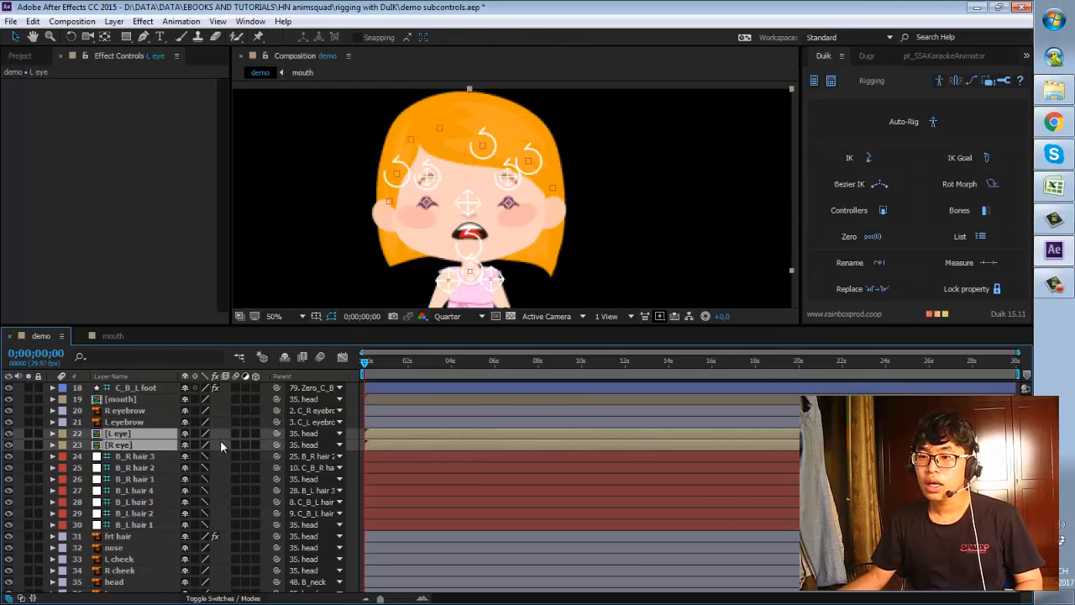
{"action": "left_click", "coordinate": [303, 434]}
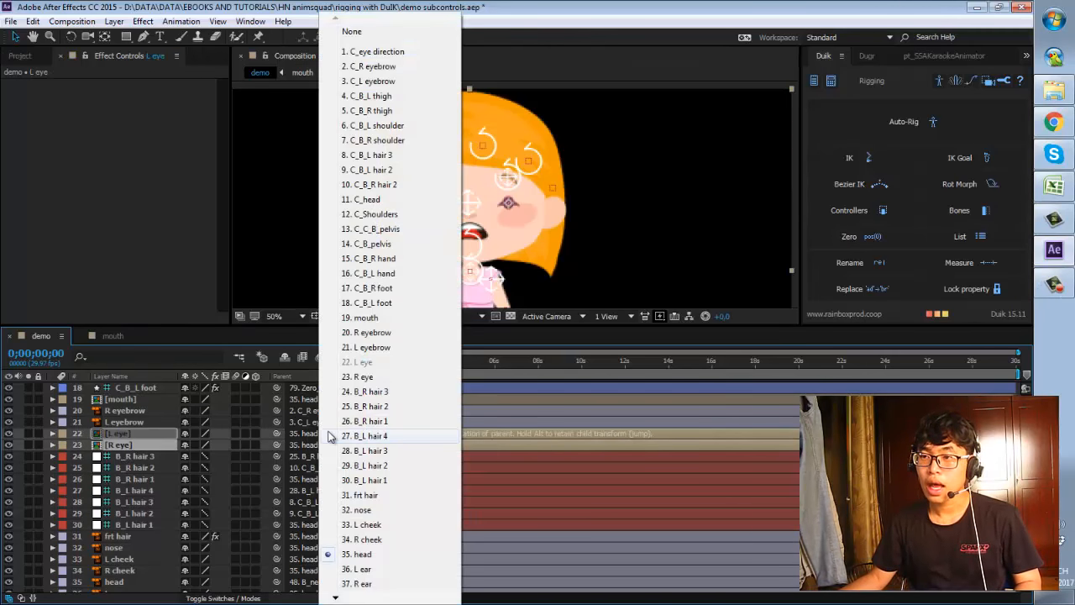
{"action": "left_click", "coordinate": [380, 31]}
Parent the C_eye direction controller to the head layer.
{"action": "scroll", "coordinate": [165, 388], "scroll_direction": "up", "scroll_amount": 5}
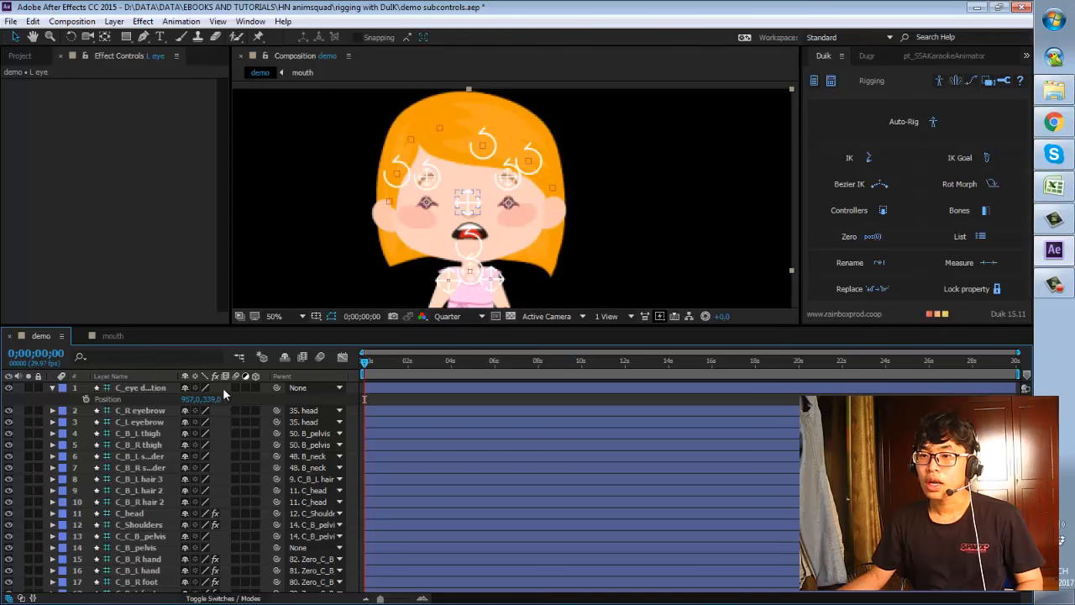
{"action": "left_click", "coordinate": [311, 387]}
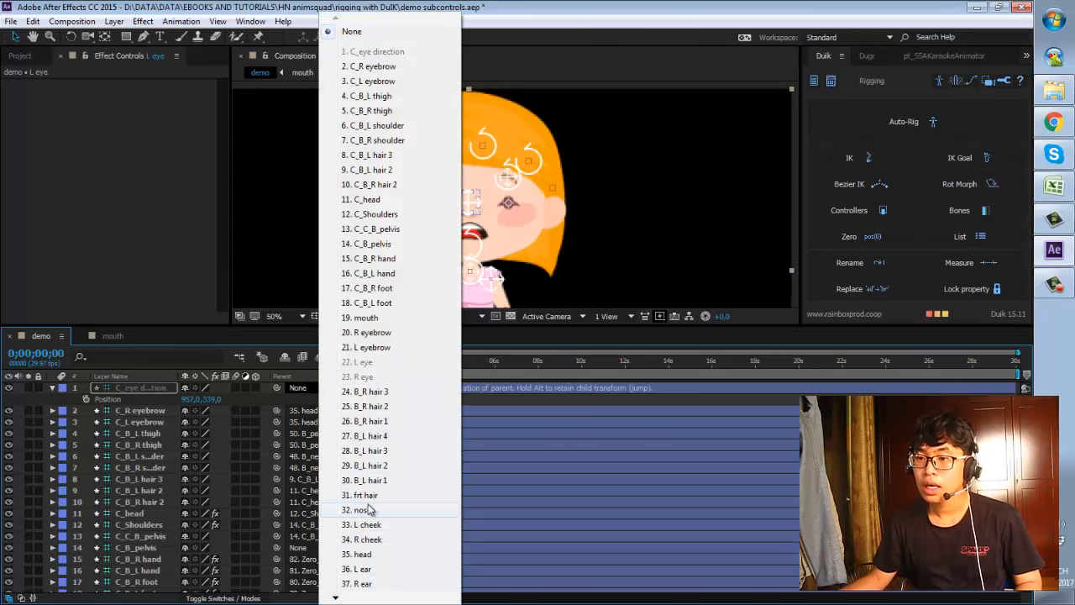
{"action": "left_click", "coordinate": [361, 555]}
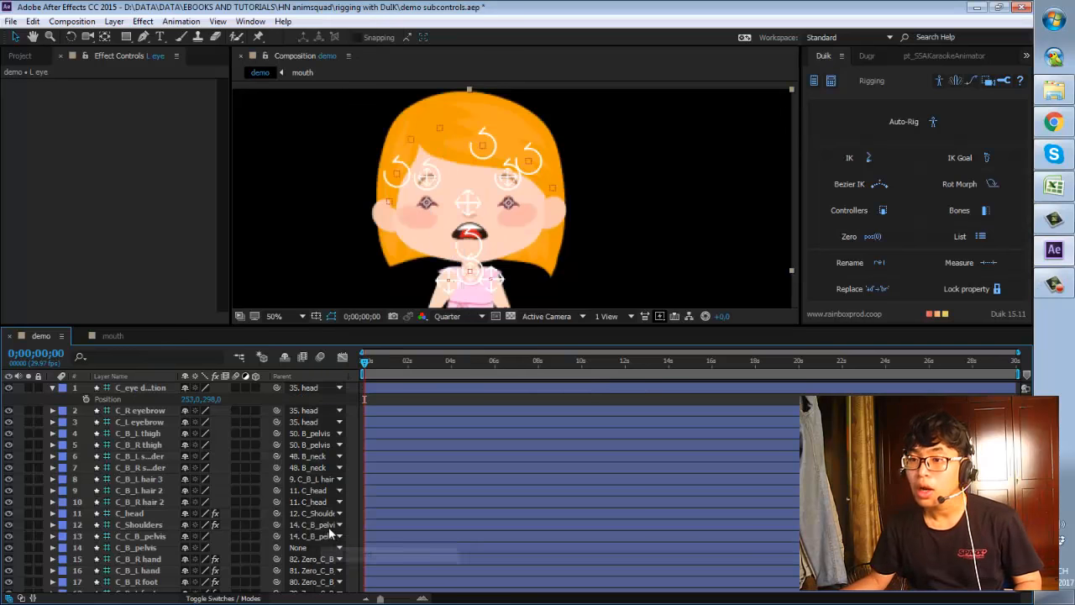
Test the C_eye direction controller by moving it around the face, and undo each move.
{"action": "left_click", "coordinate": [477, 216]}
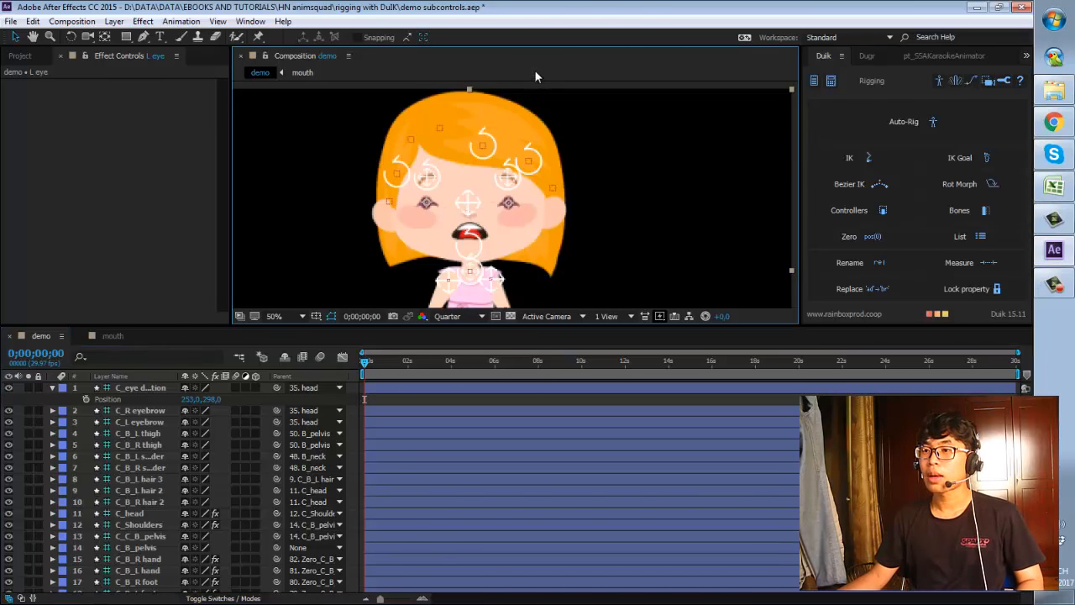
{"action": "scroll", "coordinate": [548, 105], "scroll_direction": "down", "scroll_amount": 4}
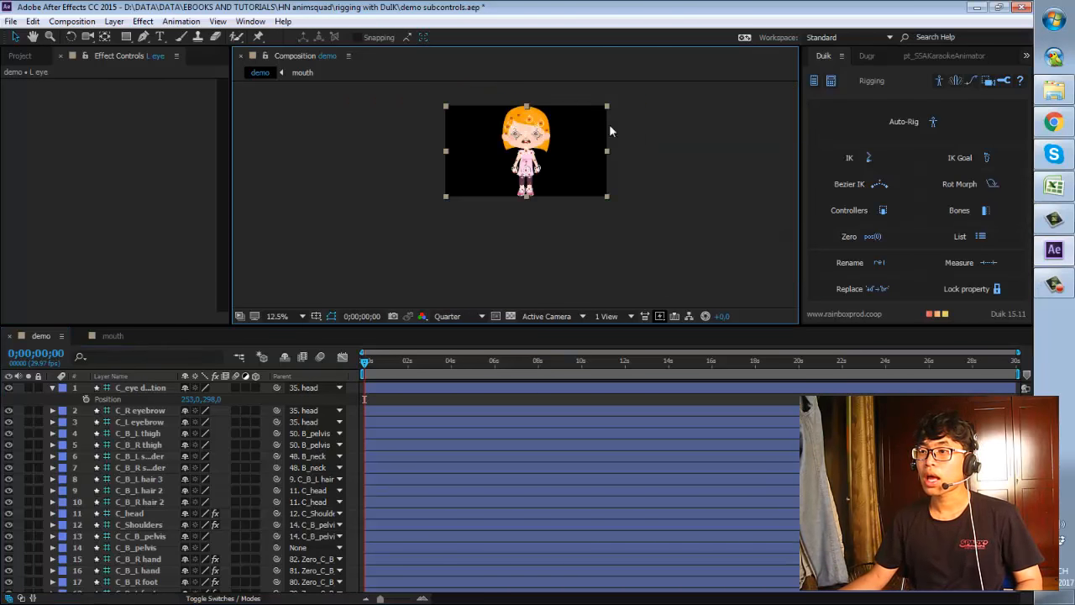
{"action": "scroll", "coordinate": [601, 139], "scroll_direction": "up", "scroll_amount": 6}
{"action": "key", "text": "space"}
{"action": "left_click_drag", "start_coordinate": [588, 154], "coordinate": [282, 205]}
{"action": "left_click_drag", "start_coordinate": [553, 207], "coordinate": [451, 242]}
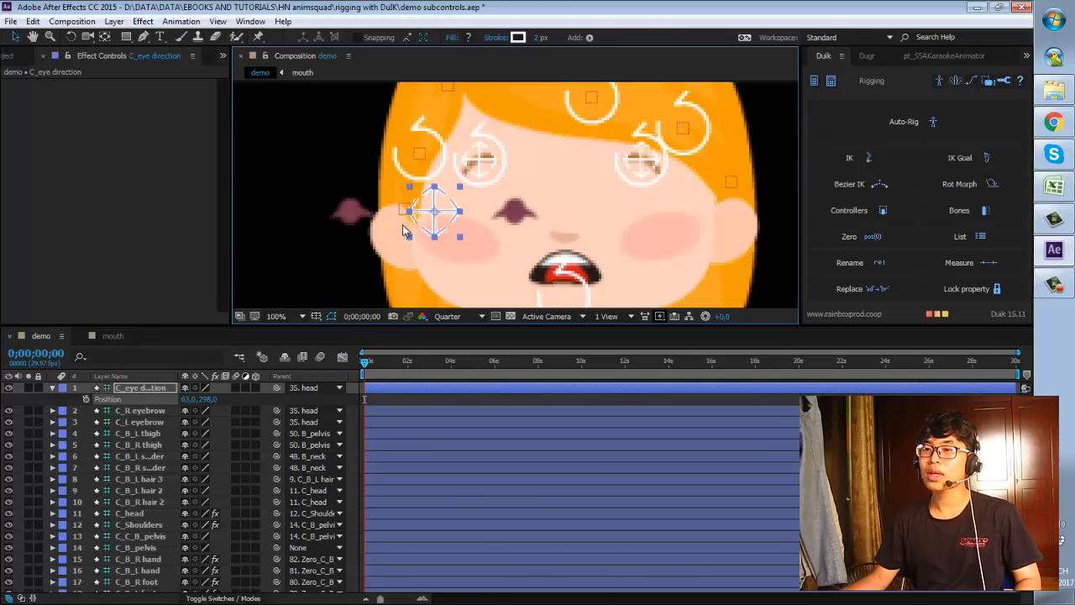
{"action": "key", "text": "ctrl+z"}
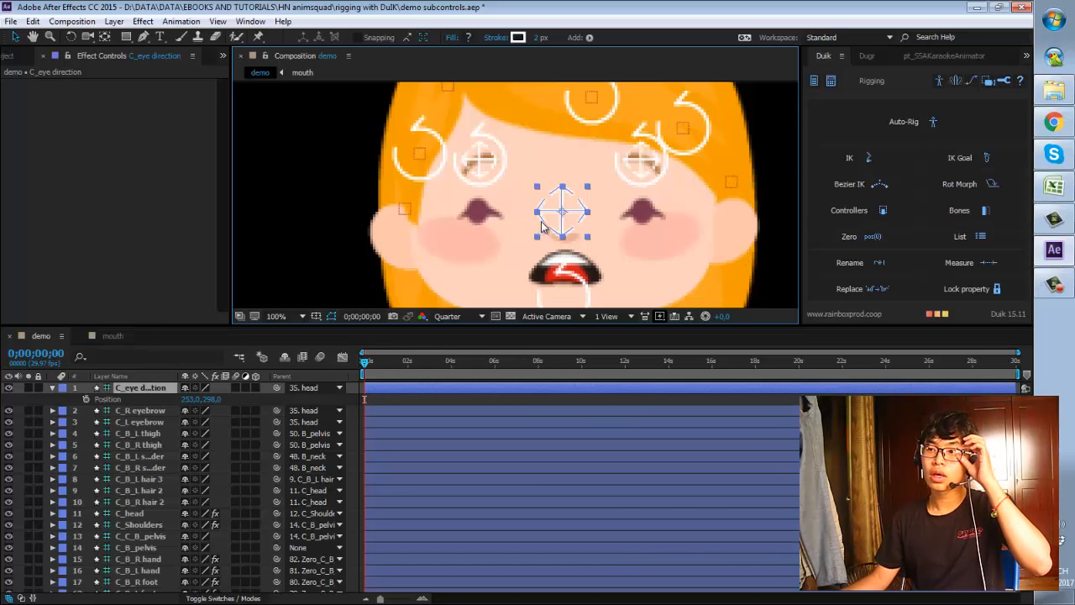
{"action": "mouse_move", "coordinate": [565, 219]}
{"action": "left_mouse_down"}
{"action": "mouse_move", "coordinate": [551, 217]}
{"action": "mouse_move", "coordinate": [580, 217]}
{"action": "left_mouse_up"}
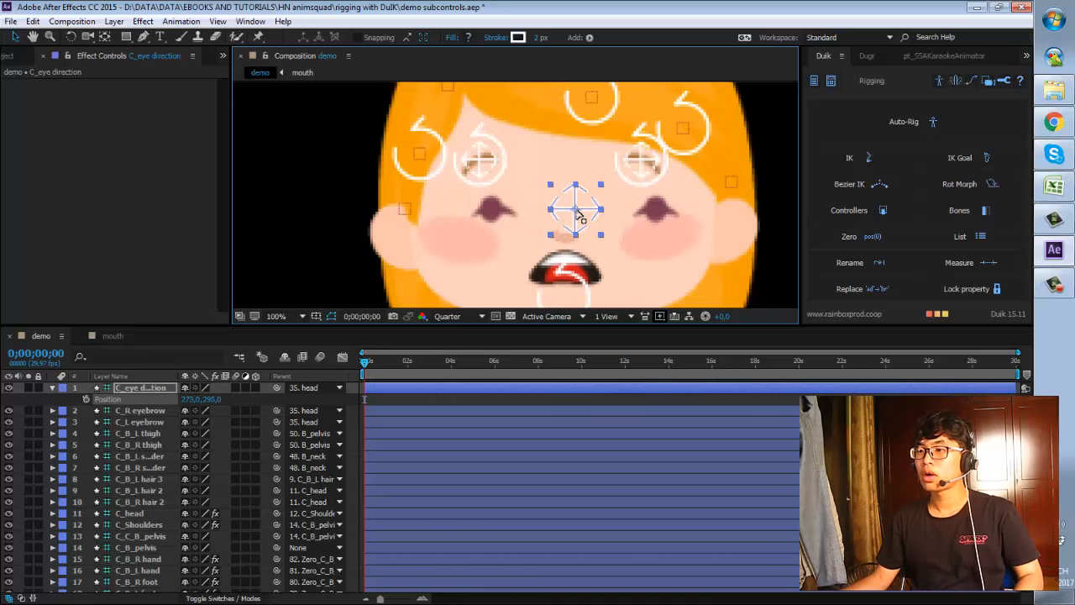
{"action": "key", "text": "ctrl+z"}
{"action": "key", "text": "ctrl+z"}
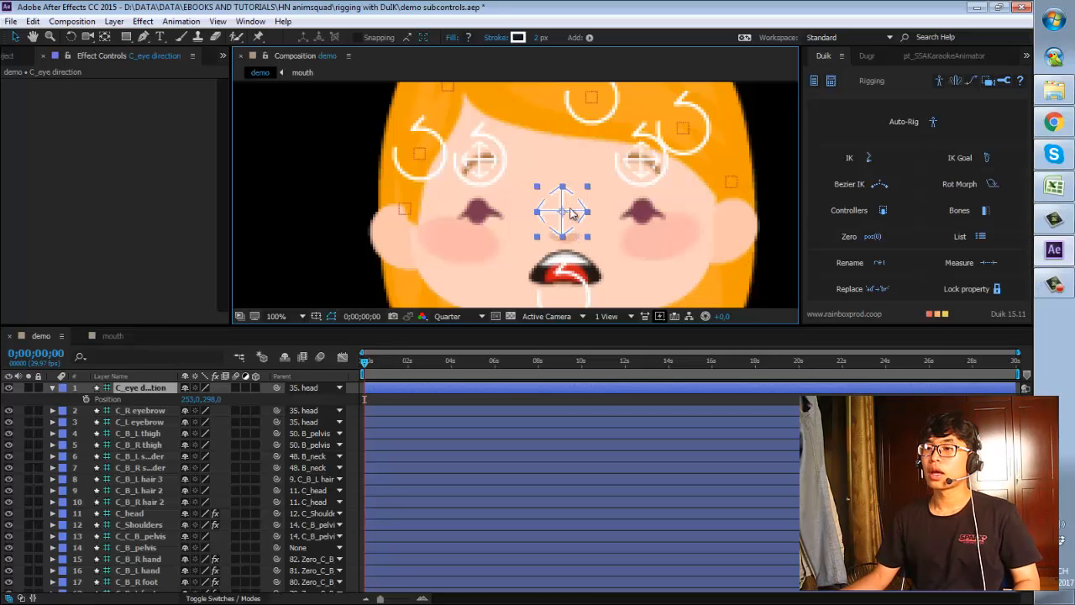
Open the nested mouth composition from its layer in the demo composition.
{"action": "scroll", "coordinate": [458, 234], "scroll_direction": "down", "scroll_amount": 2}
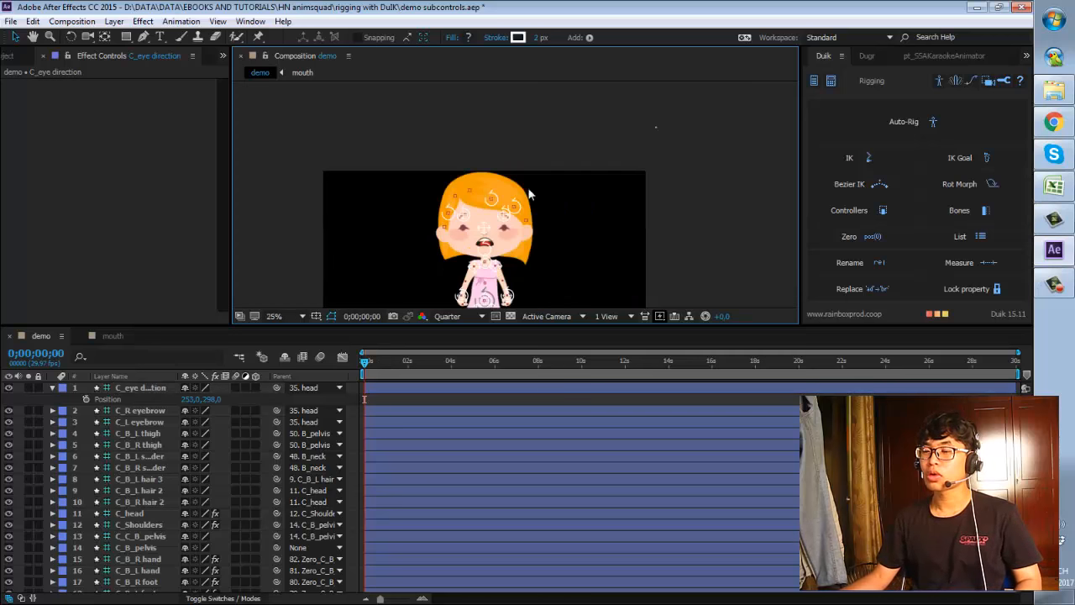
{"action": "scroll", "coordinate": [495, 231], "scroll_direction": "up", "scroll_amount": 2}
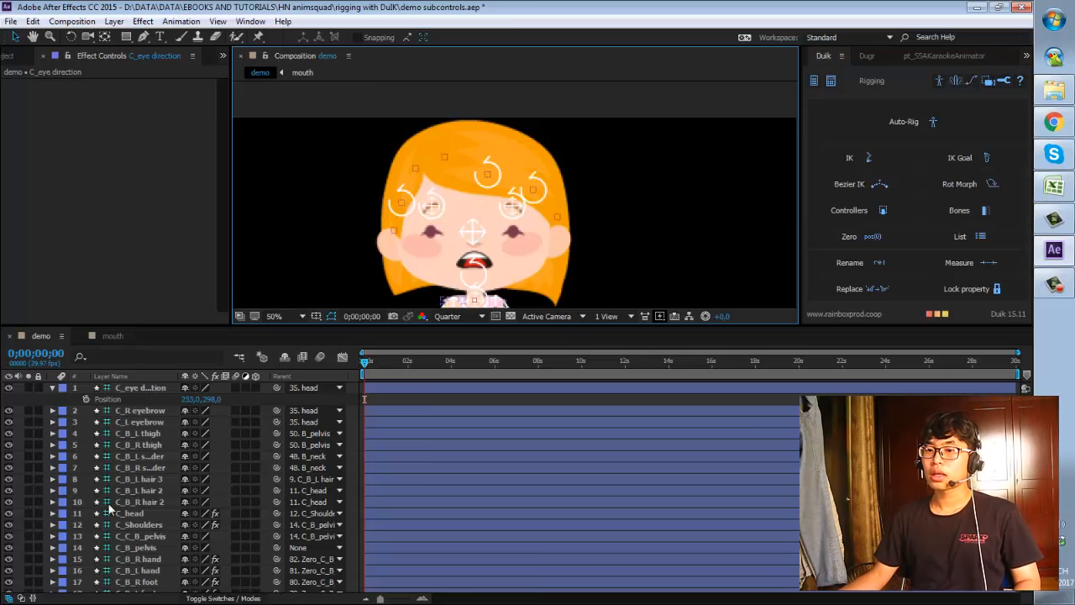
{"action": "scroll", "coordinate": [111, 504], "scroll_direction": "down", "scroll_amount": 3}
{"action": "scroll", "coordinate": [111, 504], "scroll_direction": "down", "scroll_amount": 1}
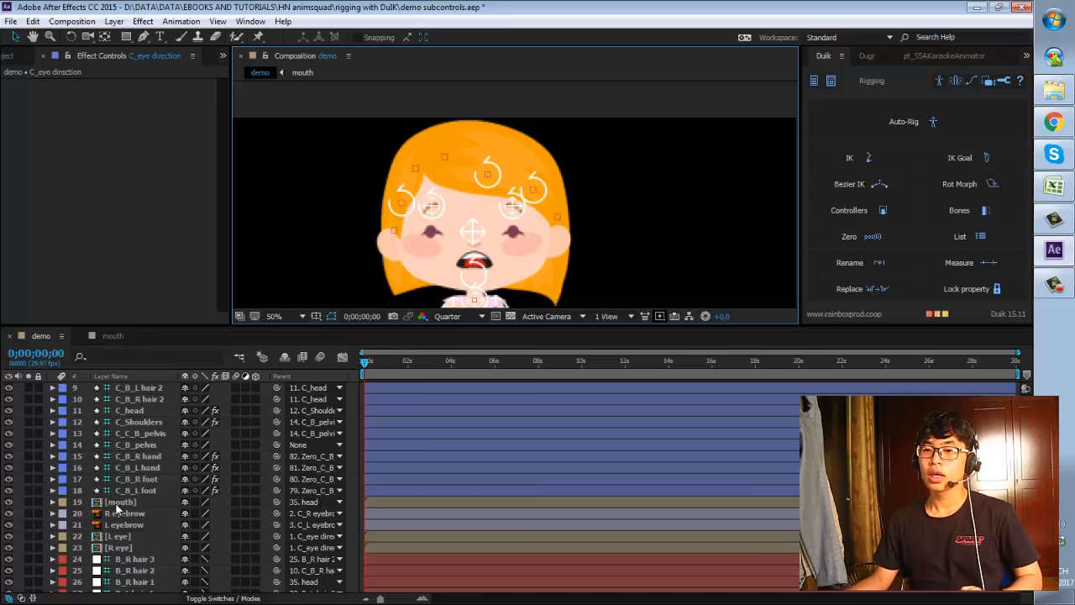
{"action": "scroll", "coordinate": [135, 485], "scroll_direction": "down", "scroll_amount": 2}
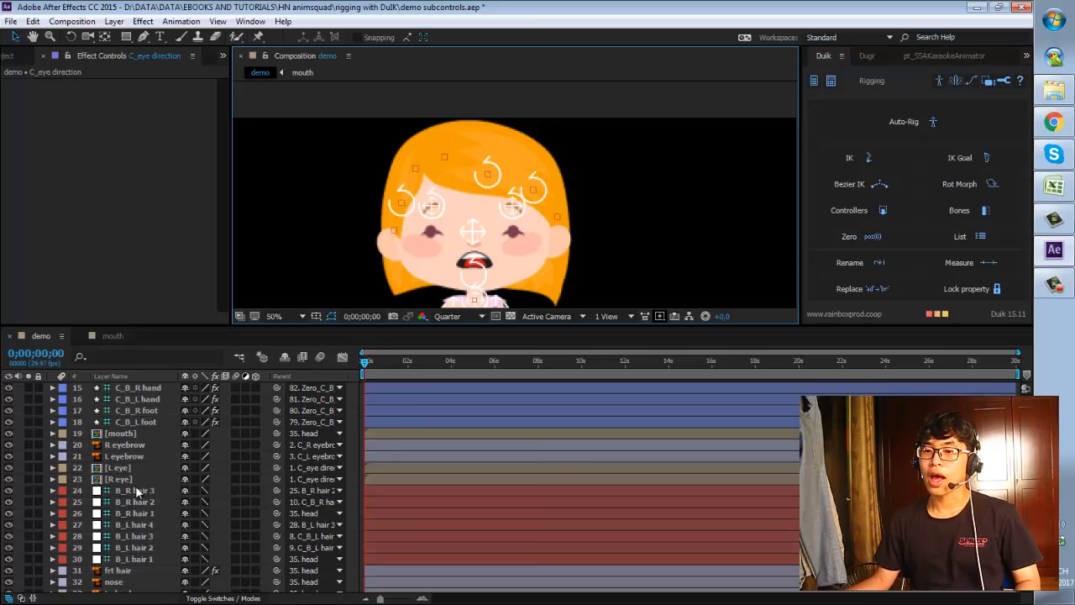
{"action": "left_click", "coordinate": [126, 432]}
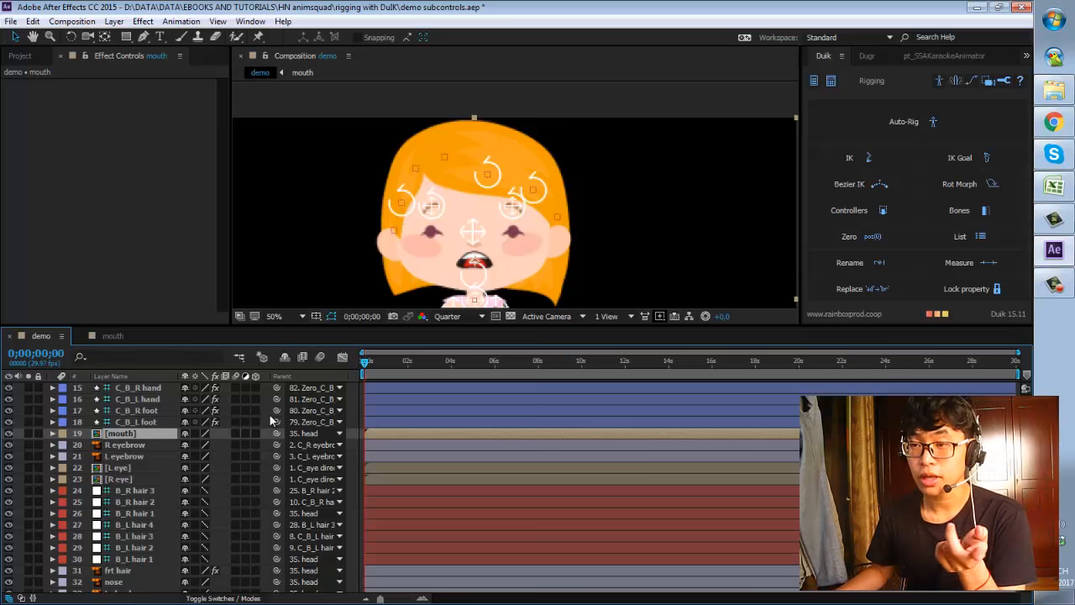
{"action": "double_click", "coordinate": [130, 435]}
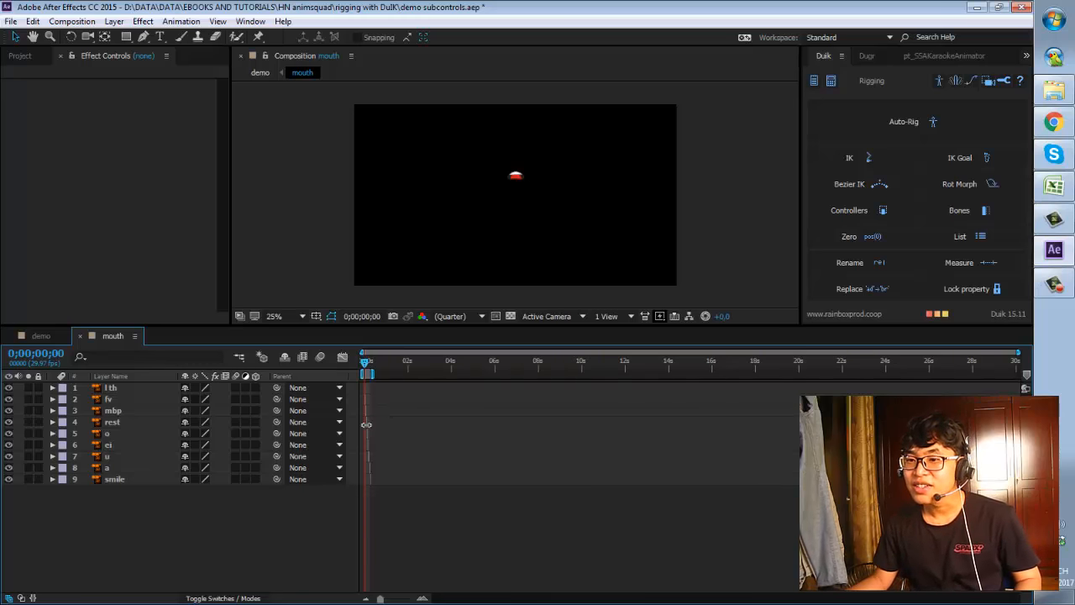
Extend all nine mouth-shape layers, l th through smile, back to the composition start and trim their ends to the first frame.
{"action": "left_click", "coordinate": [118, 388]}
{"action": "left_click", "coordinate": [142, 479], "text": "shift"}
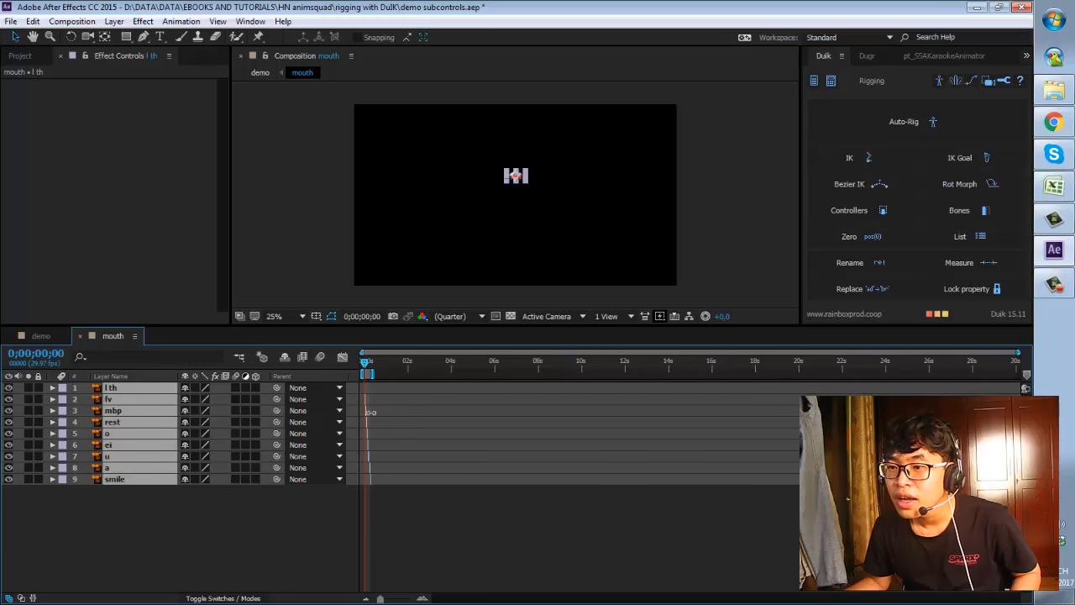
{"action": "left_click_drag", "start_coordinate": [369, 411], "coordinate": [1021, 412]}
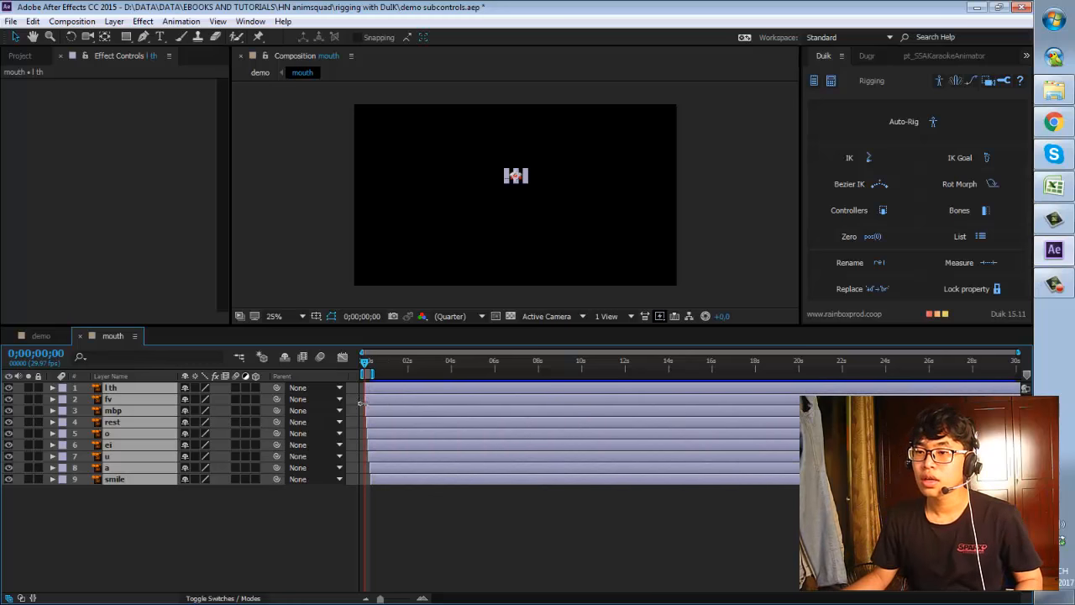
{"action": "left_click_drag", "start_coordinate": [361, 404], "coordinate": [353, 404]}
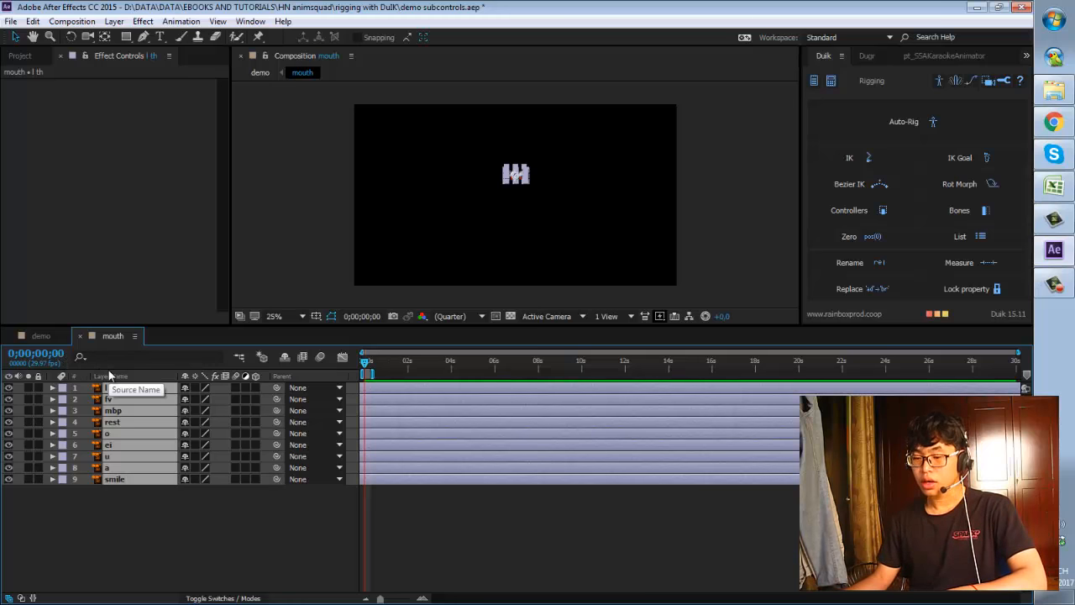
{"action": "key", "text": "alt+]"}
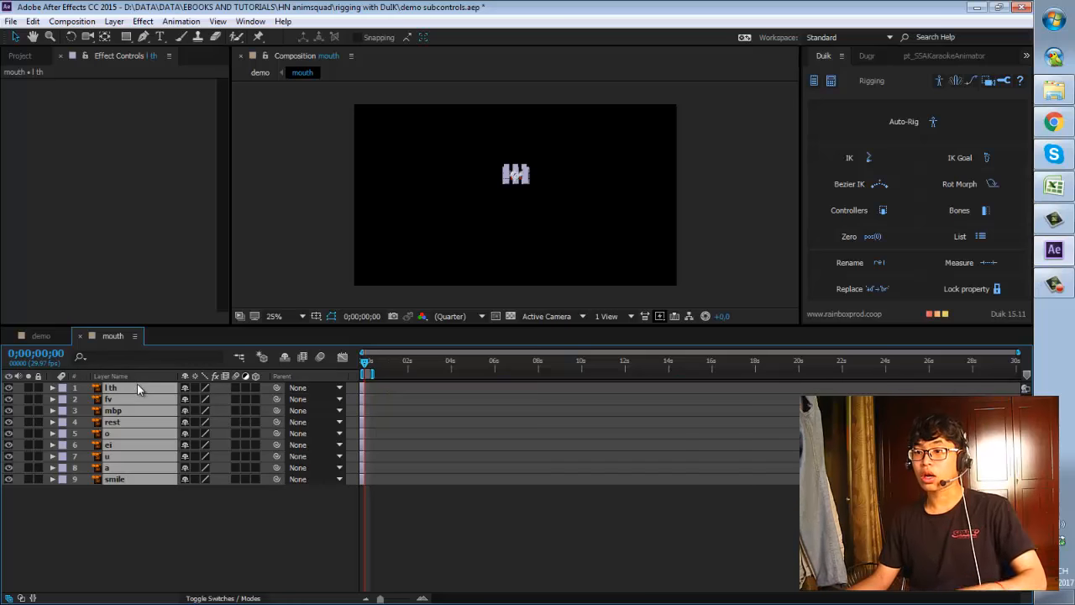
Sequence the nine selected mouth-shape layers one after another without overlap, and extend the work area's end to cover the smile layer.
{"action": "scroll", "coordinate": [369, 408], "scroll_direction": "up", "scroll_amount": 4}
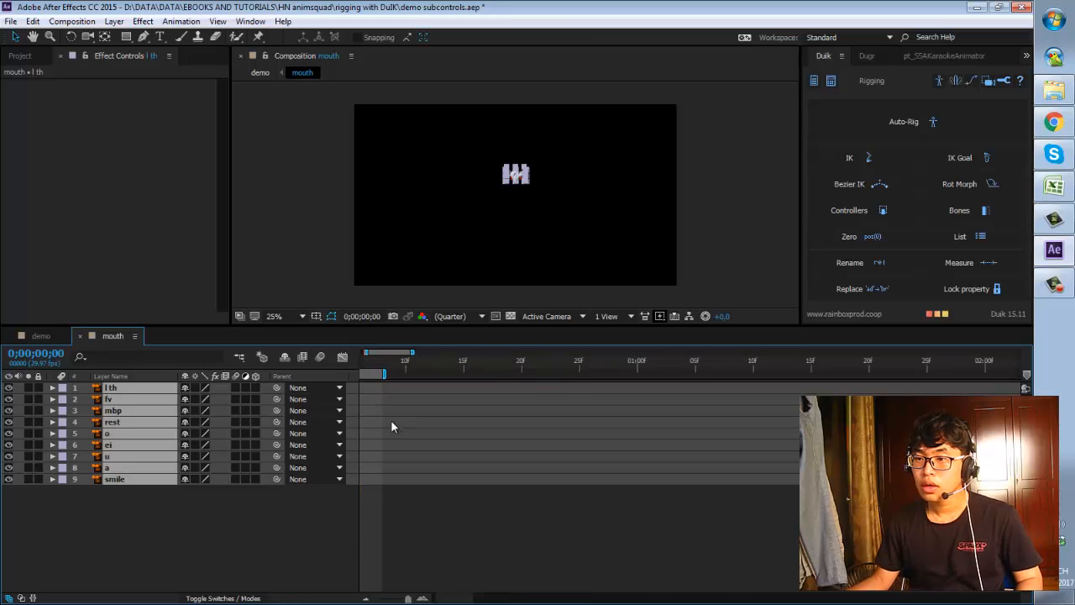
{"action": "left_click_drag", "start_coordinate": [377, 442], "coordinate": [730, 465]}
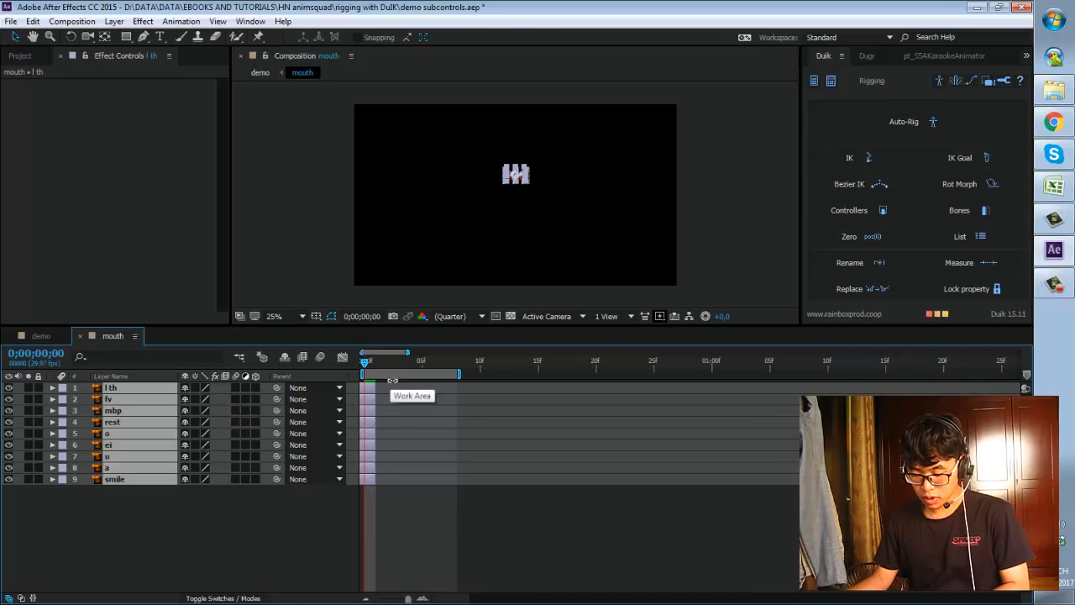
{"action": "key", "text": "alt+bracketleft"}
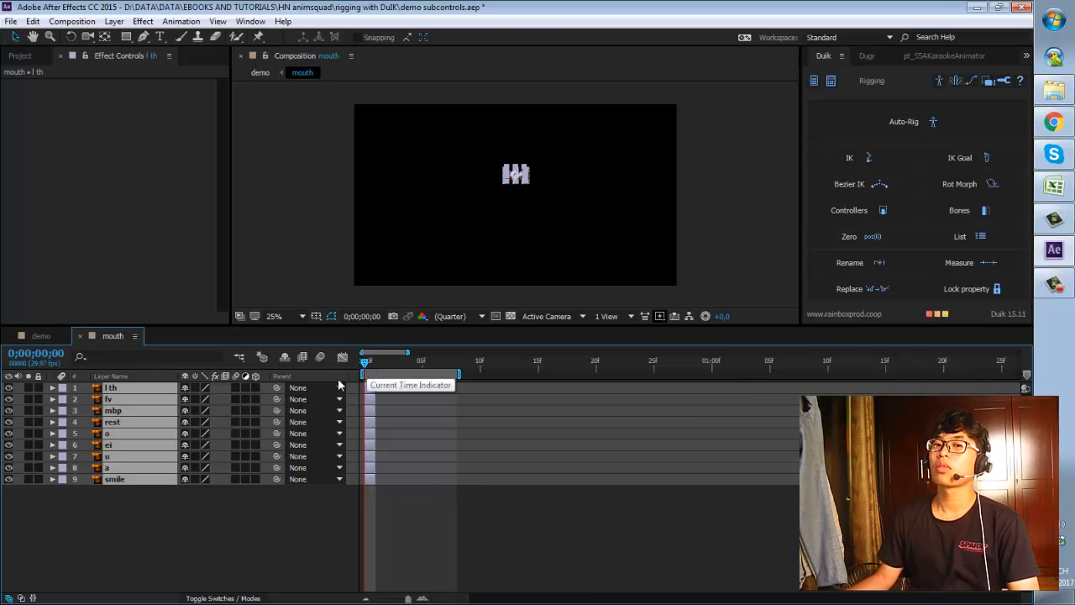
{"action": "key", "text": "space"}
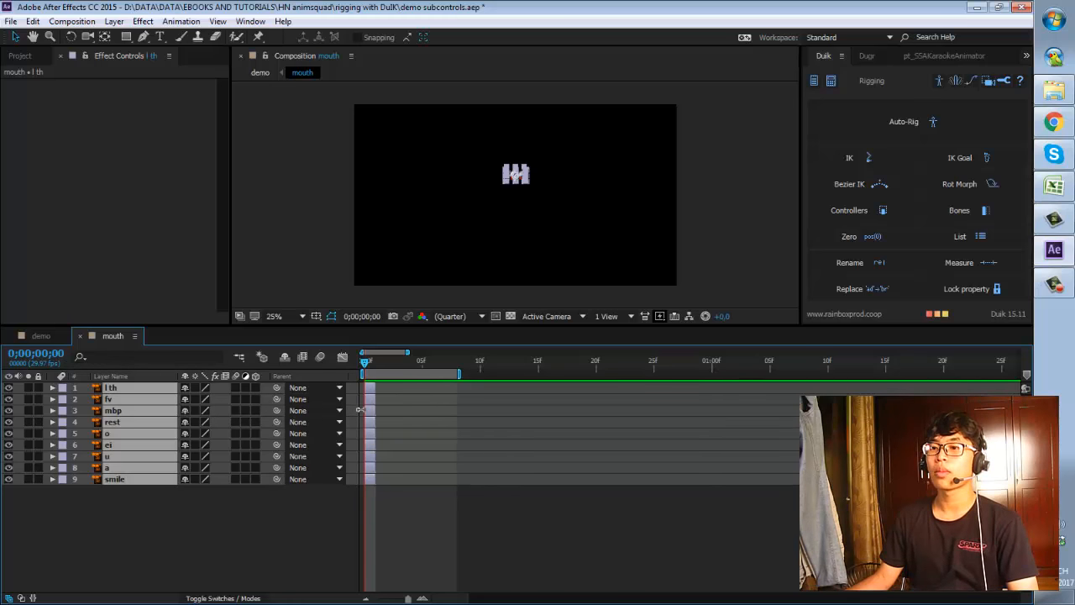
{"action": "right_click", "coordinate": [144, 415]}
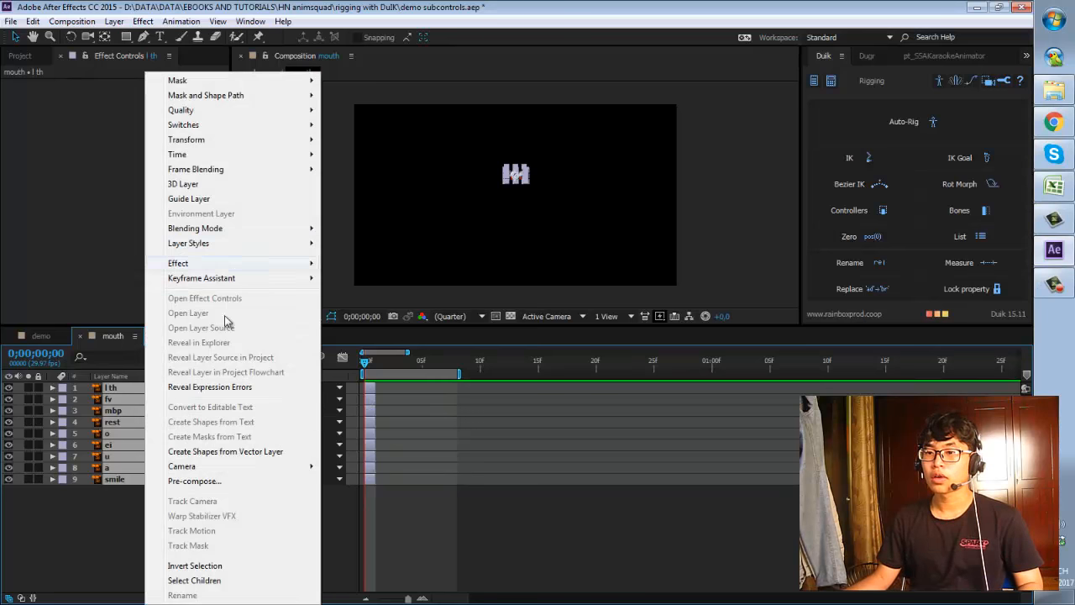
{"action": "right_click", "coordinate": [130, 417]}
{"action": "mouse_move", "coordinate": [190, 283]}
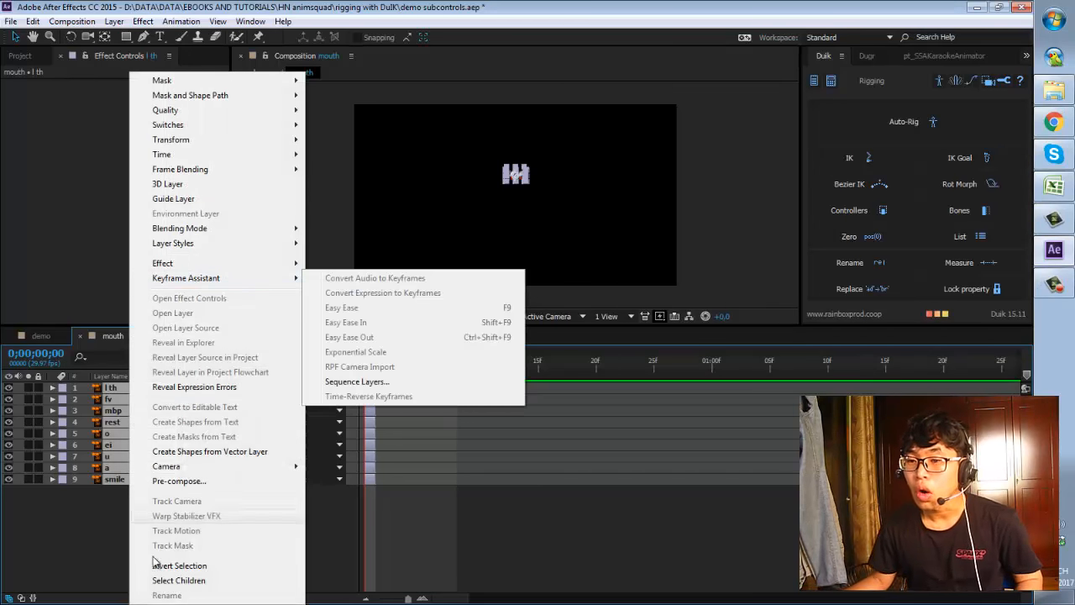
{"action": "left_click", "coordinate": [108, 535]}
{"action": "left_click_drag", "start_coordinate": [156, 511], "coordinate": [156, 386]}
{"action": "right_click", "coordinate": [156, 387]}
{"action": "mouse_move", "coordinate": [242, 281]}
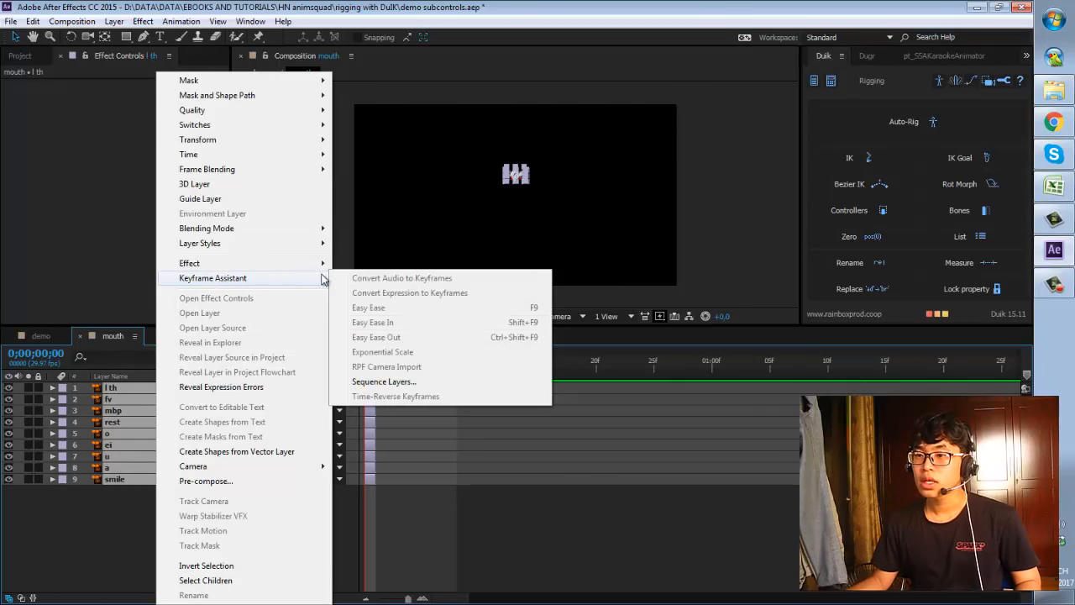
{"action": "left_click", "coordinate": [414, 385]}
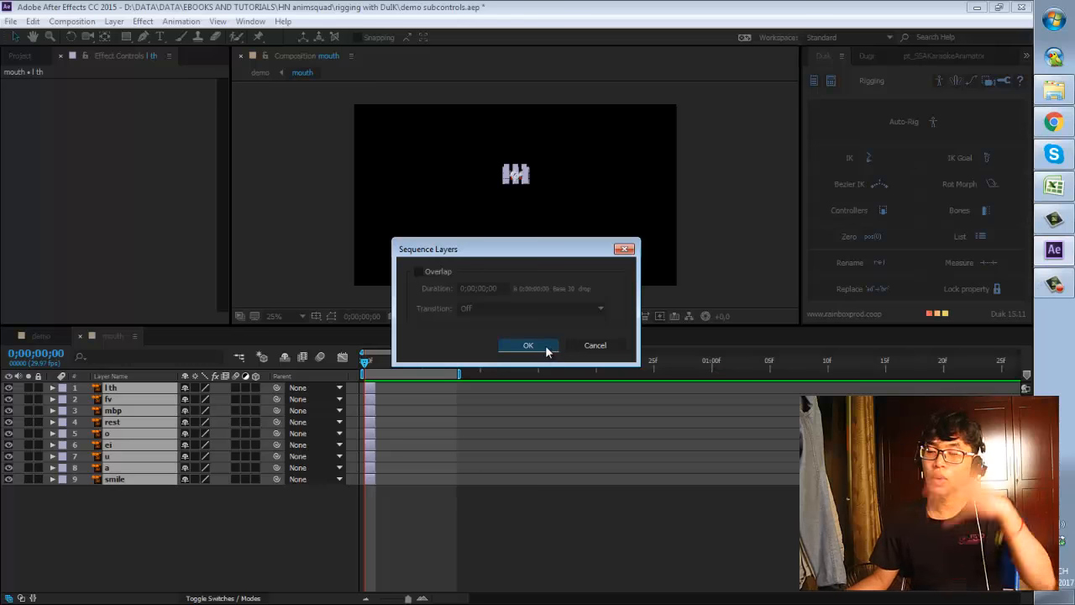
{"action": "left_click", "coordinate": [544, 347]}
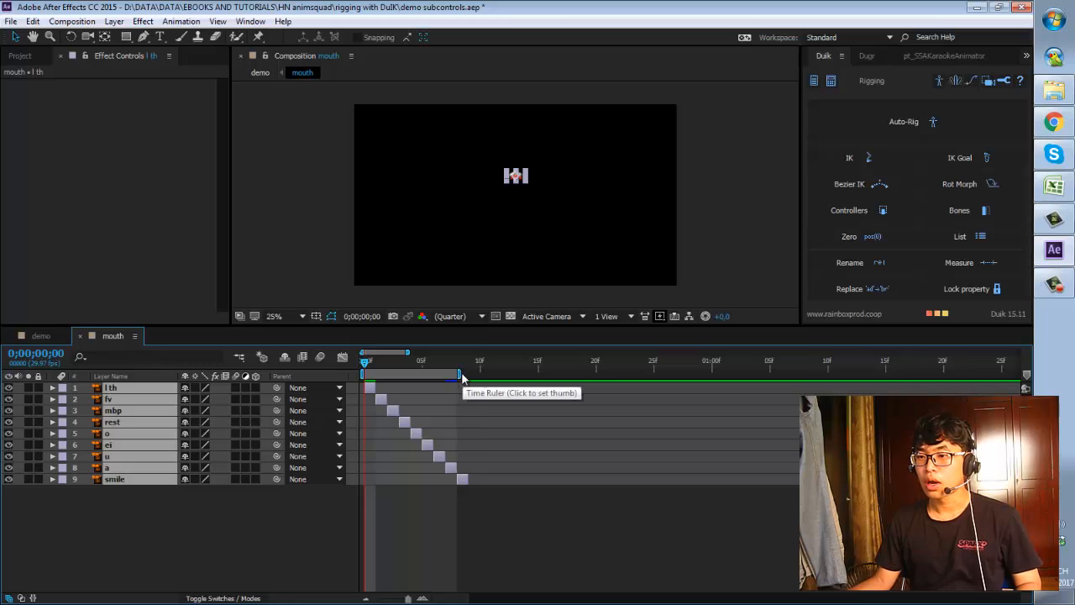
{"action": "left_click_drag", "start_coordinate": [464, 373], "coordinate": [469, 374]}
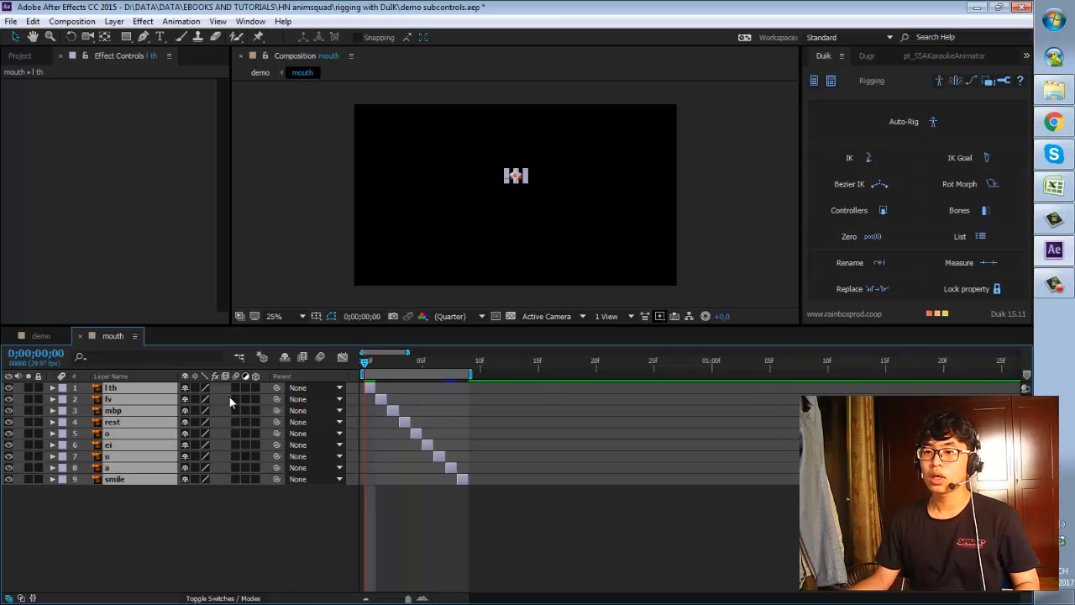
Return to the demo composition and scrub its opening frames to preview the mouth layer, going back to the first frame.
{"action": "left_click", "coordinate": [257, 72]}
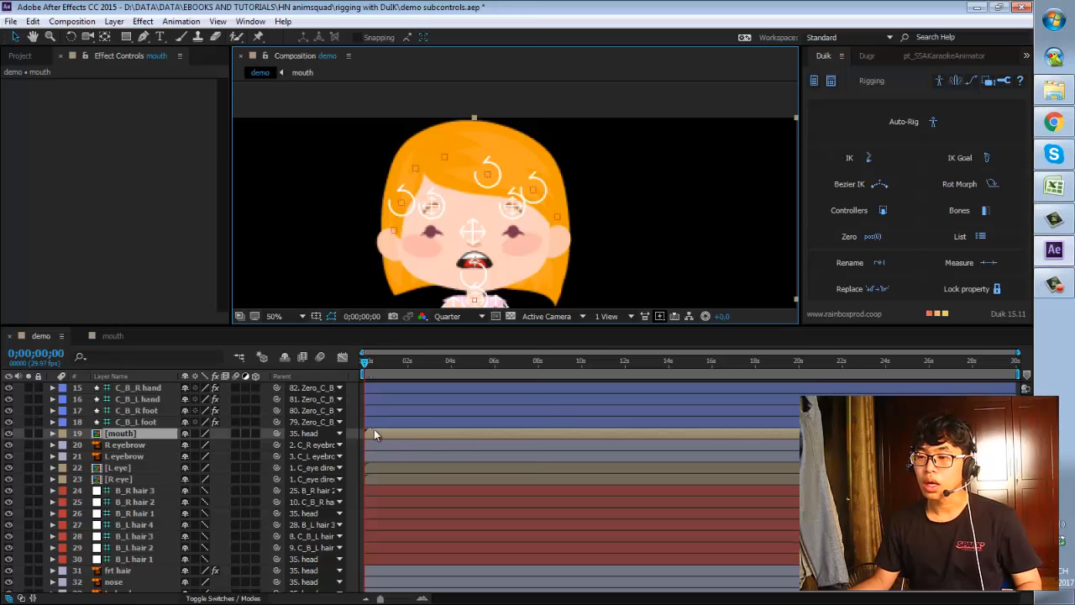
{"action": "left_click_drag", "start_coordinate": [367, 362], "coordinate": [372, 364]}
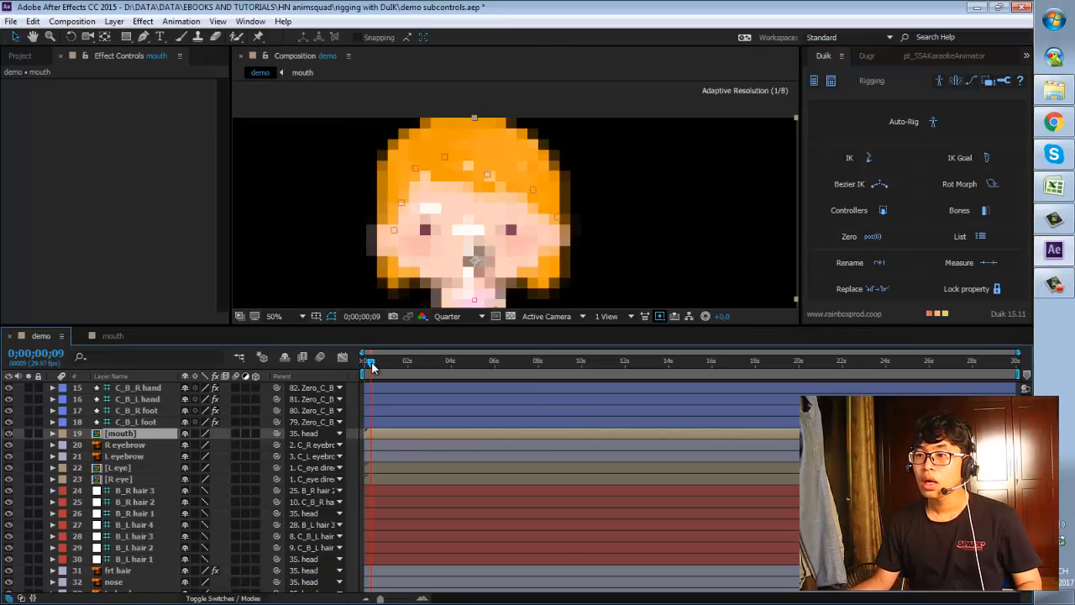
{"action": "key", "text": "="}
{"action": "key", "text": "="}
{"action": "key", "text": "="}
{"action": "key", "text": "="}
{"action": "key", "text": "="}
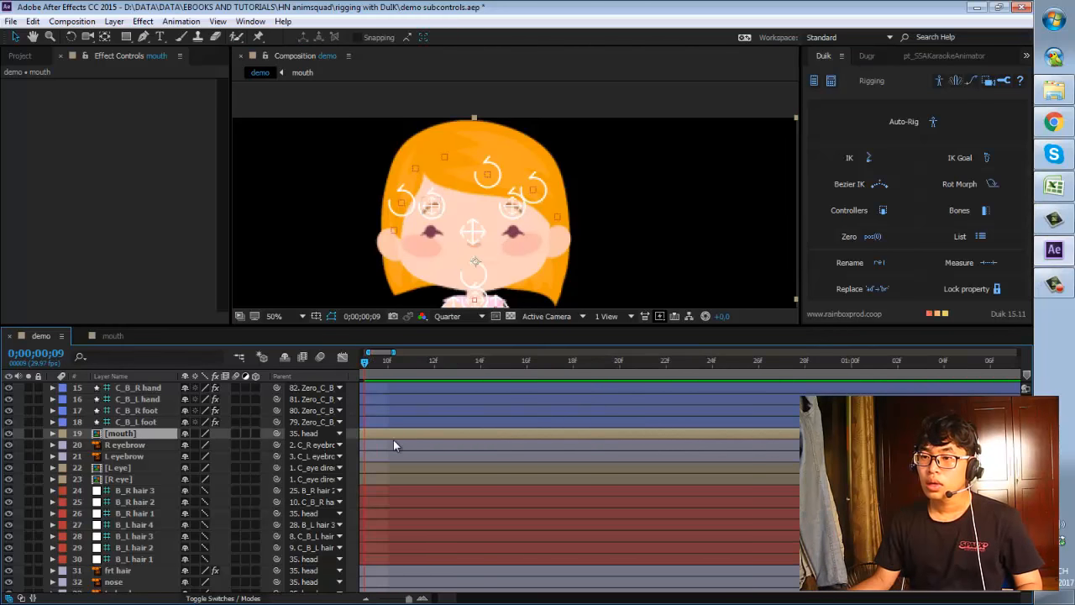
{"action": "key", "text": "space"}
{"action": "left_click_drag", "start_coordinate": [453, 437], "coordinate": [662, 432]}
{"action": "left_click", "coordinate": [367, 361]}
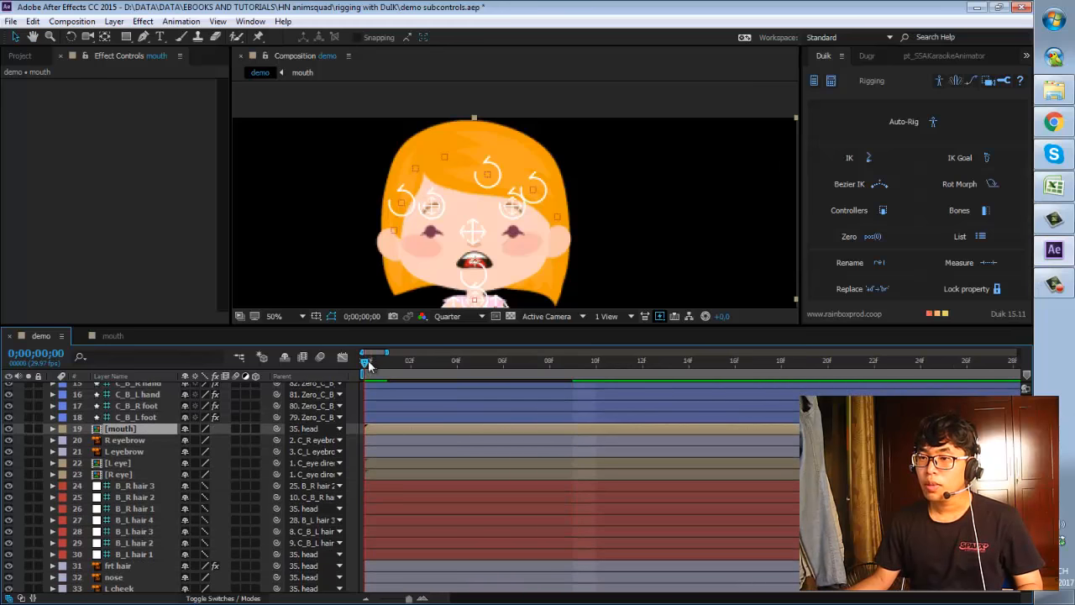
Step through the demo composition's opening frames to examine how the mouth shape changes on each frame, returning to frame 0.
{"action": "left_click_drag", "start_coordinate": [368, 360], "coordinate": [392, 362]}
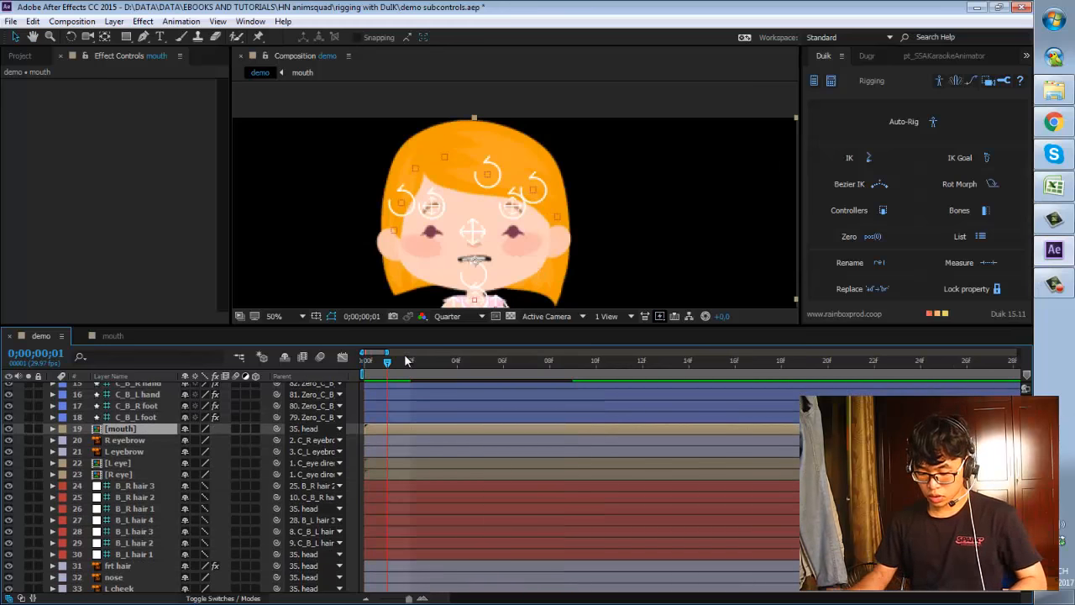
{"action": "key", "text": "Page_Down"}
{"action": "key", "text": "Page_Down"}
{"action": "key", "text": "Page_Down"}
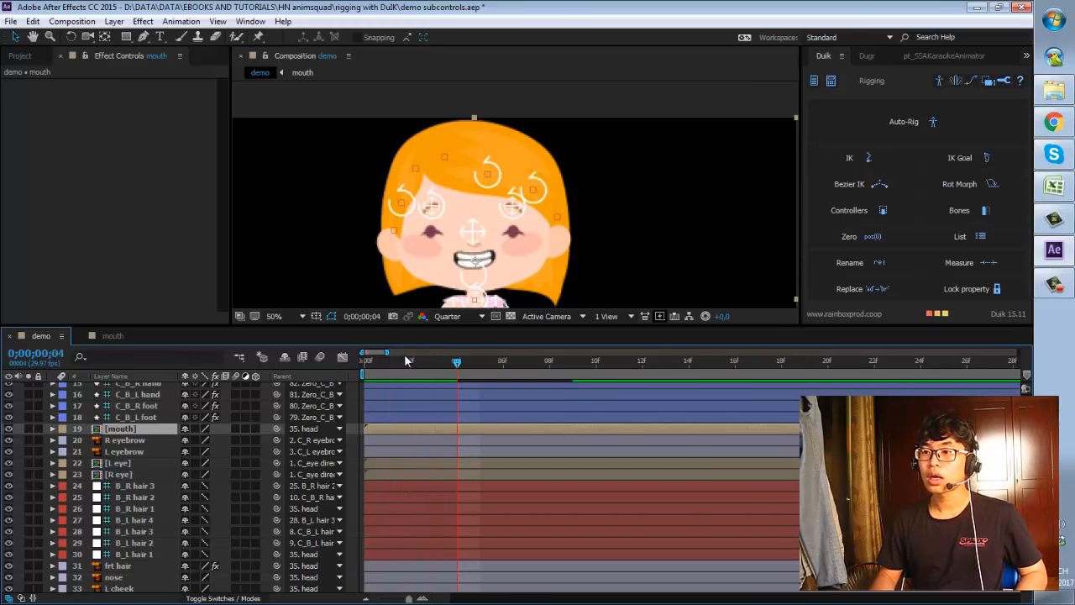
{"action": "key", "text": "Page_Down"}
{"action": "key", "text": "Page_Down"}
{"action": "key", "text": "Page_Up"}
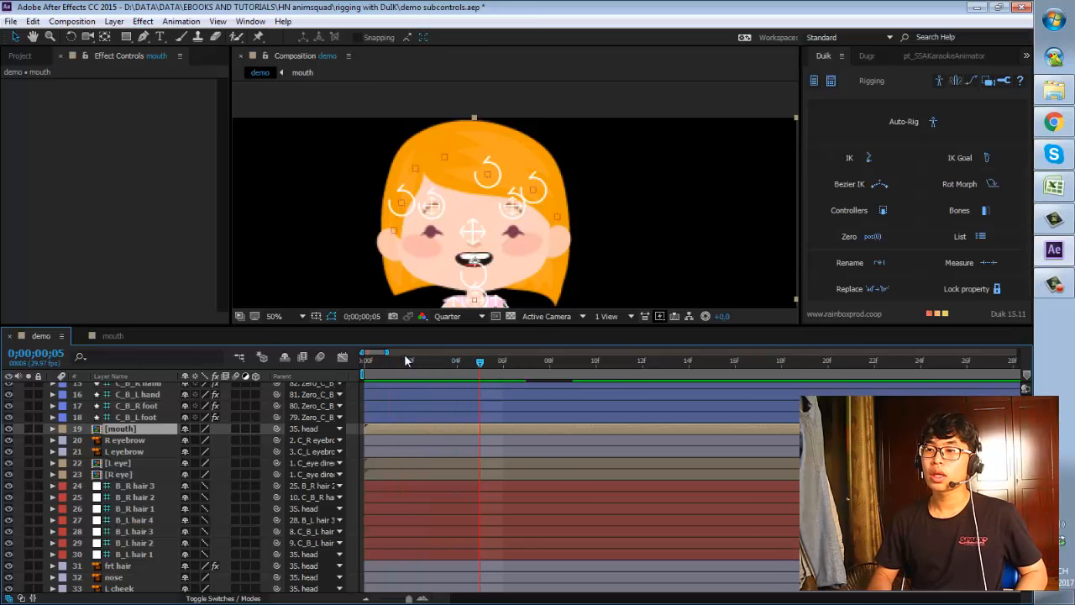
{"action": "key", "text": "Page_Up"}
{"action": "key", "text": "Page_Up"}
{"action": "key", "text": "Page_Up"}
{"action": "key", "text": "Page_Up"}
{"action": "key", "text": "Page_Up"}
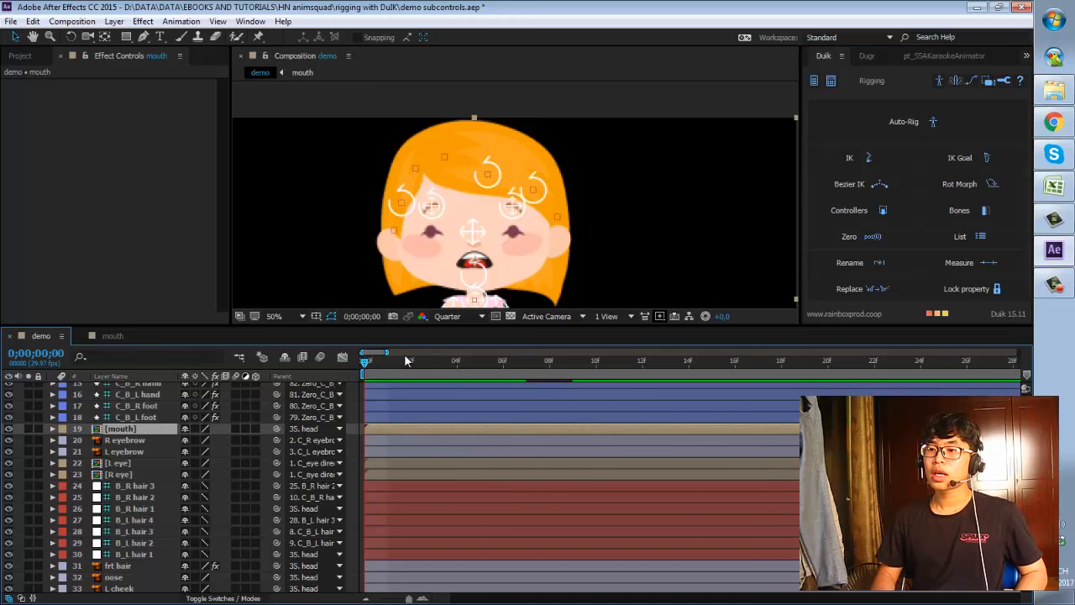
{"action": "key", "text": "Page_Down"}
{"action": "key", "text": "Page_Down"}
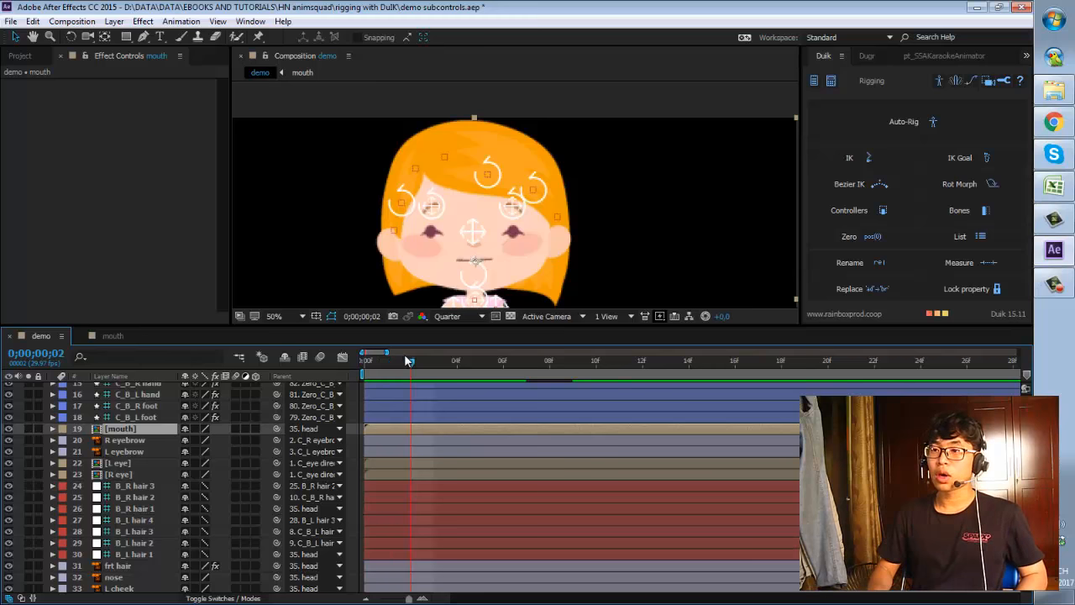
{"action": "key", "text": "Page_Down"}
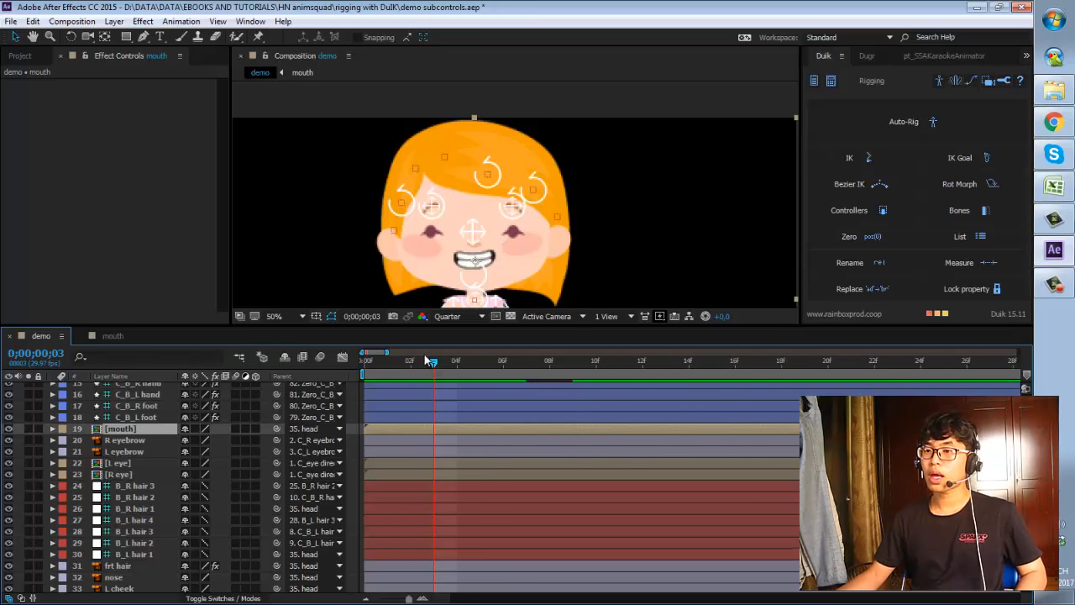
{"action": "left_click_drag", "start_coordinate": [430, 361], "coordinate": [731, 368]}
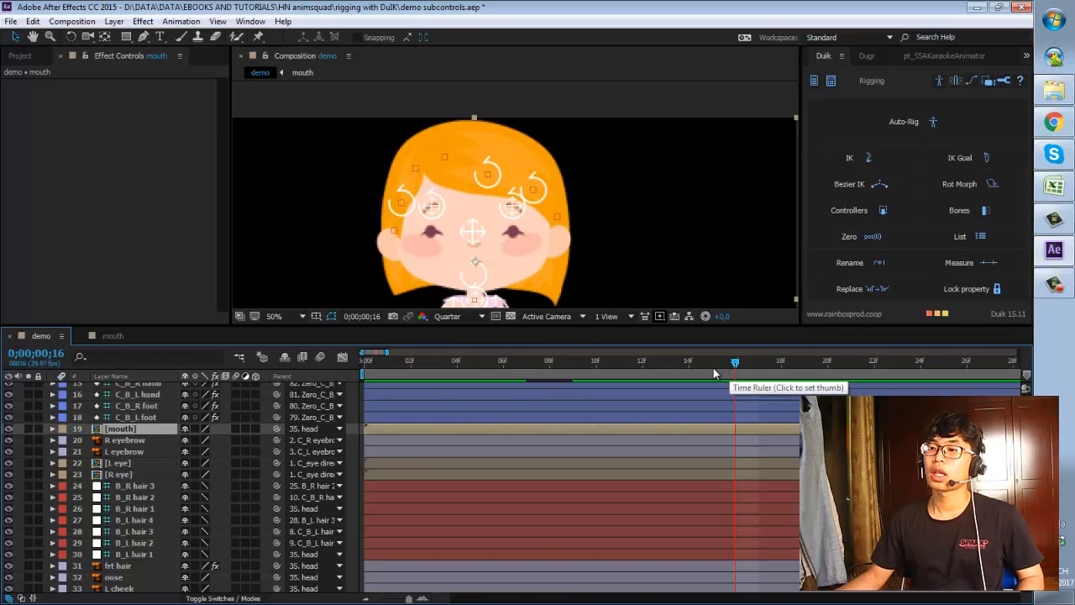
{"action": "left_click_drag", "start_coordinate": [710, 367], "coordinate": [242, 392]}
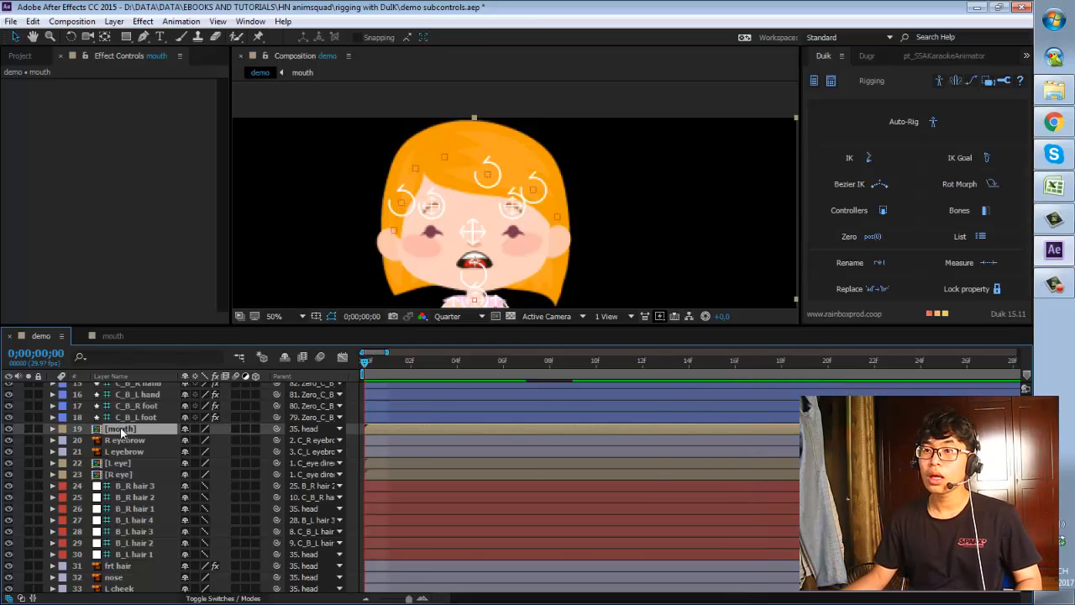
Select the C_head controller layer and display its effect controls.
{"action": "scroll", "coordinate": [125, 480], "scroll_direction": "up", "scroll_amount": 4}
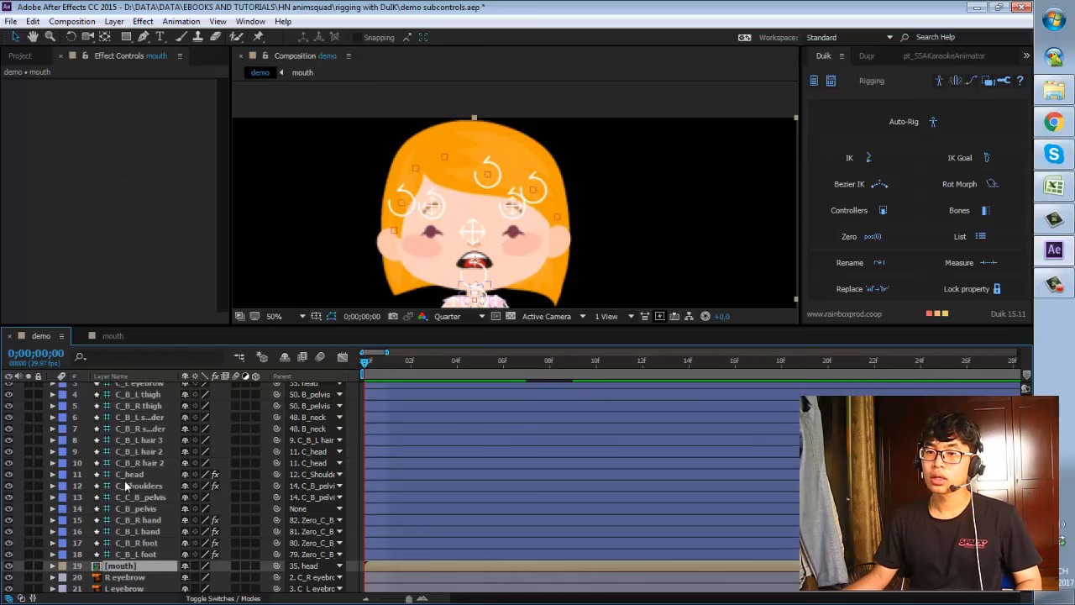
{"action": "left_click", "coordinate": [134, 475]}
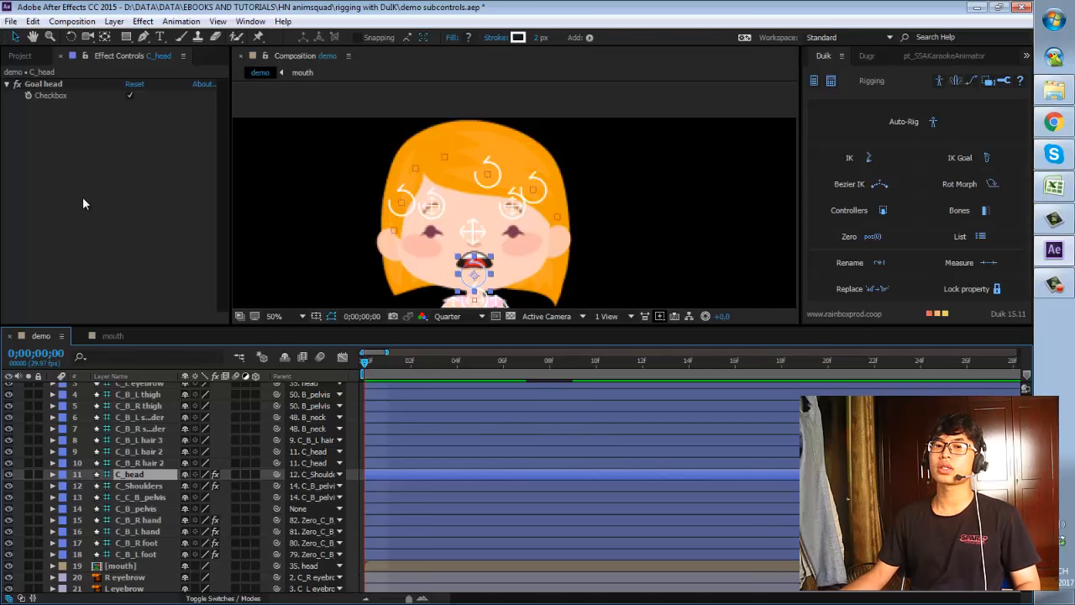
{"action": "right_click", "coordinate": [77, 140]}
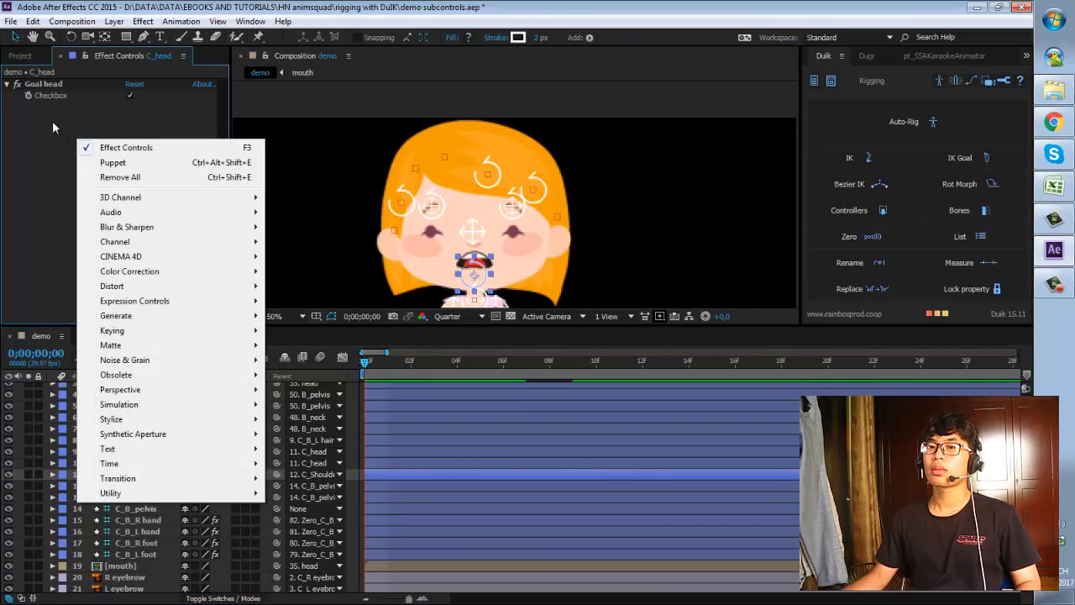
{"action": "left_click", "coordinate": [20, 56]}
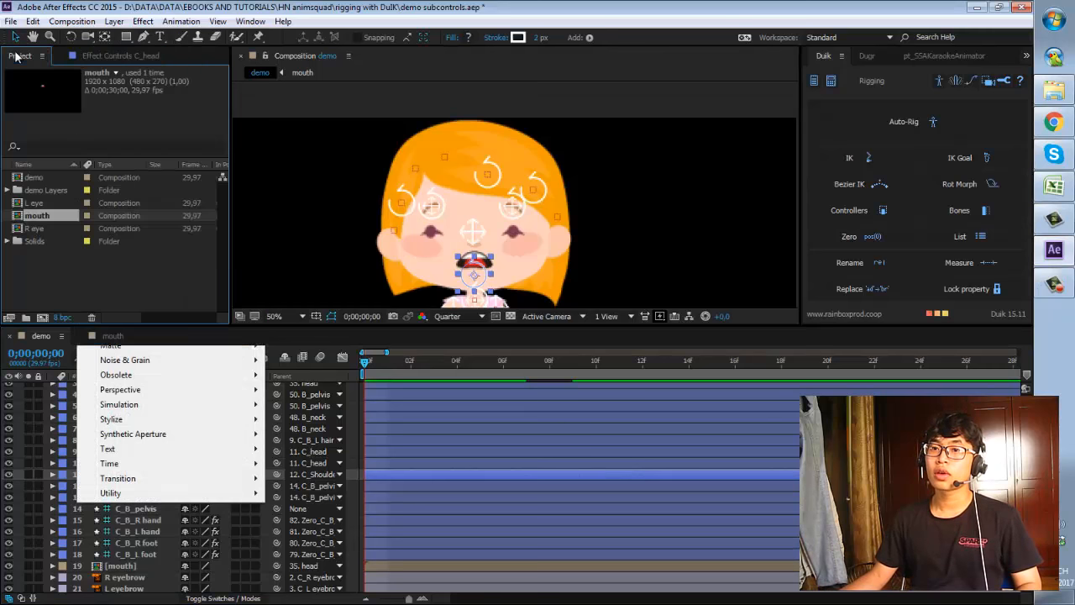
{"action": "left_click", "coordinate": [98, 56]}
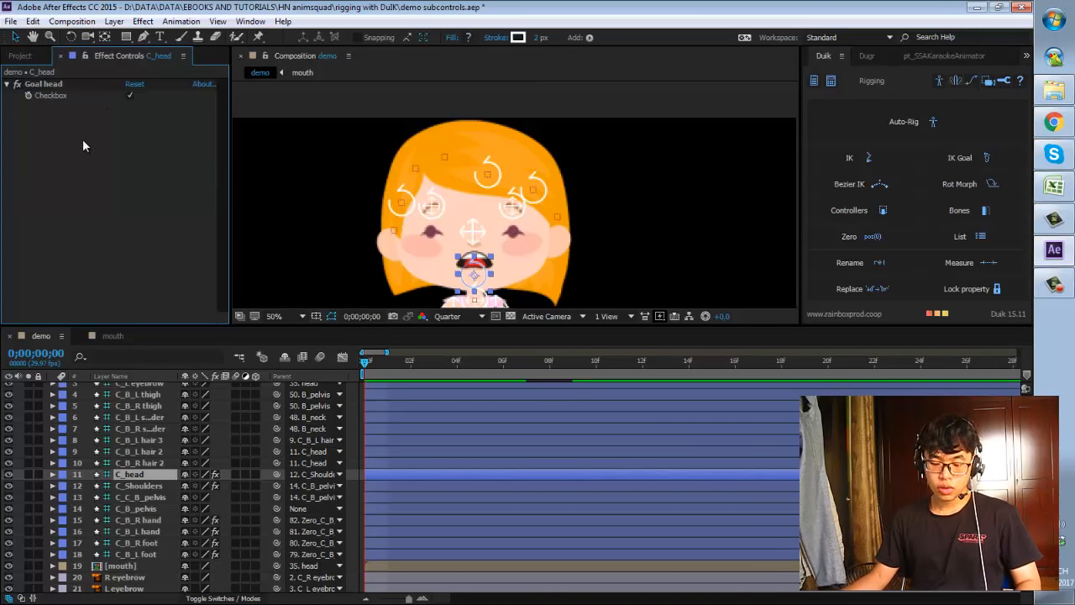
{"action": "left_click", "coordinate": [61, 56]}
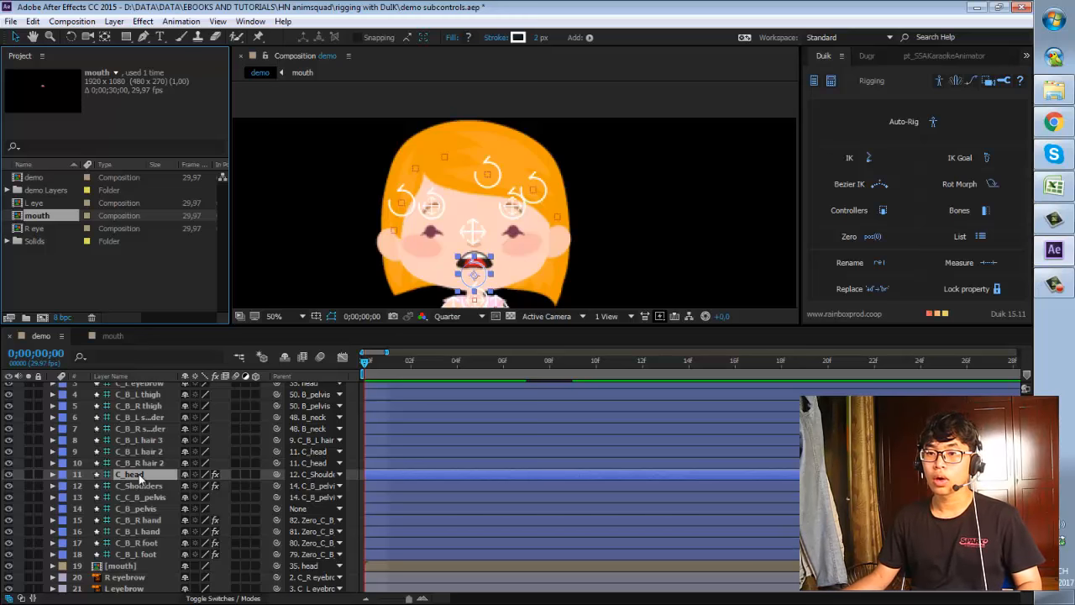
{"action": "key", "text": "F3"}
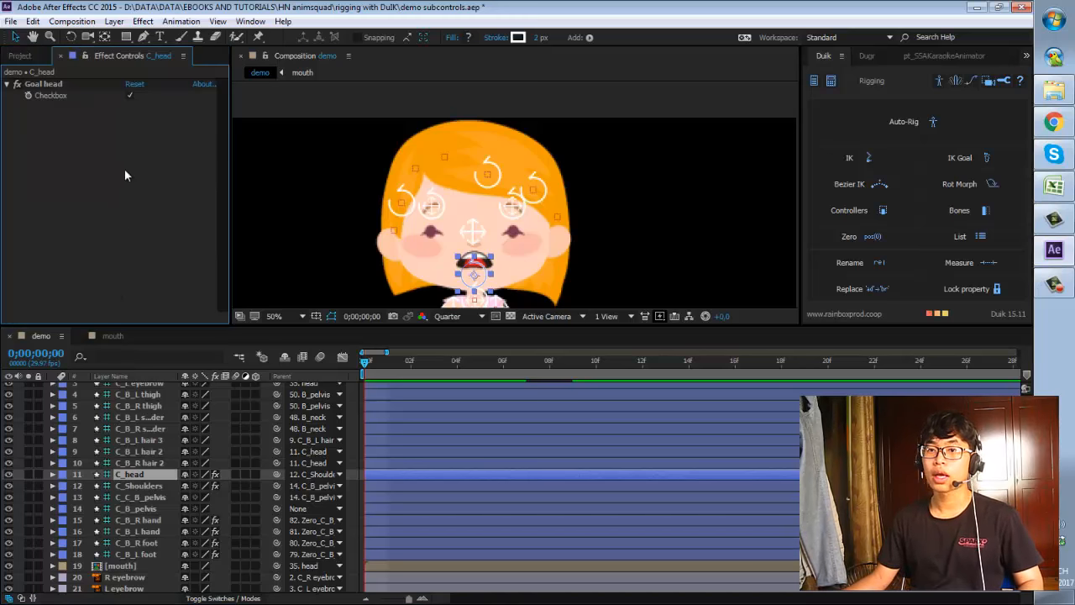
Add a Slider Control expression control to C_head and rename it "Mouth shapes".
{"action": "right_click", "coordinate": [69, 124]}
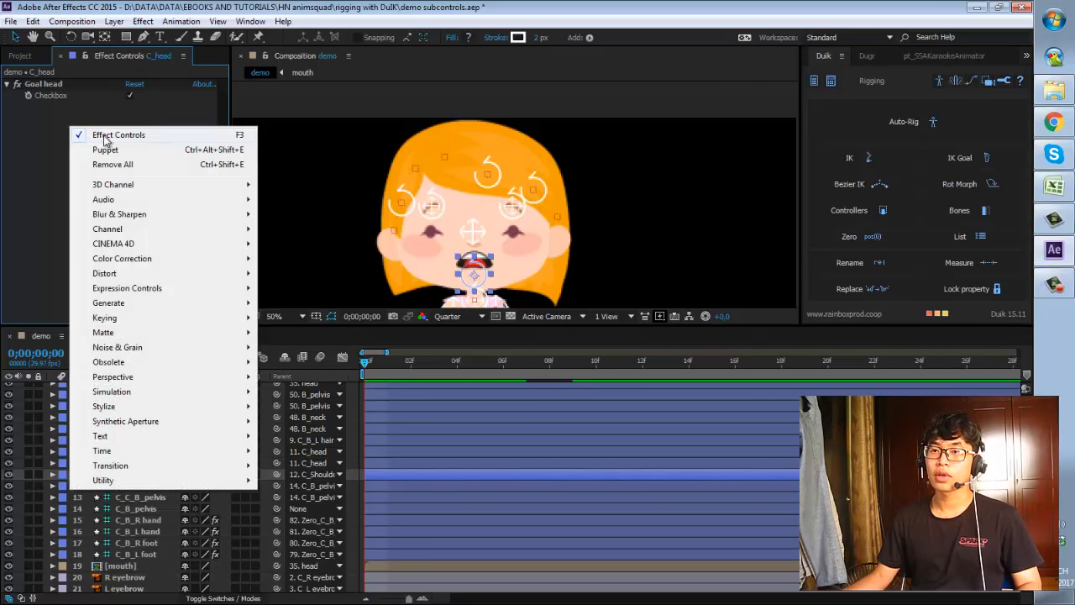
{"action": "mouse_move", "coordinate": [148, 294]}
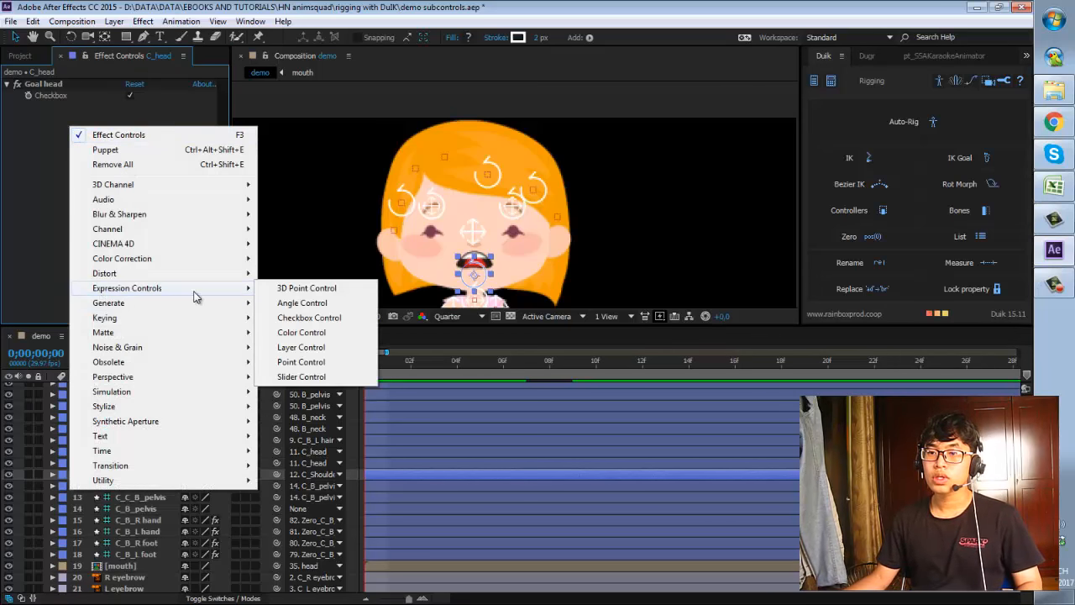
{"action": "left_click", "coordinate": [301, 377]}
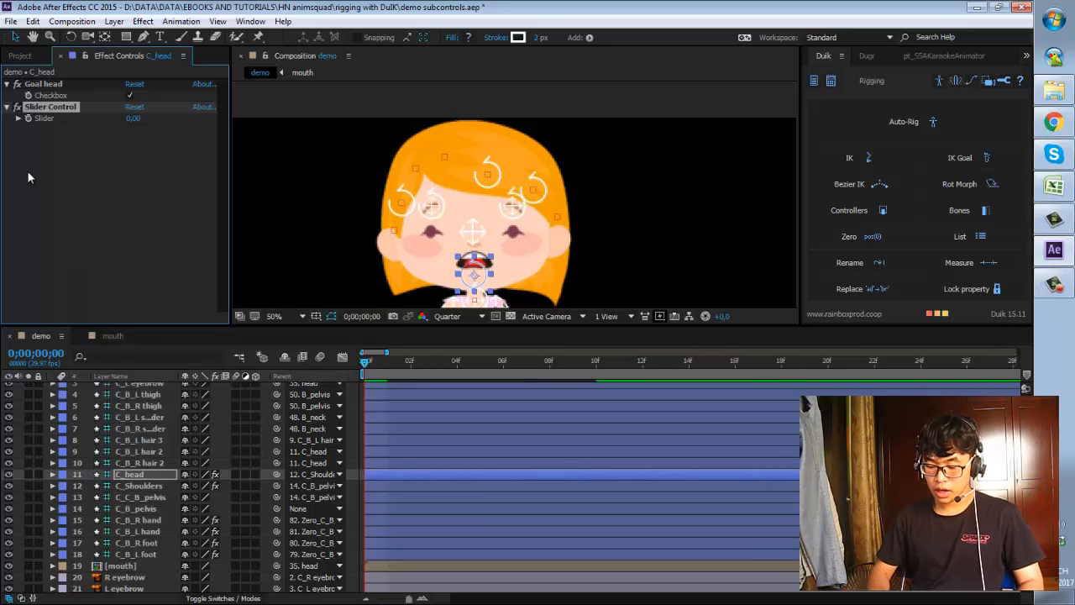
{"action": "key", "text": "Return"}
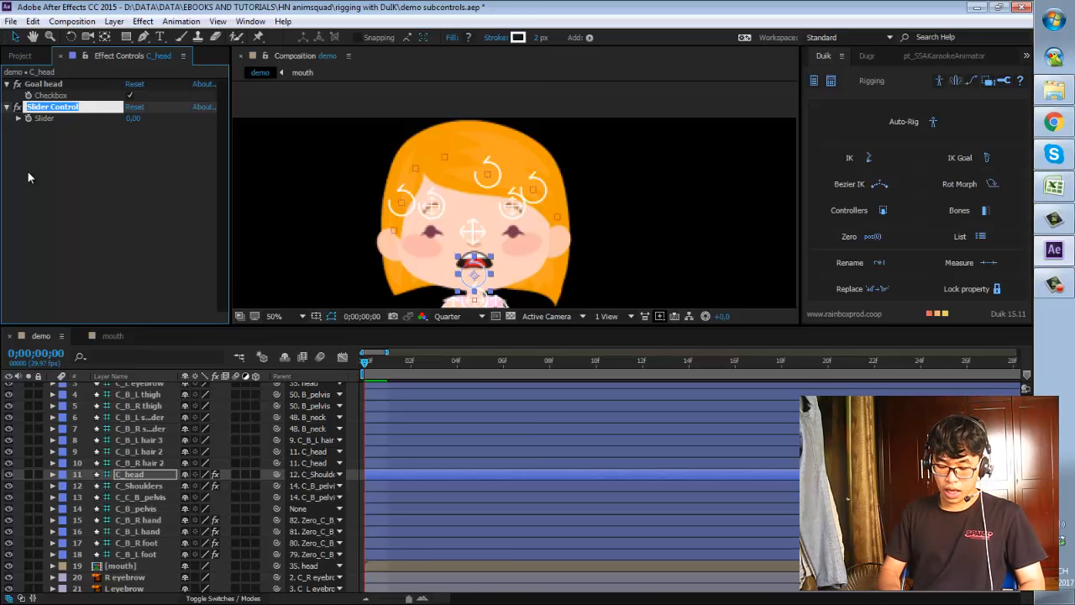
{"action": "type", "text": "Mouth"}
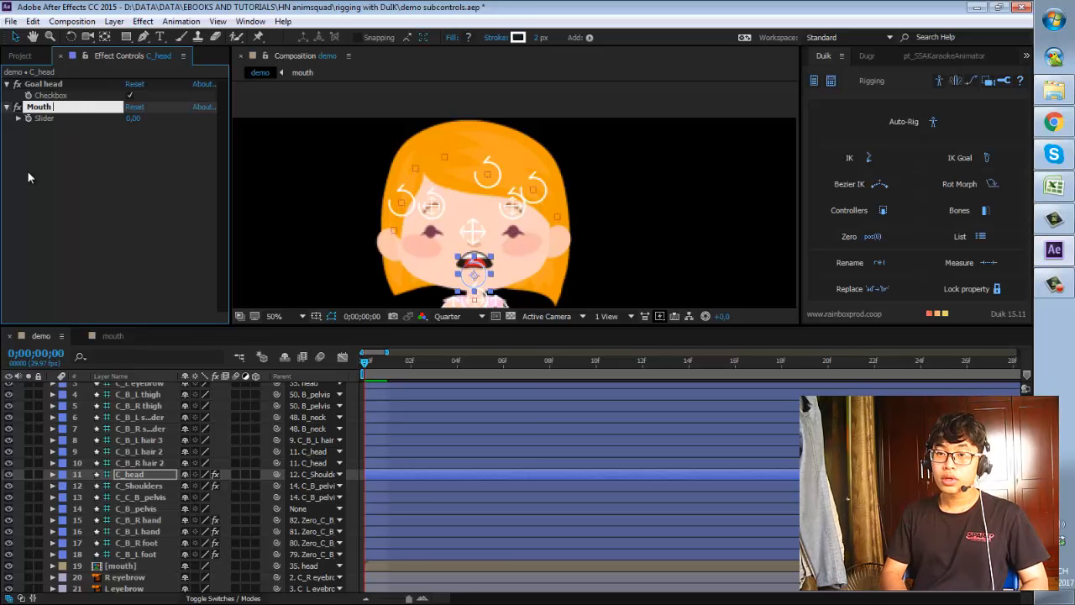
{"action": "type", "text": " shapes"}
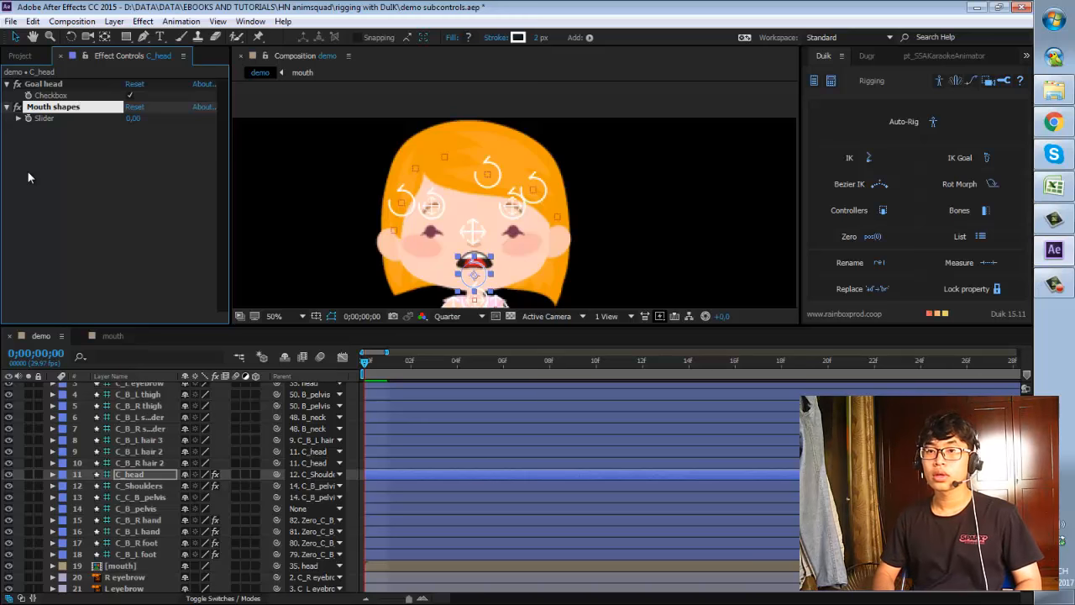
Lock the effect controls display to the C_head layer and test the lock by selecting other controller layers.
{"action": "key", "text": "Return"}
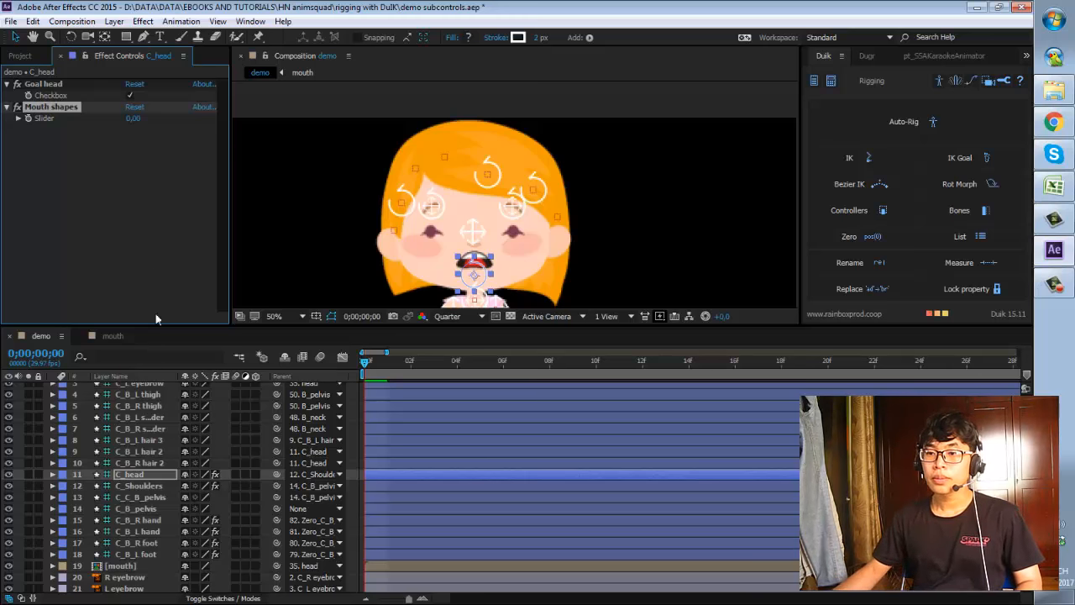
{"action": "left_click", "coordinate": [147, 474]}
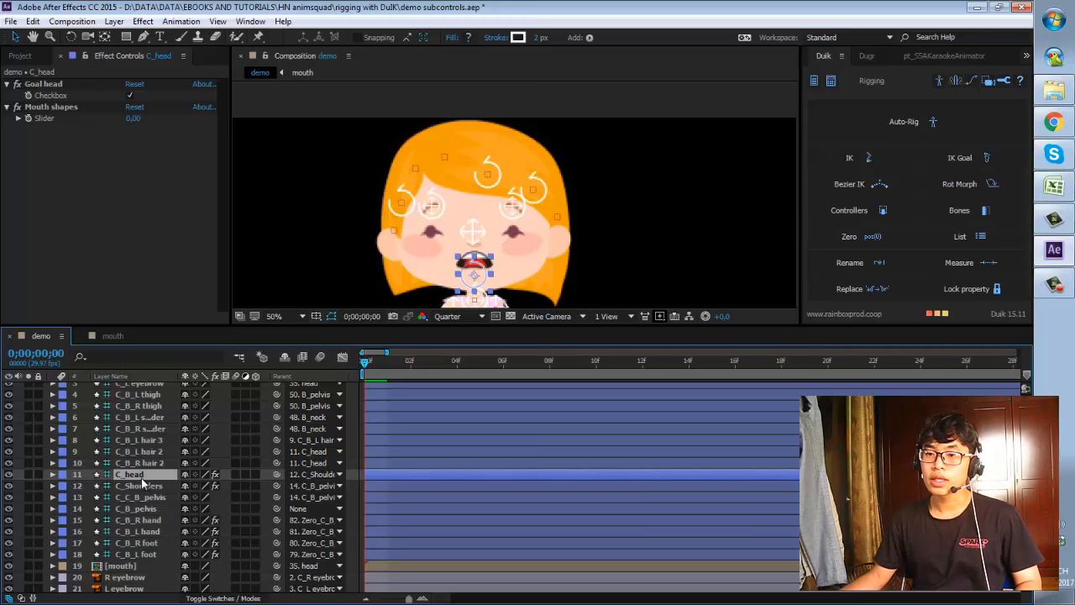
{"action": "left_click", "coordinate": [86, 55]}
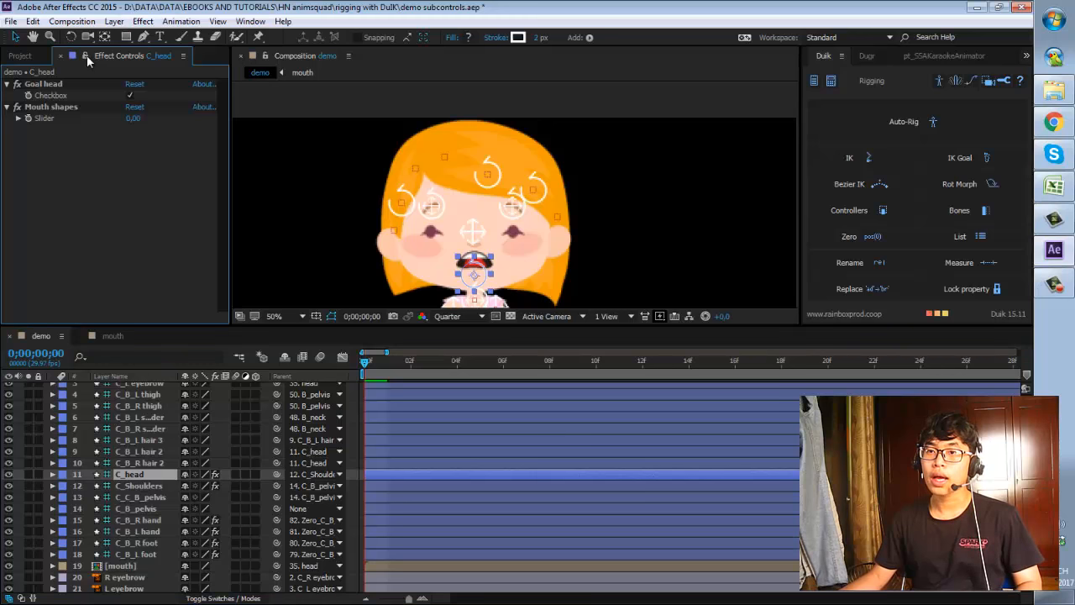
{"action": "left_click", "coordinate": [152, 409]}
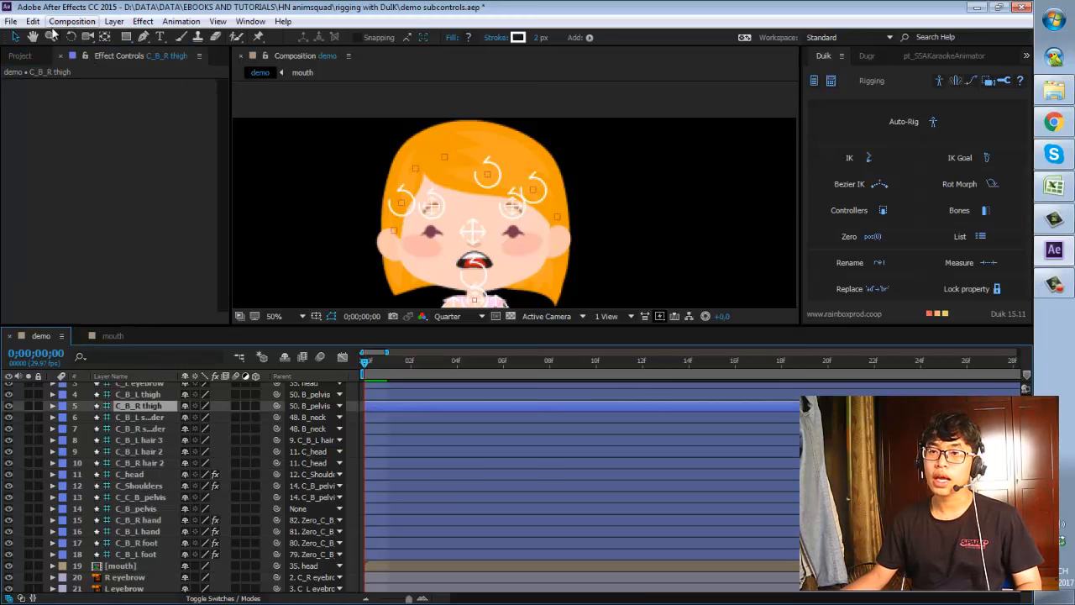
{"action": "left_click", "coordinate": [141, 476]}
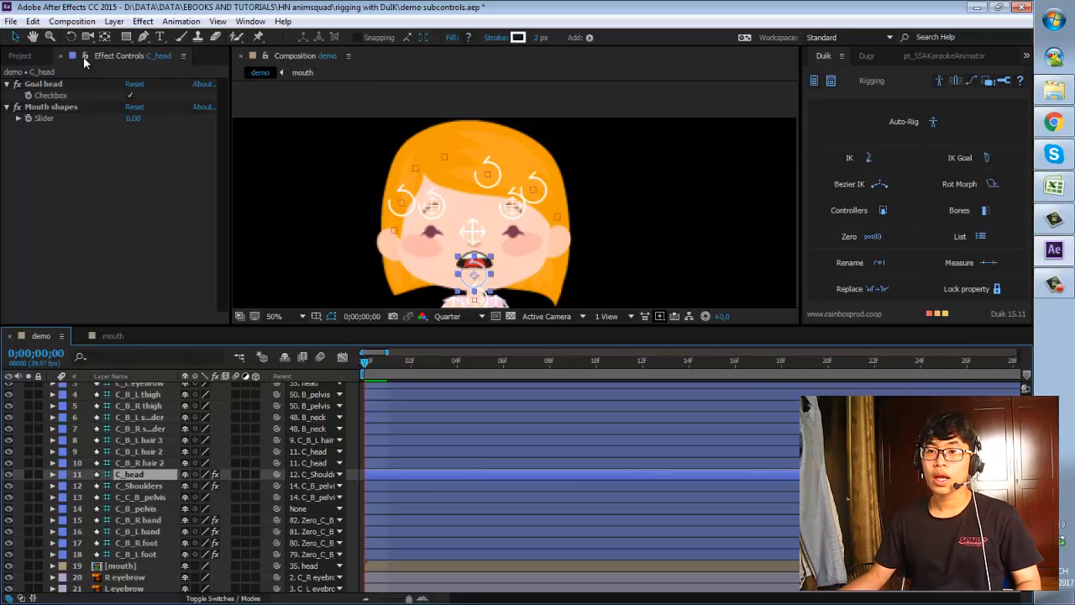
{"action": "left_click", "coordinate": [146, 439]}
{"action": "left_click", "coordinate": [147, 405]}
{"action": "left_click", "coordinate": [147, 454]}
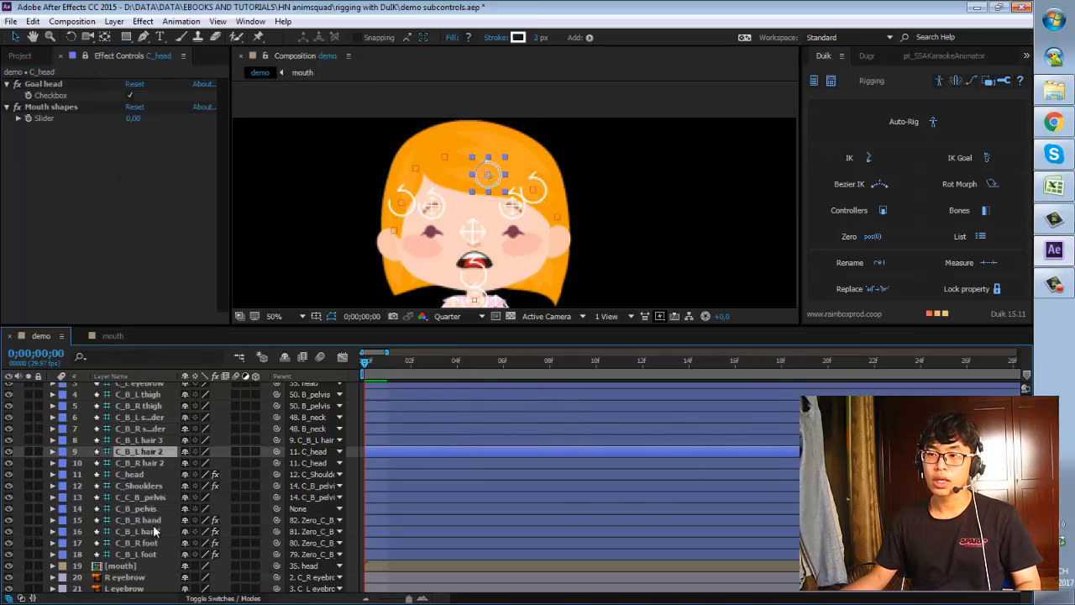
Enable time remapping on the mouth layer in the demo composition.
{"action": "scroll", "coordinate": [149, 519], "scroll_direction": "down", "scroll_amount": 1}
{"action": "left_click", "coordinate": [148, 533]}
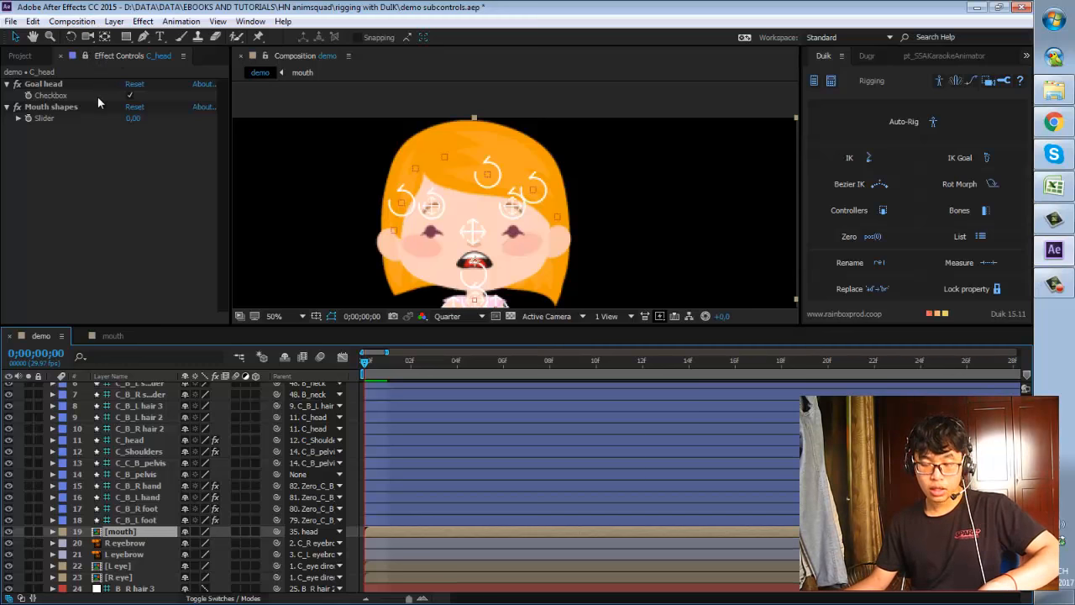
{"action": "key", "text": "ctrl+alt+t"}
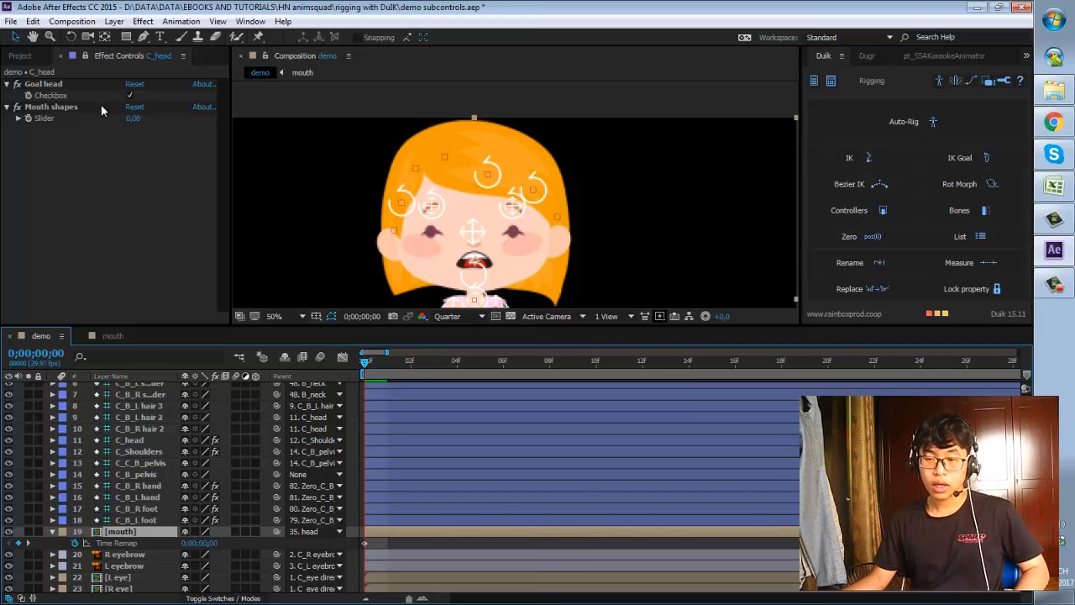
{"action": "key", "text": "ctrl+z"}
{"action": "left_click", "coordinate": [74, 22]}
{"action": "mouse_move", "coordinate": [117, 23]}
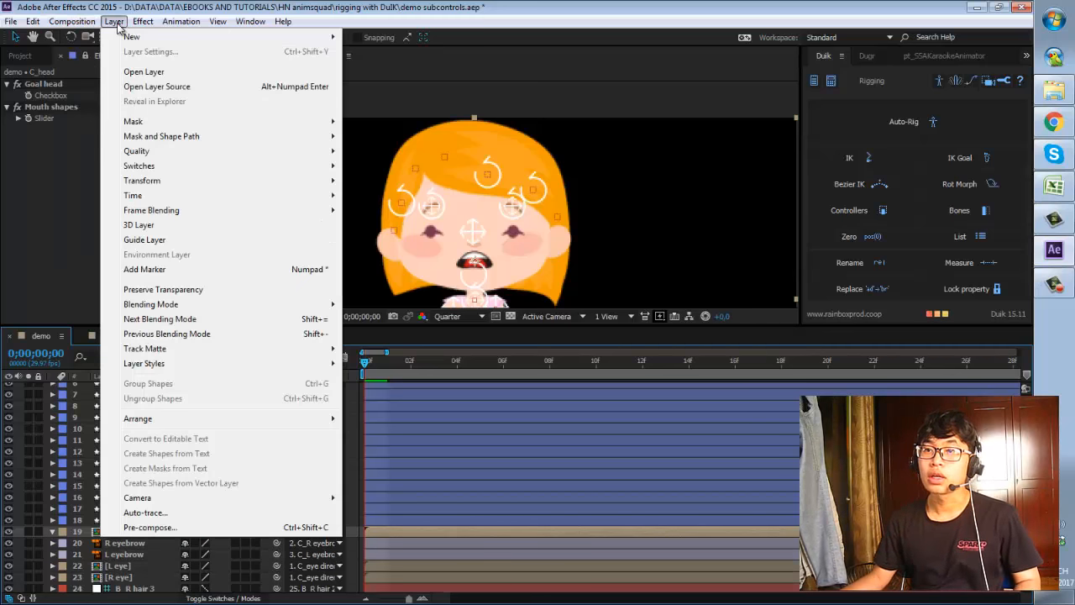
{"action": "mouse_move", "coordinate": [73, 22]}
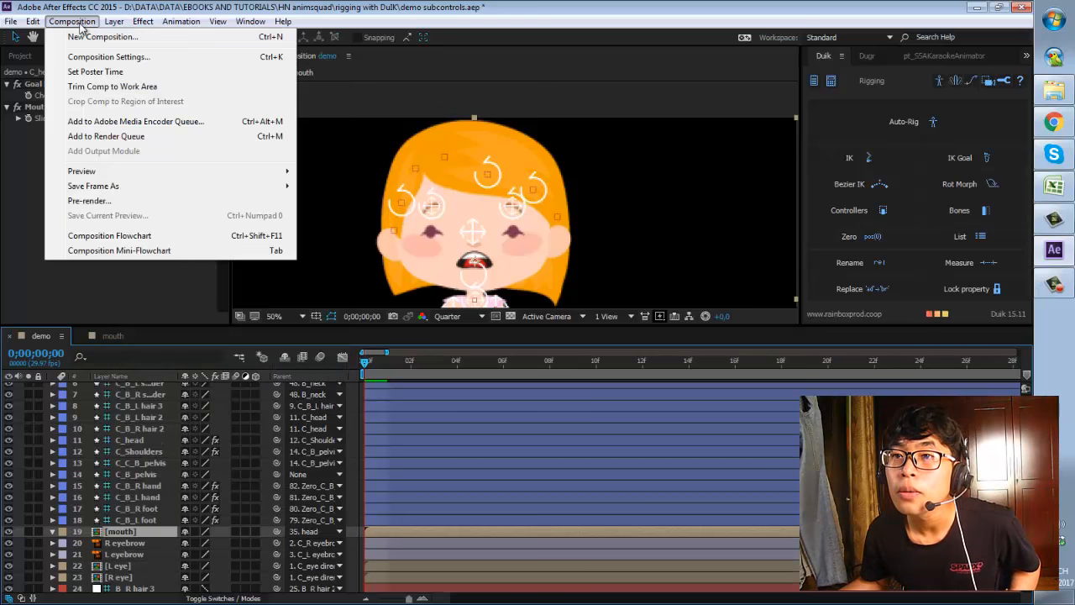
{"action": "mouse_move", "coordinate": [36, 24]}
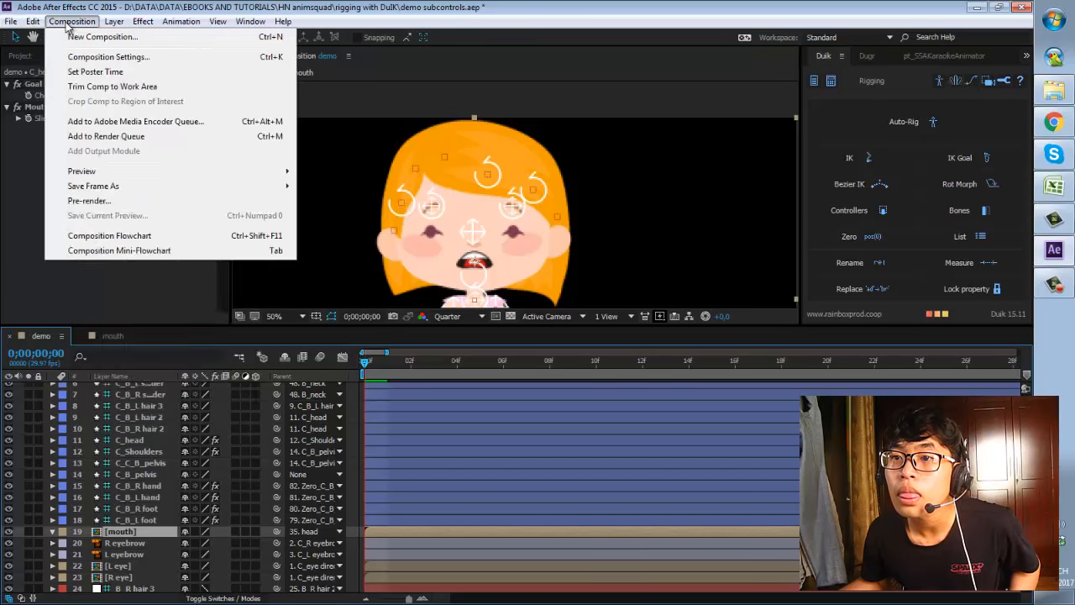
{"action": "mouse_move", "coordinate": [173, 24]}
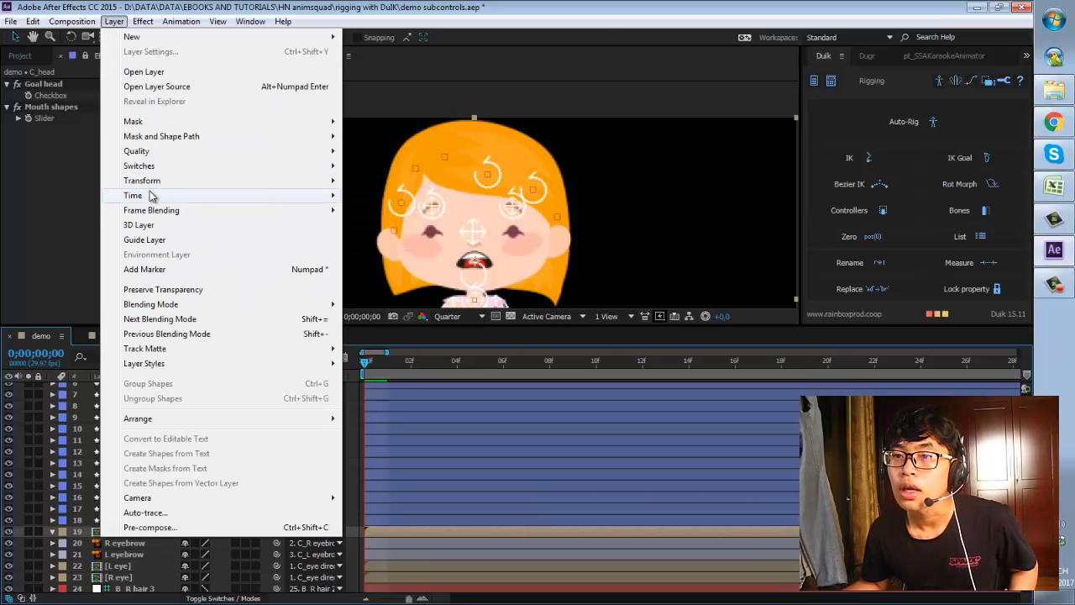
{"action": "mouse_move", "coordinate": [155, 197]}
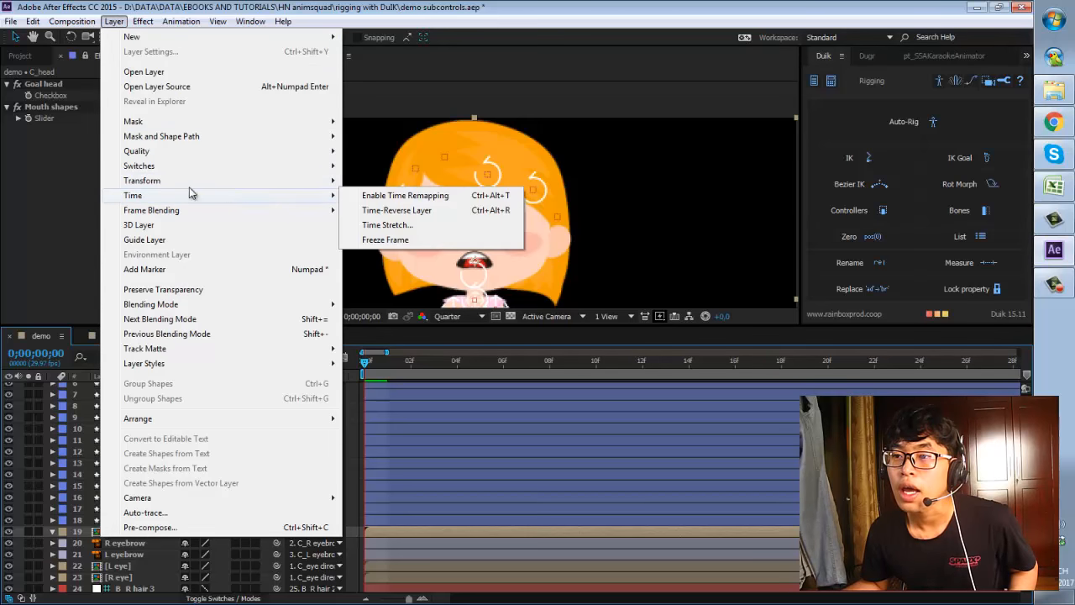
{"action": "left_click", "coordinate": [379, 198]}
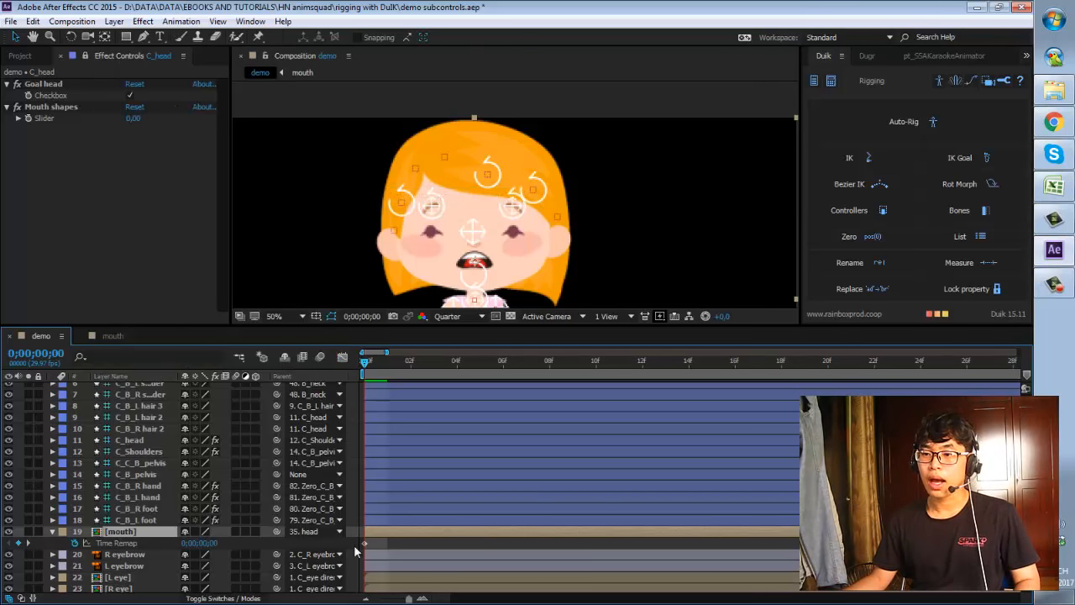
Add a Time Remap expression on the mouth layer that assigns C_head's Mouth shapes slider to a and evaluates framesToTime(a).
{"action": "left_click", "coordinate": [76, 544], "text": "alt"}
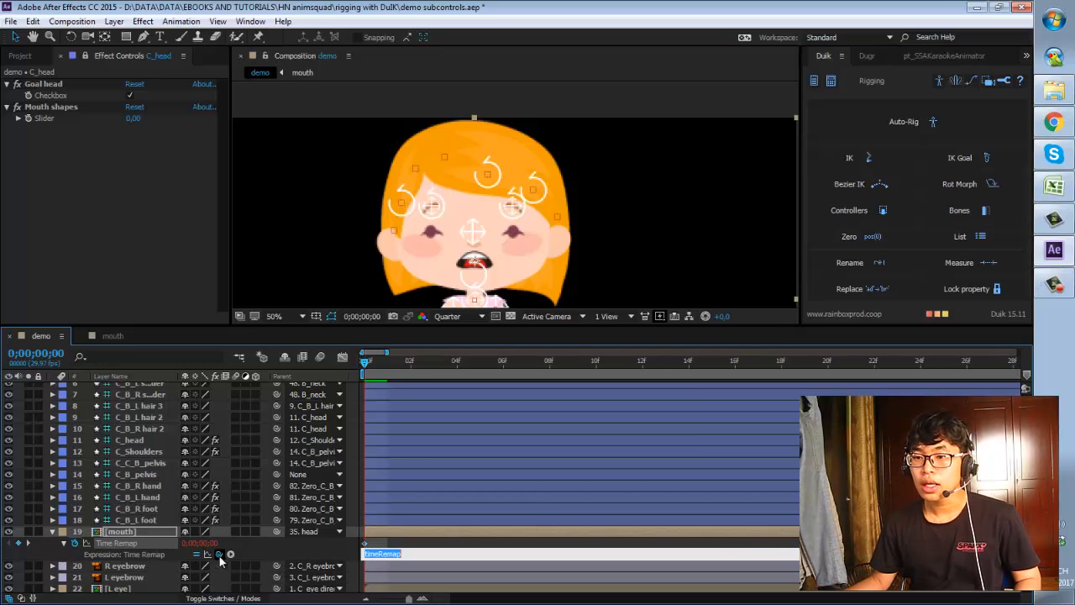
{"action": "left_click_drag", "start_coordinate": [219, 556], "coordinate": [53, 121]}
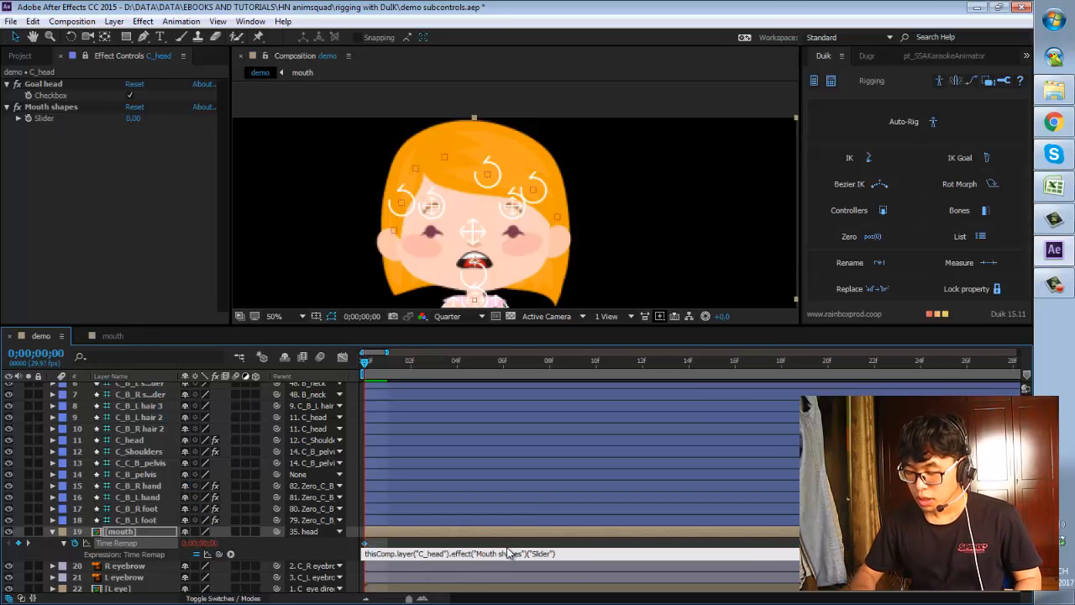
{"action": "type", "text": "a"}
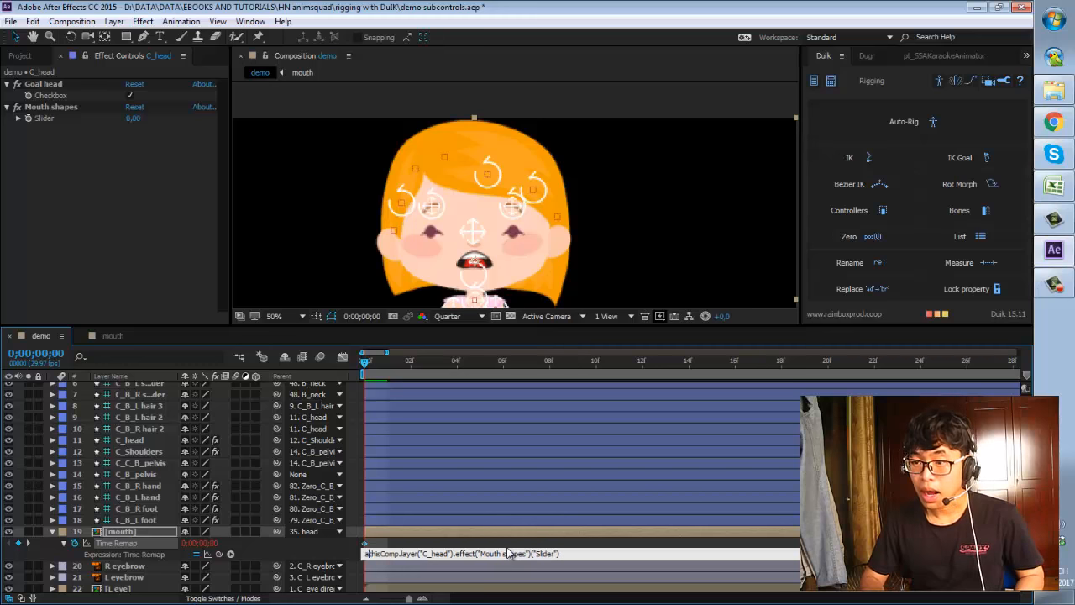
{"action": "type", "text": "="}
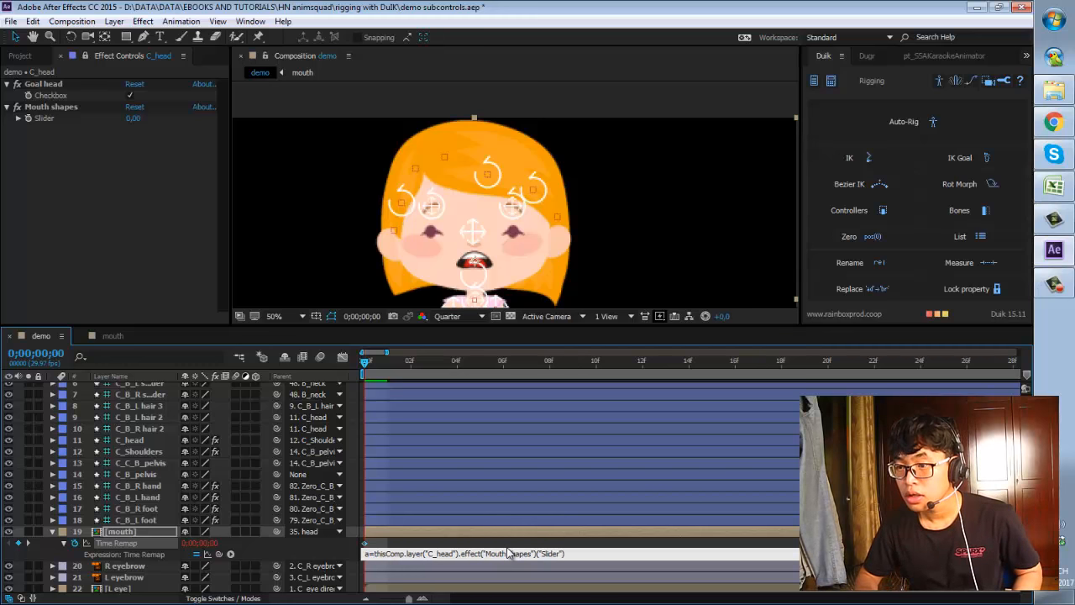
{"action": "key", "text": "Return"}
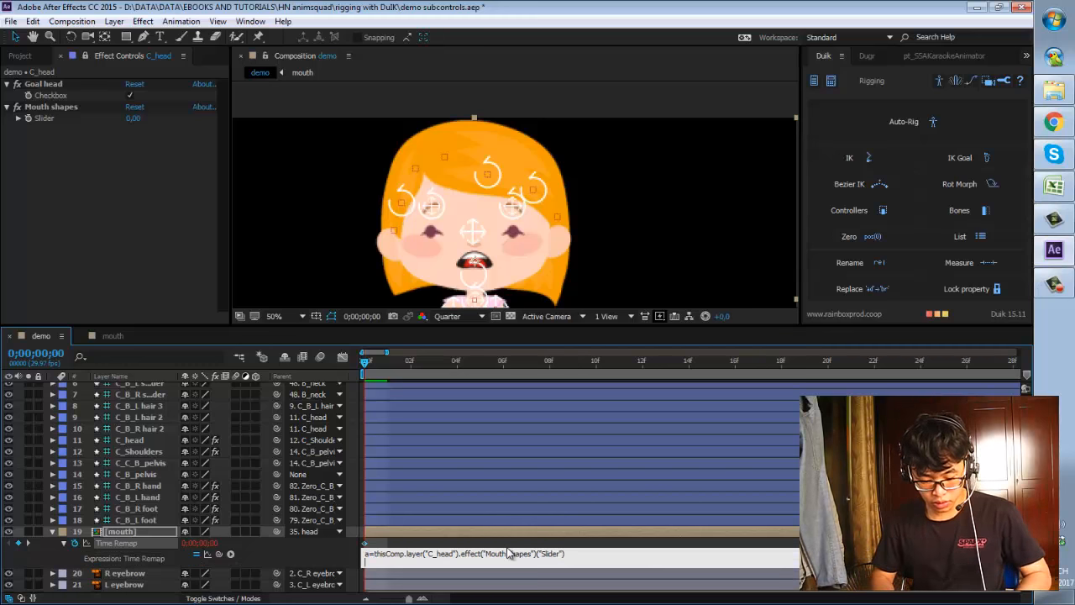
{"action": "type", "text": "frames"}
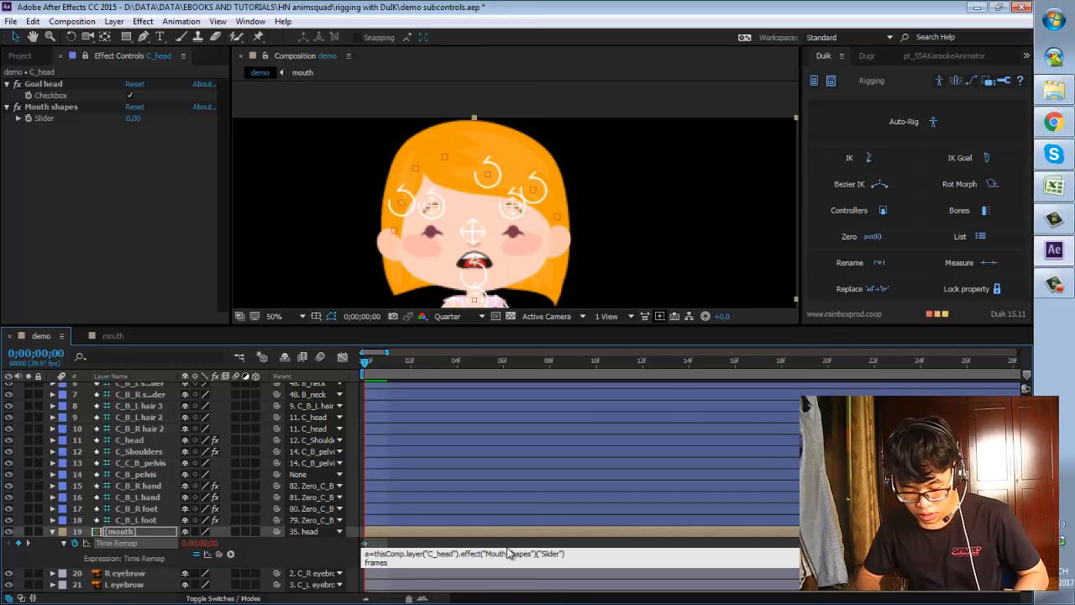
{"action": "type", "text": "ToTime(a)"}
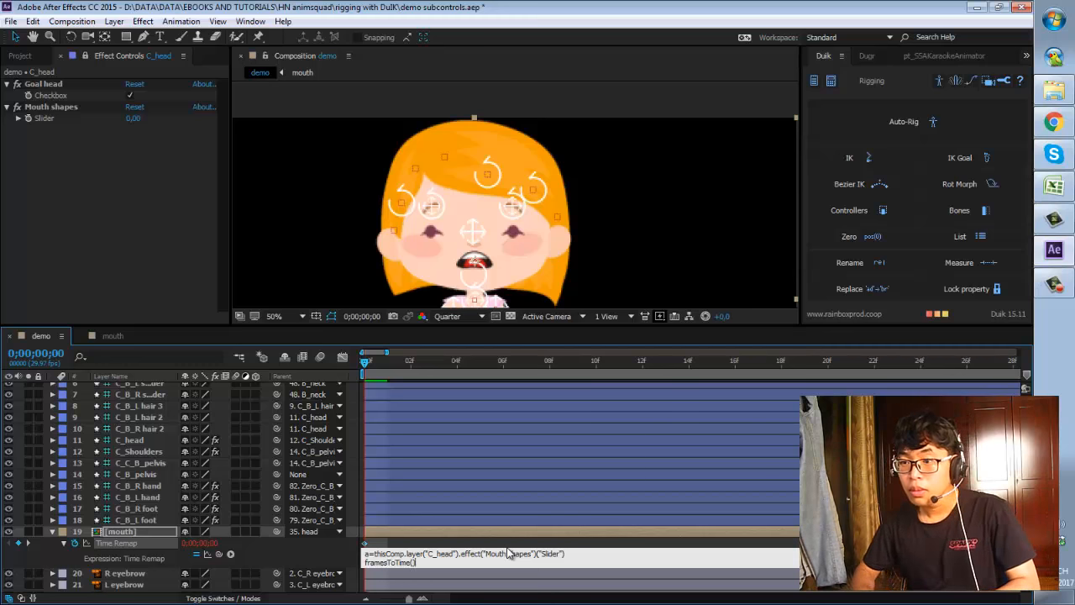
{"action": "key", "text": "KP_Enter"}
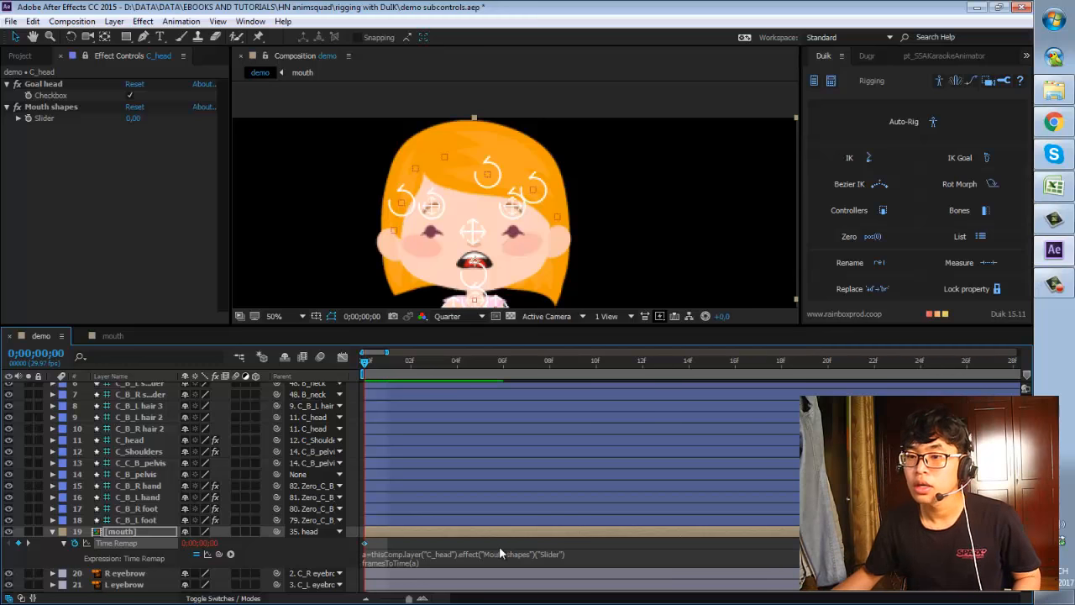
Set the Mouth shapes slider to 1, 2 and 5 in turn to test the mouth switching.
{"action": "left_click", "coordinate": [133, 117]}
{"action": "type", "text": "1"}
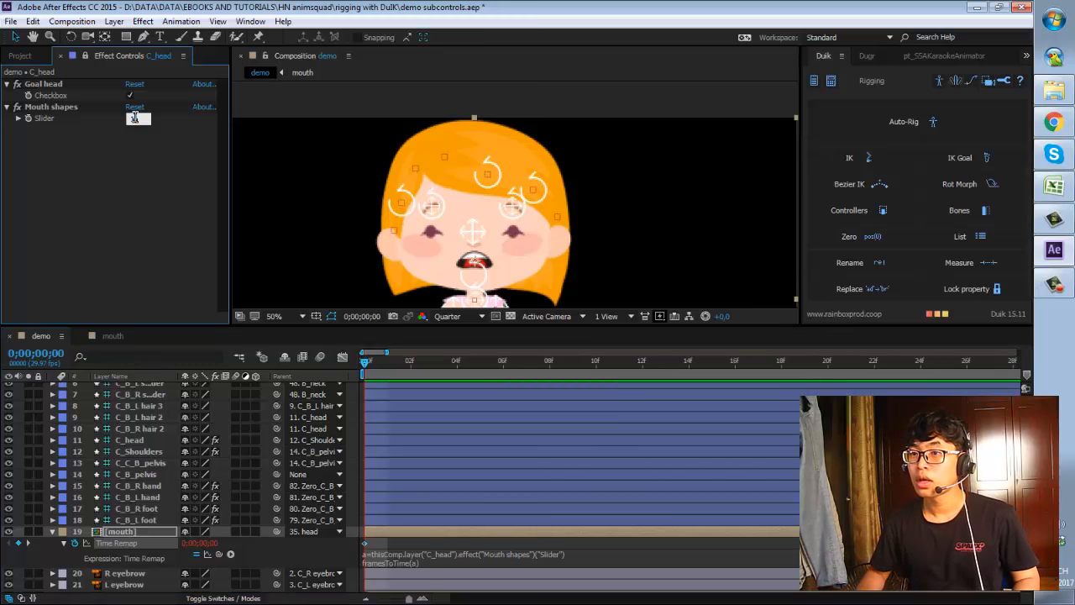
{"action": "key", "text": "Return"}
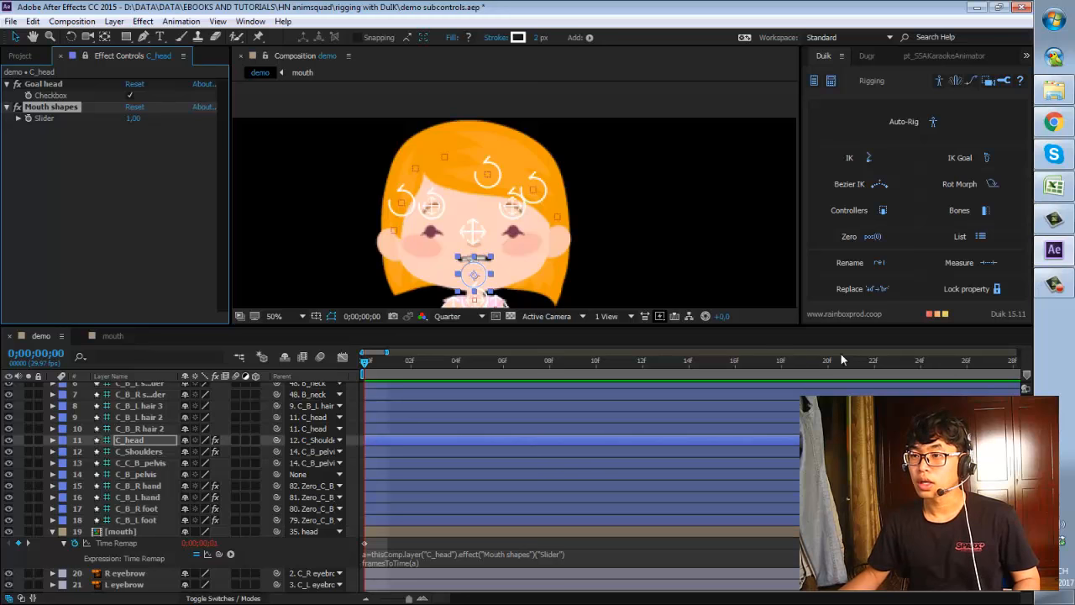
{"action": "left_click", "coordinate": [134, 120]}
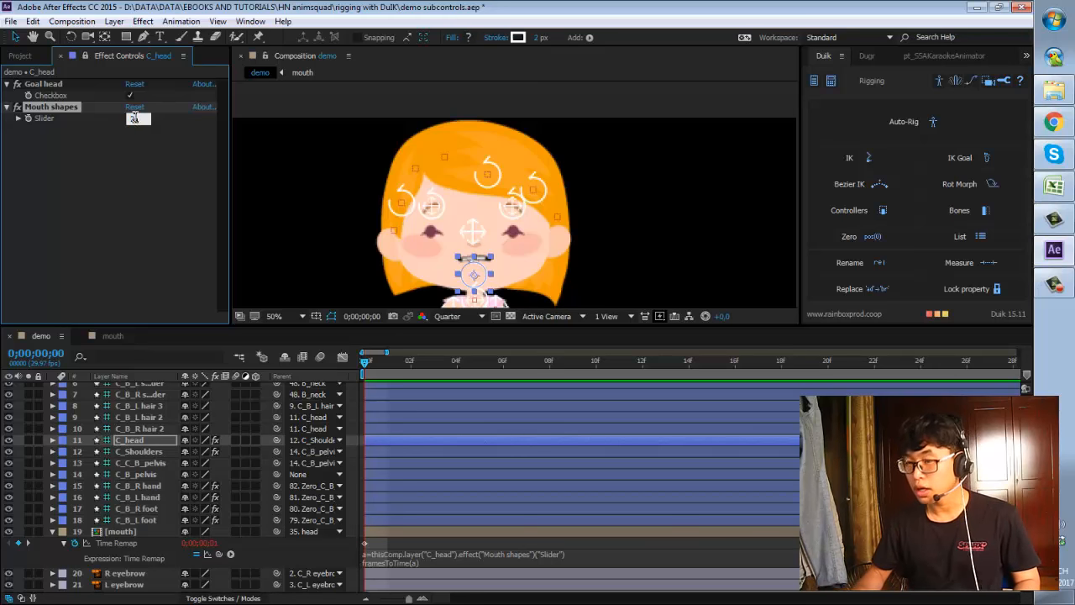
{"action": "type", "text": "2"}
{"action": "left_click", "coordinate": [175, 108]}
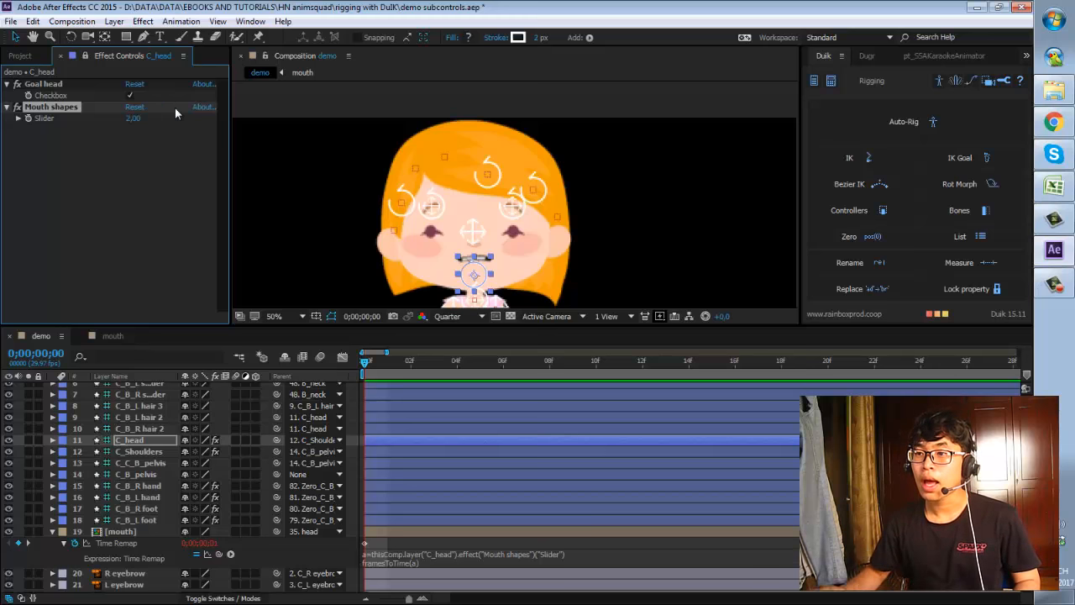
{"action": "left_click", "coordinate": [134, 116]}
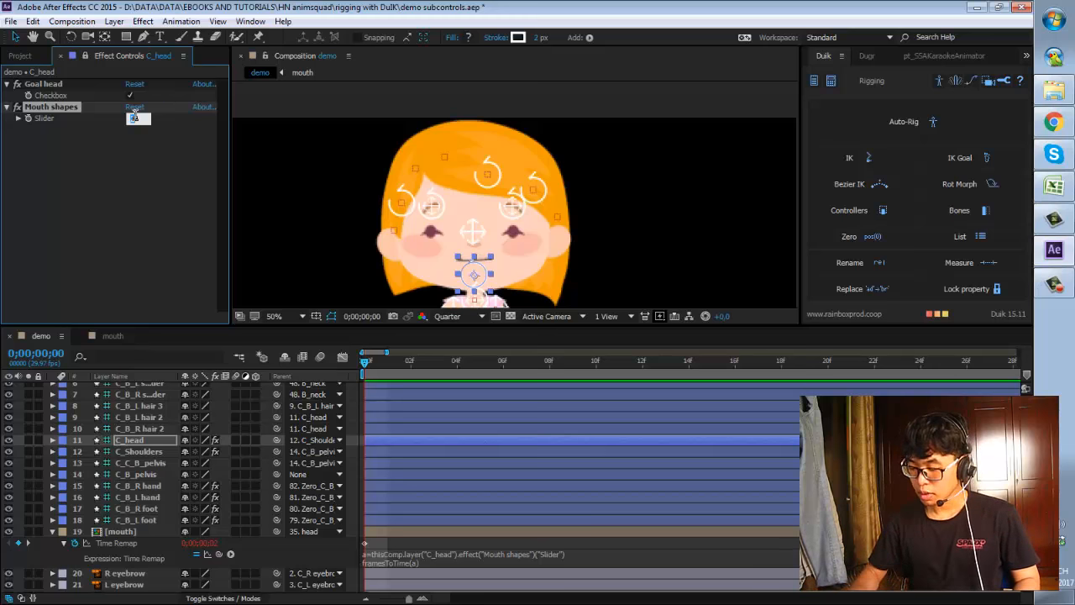
{"action": "type", "text": "5"}
{"action": "key", "text": "Return"}
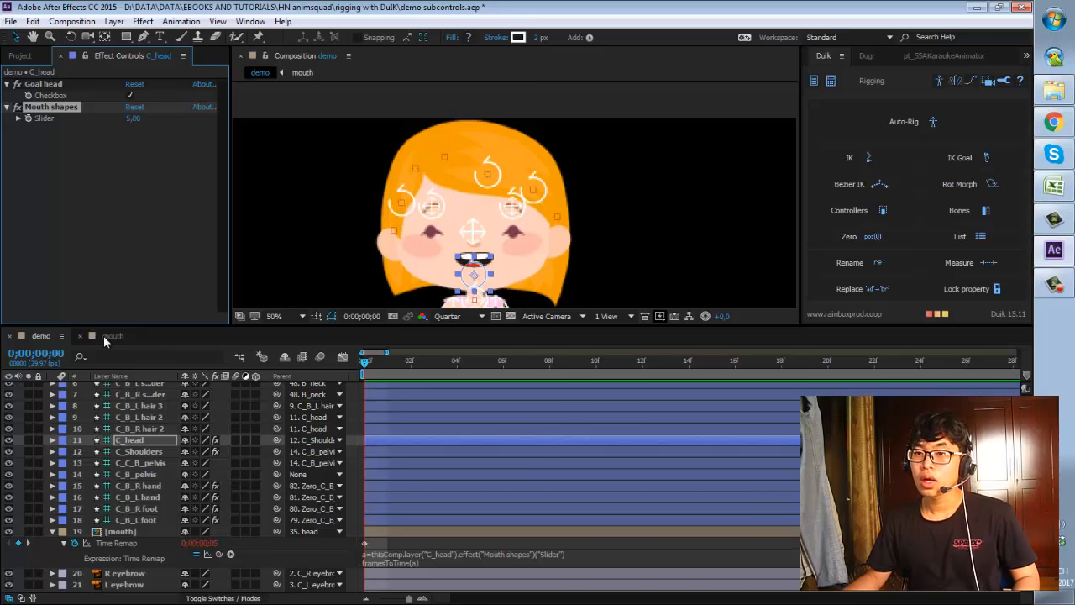
Examine the mouth shape at frame 5 of the mouth composition, scrub back through the earlier frames, and return to the demo composition.
{"action": "left_click", "coordinate": [109, 336]}
{"action": "left_click_drag", "start_coordinate": [399, 362], "coordinate": [425, 362]}
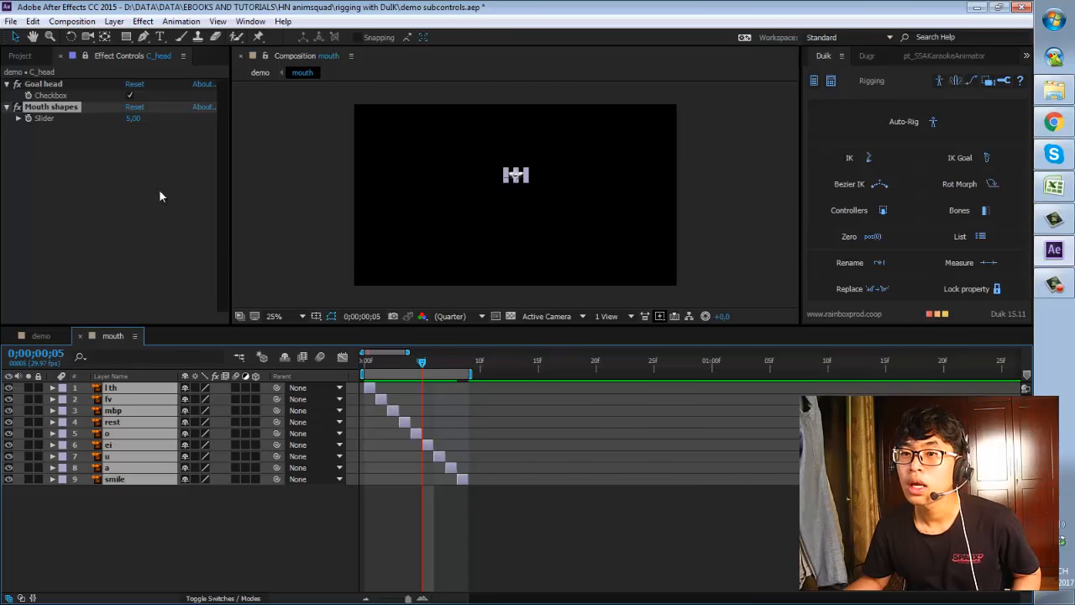
{"action": "left_click", "coordinate": [299, 204]}
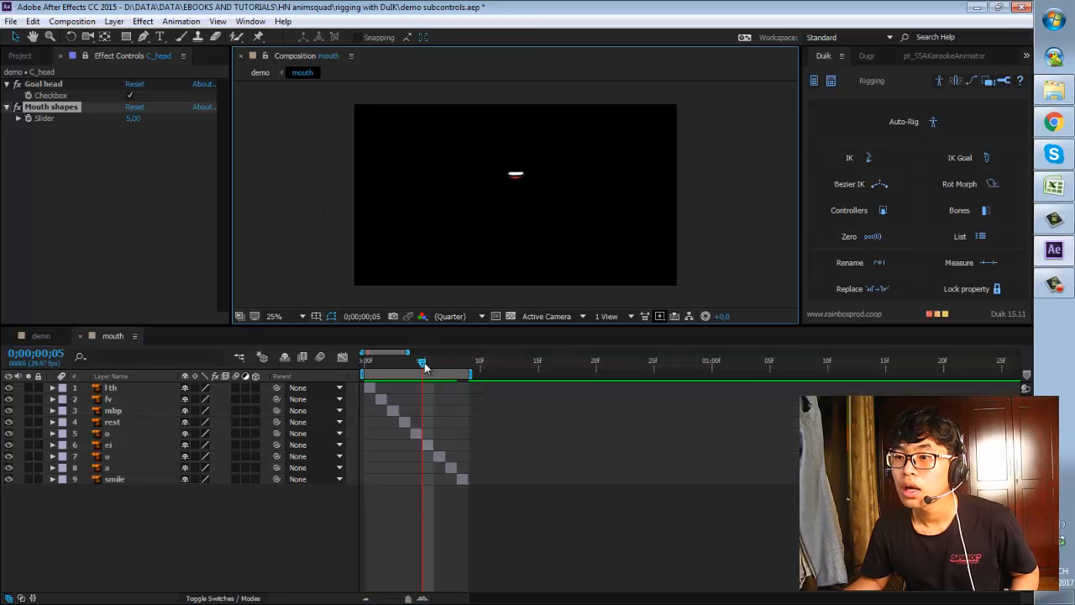
{"action": "left_click_drag", "start_coordinate": [423, 363], "coordinate": [354, 363]}
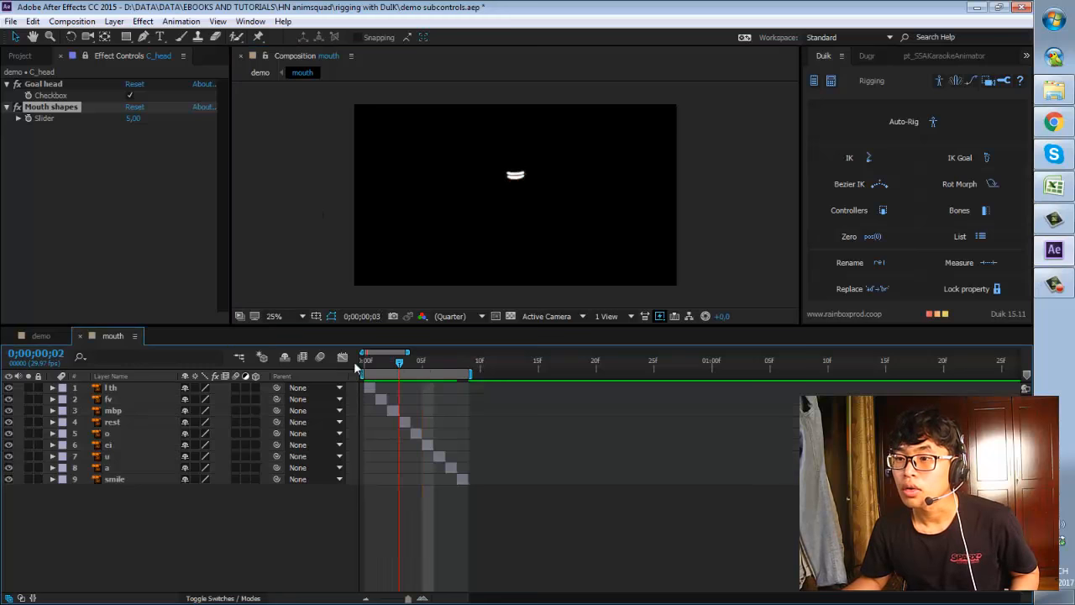
{"action": "left_click", "coordinate": [40, 336]}
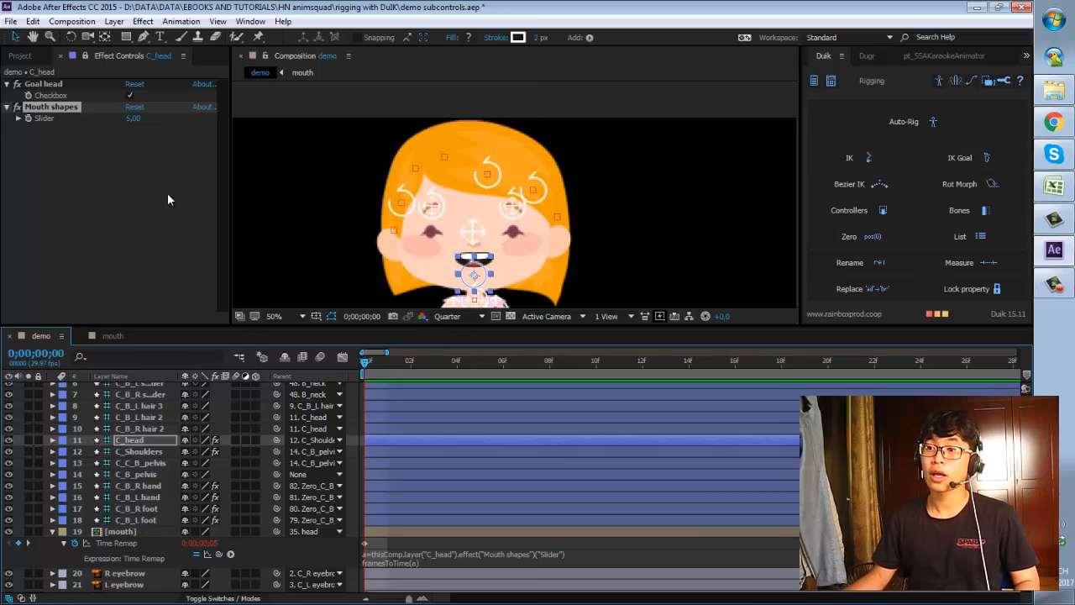
Collapse the C_eye direction layer's properties in the demo composition and deselect C_head's Mouth shapes effect.
{"action": "key", "text": "h"}
{"action": "left_click_drag", "start_coordinate": [431, 252], "coordinate": [427, 223]}
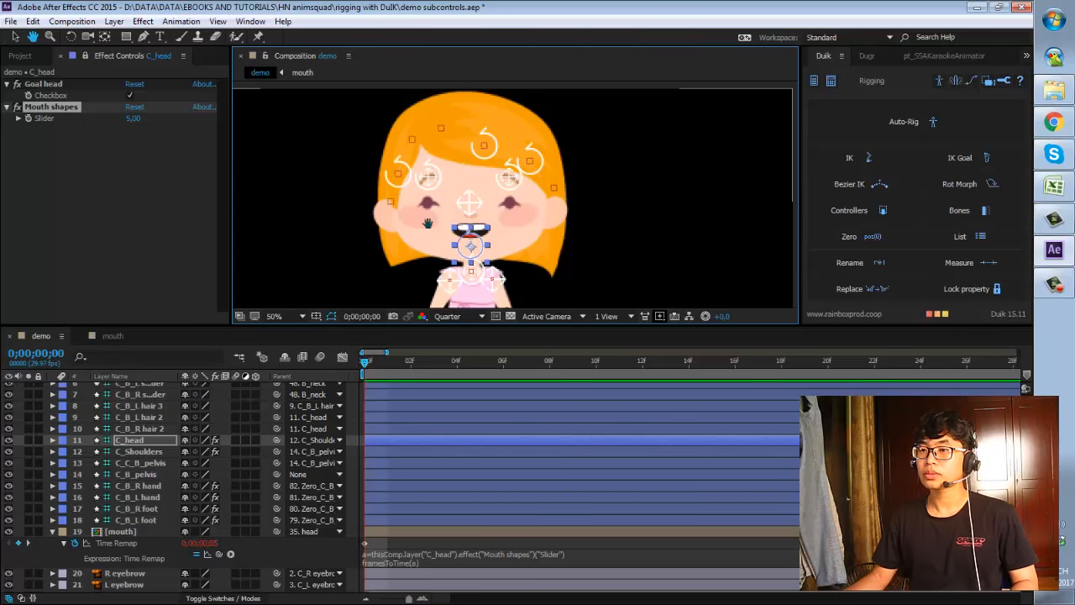
{"action": "key", "text": "v"}
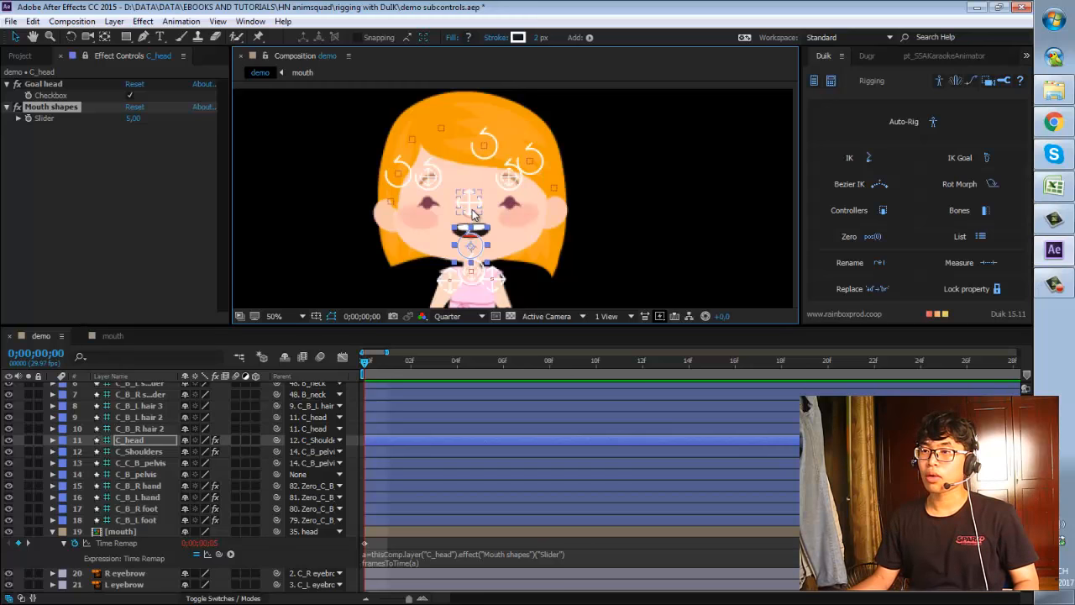
{"action": "scroll", "coordinate": [158, 471], "scroll_direction": "up", "scroll_amount": 3}
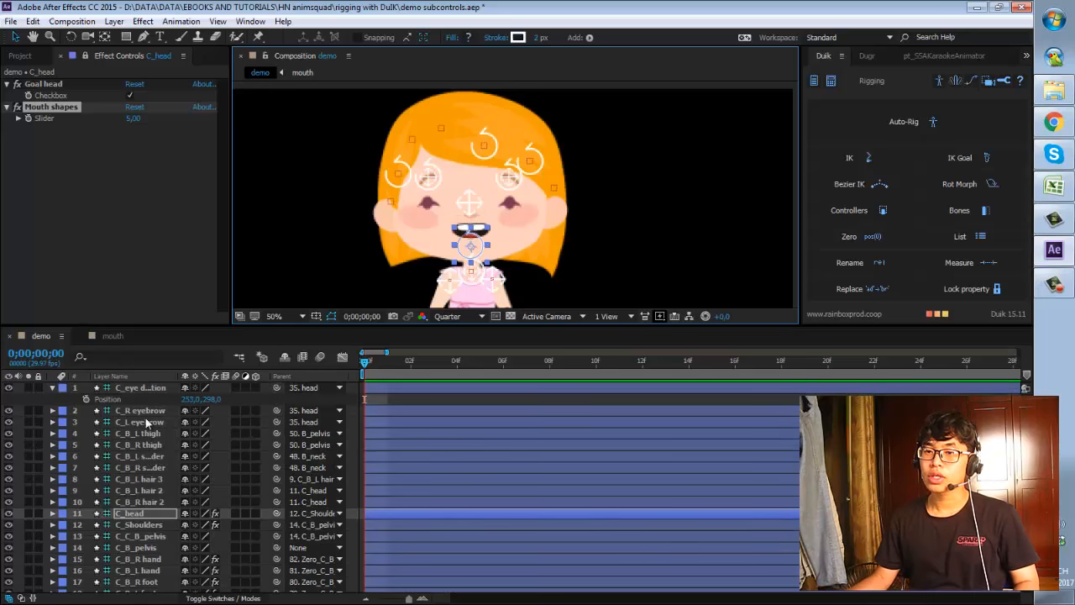
{"action": "left_click", "coordinate": [56, 388]}
{"action": "left_click", "coordinate": [56, 388]}
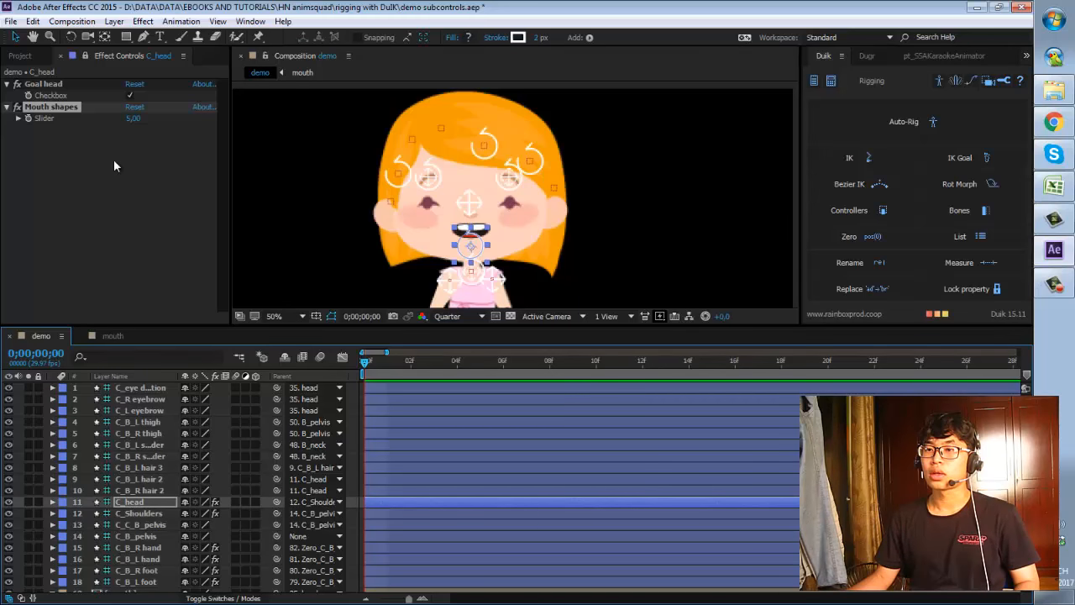
{"action": "left_click", "coordinate": [65, 145]}
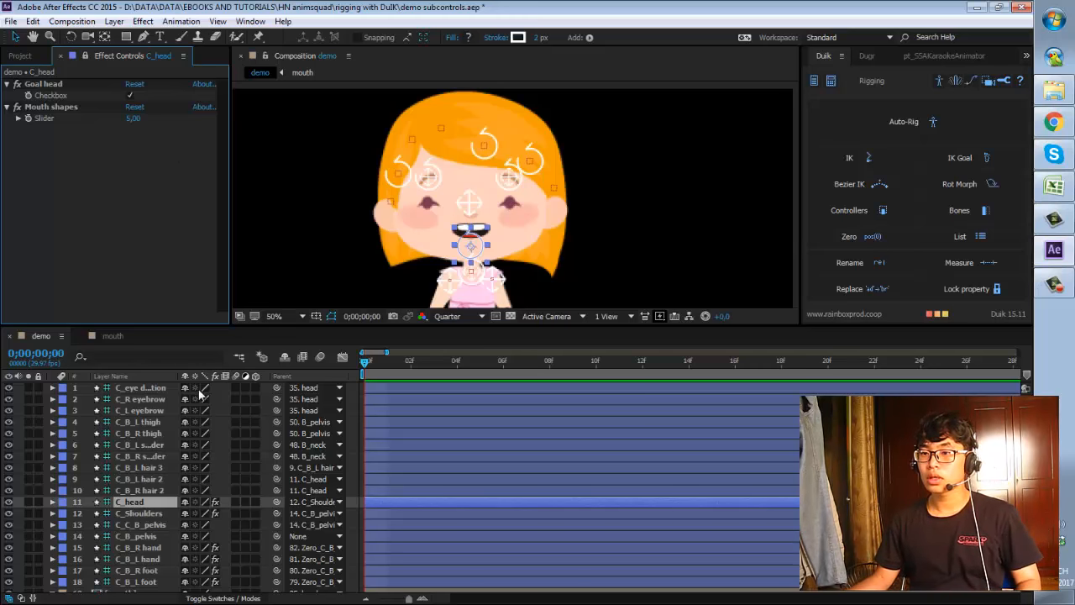
Select the L eye and R eye layers in the demo composition and open both as compositions.
{"action": "scroll", "coordinate": [126, 462], "scroll_direction": "down", "scroll_amount": 5}
{"action": "left_click", "coordinate": [135, 486]}
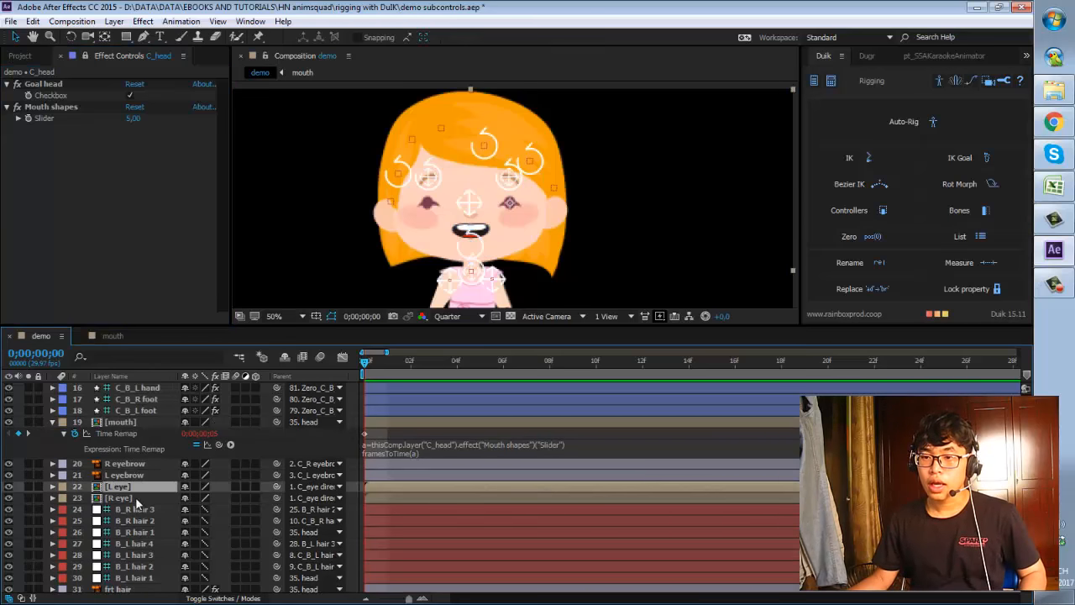
{"action": "left_click", "coordinate": [135, 496], "text": "ctrl"}
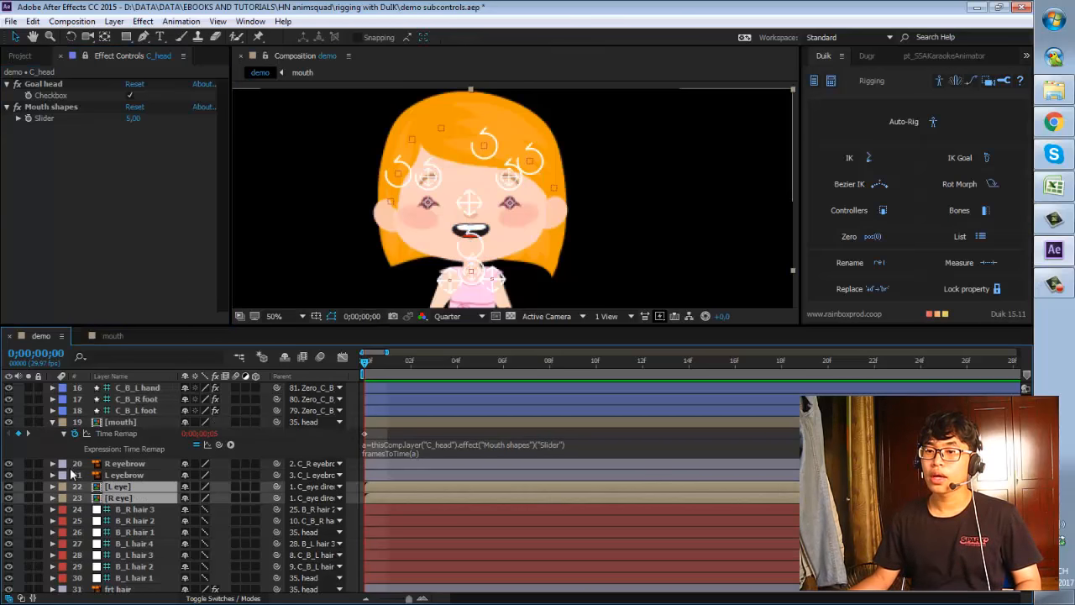
{"action": "double_click", "coordinate": [127, 495]}
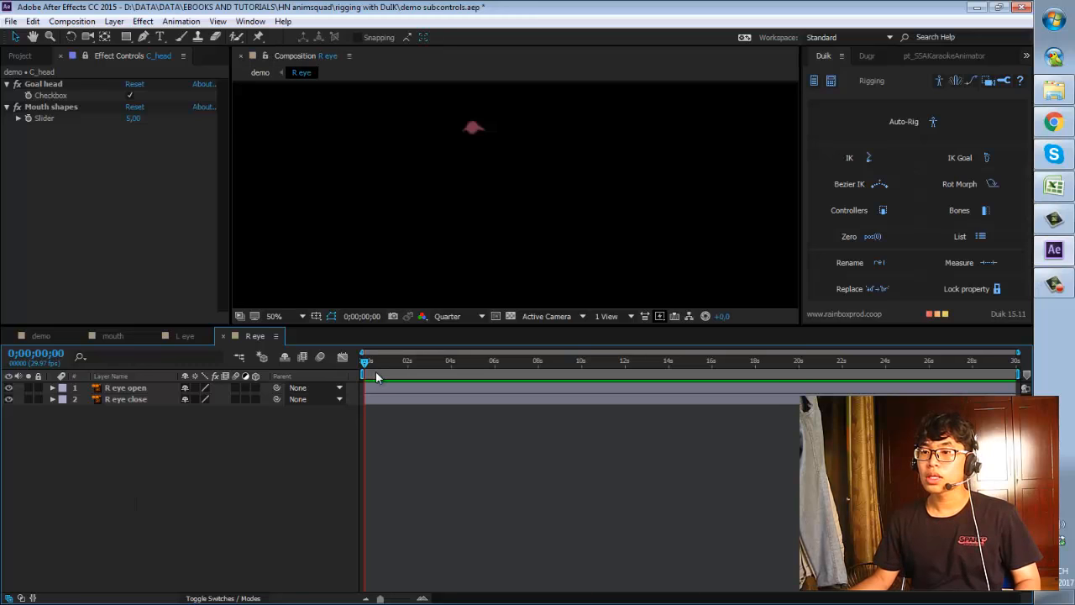
Trim R eye open and R eye close to a single frame and arrange them consecutively with Sequence Layers, without overlap.
{"action": "key", "text": "ctrl+a"}
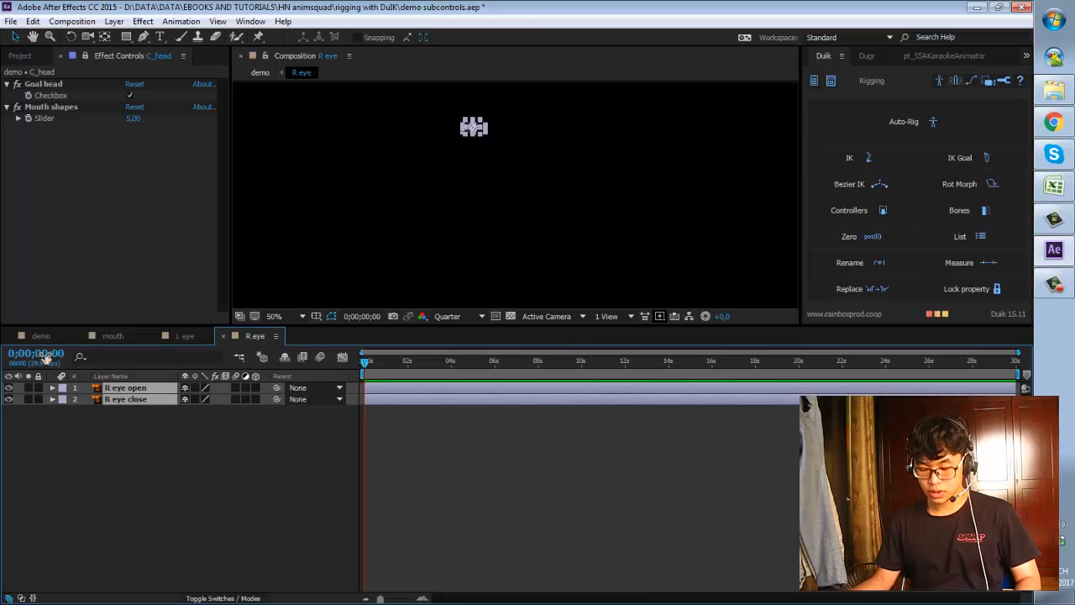
{"action": "key", "text": "ctrl+shift+a"}
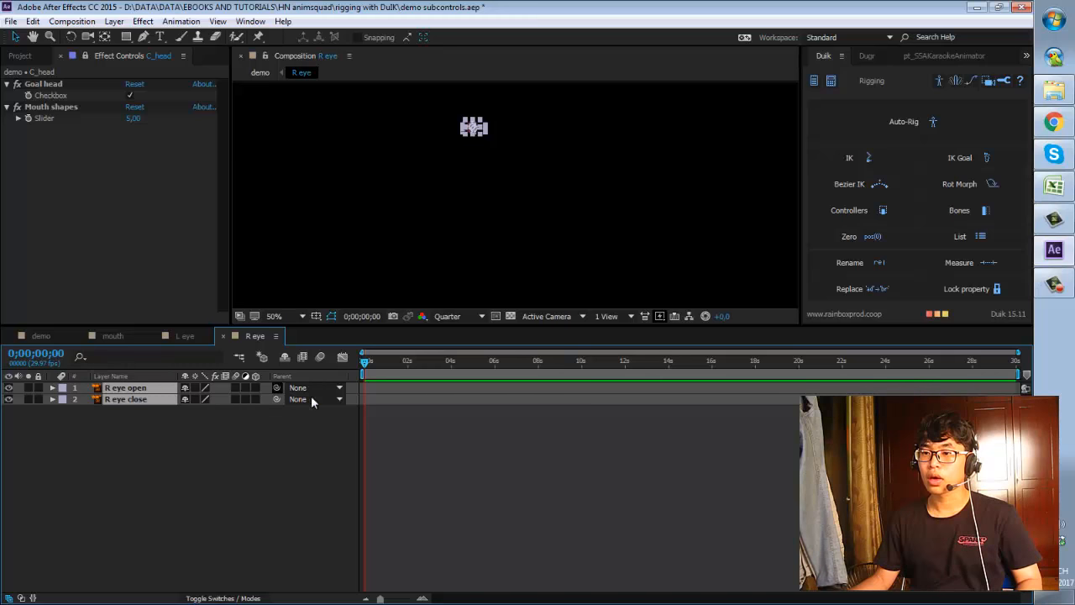
{"action": "right_click", "coordinate": [377, 397]}
{"action": "mouse_move", "coordinate": [452, 280]}
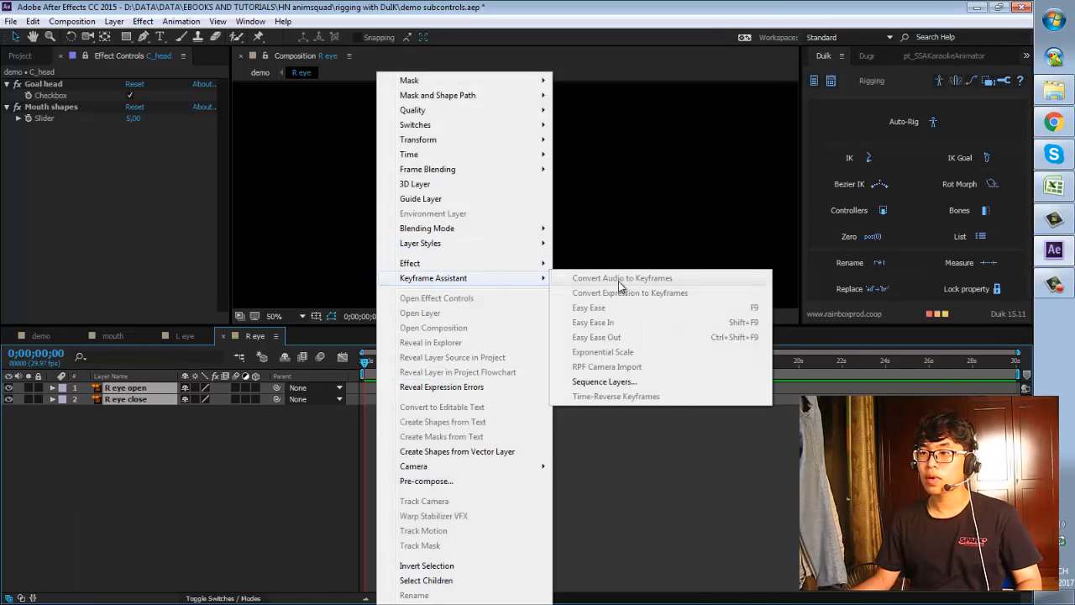
{"action": "left_click", "coordinate": [622, 383]}
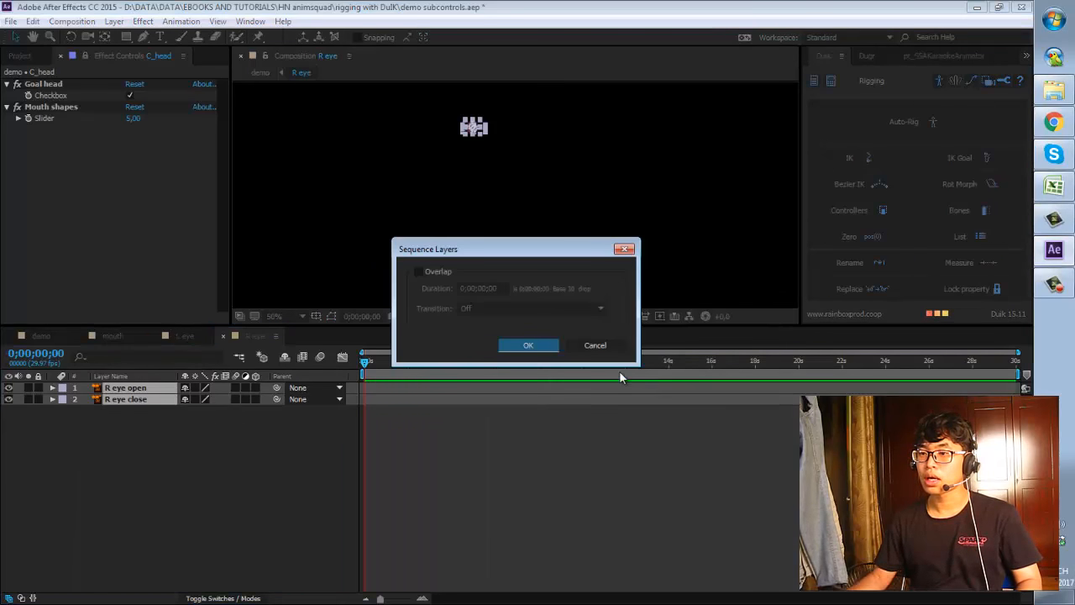
{"action": "key", "text": "Return"}
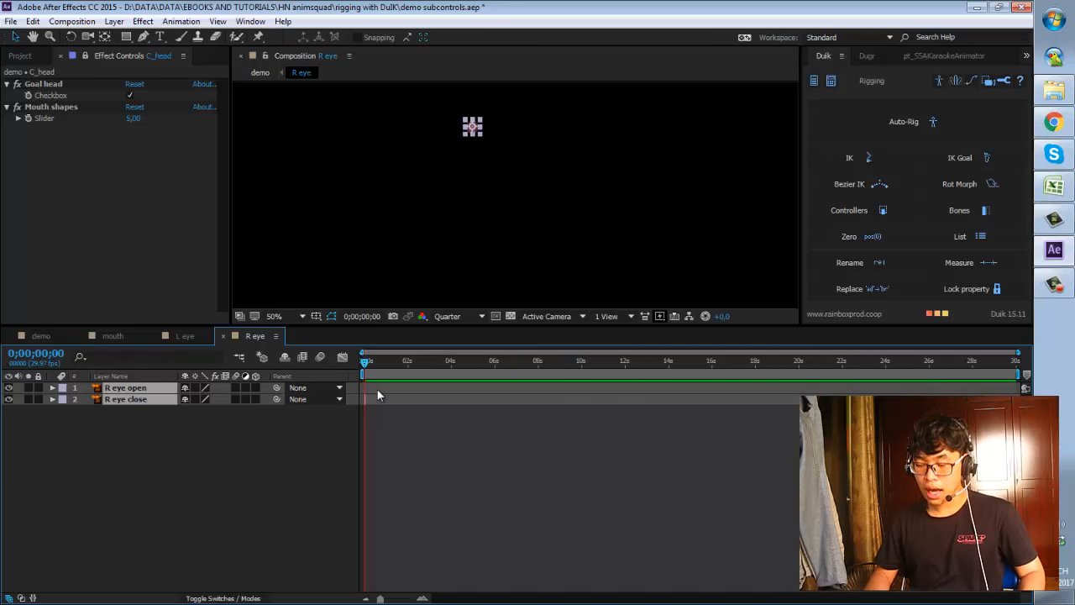
End the R eye composition's work area at frame 1 and trim the composition to that work area.
{"action": "key", "text": "Page_Down"}
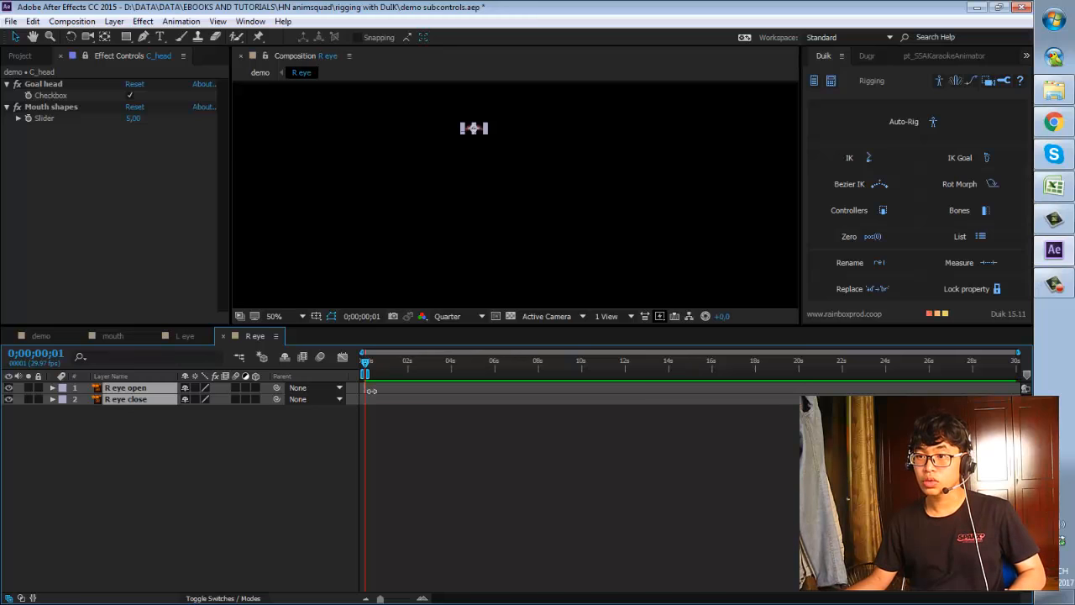
{"action": "key", "text": "Delete"}
{"action": "key", "text": "ctrl+z"}
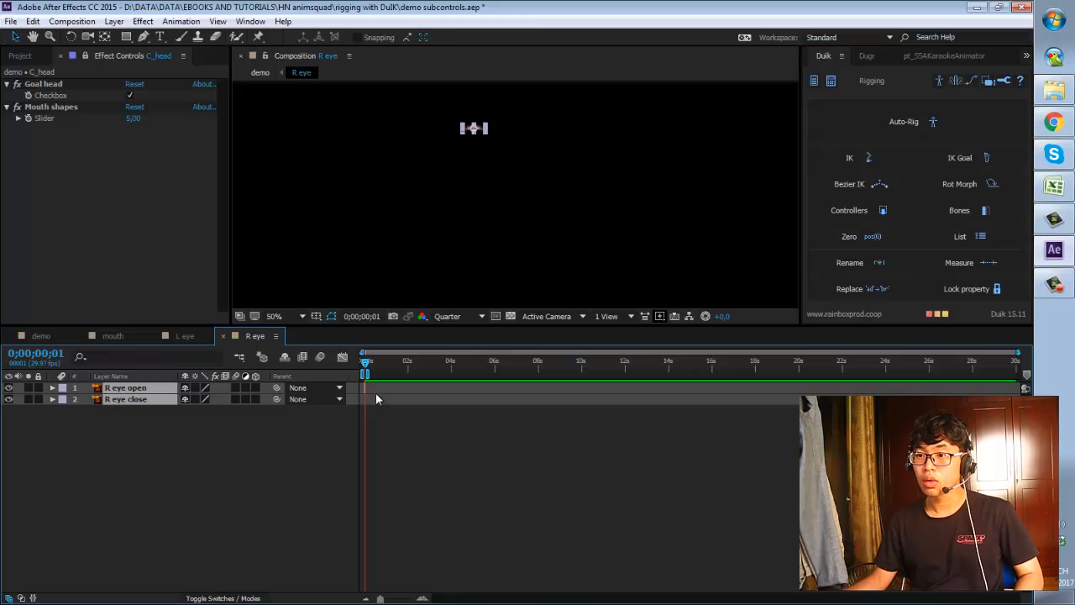
{"action": "left_click", "coordinate": [72, 21]}
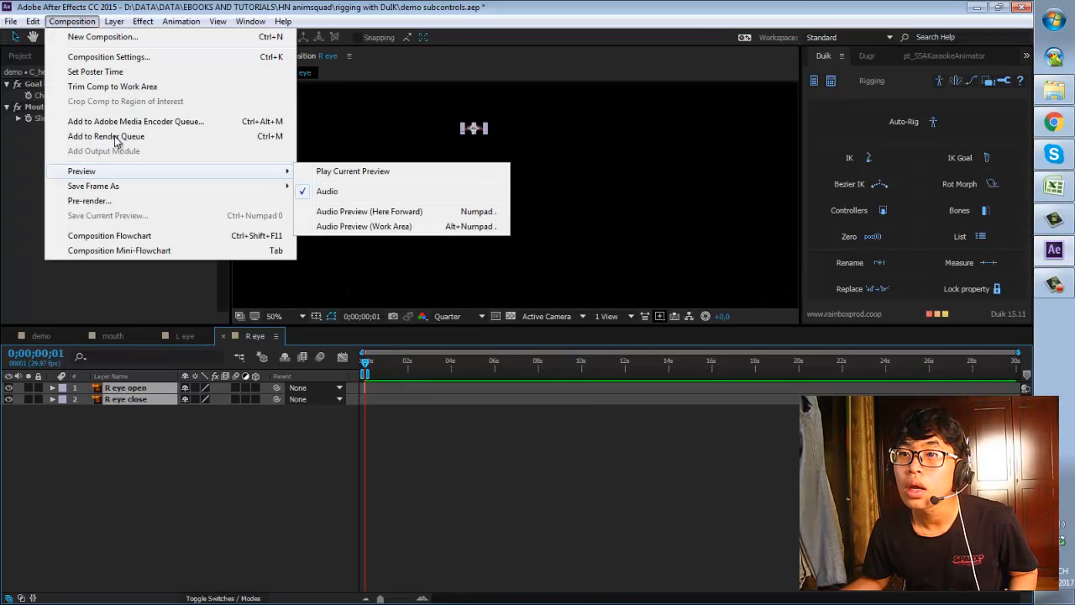
{"action": "left_click", "coordinate": [126, 88]}
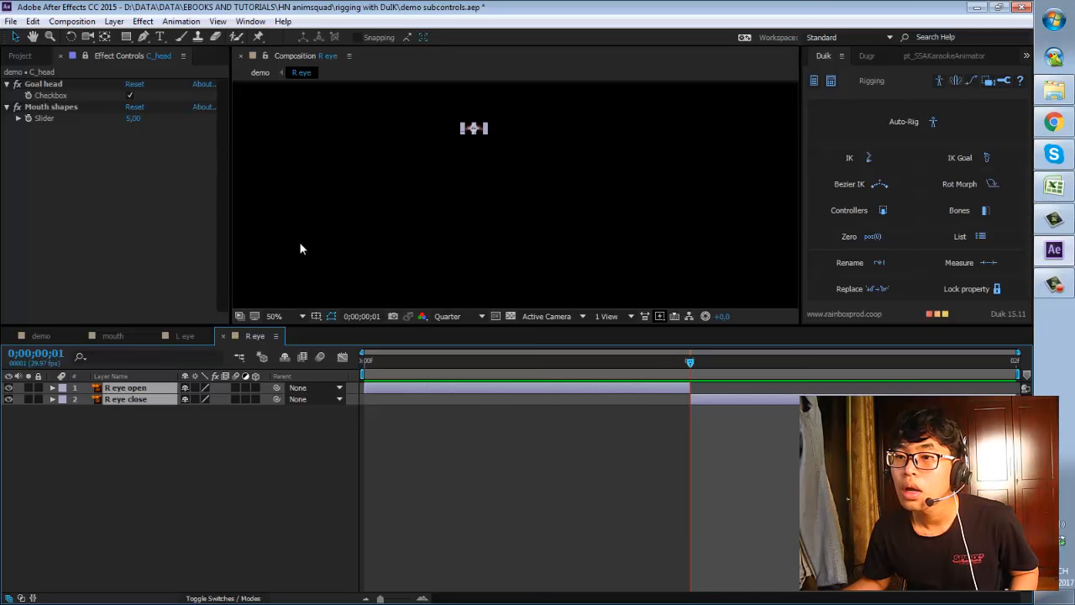
Undo the R eye composition's trim and go back to frame 0, keeping the two eye layers sequenced.
{"action": "key", "text": "ctrl+z"}
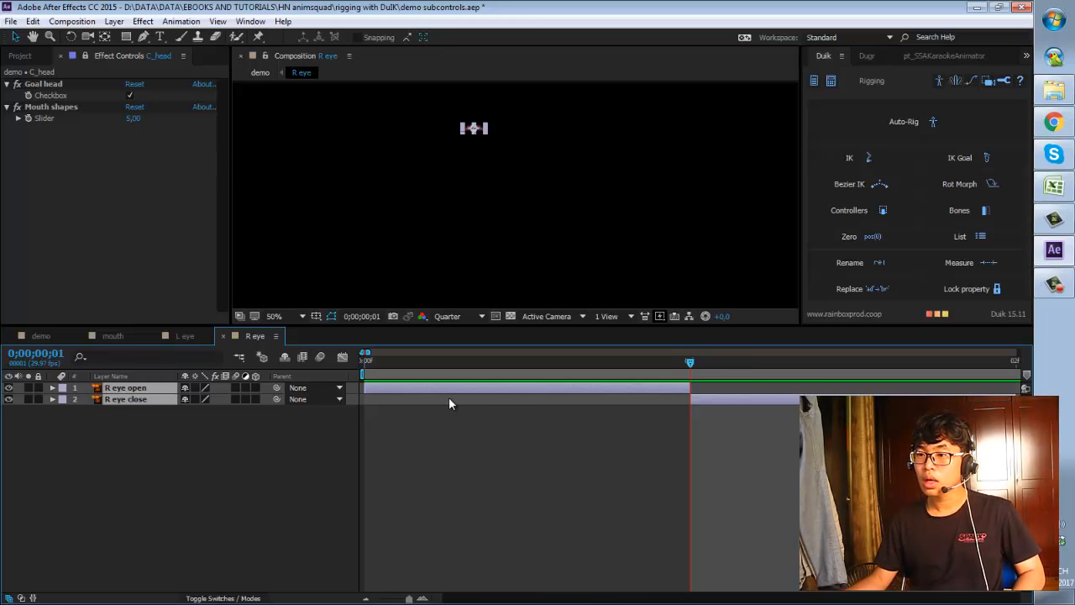
{"action": "key", "text": "ctrl+z"}
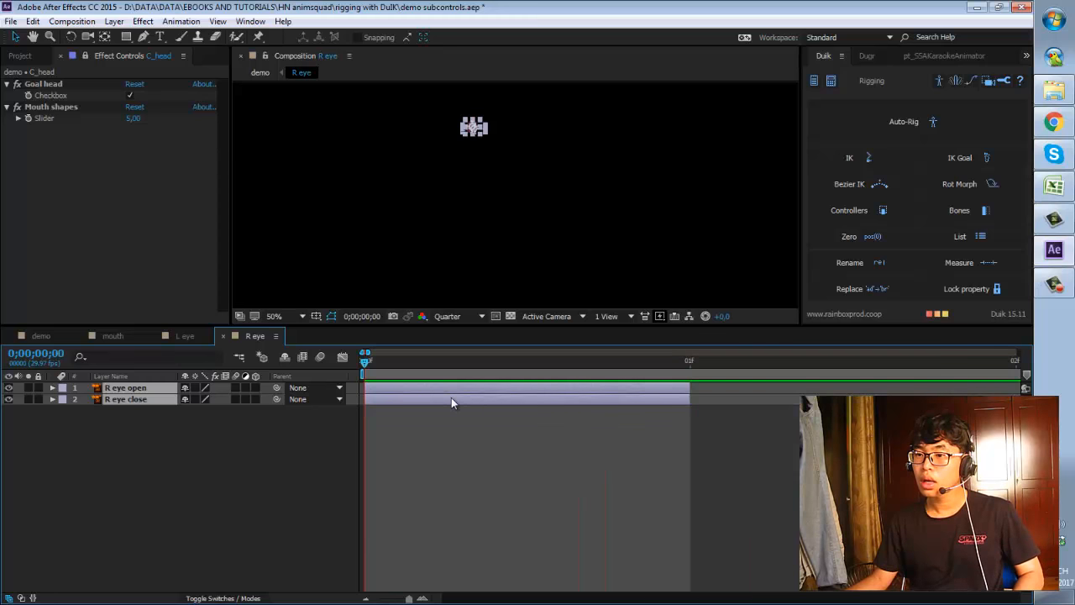
{"action": "key", "text": "alt+Page_Down"}
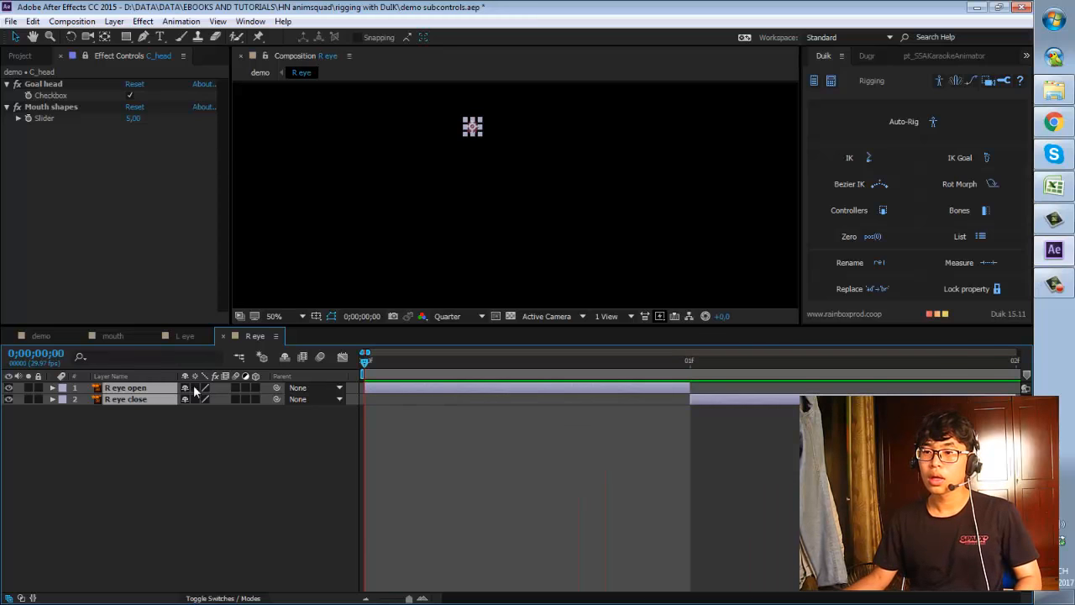
{"action": "left_click_drag", "start_coordinate": [366, 365], "coordinate": [269, 367]}
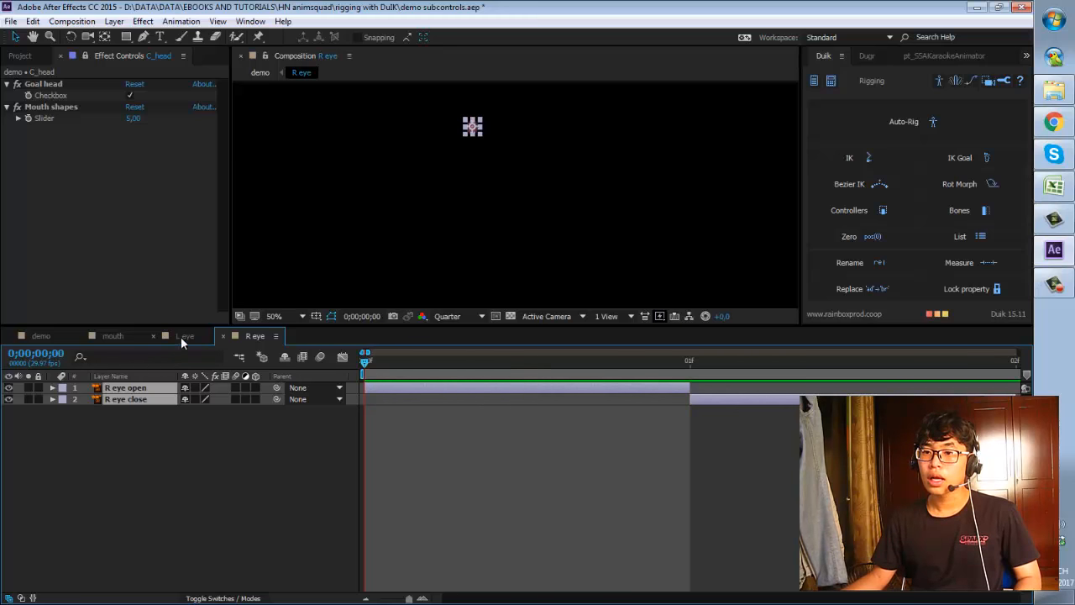
Trim the mouth composition to its work area, then return to the R eye composition at frame 0.
{"action": "left_click", "coordinate": [118, 335]}
{"action": "left_click_drag", "start_coordinate": [469, 359], "coordinate": [364, 361]}
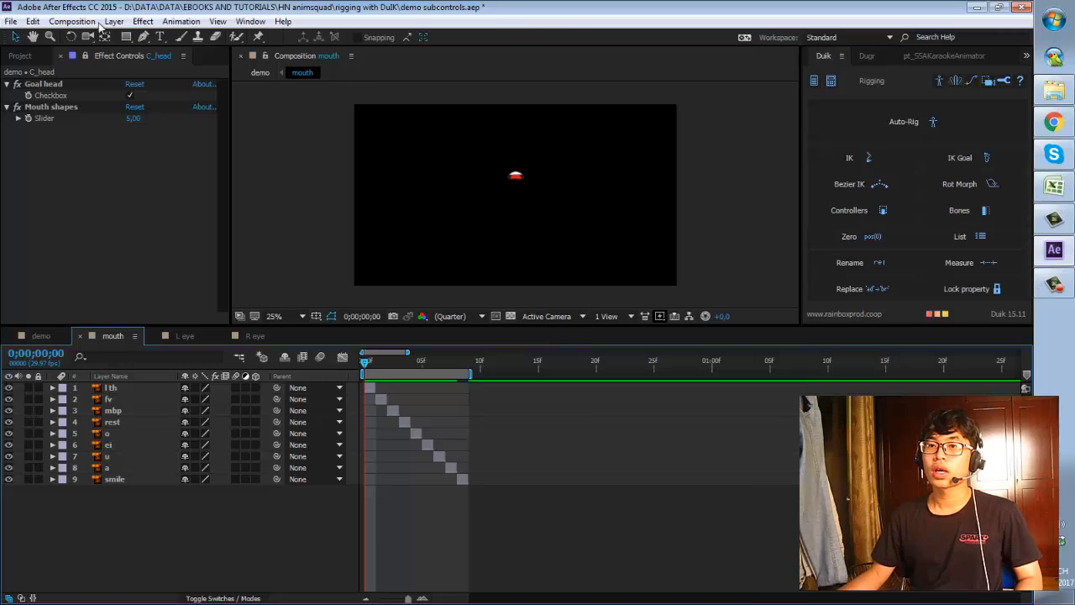
{"action": "left_click", "coordinate": [71, 21]}
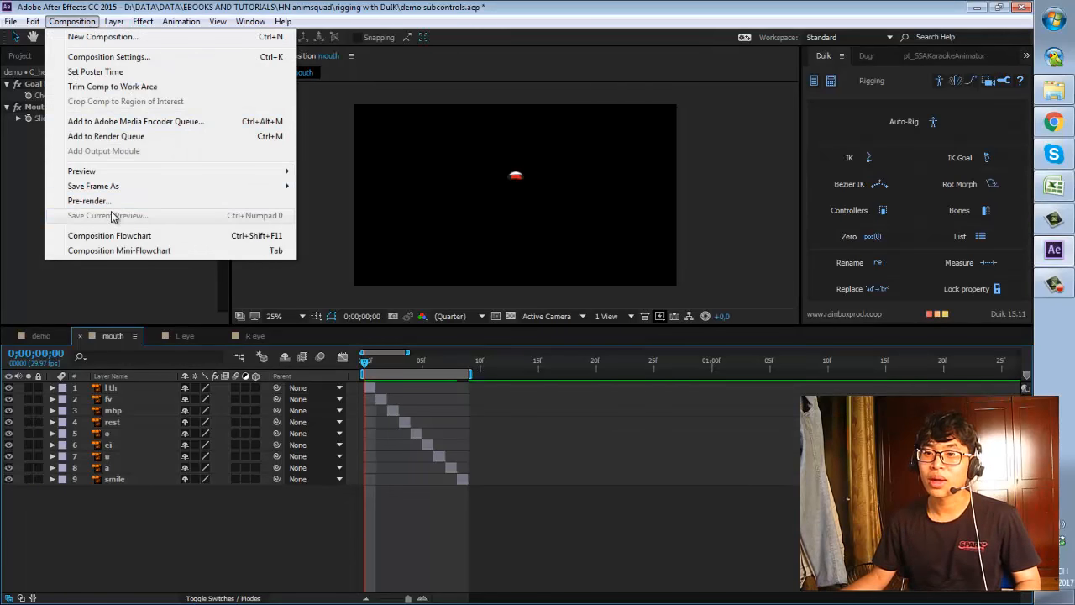
{"action": "mouse_move", "coordinate": [113, 21]}
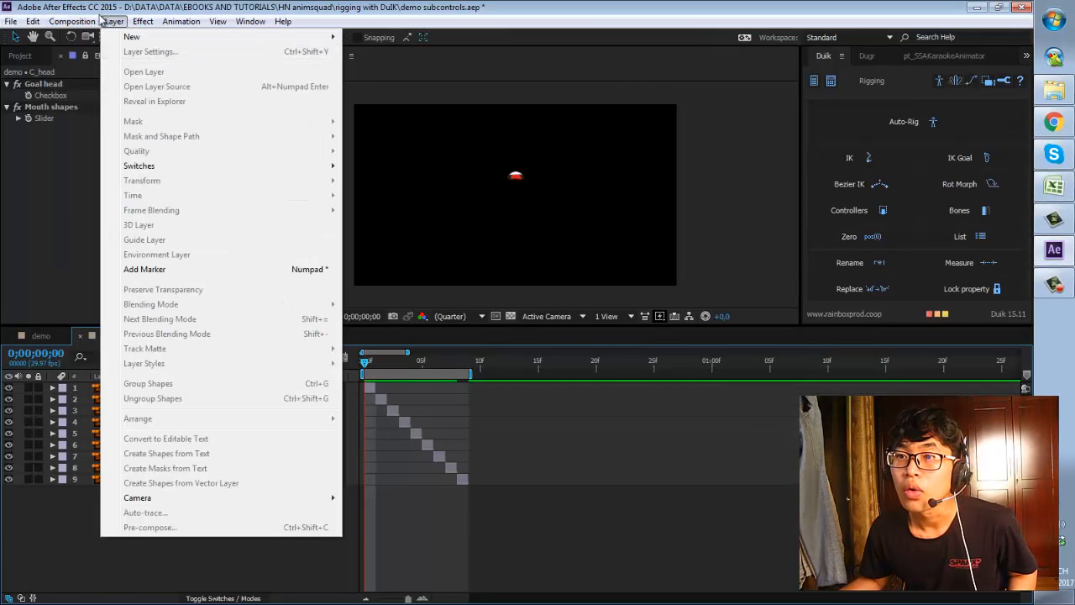
{"action": "mouse_move", "coordinate": [72, 21]}
{"action": "mouse_move", "coordinate": [34, 21]}
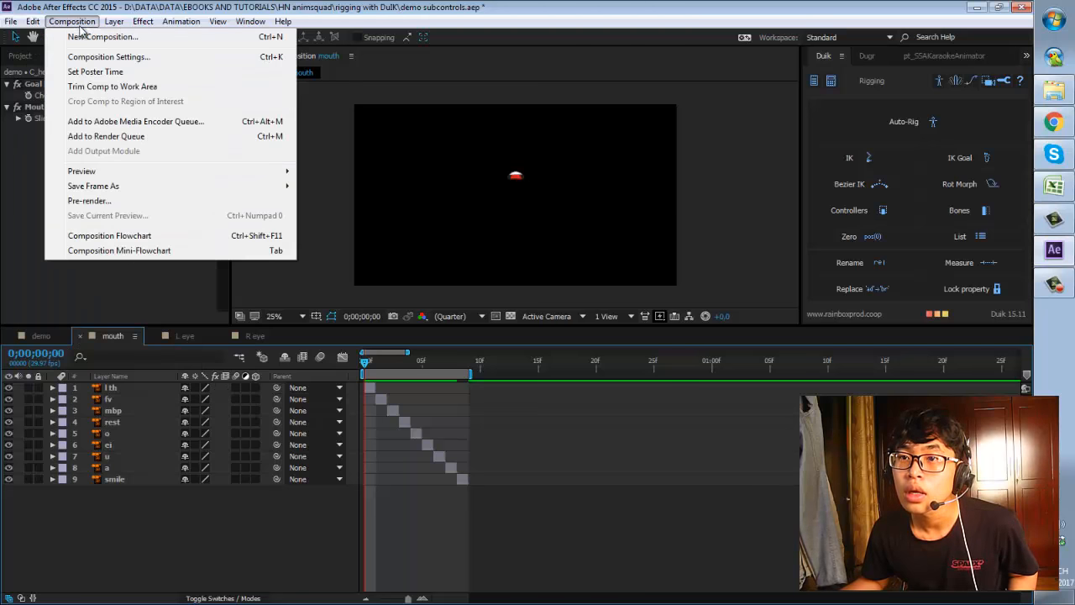
{"action": "left_click", "coordinate": [127, 87]}
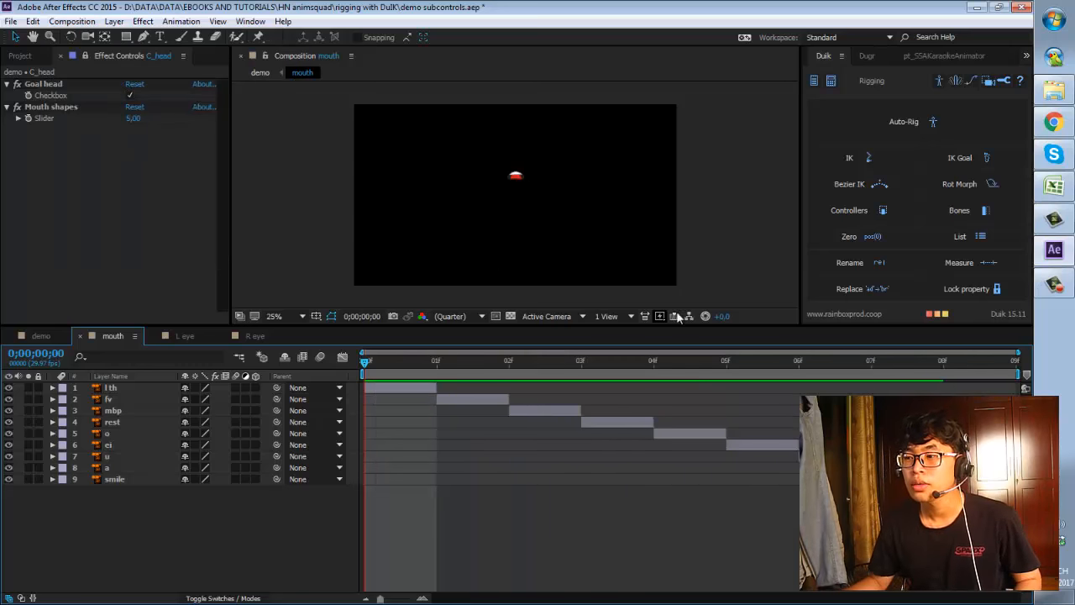
{"action": "left_click_drag", "start_coordinate": [424, 360], "coordinate": [280, 367]}
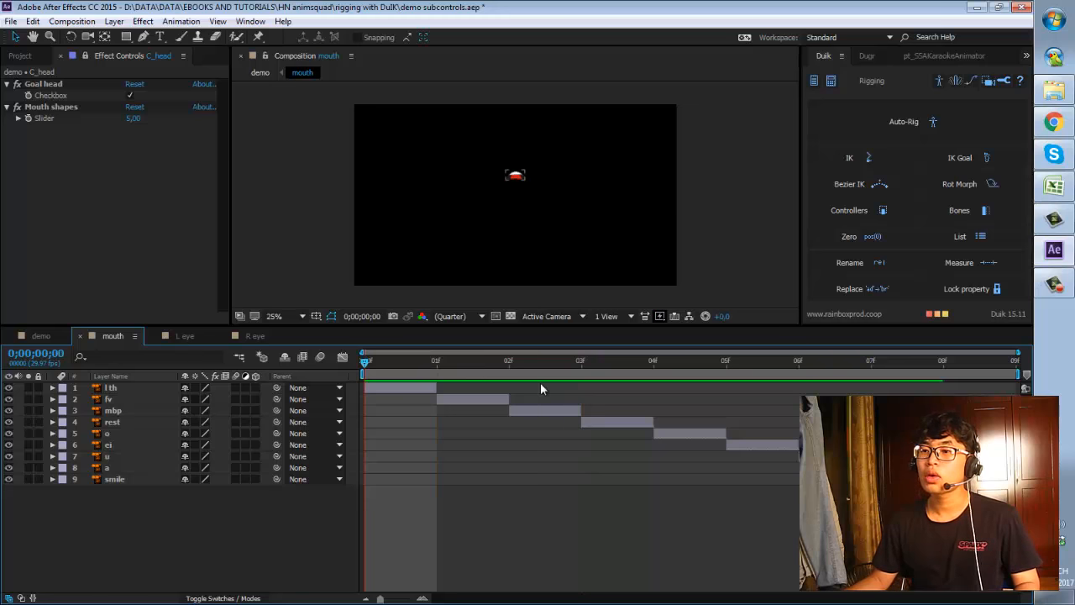
{"action": "left_click", "coordinate": [244, 336]}
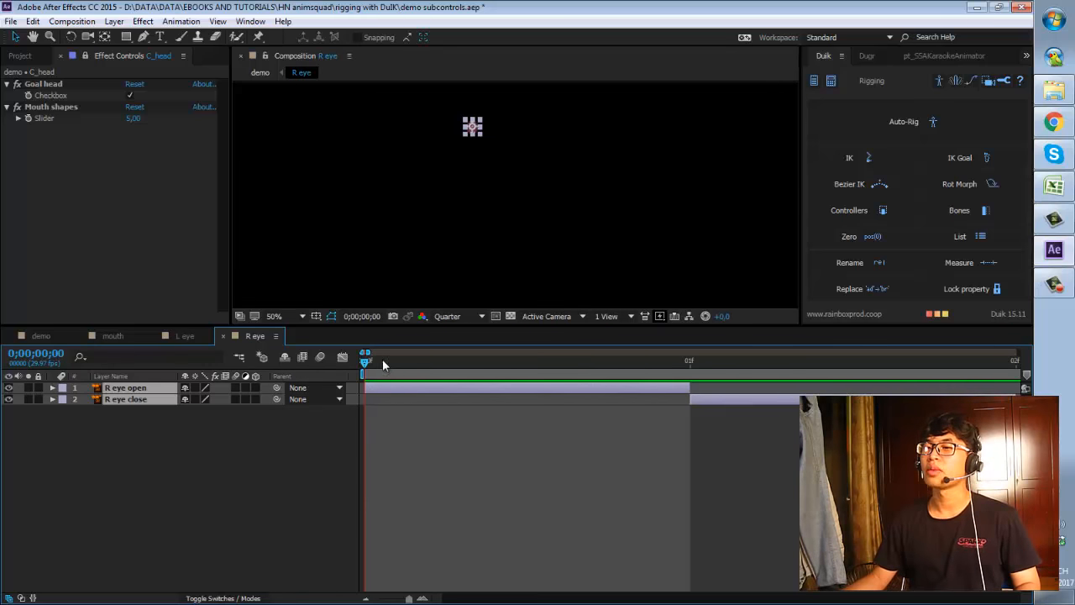
{"action": "left_click_drag", "start_coordinate": [382, 361], "coordinate": [354, 373]}
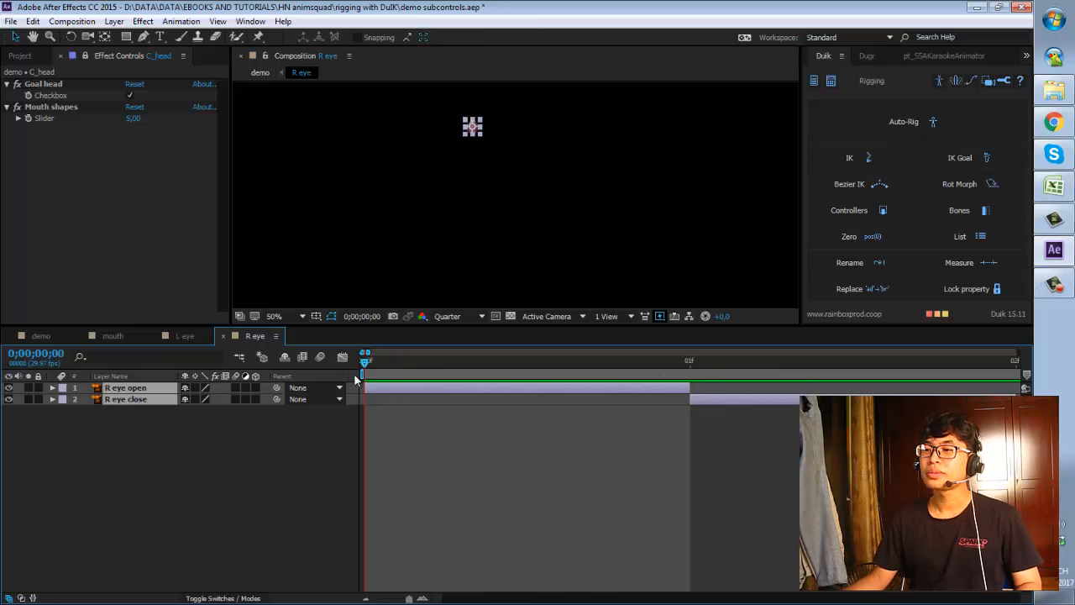
In the L eye composition, trim L eye open and L eye close to one frame and sequence them without overlap.
{"action": "left_click", "coordinate": [186, 335]}
{"action": "left_click_drag", "start_coordinate": [134, 415], "coordinate": [147, 389]}
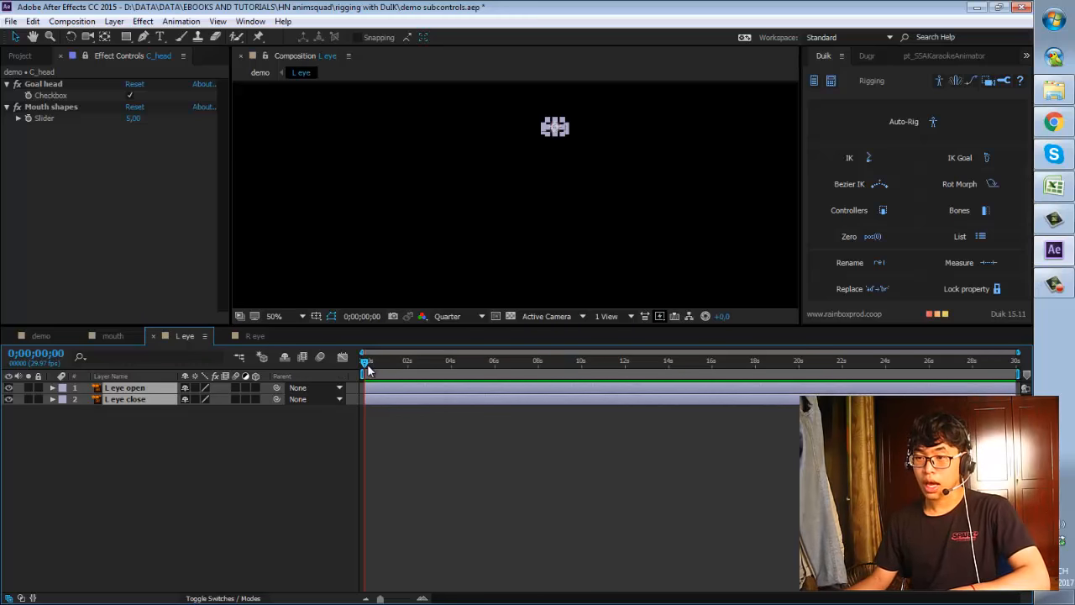
{"action": "key", "text": "alt+]"}
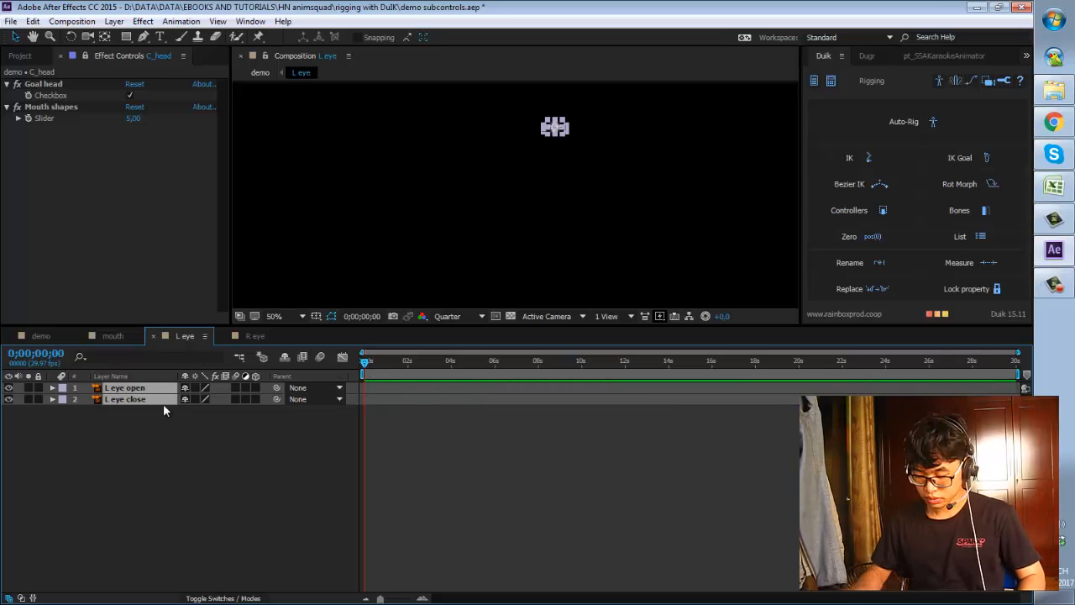
{"action": "right_click", "coordinate": [131, 389]}
{"action": "mouse_move", "coordinate": [220, 281]}
{"action": "left_click", "coordinate": [367, 383]}
{"action": "key", "text": "Return"}
End the work area at frame 1, trim the L eye and R eye compositions to it, and return to the demo composition.
{"action": "key", "text": "Page_Down"}
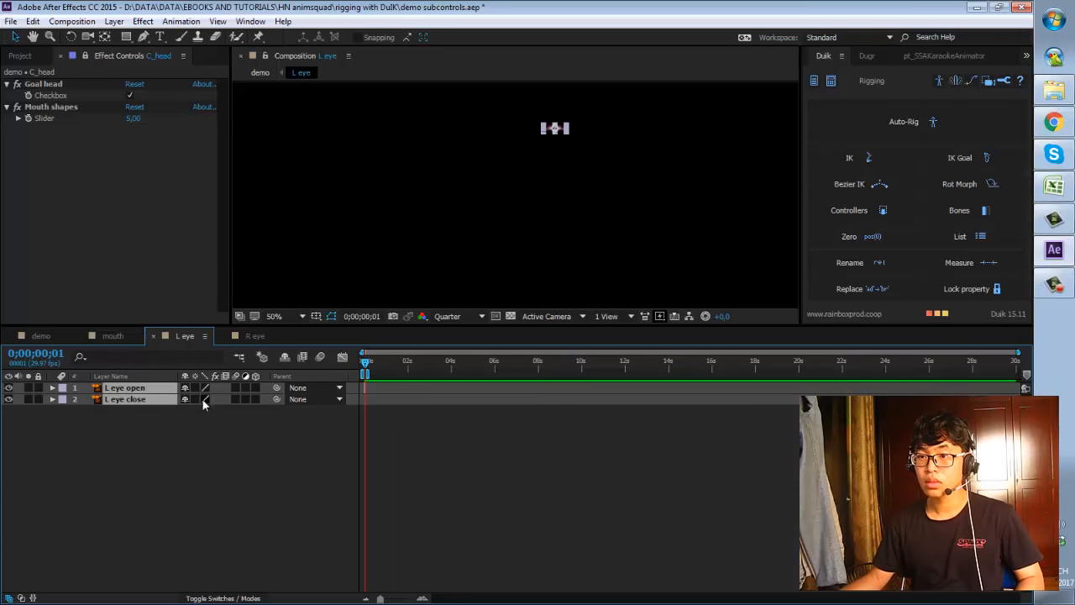
{"action": "left_click", "coordinate": [71, 21]}
{"action": "left_click", "coordinate": [40, 335]}
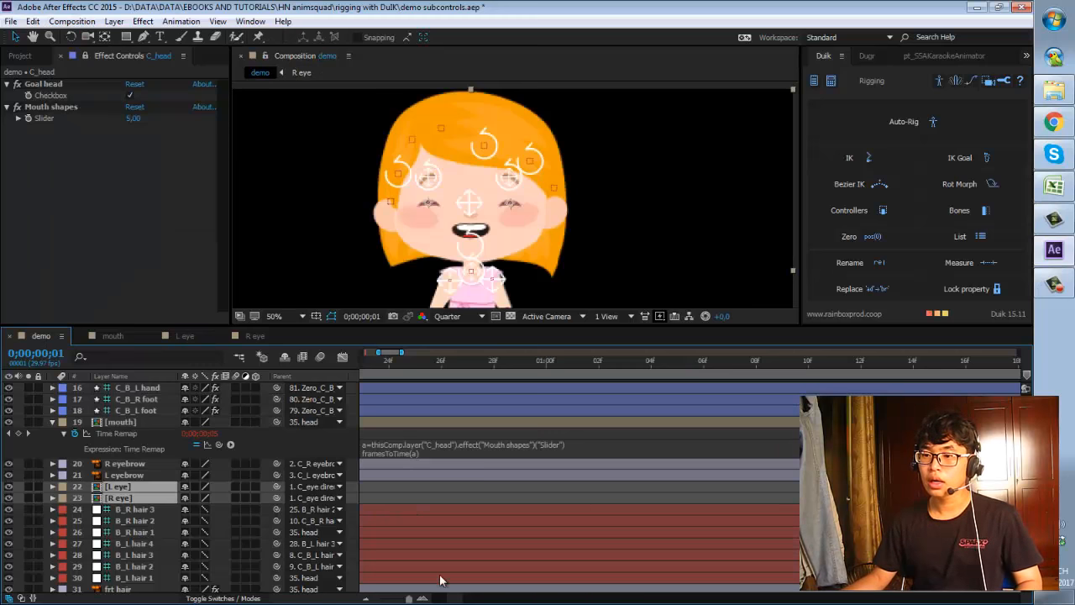
Check the shortened L eye and R eye layers around frame 1 at the start of the demo timeline.
{"action": "key", "text": "space"}
{"action": "left_click_drag", "start_coordinate": [471, 498], "coordinate": [1074, 499]}
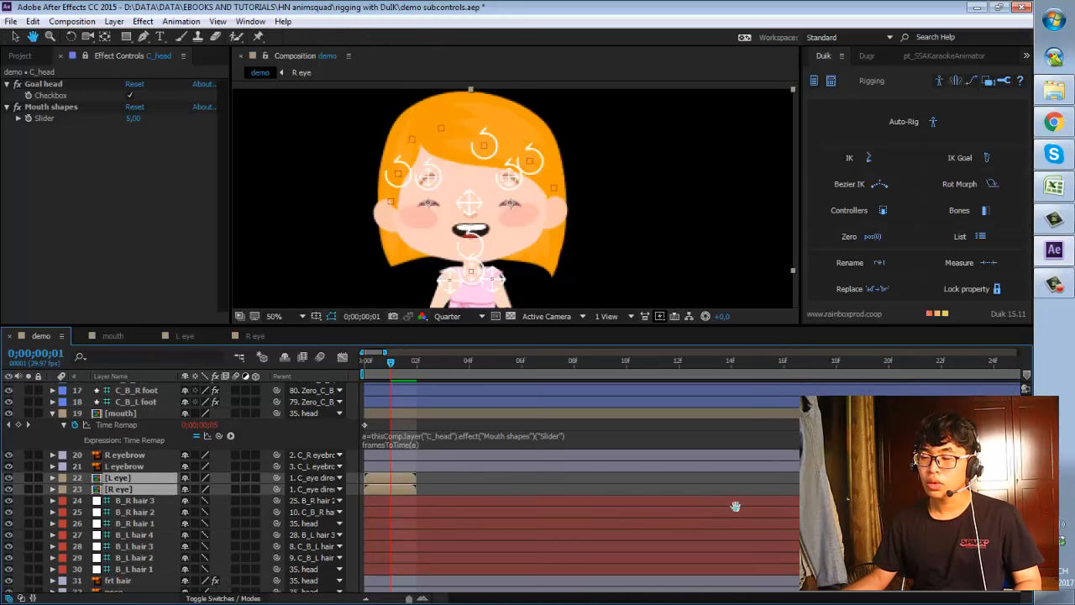
{"action": "mouse_move", "coordinate": [389, 371]}
{"action": "left_mouse_down"}
{"action": "mouse_move", "coordinate": [364, 370]}
{"action": "mouse_move", "coordinate": [402, 372]}
{"action": "left_mouse_up"}
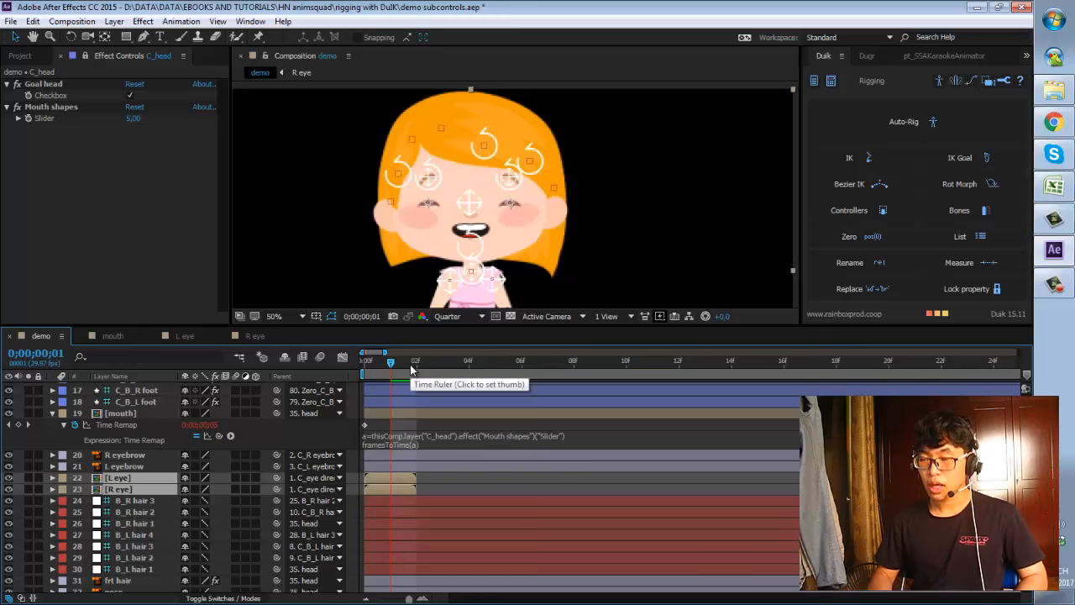
Step between frames 0 and 1 of the demo composition to compare the open and closed eyes.
{"action": "key", "text": "Home"}
{"action": "key", "text": "Page_Down"}
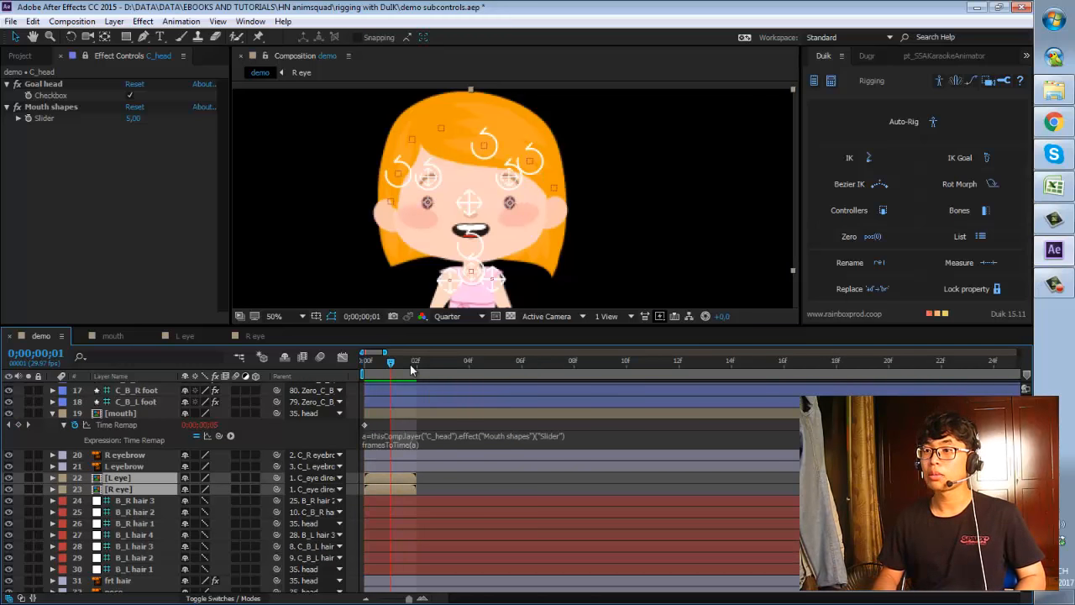
{"action": "key", "text": "Page_Up"}
{"action": "key", "text": "Page_Down"}
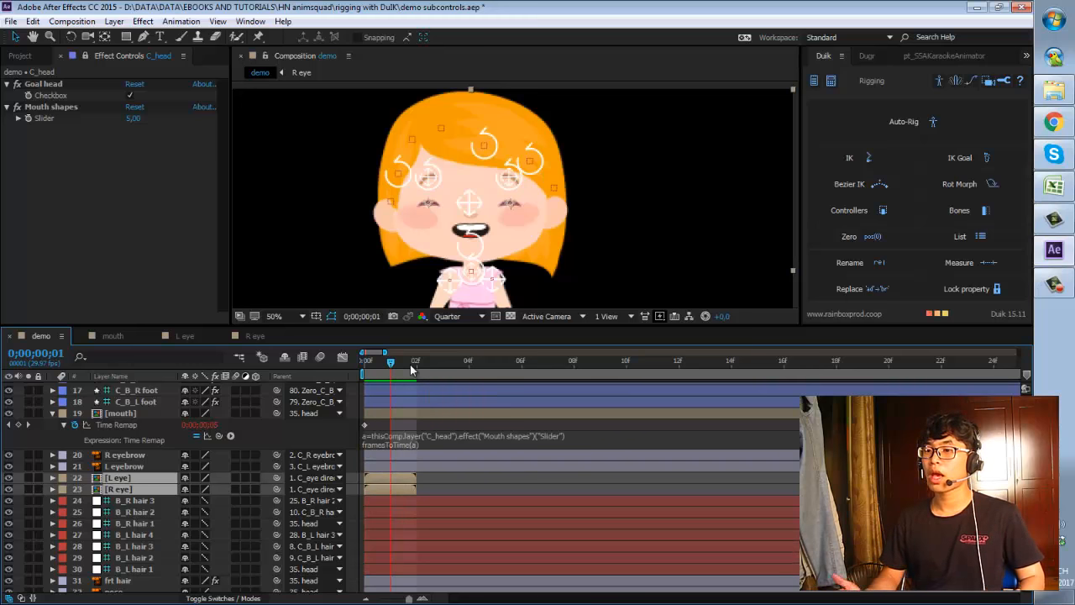
{"action": "key", "text": "Page_Up"}
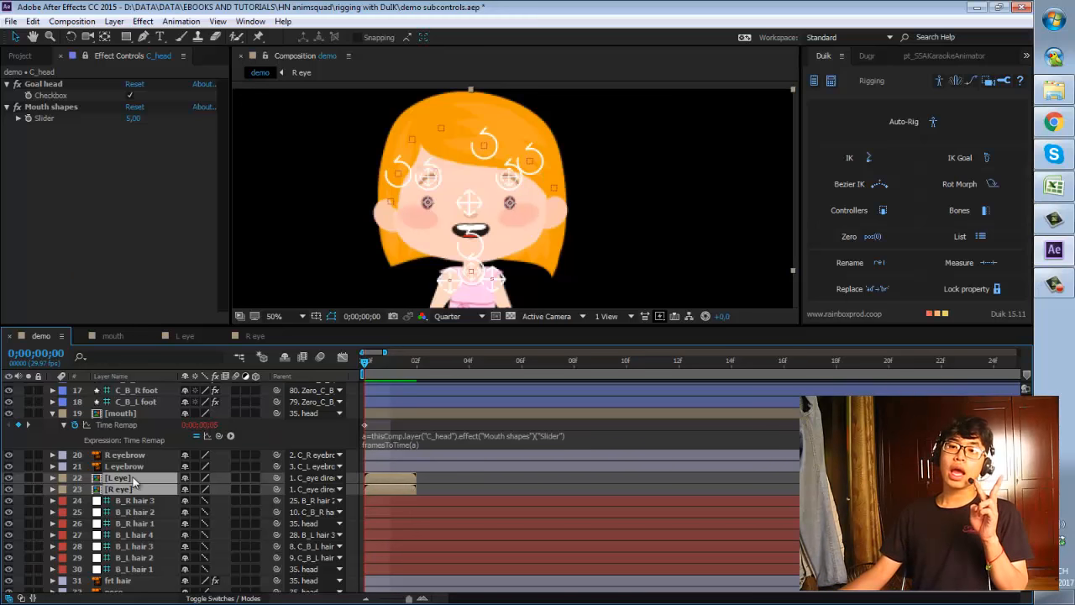
Add a Checkbox Control effect to the C_head controller and rename it Blink.
{"action": "right_click", "coordinate": [100, 141]}
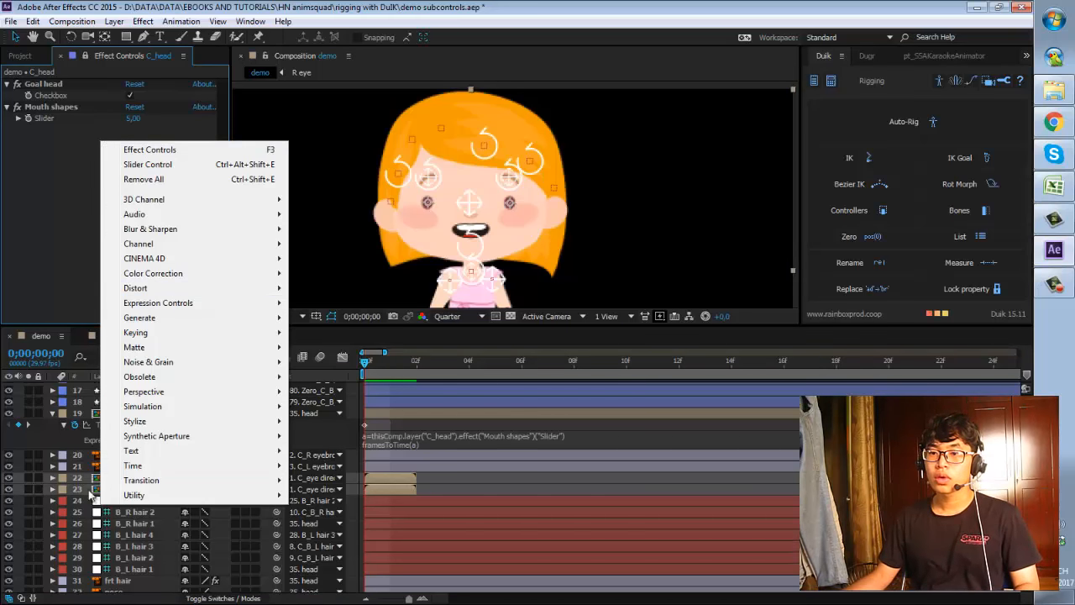
{"action": "left_click", "coordinate": [89, 454]}
{"action": "scroll", "coordinate": [144, 441], "scroll_direction": "up", "scroll_amount": 4}
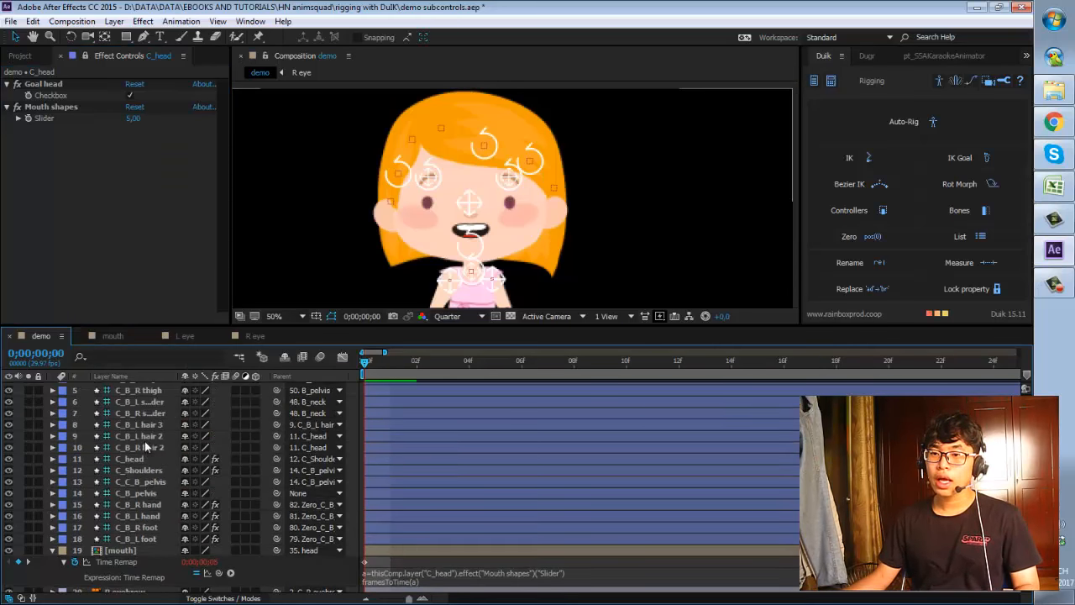
{"action": "left_click", "coordinate": [154, 458]}
{"action": "right_click", "coordinate": [90, 228]}
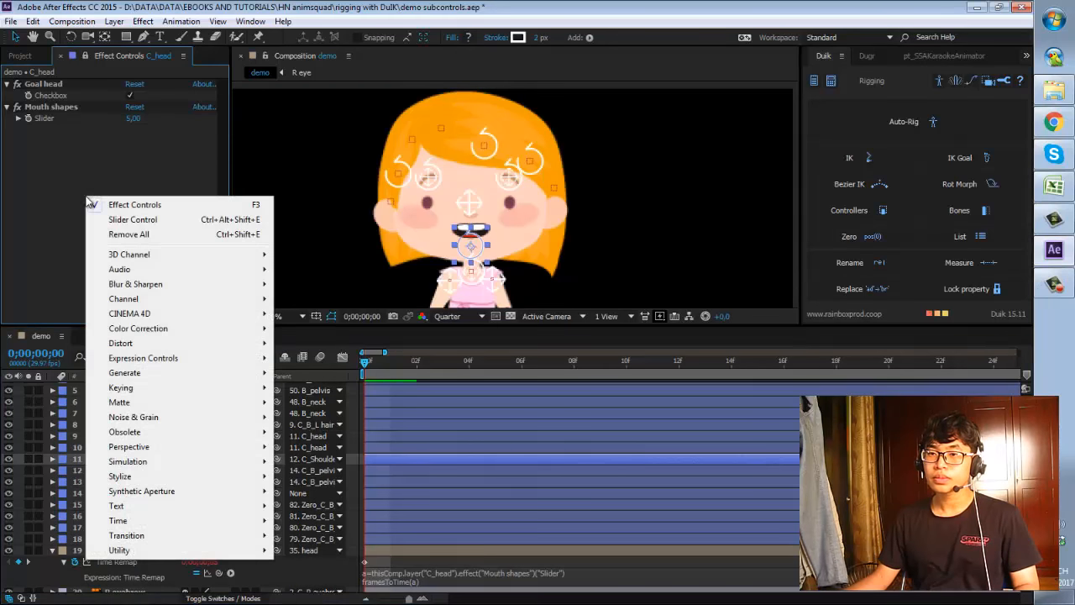
{"action": "mouse_move", "coordinate": [168, 361]}
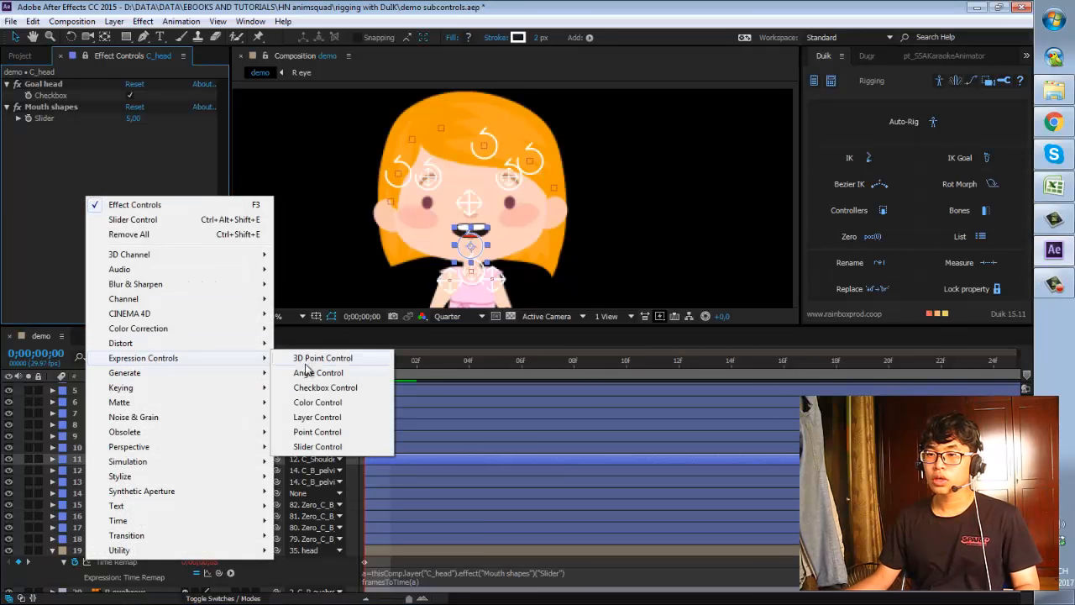
{"action": "left_click", "coordinate": [325, 387]}
{"action": "key", "text": "Return"}
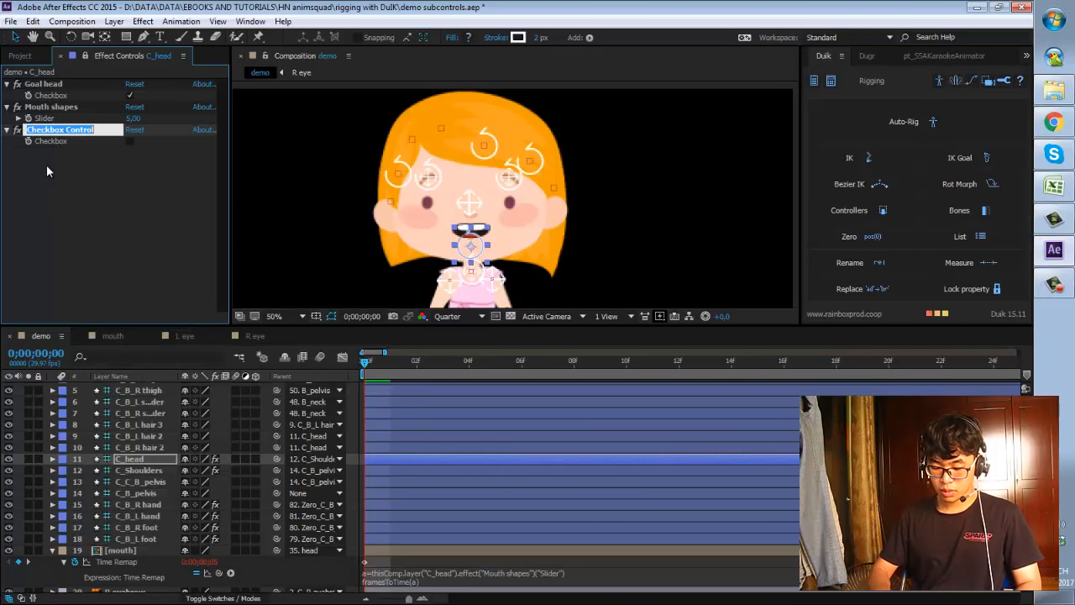
{"action": "type", "text": "Blink"}
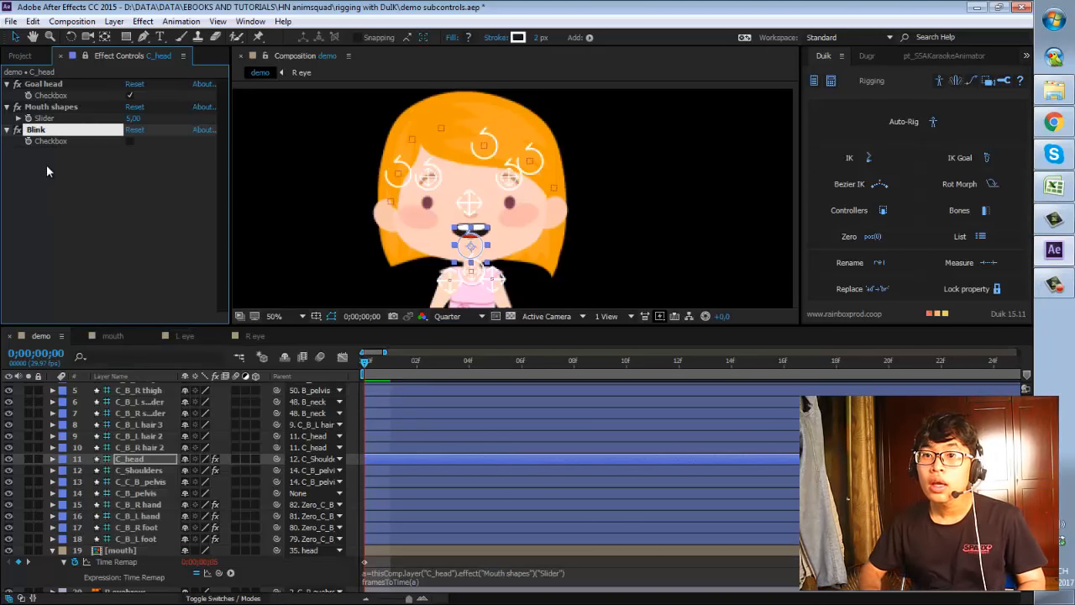
{"action": "key", "text": "Return"}
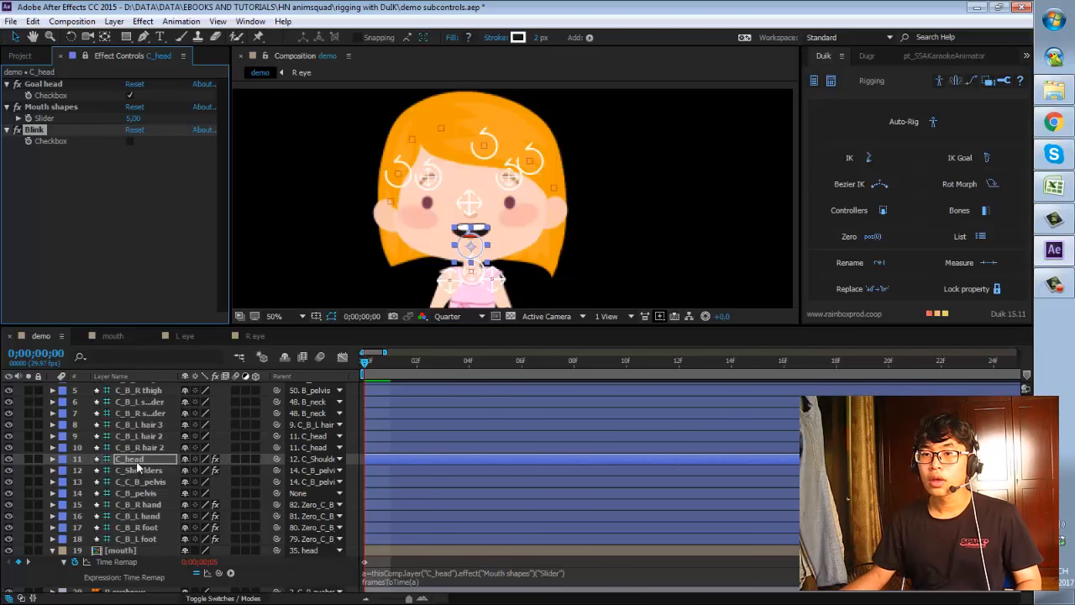
Enable time remapping on the L eye and R eye layers.
{"action": "scroll", "coordinate": [138, 468], "scroll_direction": "down", "scroll_amount": 3}
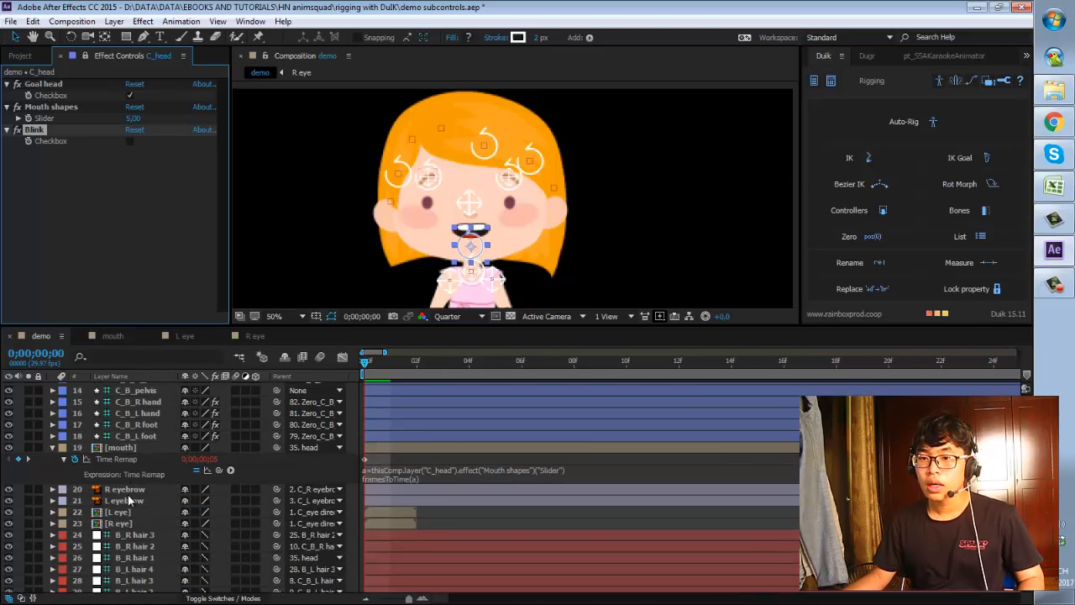
{"action": "left_click", "coordinate": [131, 512]}
{"action": "left_click", "coordinate": [134, 522], "text": "ctrl"}
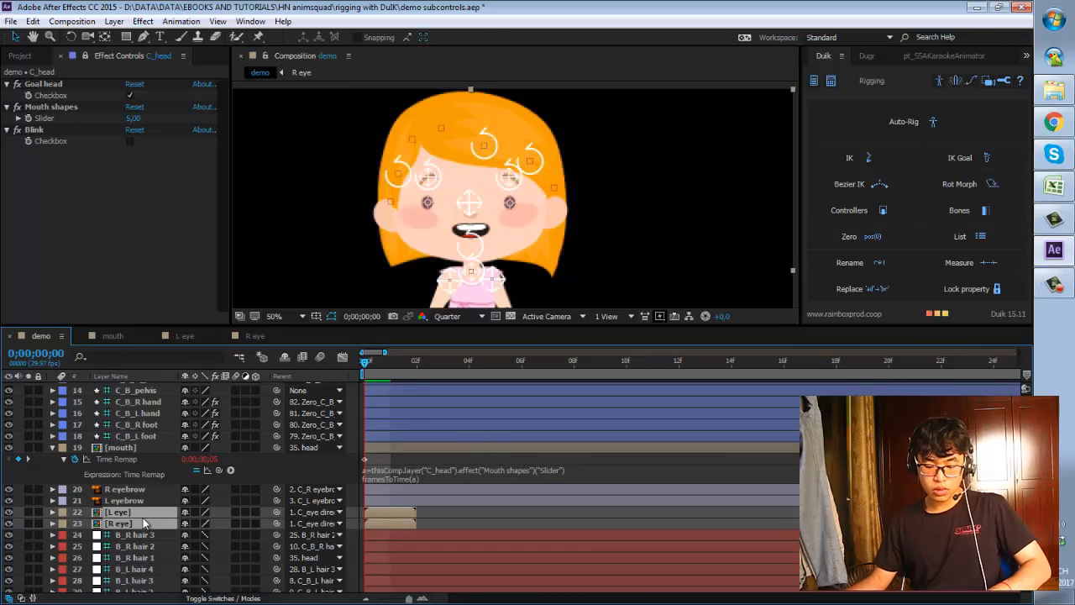
{"action": "key", "text": "ctrl+alt+t"}
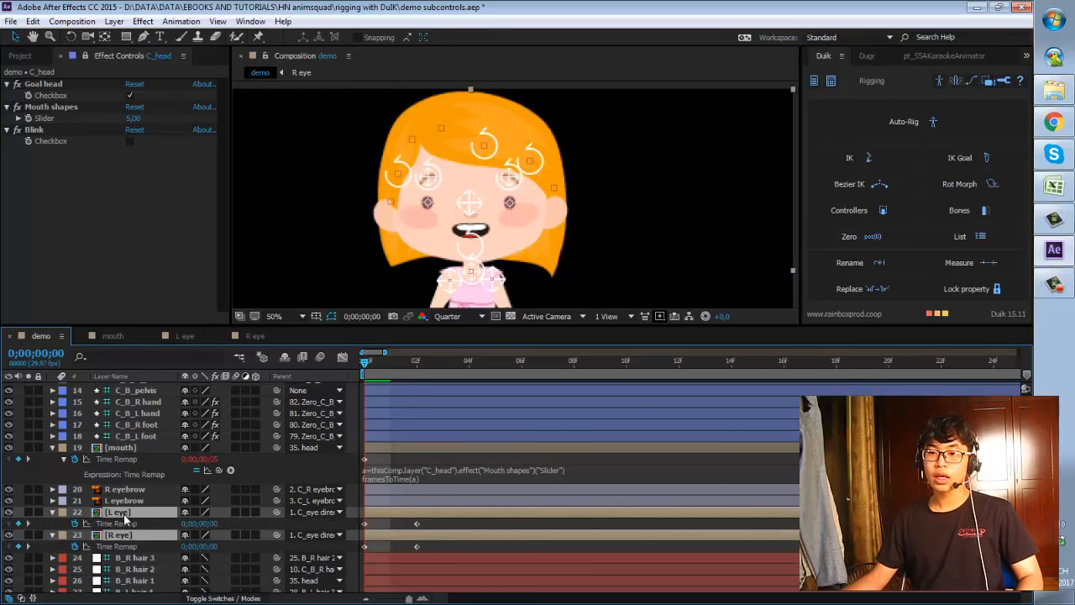
Drive the L eye time remap with an expression storing C_head's Blink checkbox in a and returning framesToTime(a).
{"action": "scroll", "coordinate": [100, 516], "scroll_direction": "down", "scroll_amount": 1}
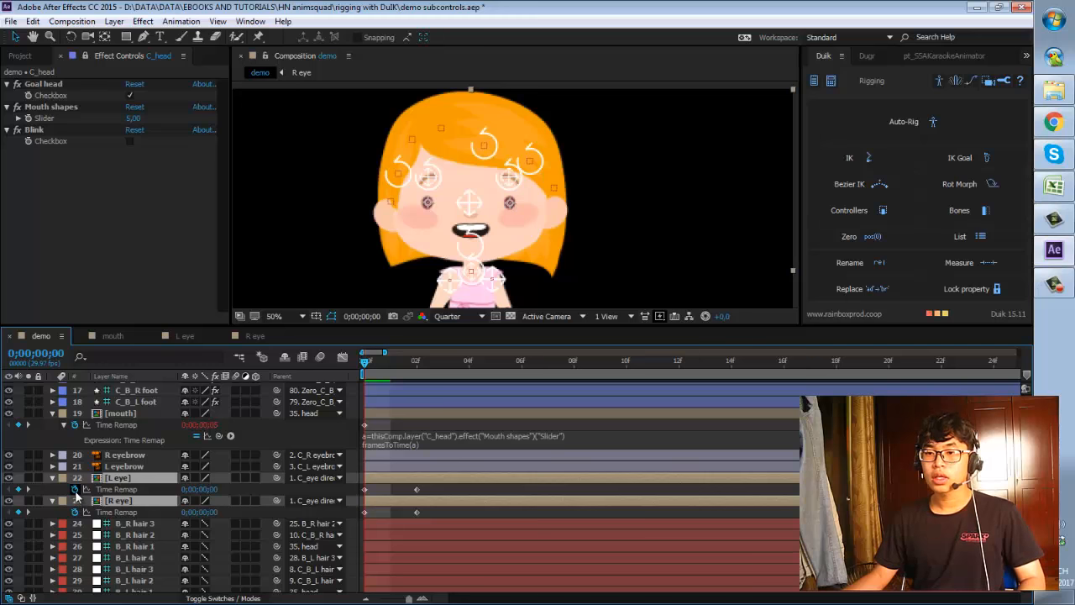
{"action": "left_click", "coordinate": [75, 489], "text": "alt"}
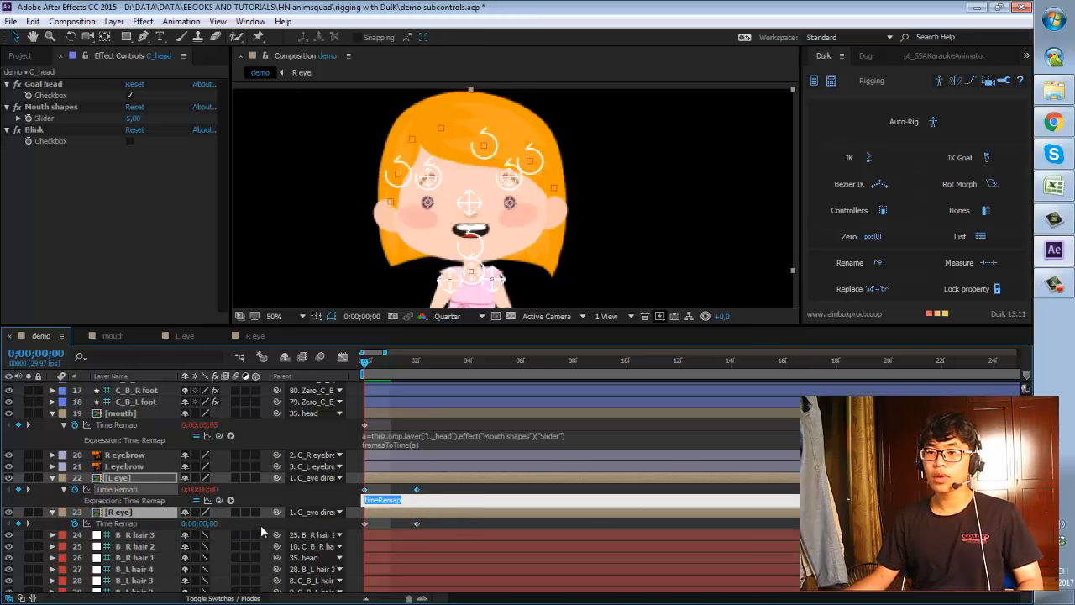
{"action": "left_click_drag", "start_coordinate": [219, 501], "coordinate": [50, 140]}
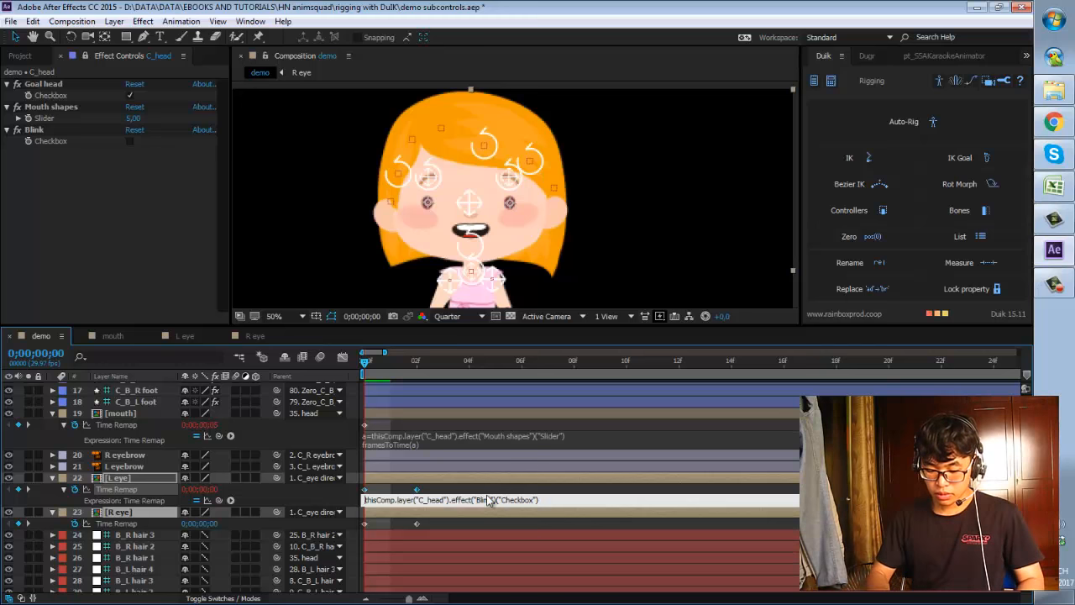
{"action": "type", "text": "a="}
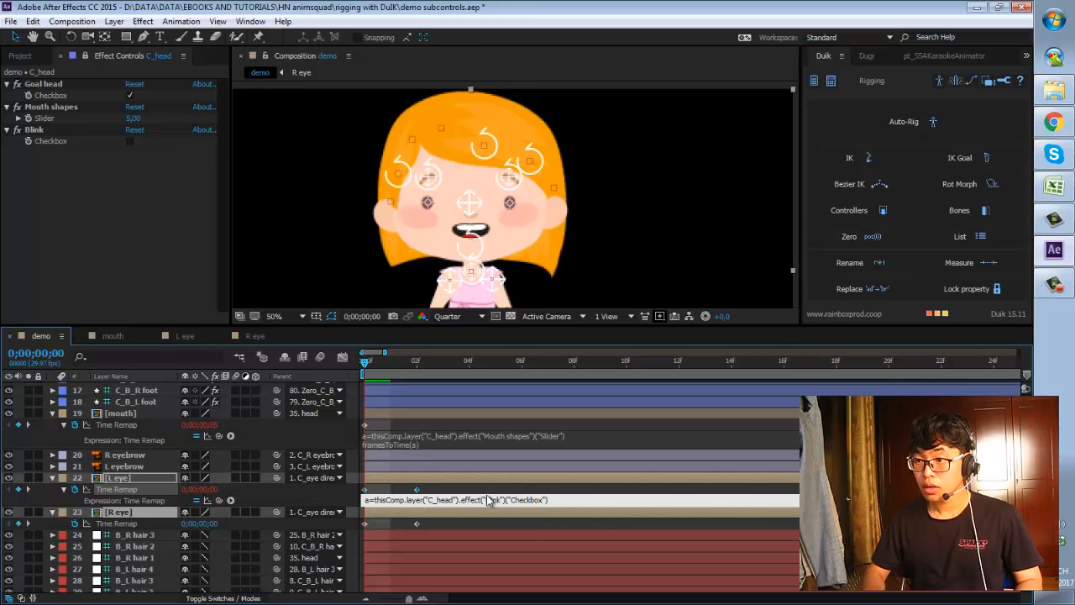
{"action": "key", "text": "Return"}
{"action": "type", "text": "fr"}
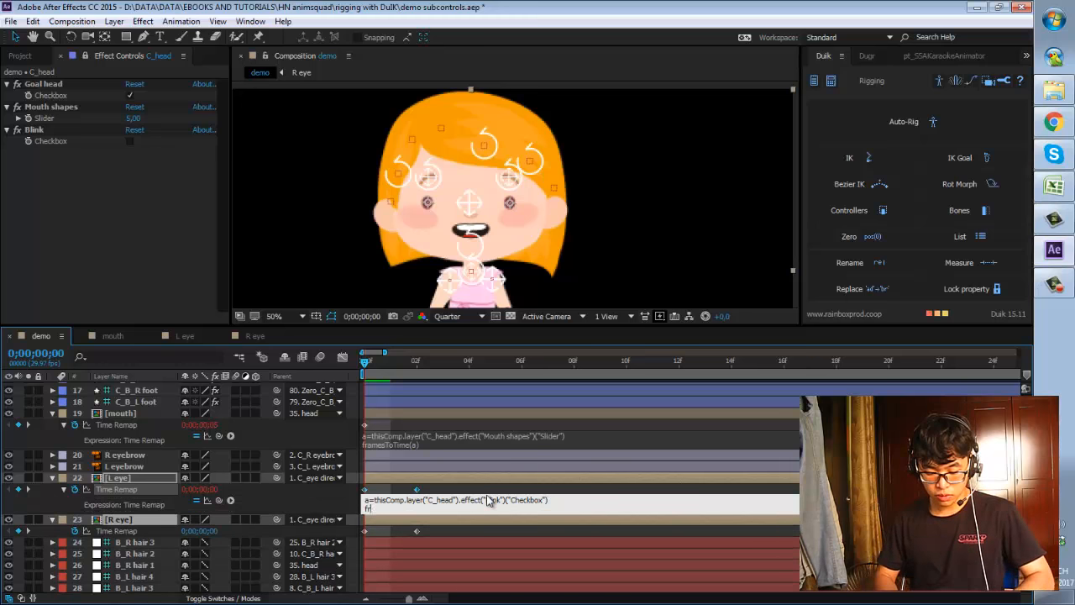
{"action": "type", "text": "amesToTi"}
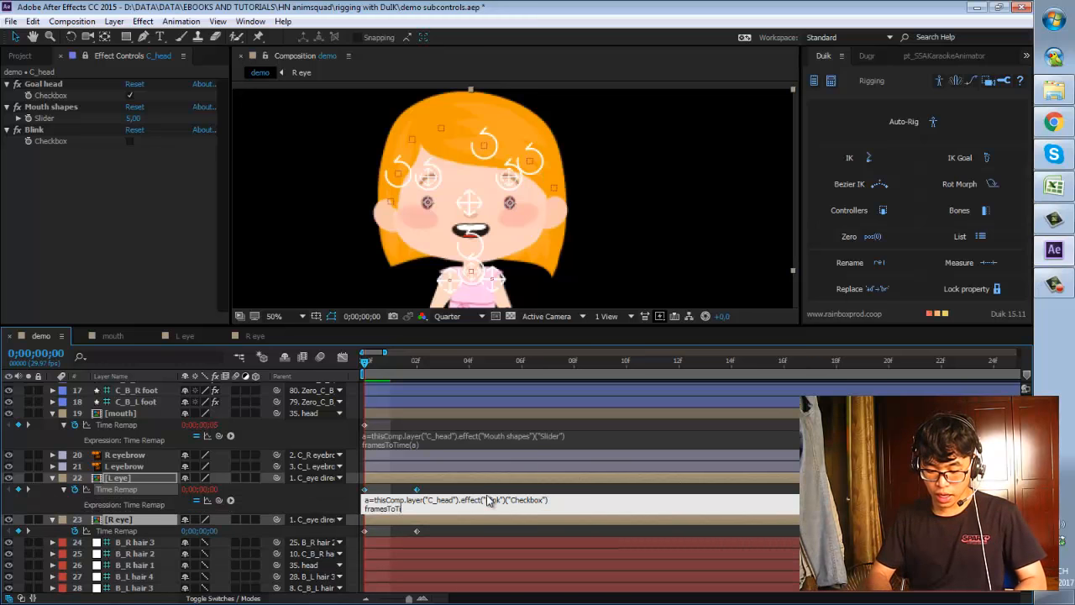
{"action": "type", "text": "me(a)"}
{"action": "key", "text": "KP_Enter"}
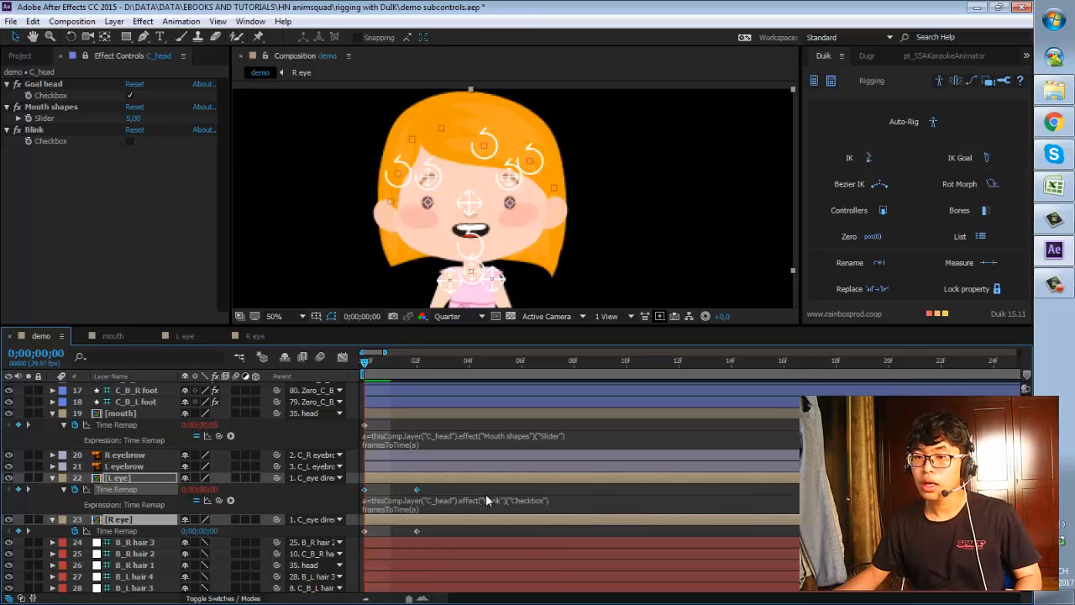
Add an expression to the R eye time remap and copy the L eye's Blink expression into it.
{"action": "left_click", "coordinate": [74, 530], "text": "alt"}
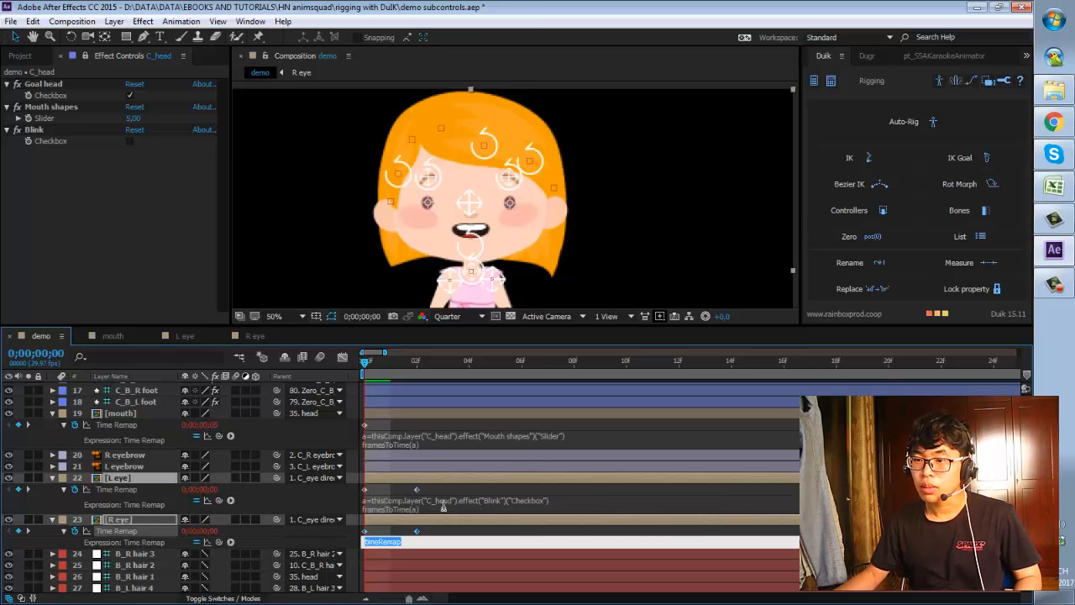
{"action": "left_click", "coordinate": [378, 501]}
{"action": "key", "text": "ctrl+c"}
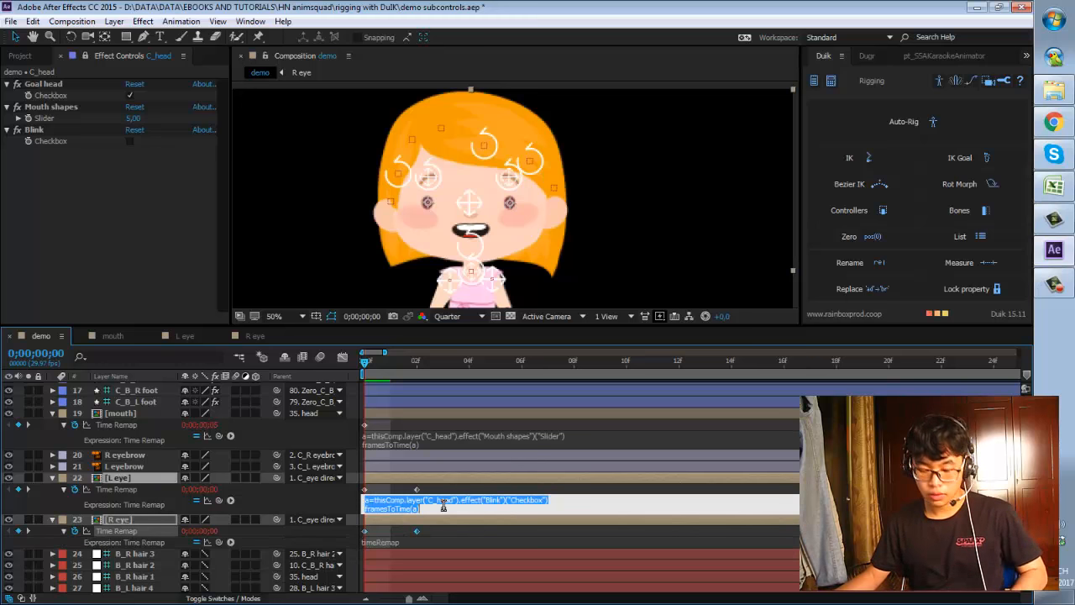
{"action": "left_click", "coordinate": [407, 541]}
{"action": "key", "text": "ctrl+v"}
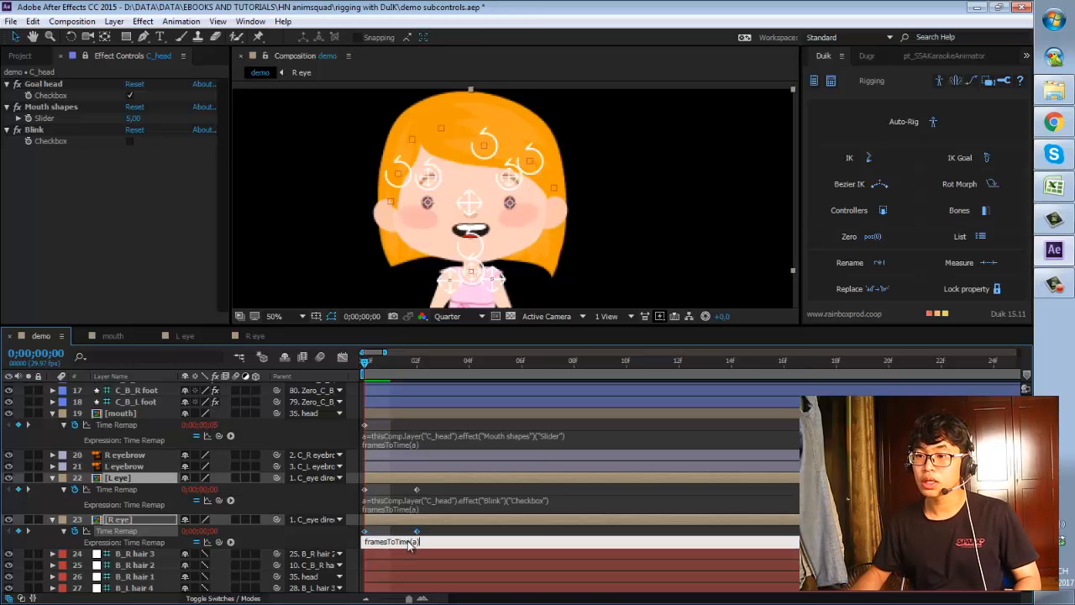
{"action": "key", "text": "KP_Enter"}
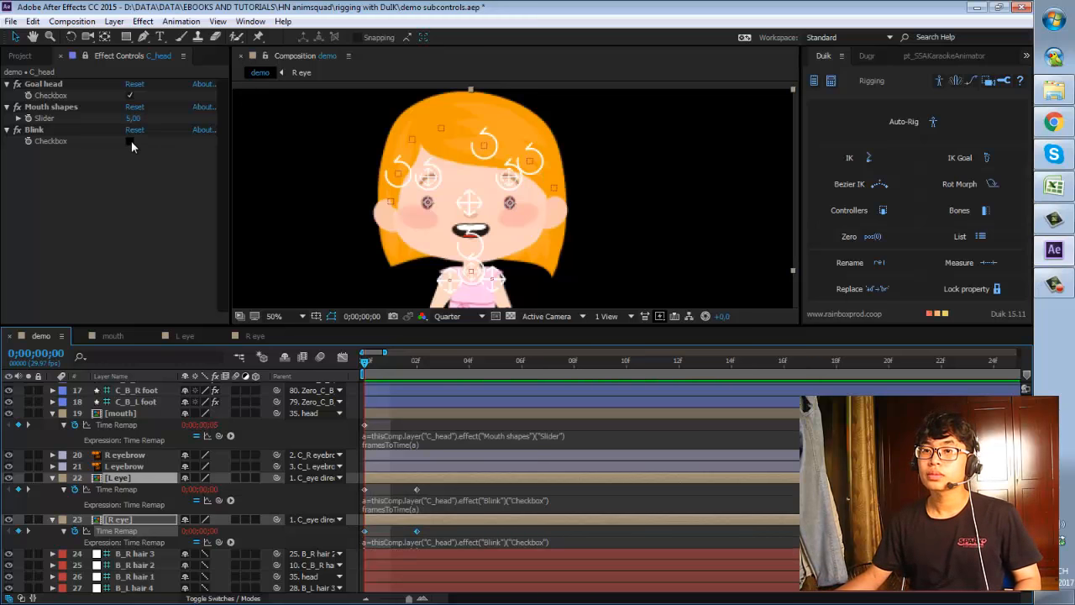
Toggle the Blink checkbox on and off to test both eyes closing and opening, leaving it off.
{"action": "left_click", "coordinate": [131, 141]}
{"action": "left_click", "coordinate": [131, 141]}
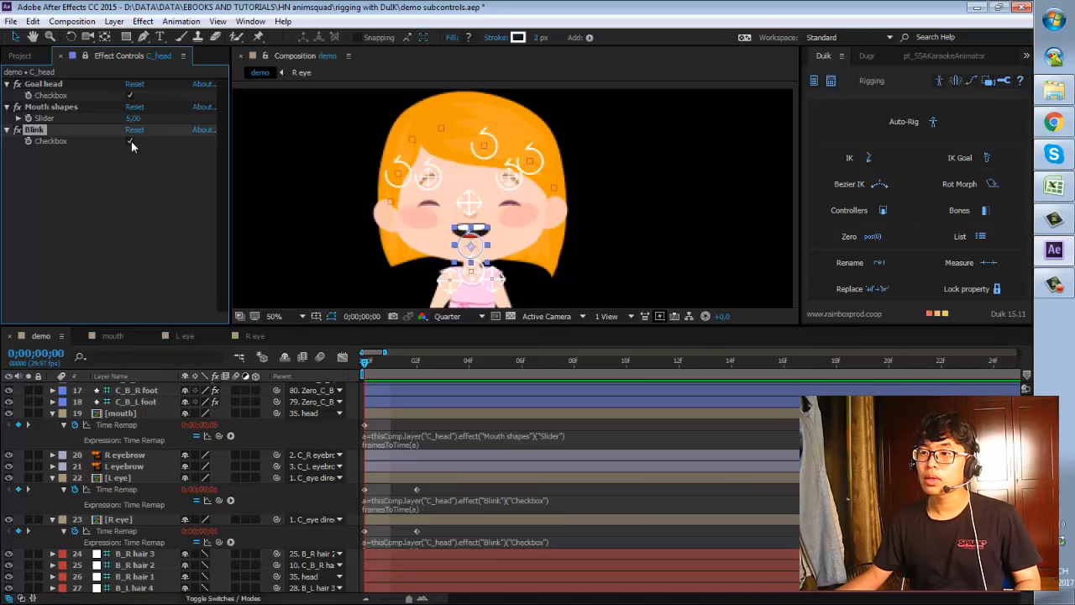
{"action": "left_click", "coordinate": [131, 141]}
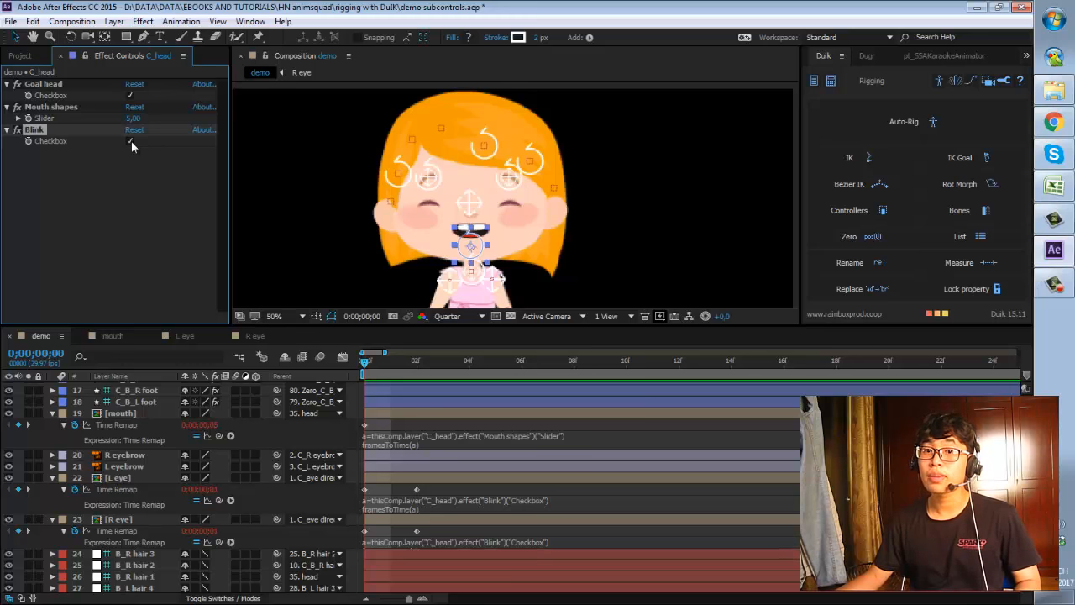
{"action": "left_click", "coordinate": [131, 141]}
{"action": "left_click", "coordinate": [131, 141]}
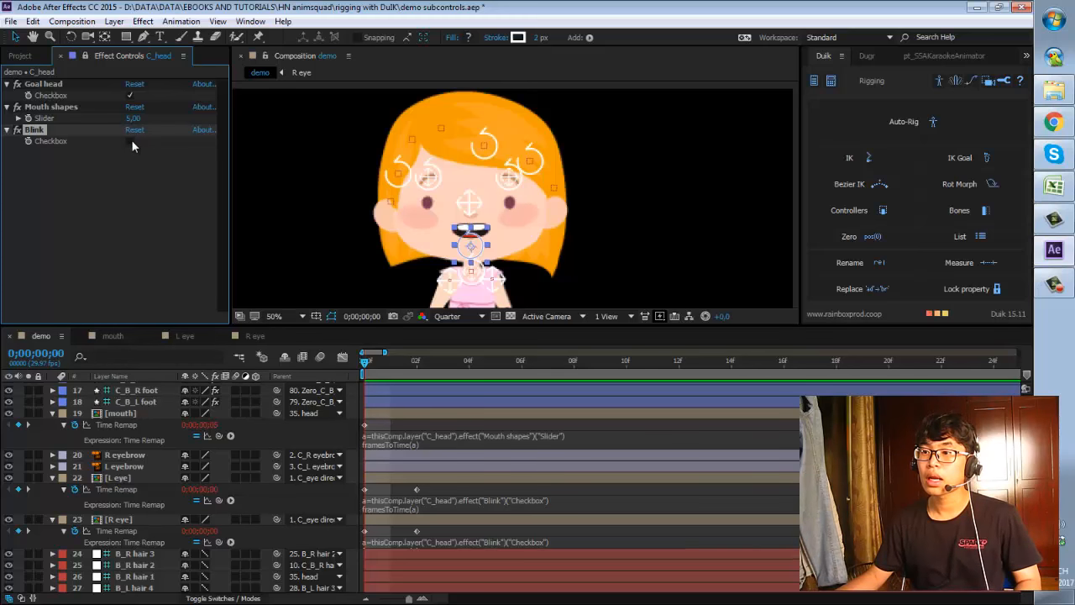
{"action": "left_click", "coordinate": [132, 140]}
{"action": "left_click", "coordinate": [131, 139]}
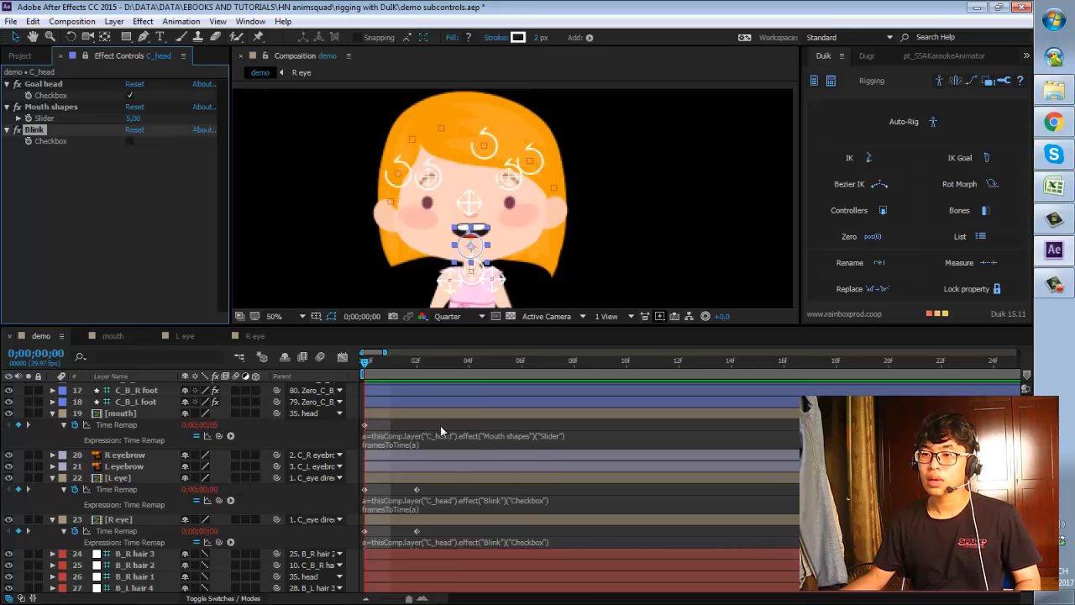
{"action": "left_click_drag", "start_coordinate": [363, 362], "coordinate": [311, 374]}
{"action": "scroll", "coordinate": [419, 271], "scroll_direction": "down", "scroll_amount": 2}
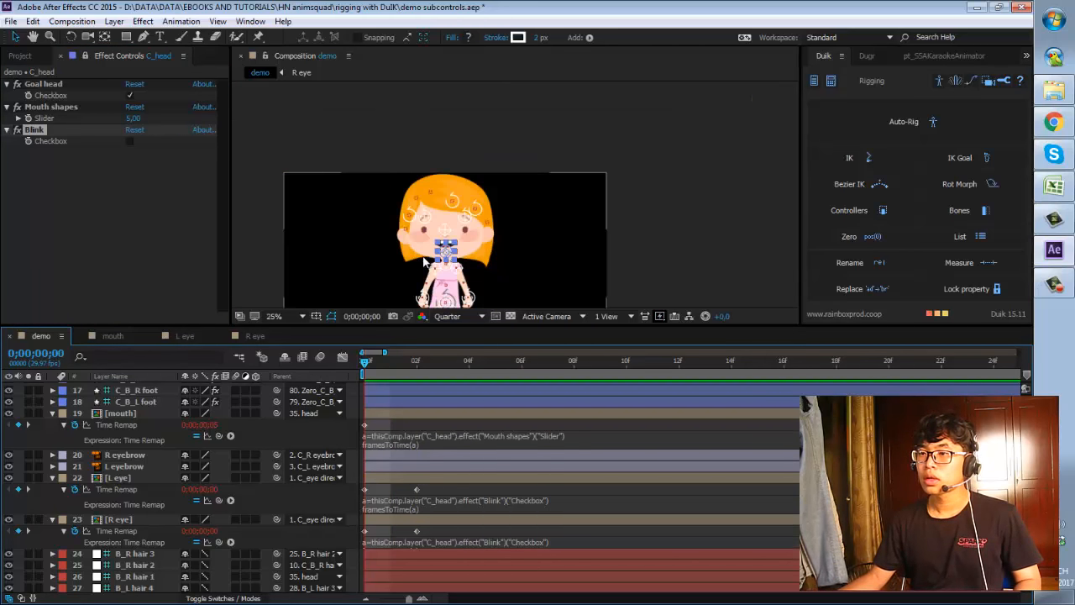
{"action": "left_click", "coordinate": [683, 251]}
{"action": "key", "text": "h"}
{"action": "left_click_drag", "start_coordinate": [626, 206], "coordinate": [609, 141]}
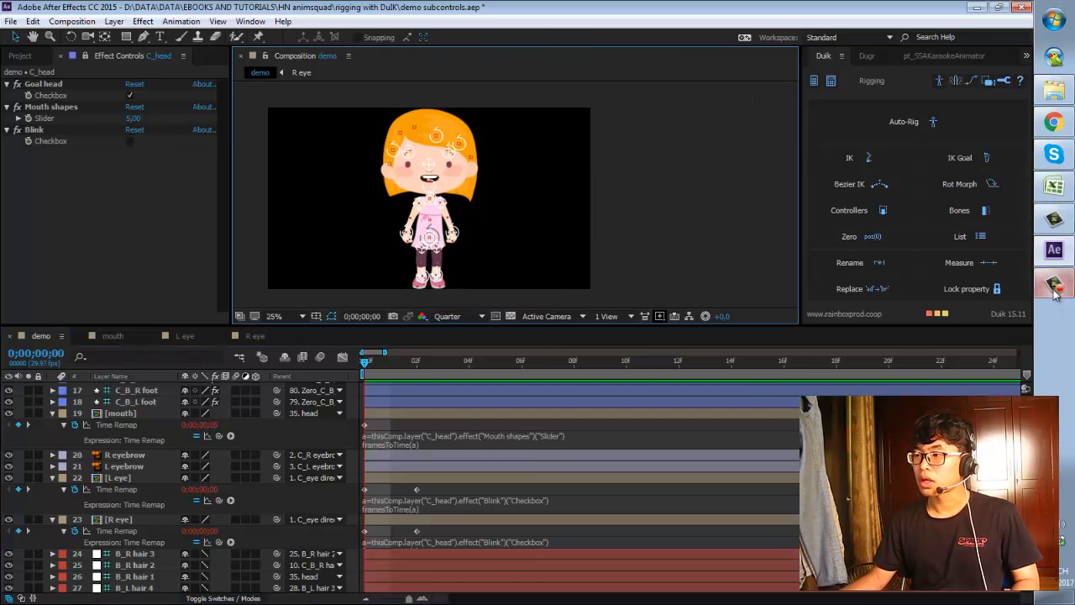
{"action": "left_click", "coordinate": [1054, 285]}
{"action": "left_click", "coordinate": [1054, 286]}
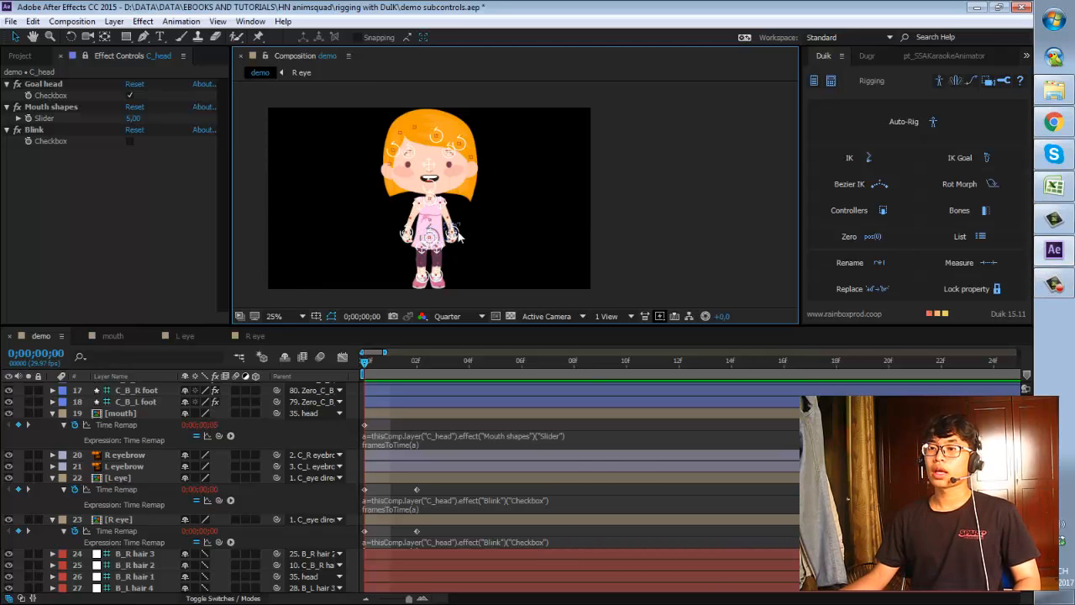
Unlock the effect controls to show the C_B_L hand controller's effects and enable Disable IK for IK B_L elbow.
{"action": "left_click", "coordinate": [457, 237]}
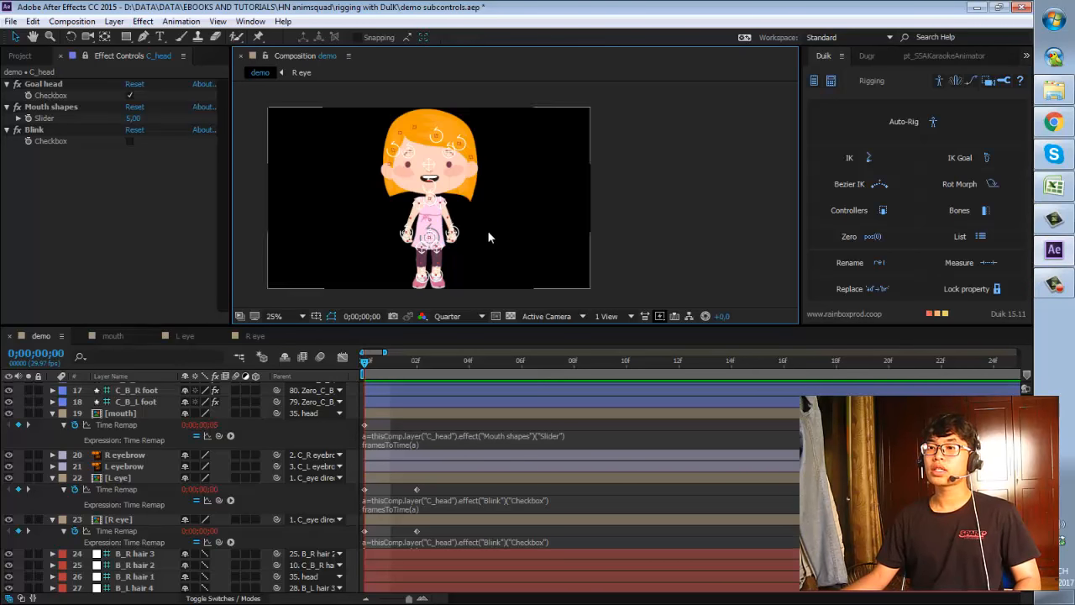
{"action": "left_click", "coordinate": [85, 56]}
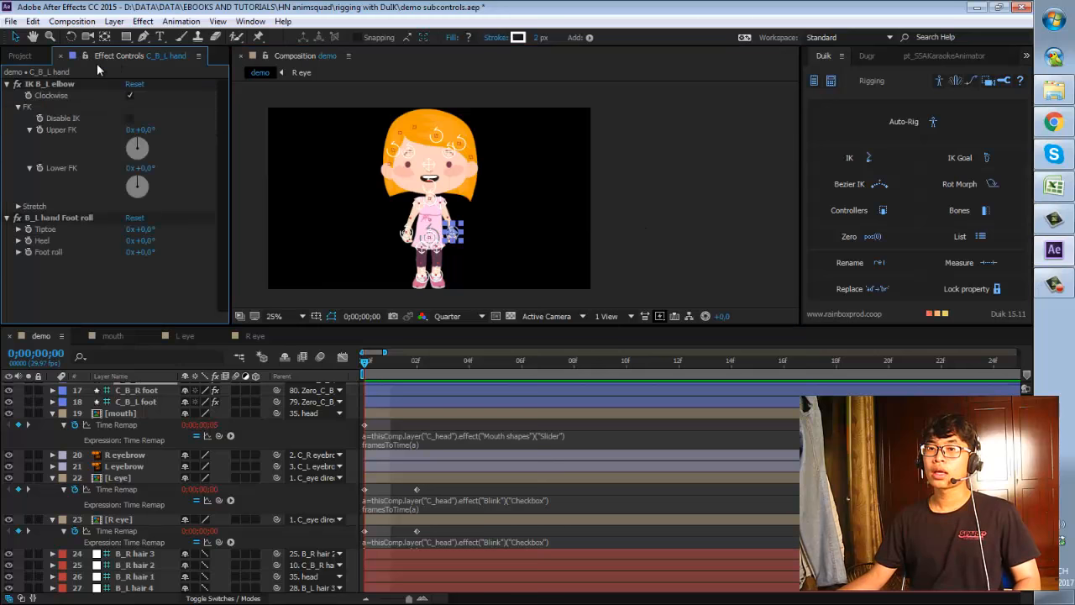
{"action": "left_click", "coordinate": [130, 118]}
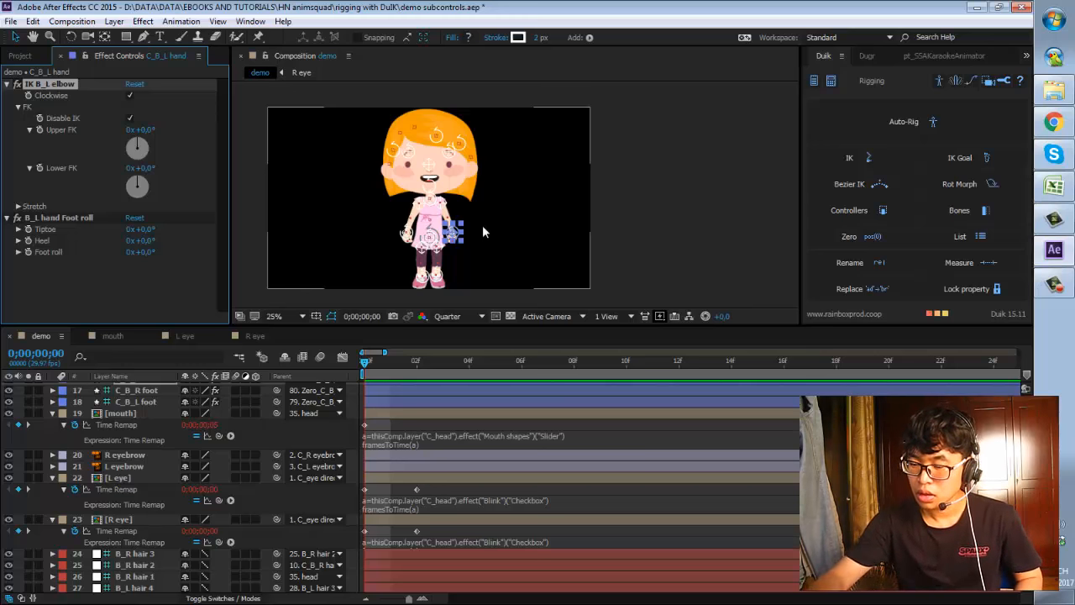
{"action": "left_click", "coordinate": [663, 175]}
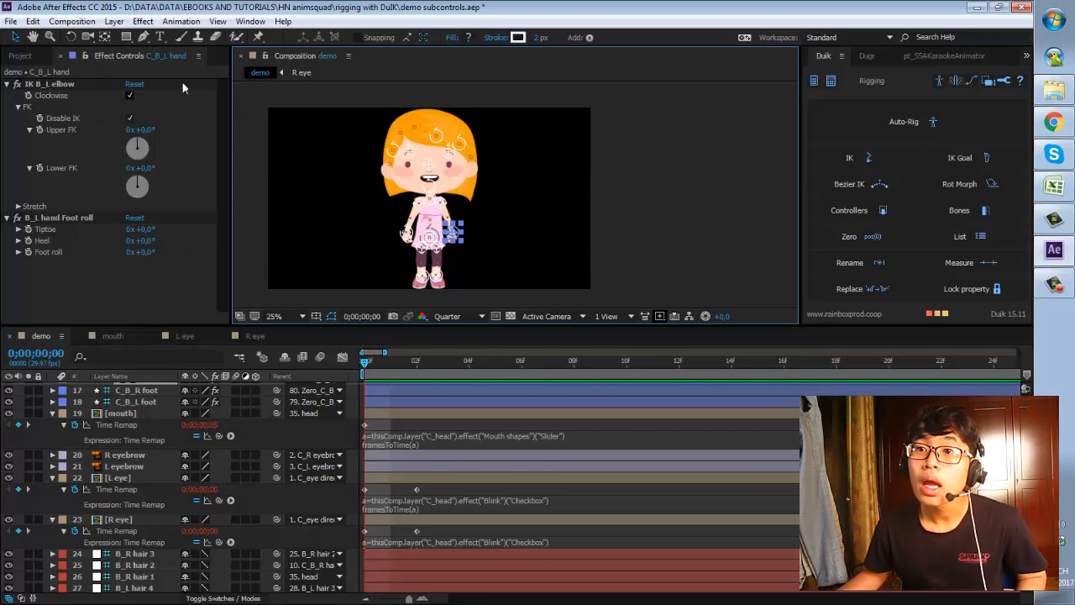
Lock the effect controls on the C_B_L hand controller and add an Angle Control effect to it.
{"action": "left_click", "coordinate": [86, 56]}
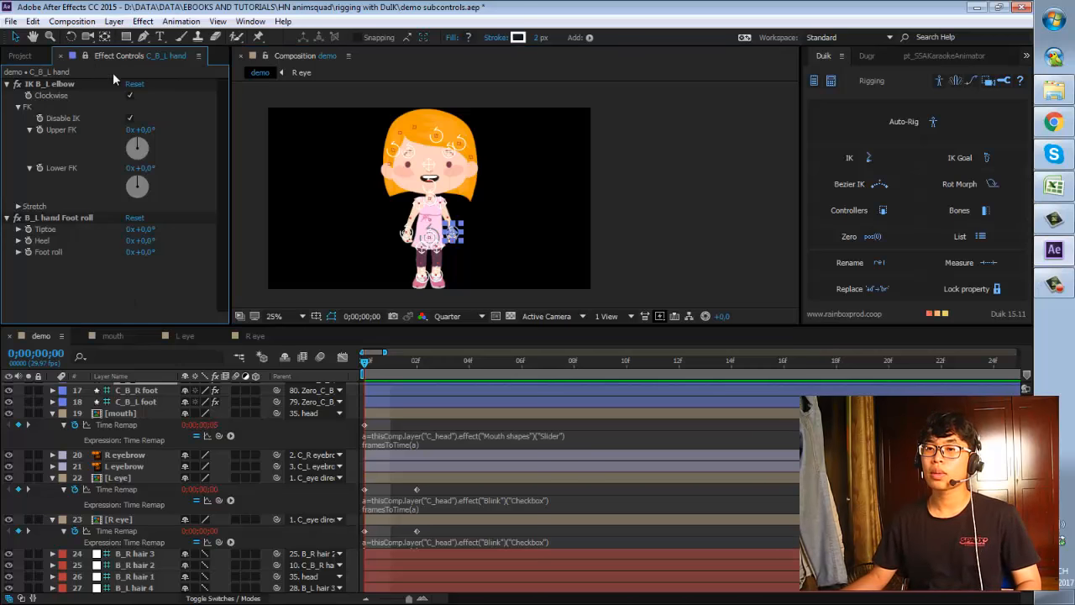
{"action": "right_click", "coordinate": [127, 267]}
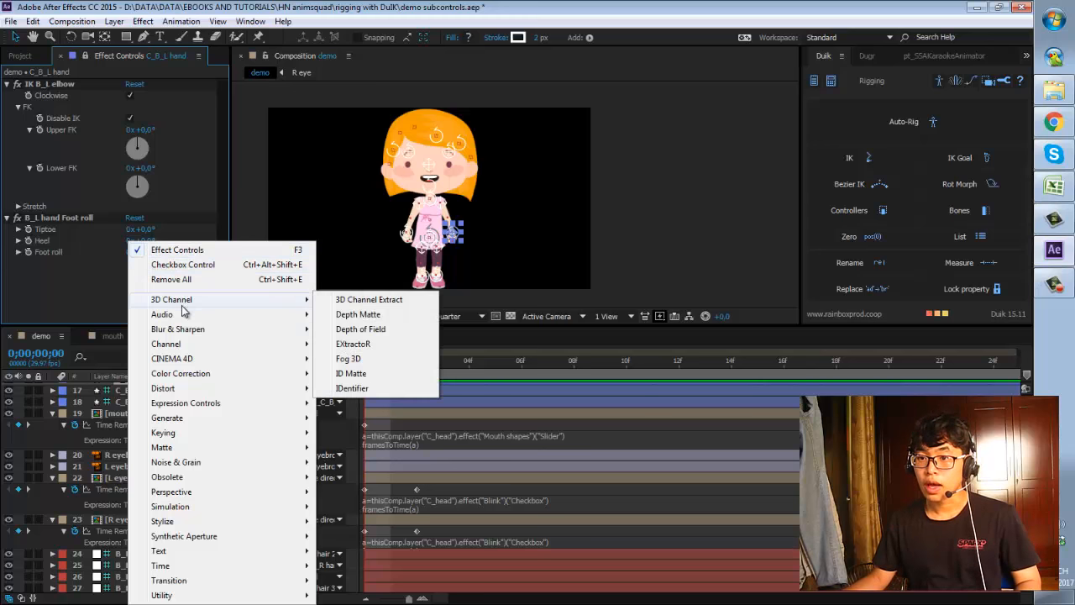
{"action": "mouse_move", "coordinate": [195, 405]}
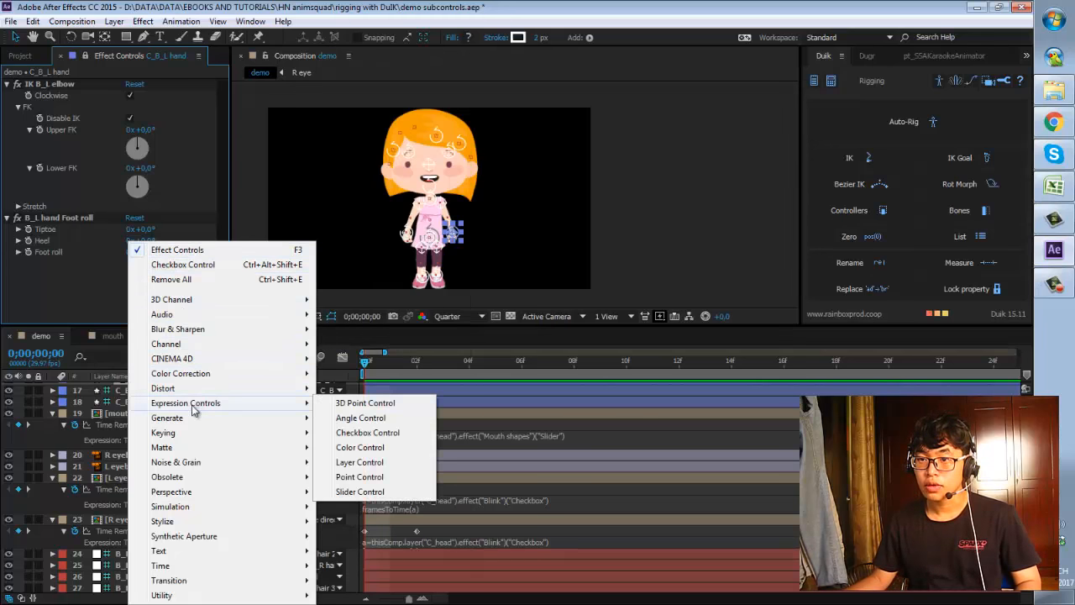
{"action": "left_click", "coordinate": [361, 417]}
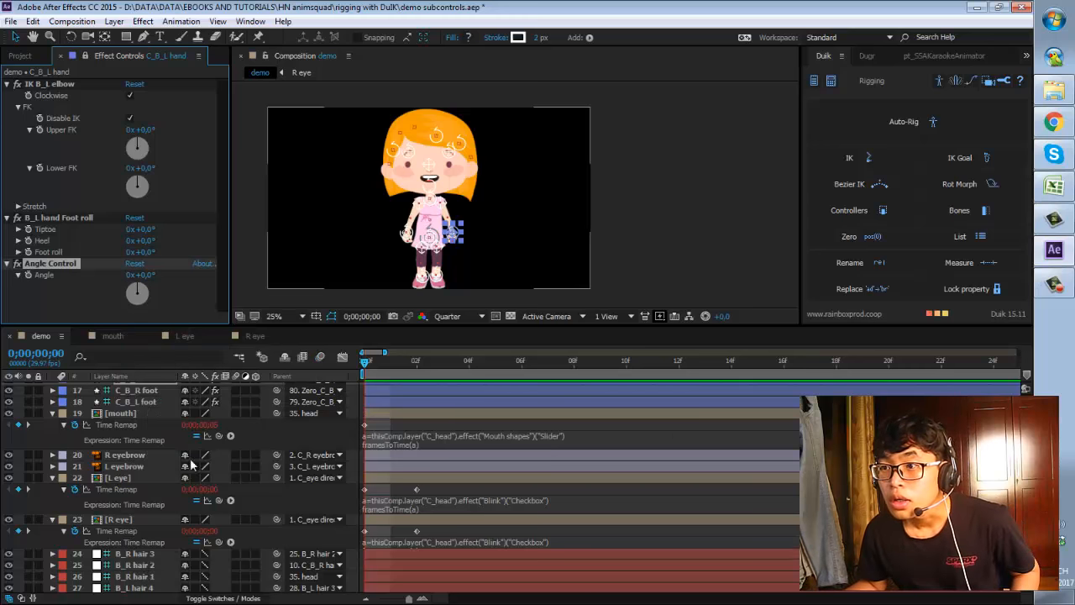
Place the new Angle Control effect above B_L hand Foot roll and rename it wrist.
{"action": "scroll", "coordinate": [414, 236], "scroll_direction": "up", "scroll_amount": 2}
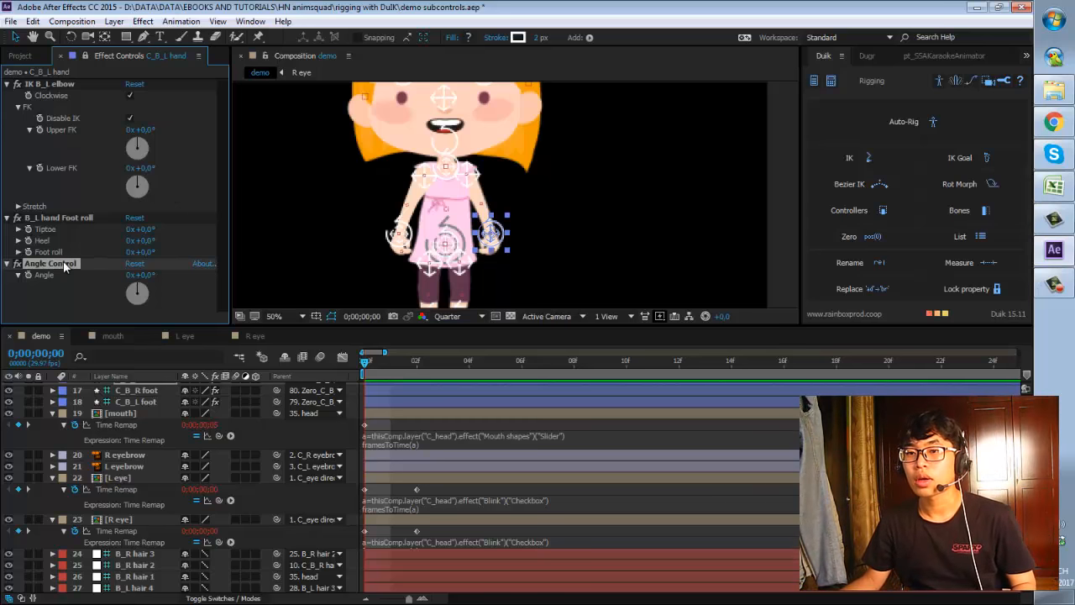
{"action": "left_click_drag", "start_coordinate": [64, 266], "coordinate": [76, 220]}
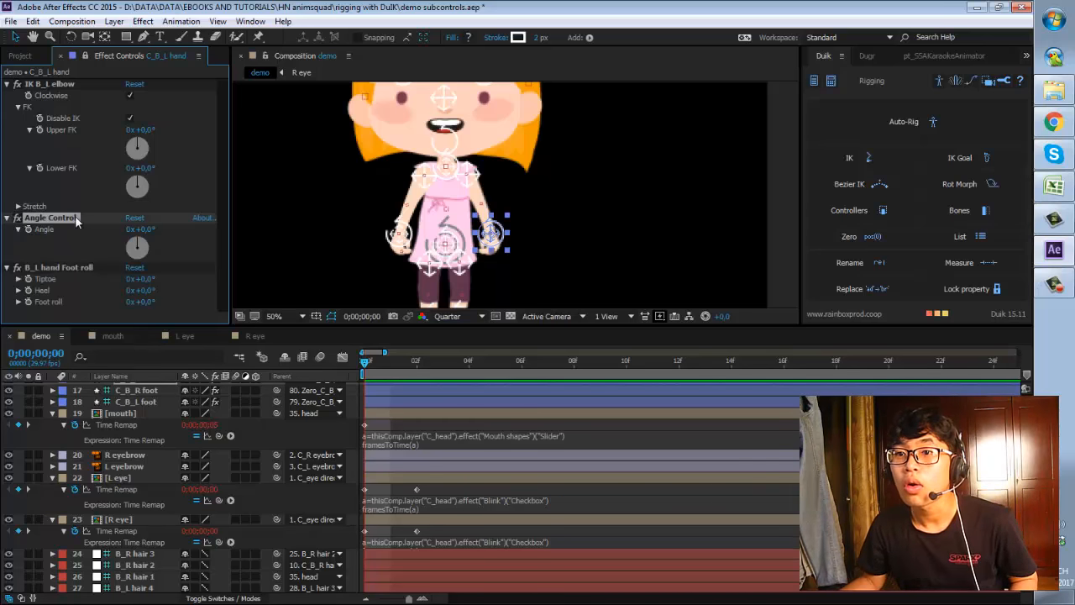
{"action": "key", "text": "Return"}
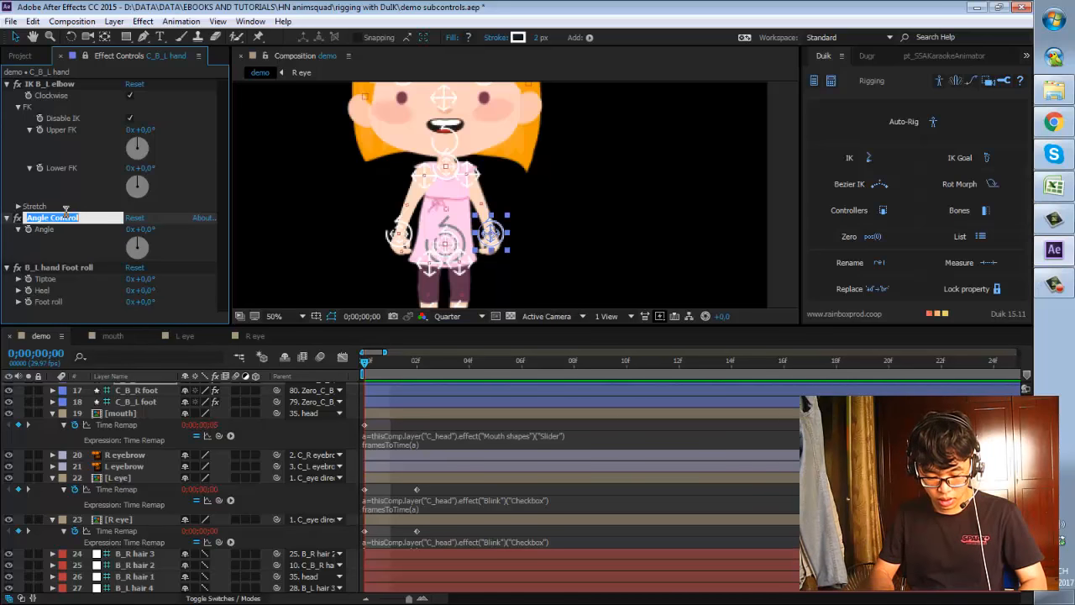
{"action": "type", "text": "wr"}
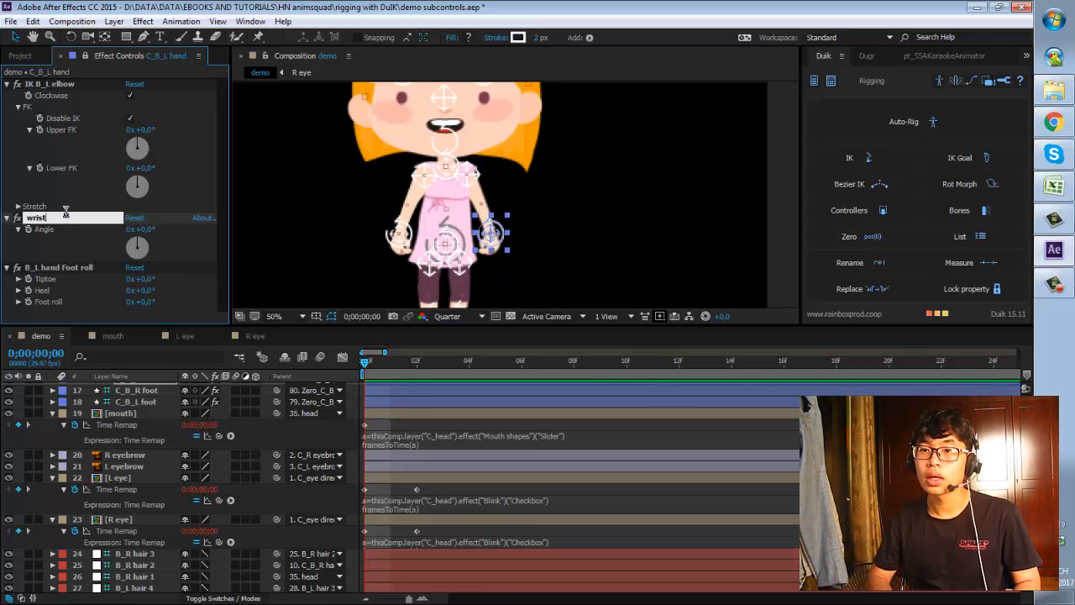
{"action": "type", "text": "ist"}
{"action": "key", "text": "Return"}
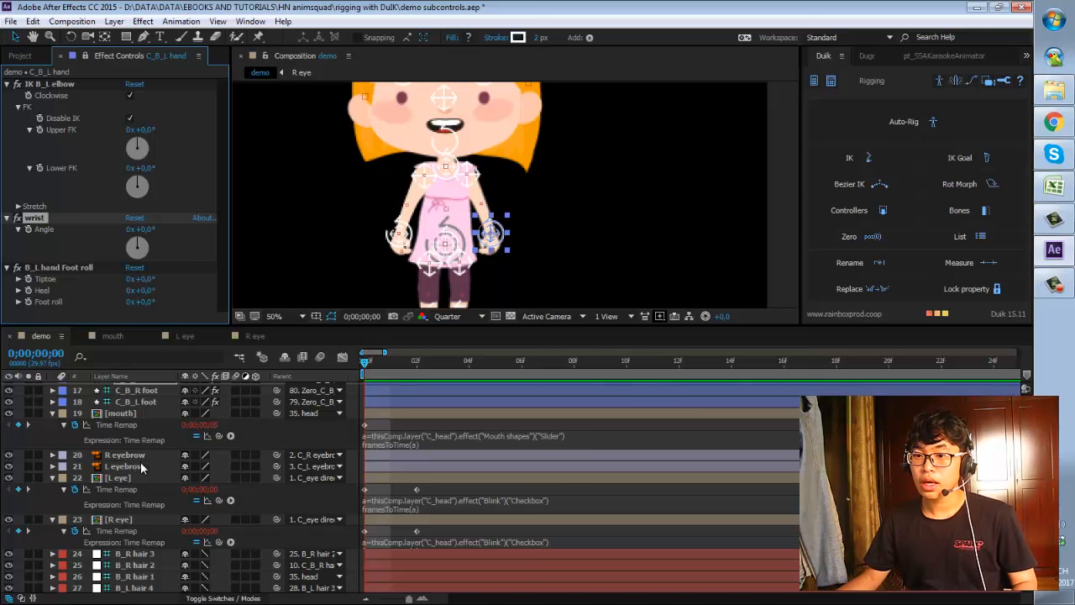
Find the B_L hand bone layer and reveal its Rotation property with the expression.
{"action": "scroll", "coordinate": [141, 470], "scroll_direction": "down", "scroll_amount": 1}
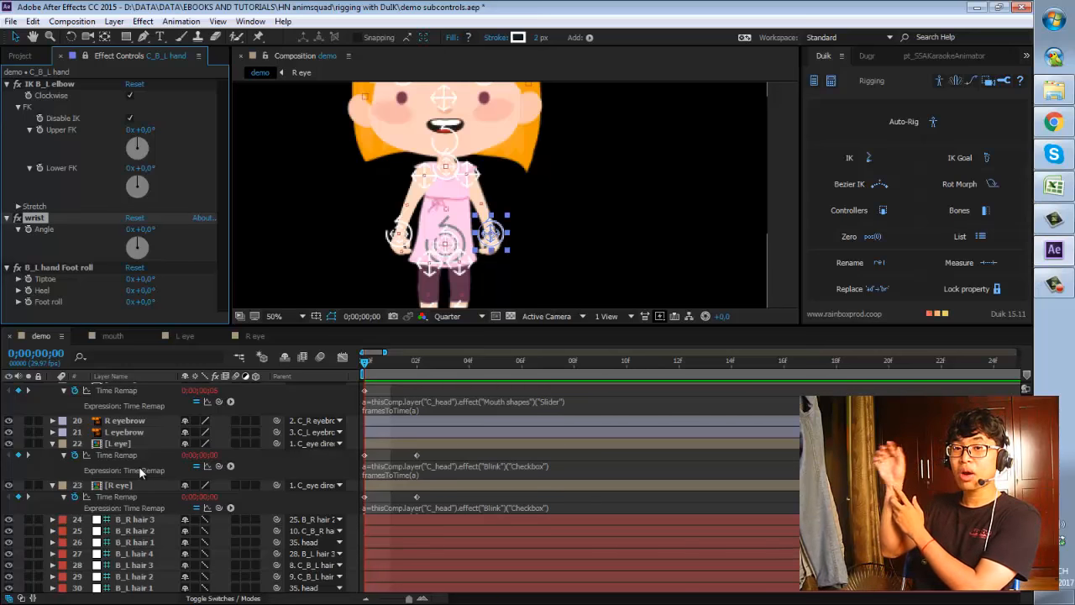
{"action": "scroll", "coordinate": [141, 464], "scroll_direction": "down", "scroll_amount": 9}
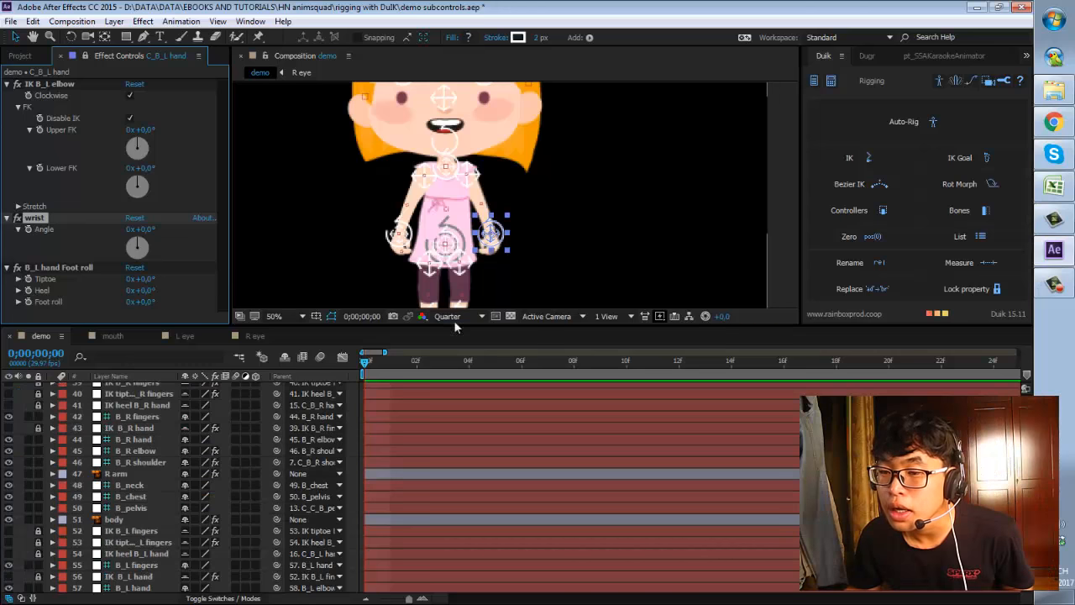
{"action": "scroll", "coordinate": [143, 520], "scroll_direction": "down", "scroll_amount": 1}
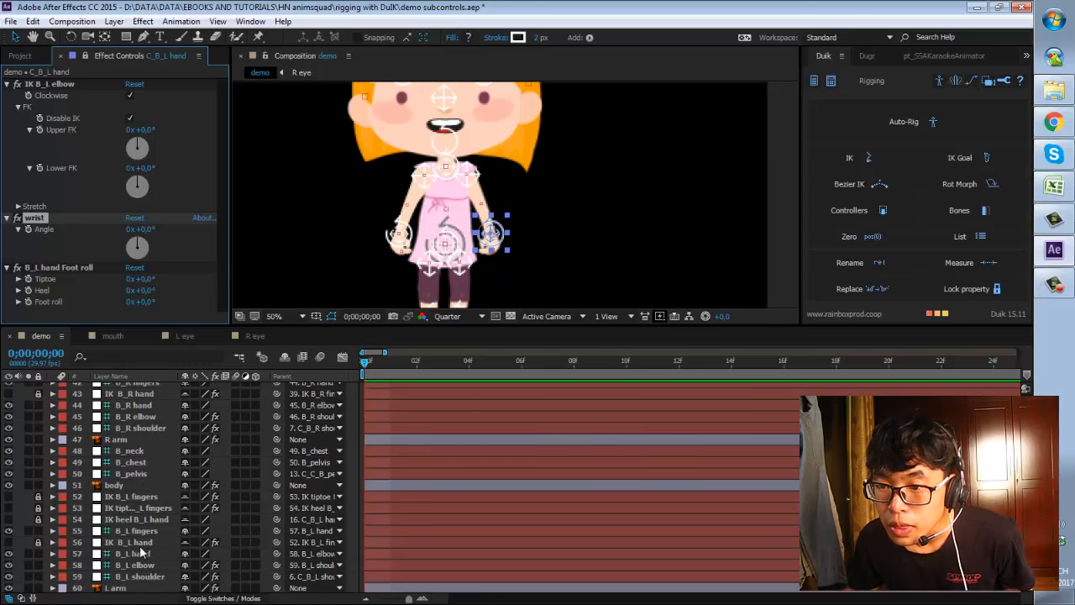
{"action": "left_click", "coordinate": [135, 552]}
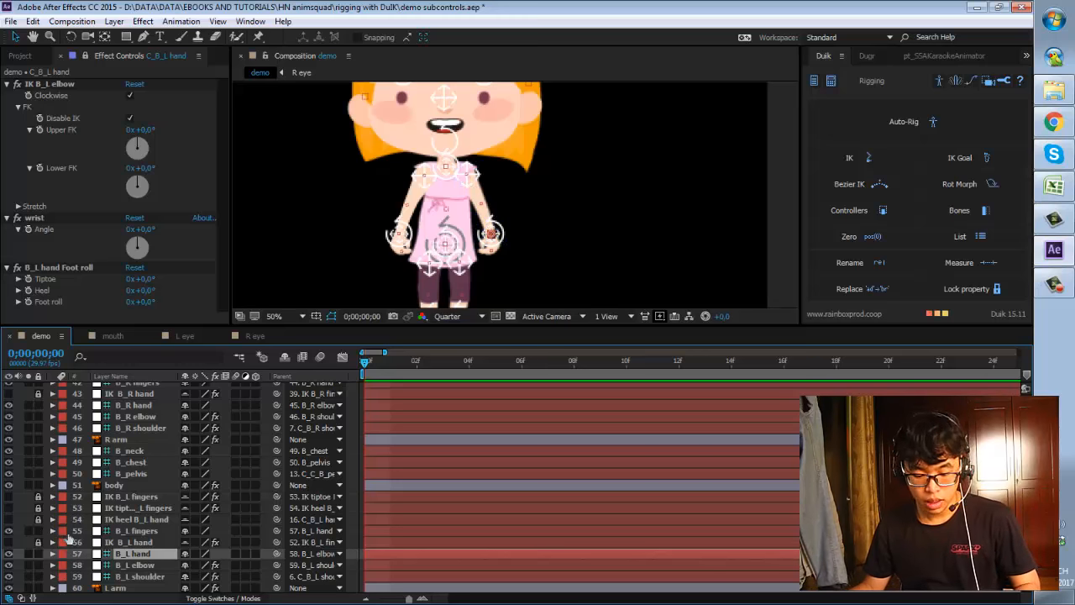
{"action": "key", "text": "r"}
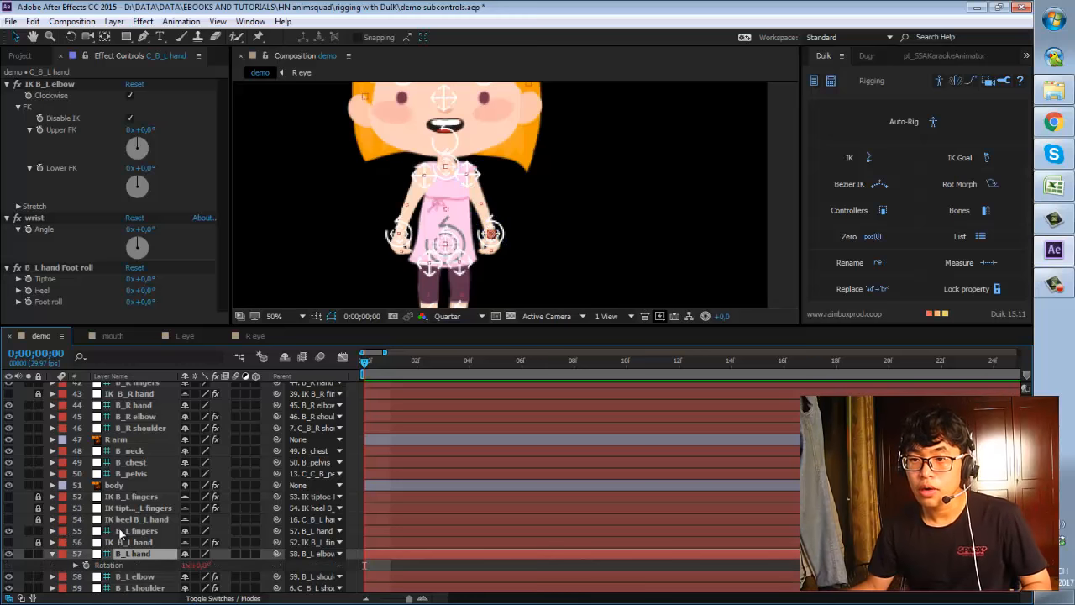
{"action": "left_click", "coordinate": [77, 565]}
{"action": "scroll", "coordinate": [153, 504], "scroll_direction": "down", "scroll_amount": 1}
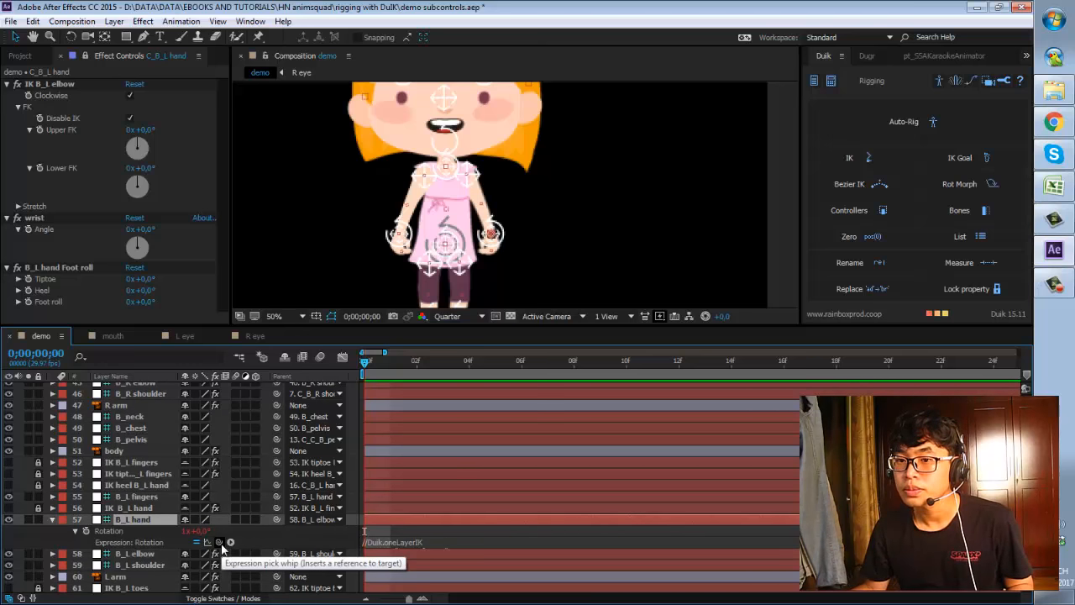
Begin the B_L hand rotation expression with an if condition requiring C_B_L hand's IK B_L elbow Disable IK==0, followed by an opening brace.
{"action": "left_click", "coordinate": [375, 542]}
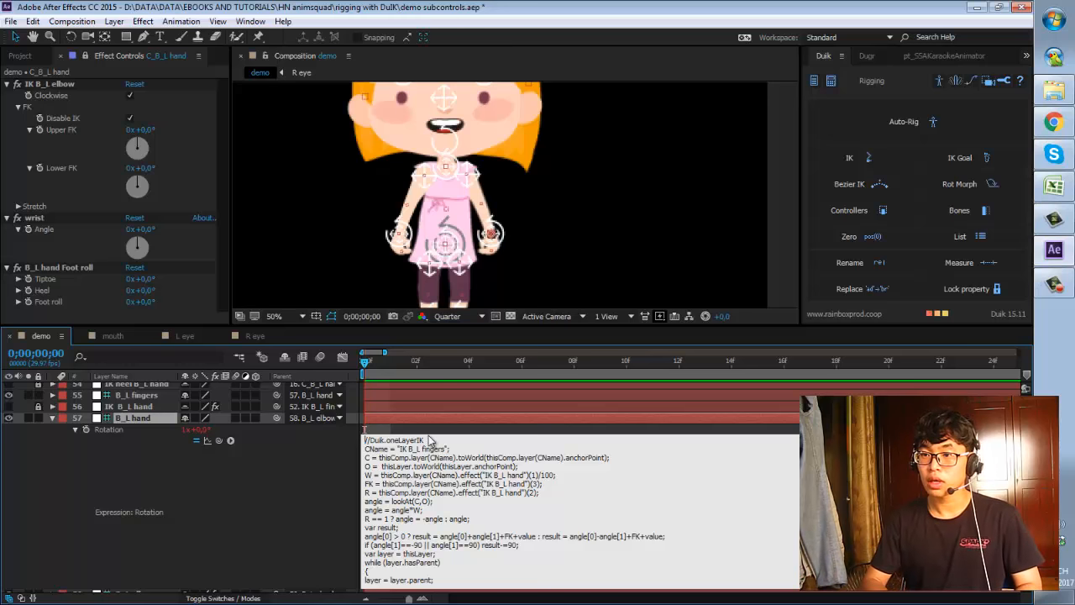
{"action": "type", "text": "if("}
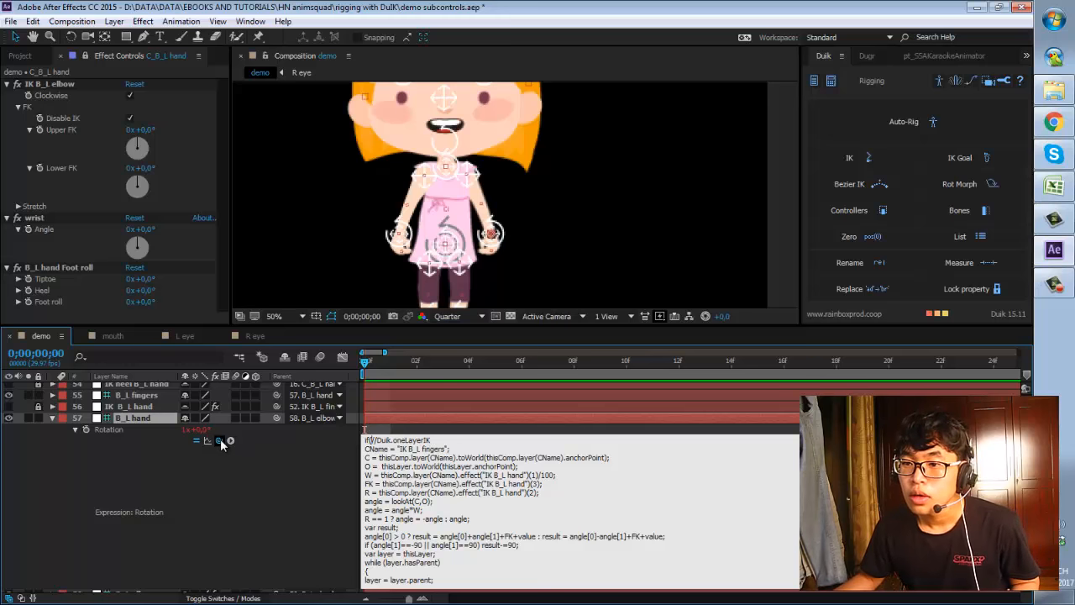
{"action": "left_click_drag", "start_coordinate": [218, 440], "coordinate": [84, 116]}
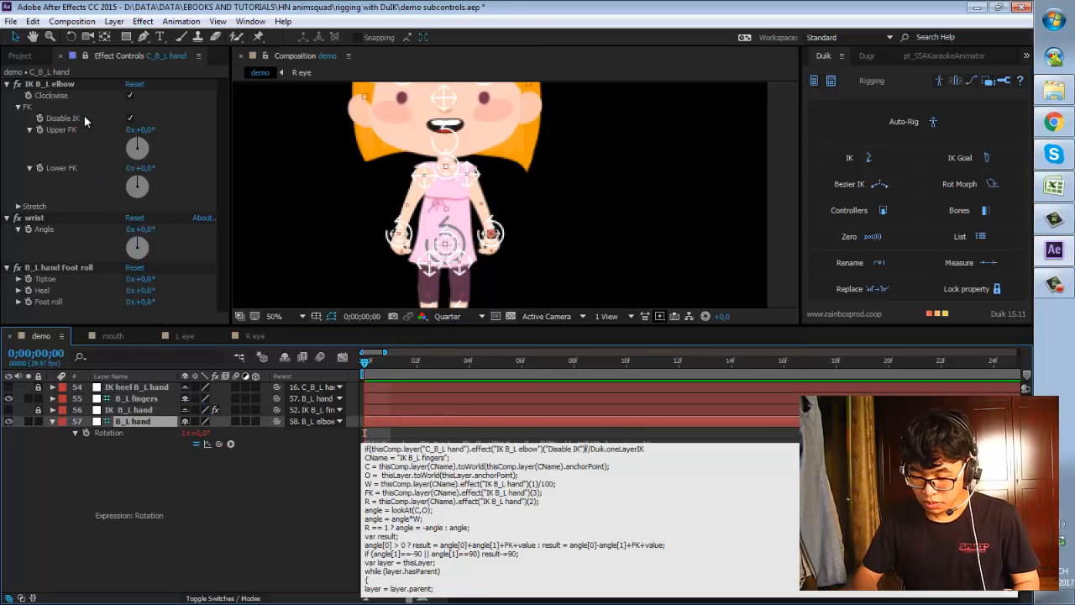
{"action": "type", "text": "==0)"}
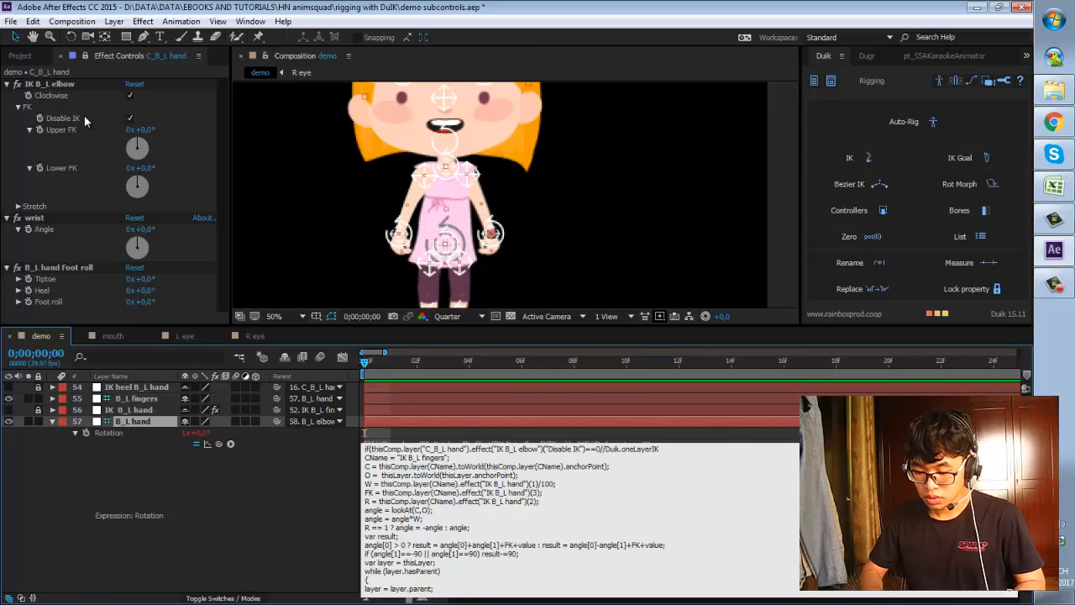
{"action": "type", "text": ")"}
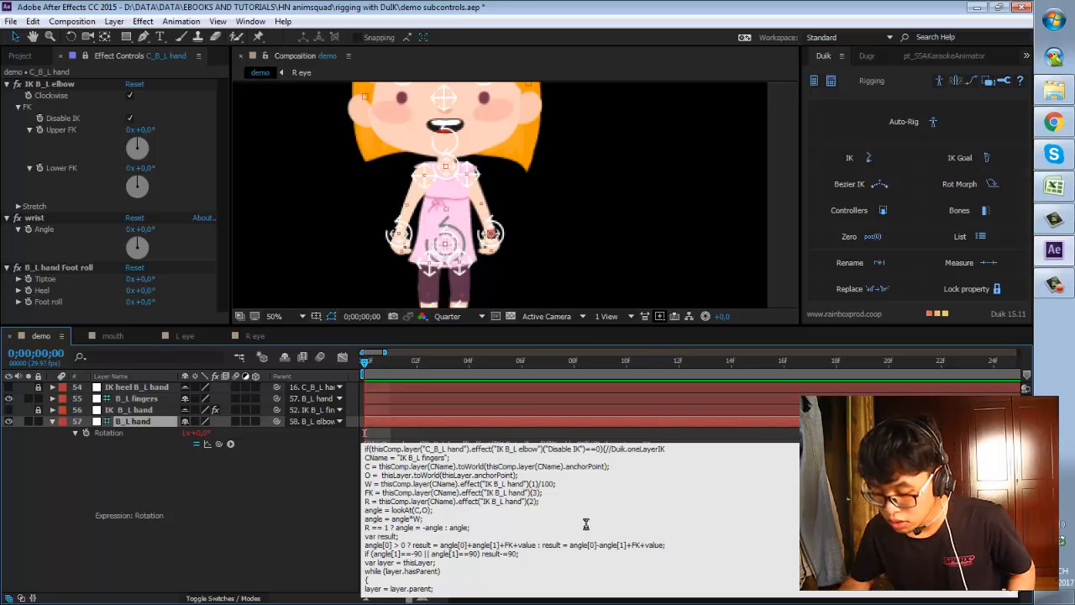
{"action": "key", "text": "Return"}
Close the if block after result; and add an else block returning C_B_L hand's wrist Angle, then apply the expression.
{"action": "scroll", "coordinate": [585, 524], "scroll_direction": "down", "scroll_amount": 2}
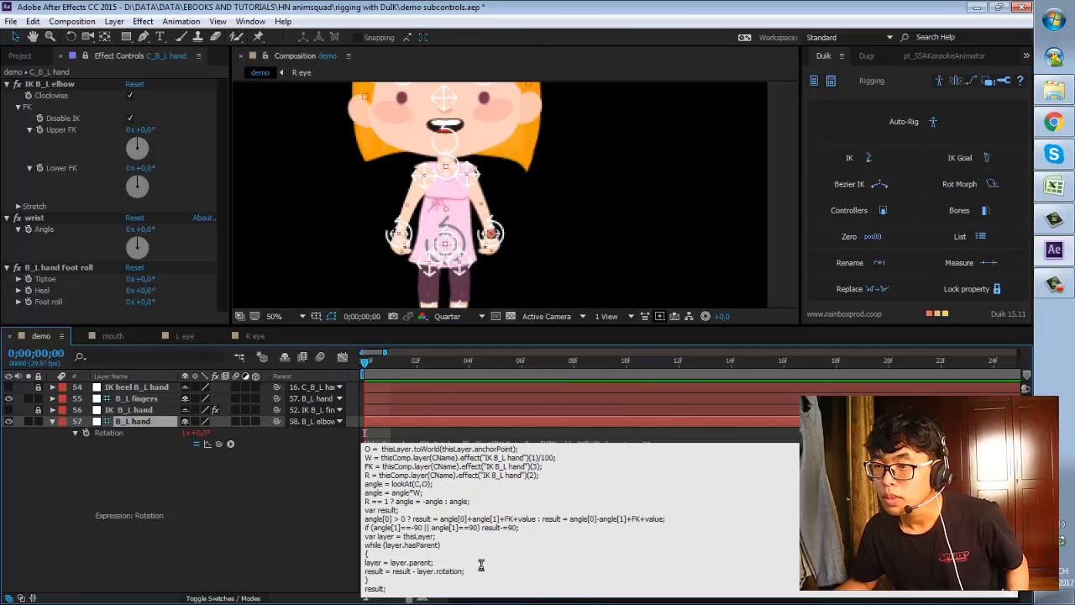
{"action": "left_click", "coordinate": [445, 589]}
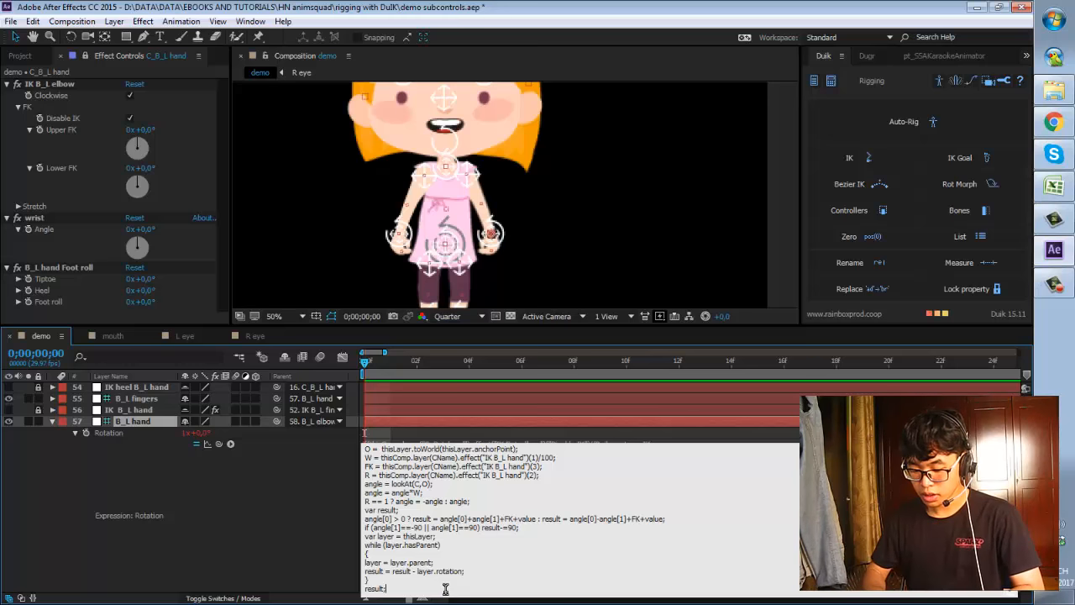
{"action": "type", "text": "}"}
{"action": "key", "text": "Return"}
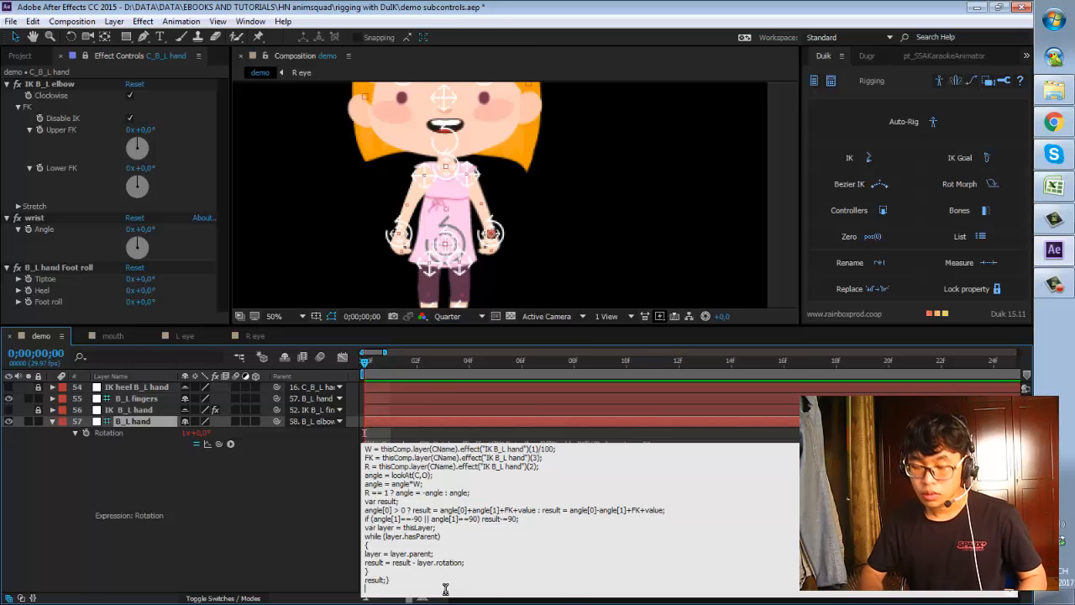
{"action": "type", "text": "else"}
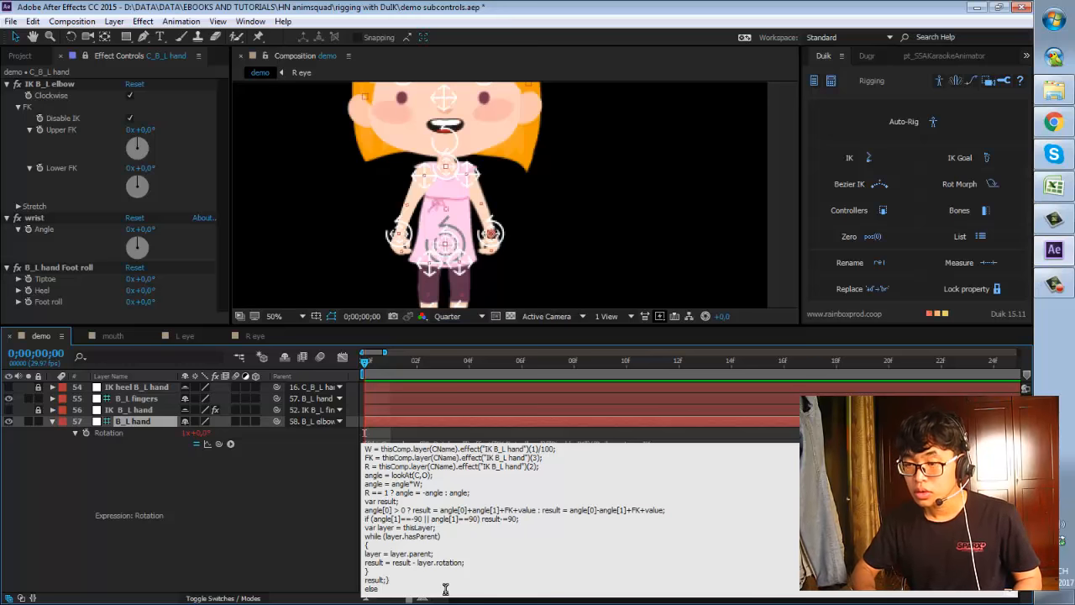
{"action": "key", "text": "Return"}
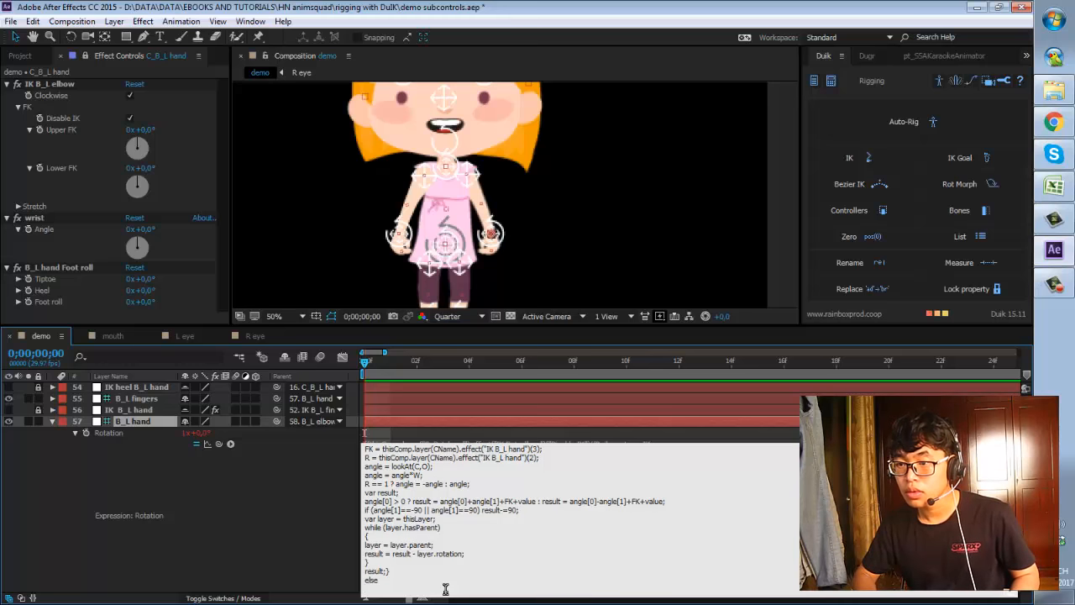
{"action": "type", "text": "{"}
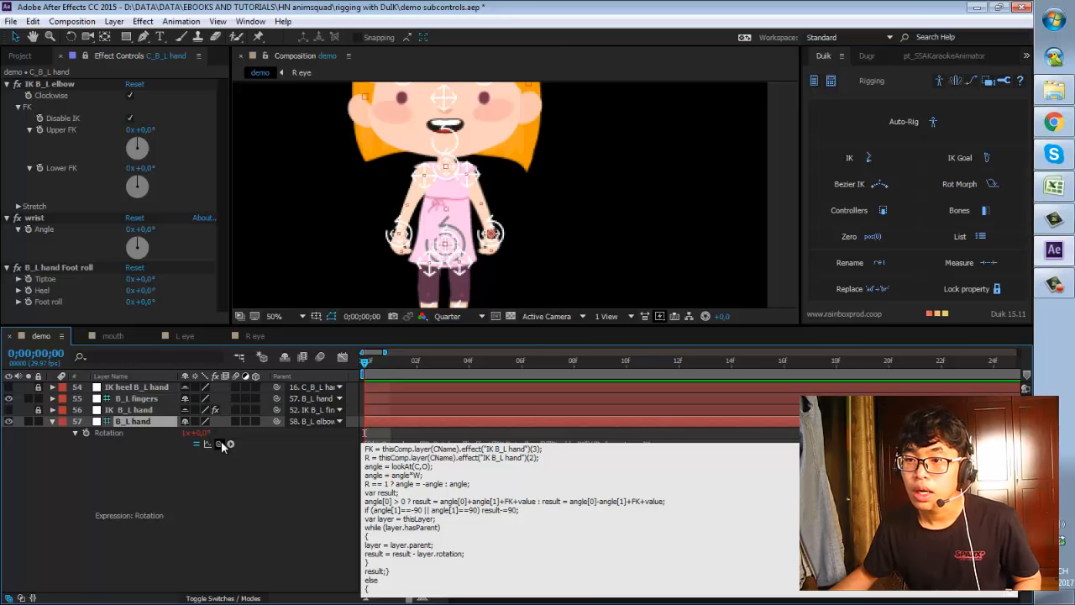
{"action": "left_click_drag", "start_coordinate": [219, 443], "coordinate": [74, 235]}
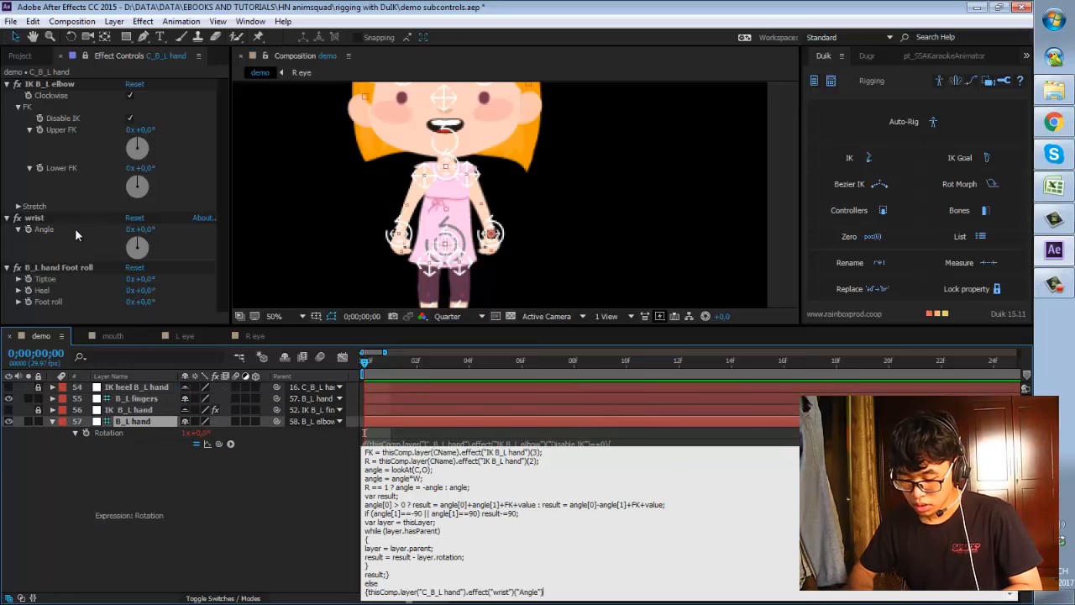
{"action": "type", "text": "}"}
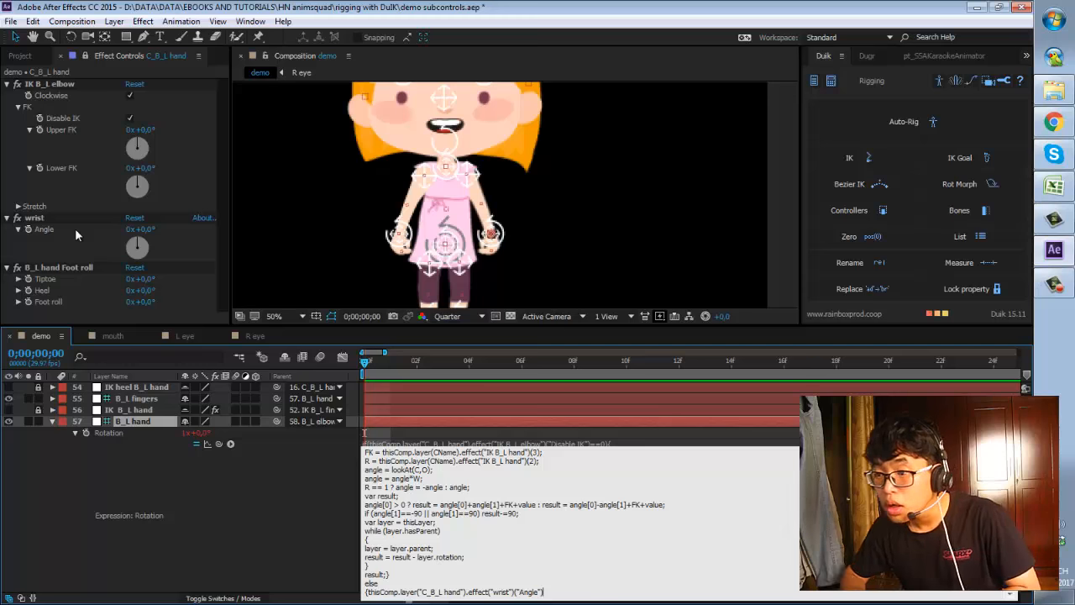
{"action": "left_click", "coordinate": [54, 234]}
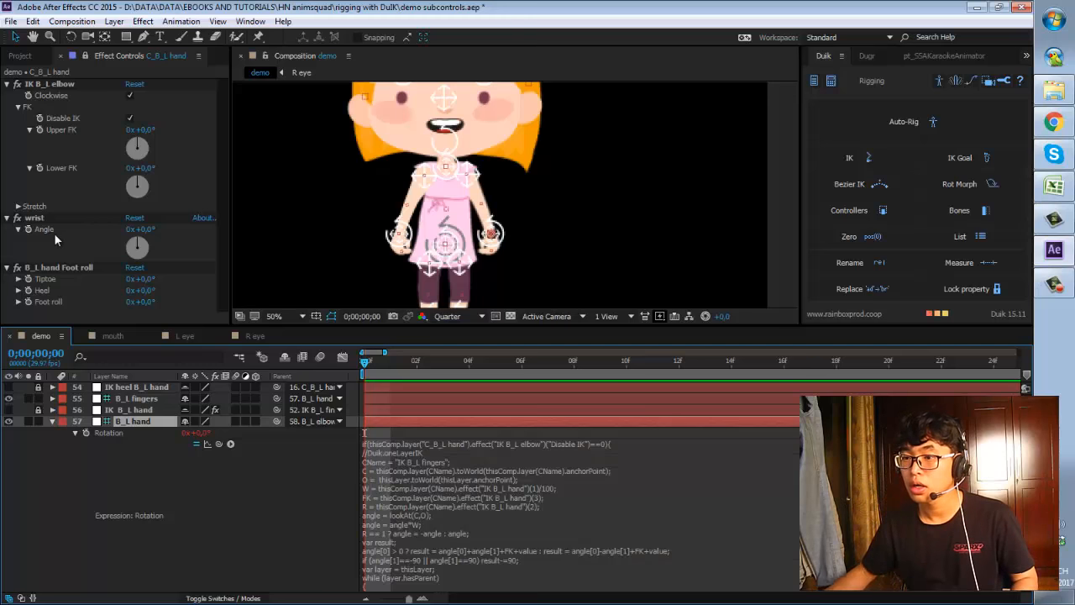
Turn off Disable IK, try raising the left arm with its hand controller, and undo the move.
{"action": "left_click", "coordinate": [129, 118]}
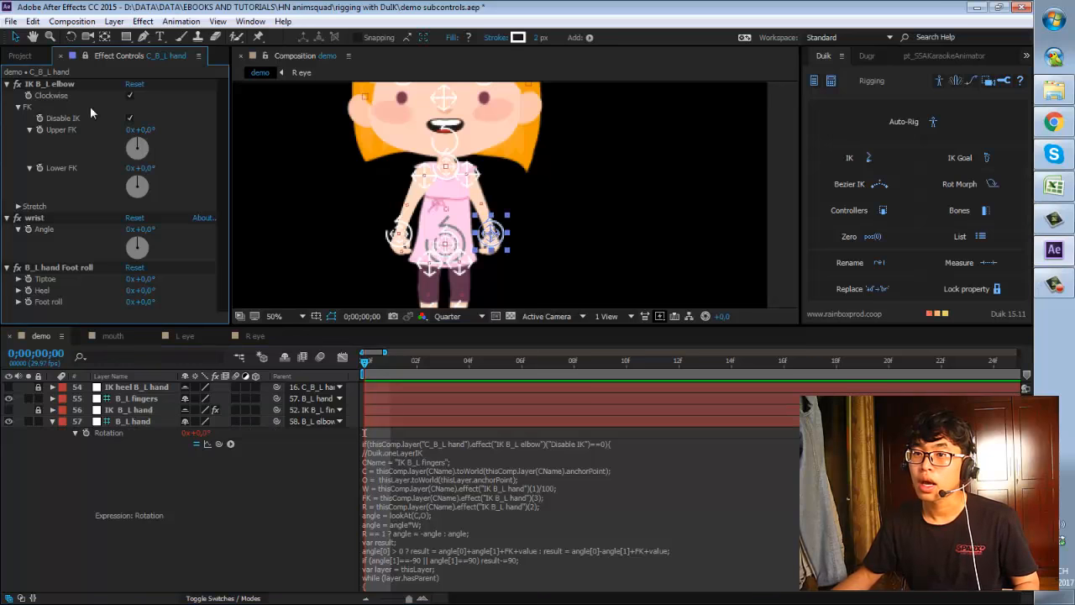
{"action": "left_click", "coordinate": [129, 119]}
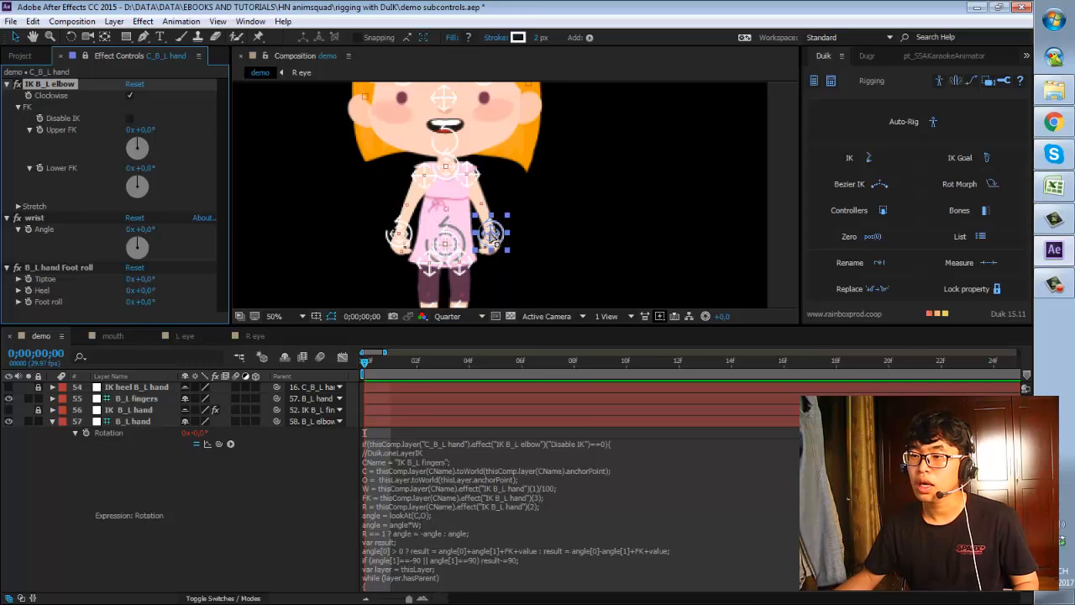
{"action": "left_click_drag", "start_coordinate": [494, 239], "coordinate": [528, 205]}
{"action": "key", "text": "w"}
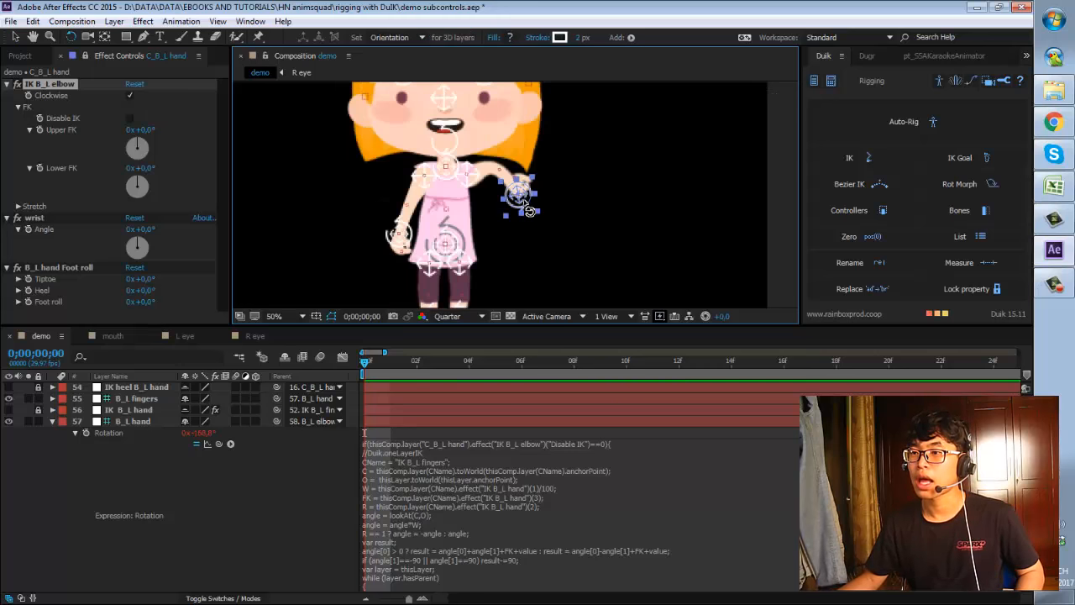
{"action": "key", "text": "ctrl+z"}
{"action": "key", "text": "ctrl+z"}
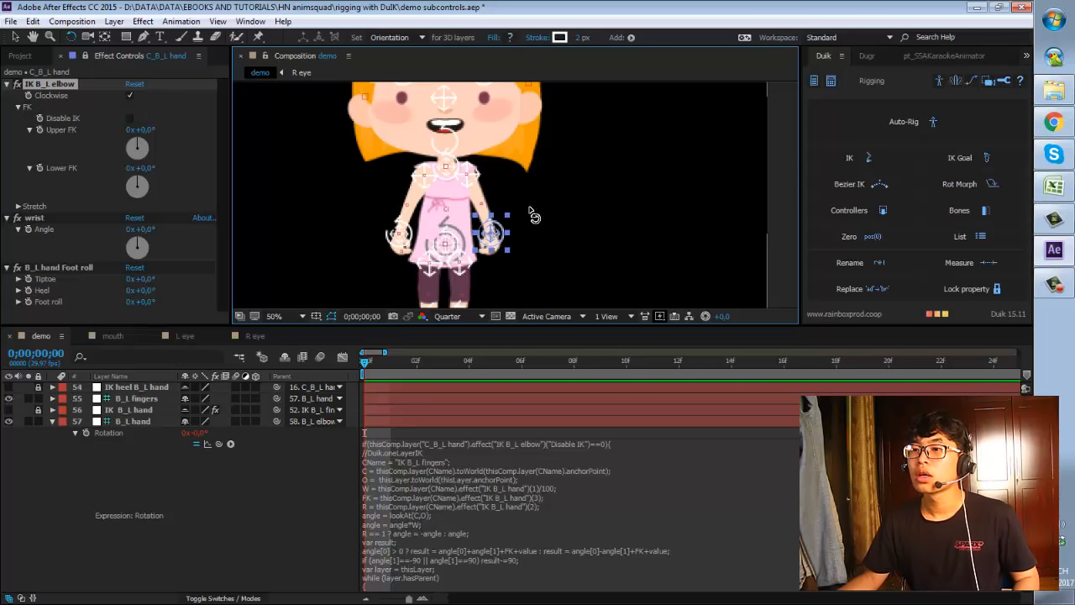
Turn Disable IK back on, try rotating the arm with Upper FK, and undo the rotation.
{"action": "left_click", "coordinate": [129, 117]}
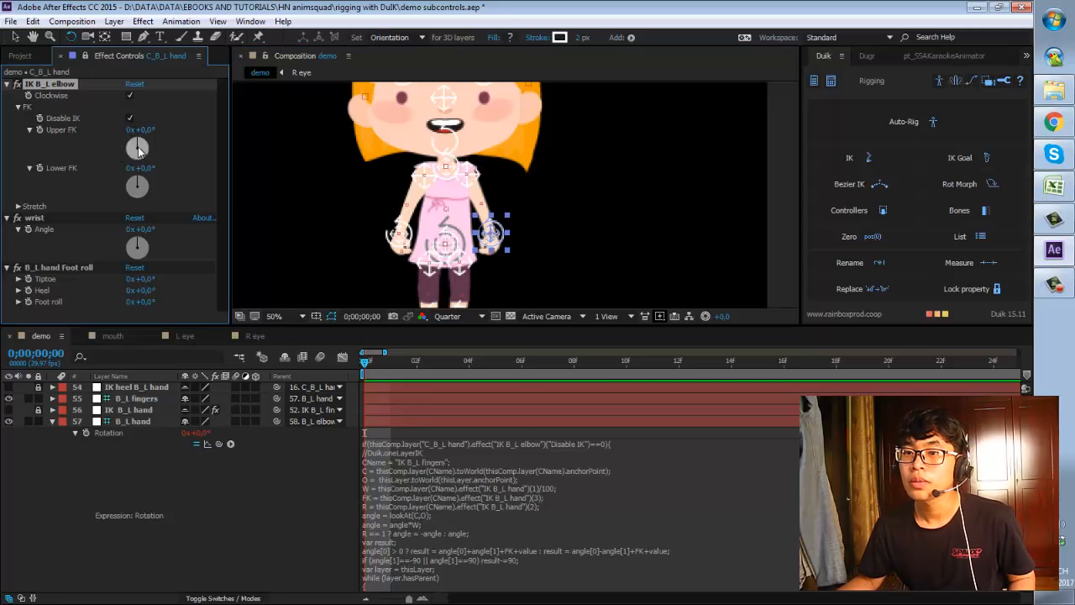
{"action": "left_click_drag", "start_coordinate": [145, 132], "coordinate": [114, 130]}
{"action": "key", "text": "ctrl+z"}
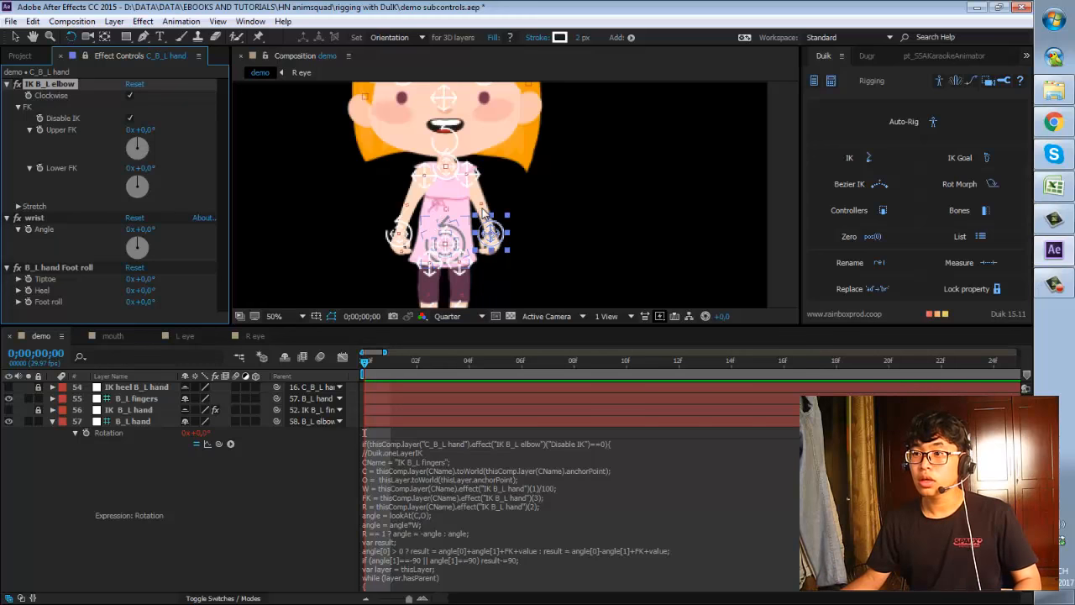
On the C_B_R hand controller, move the wrist effect above B_R hand Foot roll, expand FK, and collapse the foot roll settings.
{"action": "key", "text": "h"}
{"action": "left_click_drag", "start_coordinate": [423, 233], "coordinate": [496, 194]}
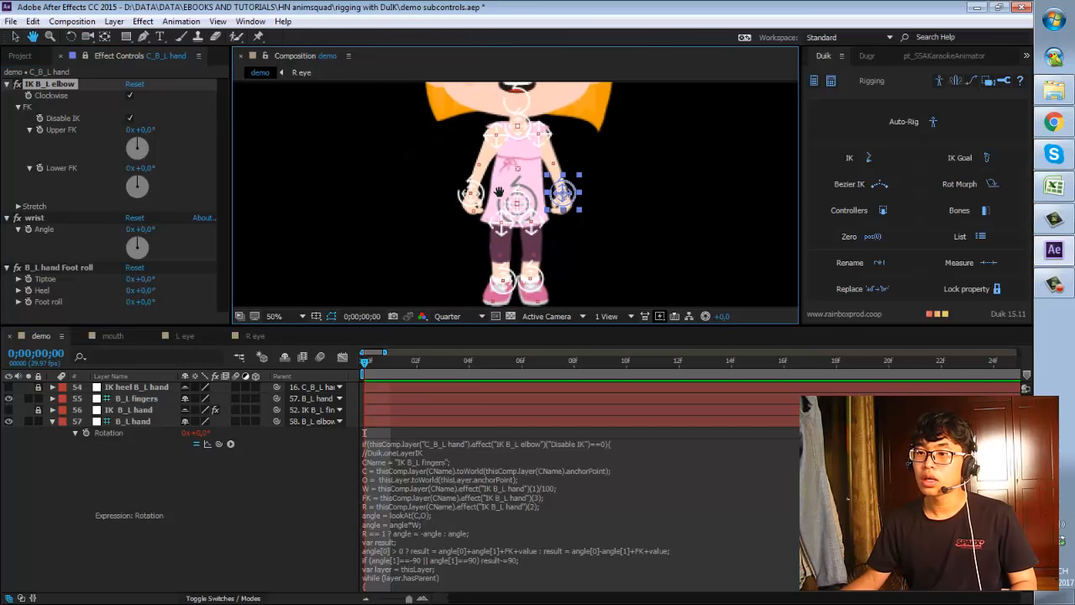
{"action": "key", "text": "v"}
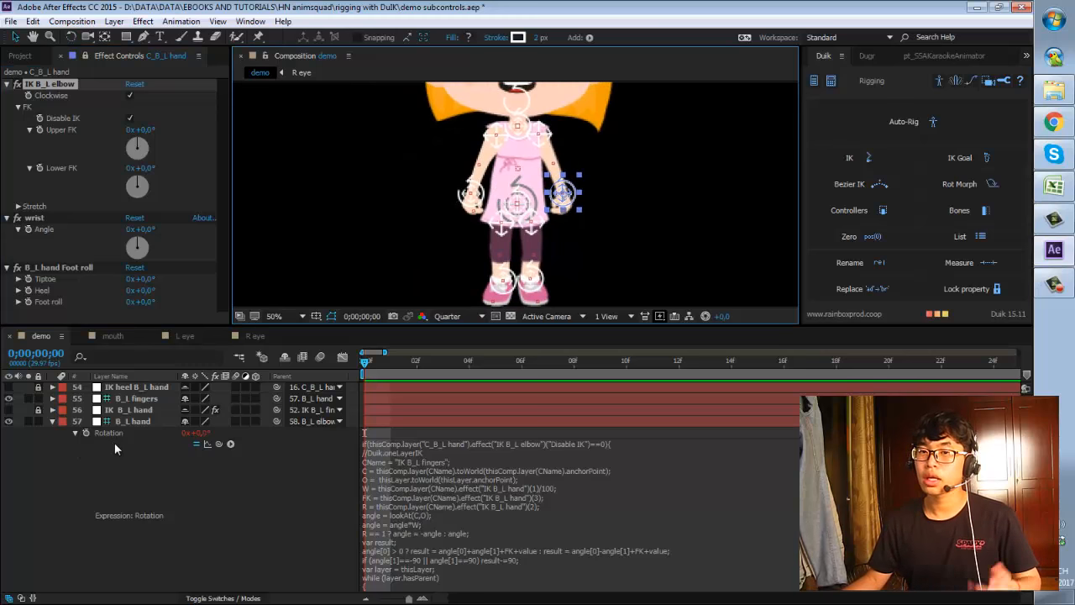
{"action": "scroll", "coordinate": [137, 451], "scroll_direction": "up", "scroll_amount": 10}
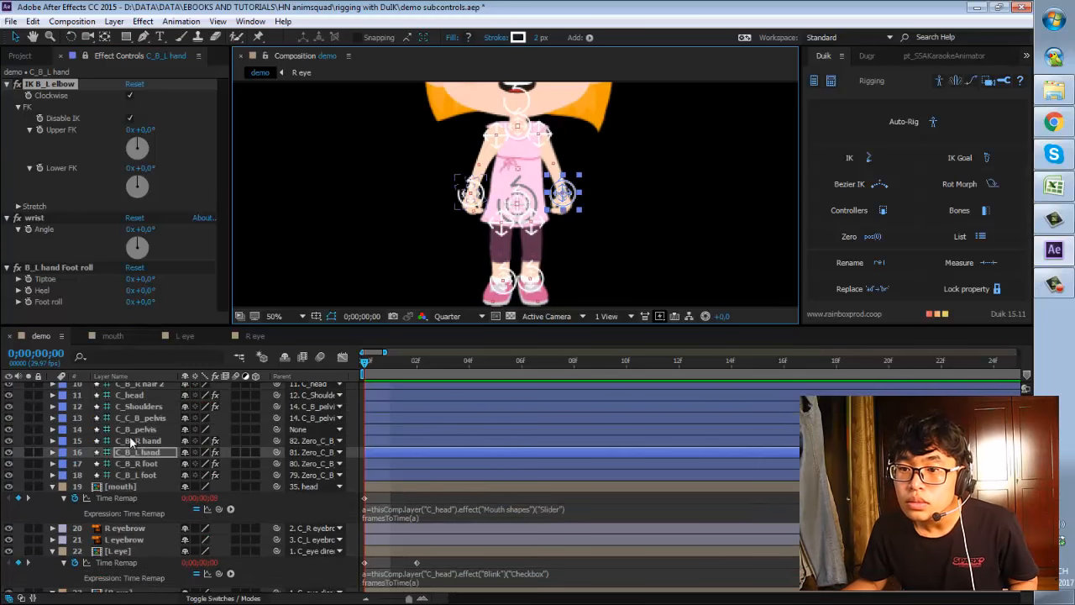
{"action": "left_click", "coordinate": [138, 440]}
{"action": "left_click", "coordinate": [84, 56]}
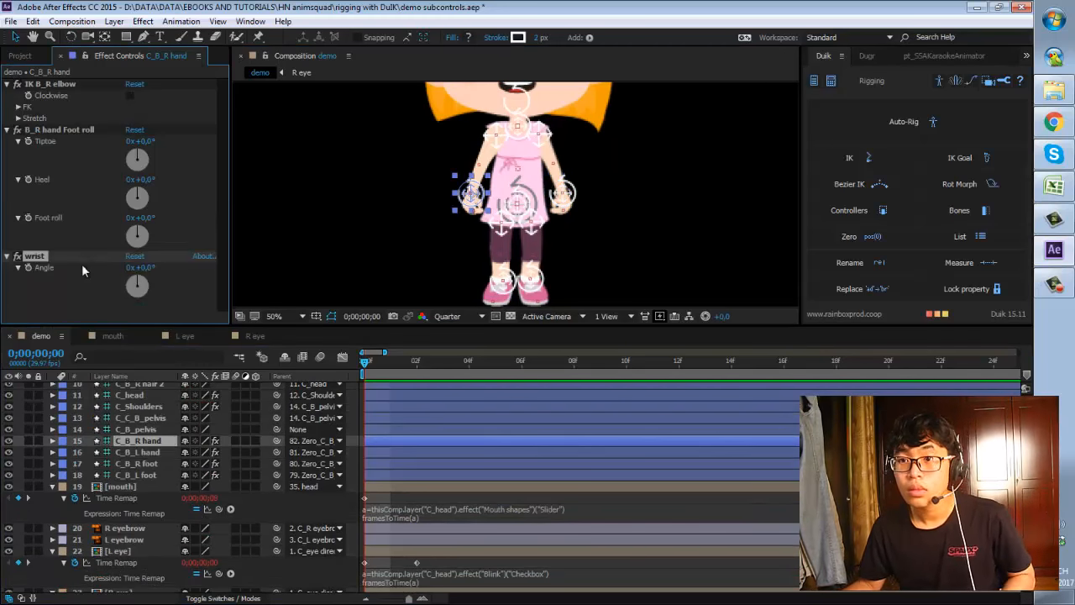
{"action": "left_click_drag", "start_coordinate": [81, 261], "coordinate": [45, 114]}
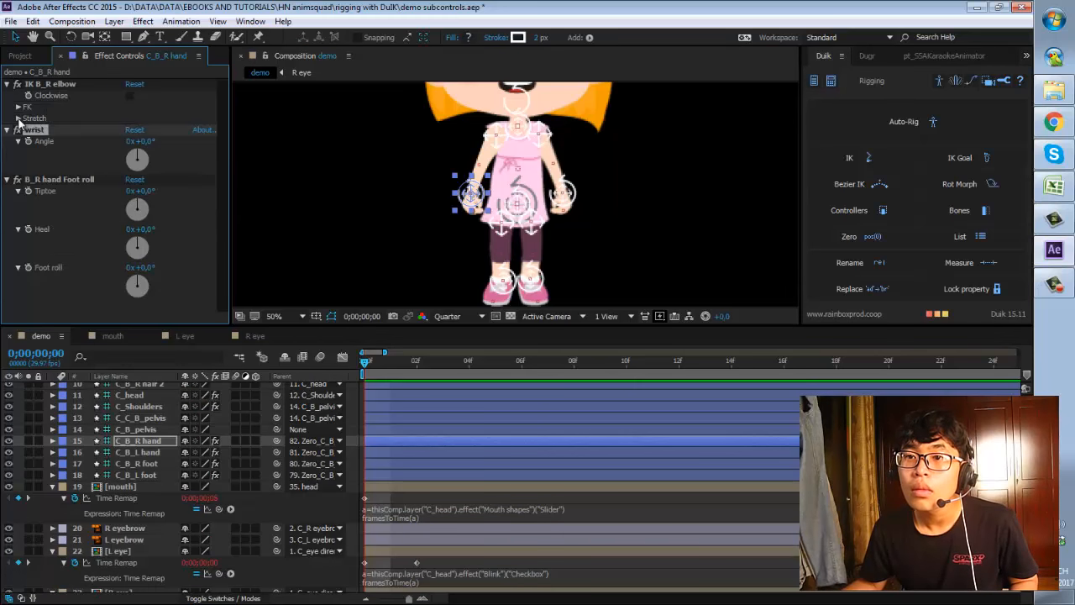
{"action": "left_click", "coordinate": [17, 106]}
{"action": "left_click", "coordinate": [7, 268]}
Find the B_R hand bone layer and reveal its Rotation expression.
{"action": "scroll", "coordinate": [142, 480], "scroll_direction": "down", "scroll_amount": 10}
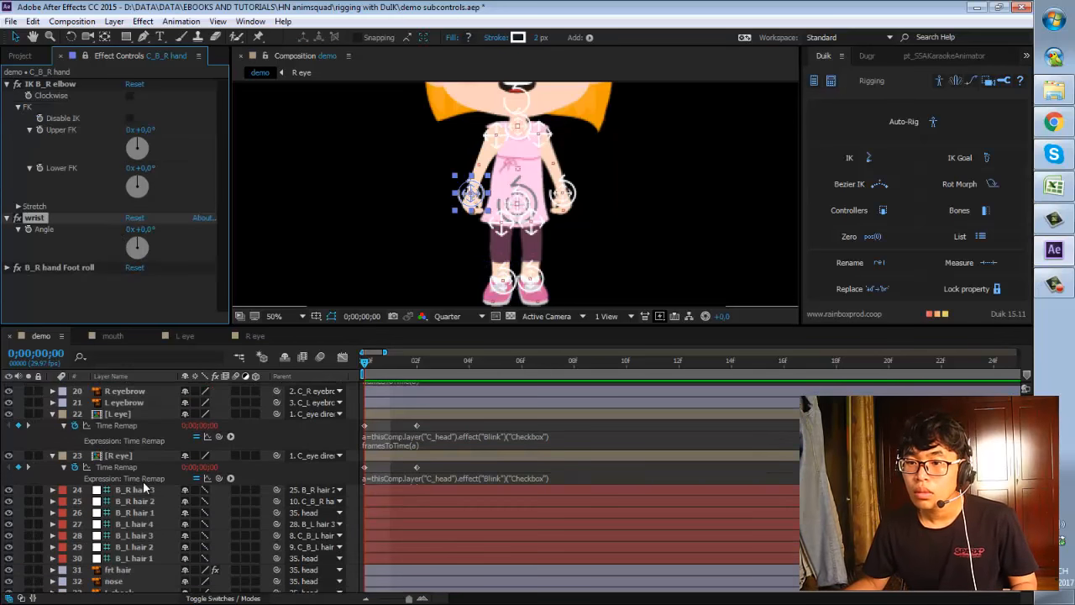
{"action": "scroll", "coordinate": [146, 484], "scroll_direction": "down", "scroll_amount": 15}
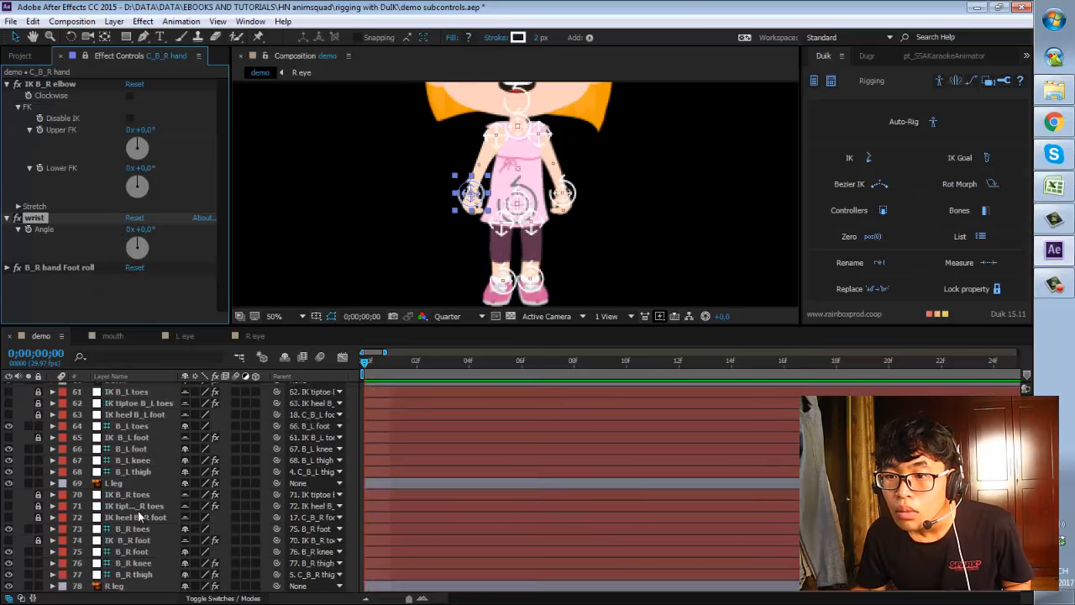
{"action": "scroll", "coordinate": [138, 511], "scroll_direction": "up", "scroll_amount": 14}
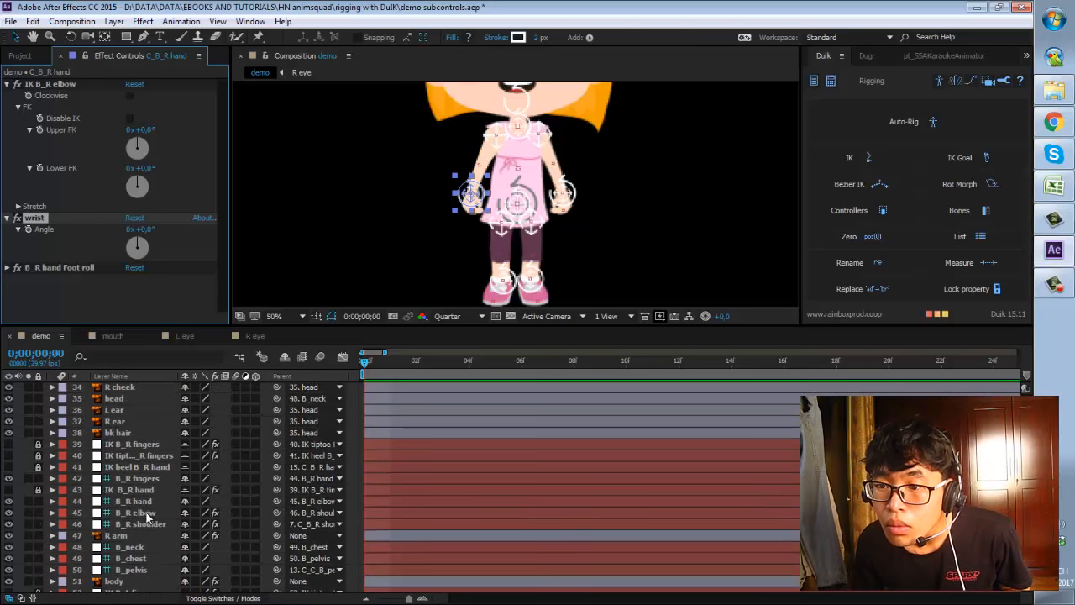
{"action": "left_click", "coordinate": [139, 503]}
{"action": "key", "text": "e"}
{"action": "key", "text": "e"}
{"action": "scroll", "coordinate": [367, 458], "scroll_direction": "down", "scroll_amount": 2}
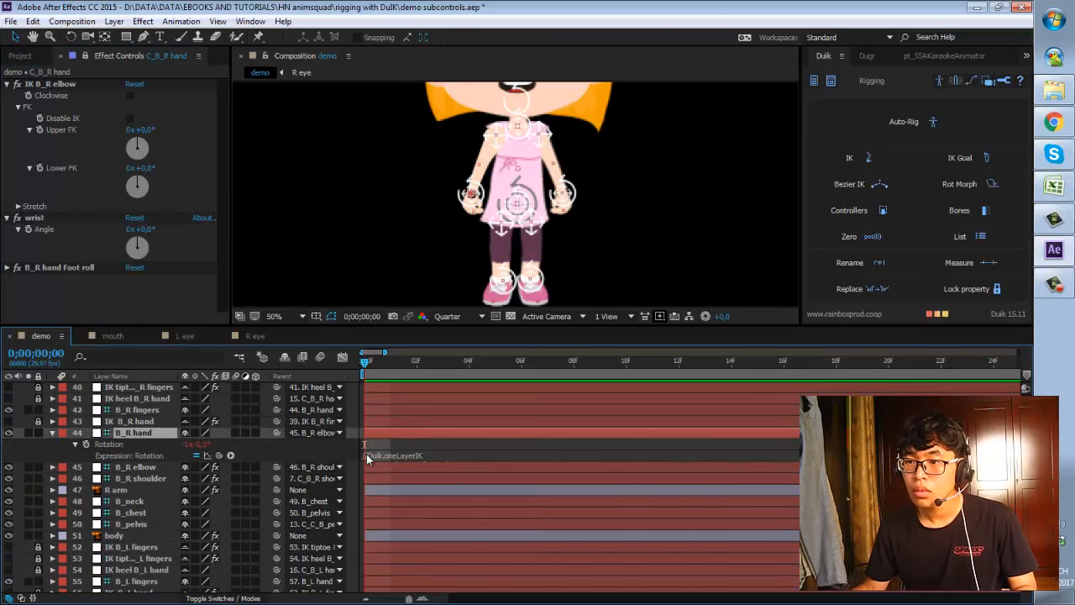
Begin the B_R hand rotation expression with an if condition requiring C_B_R hand's IK B_R elbow Disable IK==0, followed by an opening brace.
{"action": "left_click_drag", "start_coordinate": [367, 461], "coordinate": [378, 588]}
{"action": "left_click", "coordinate": [378, 464]}
{"action": "left_click", "coordinate": [412, 455]}
{"action": "scroll", "coordinate": [413, 454], "scroll_direction": "down", "scroll_amount": 2}
{"action": "scroll", "coordinate": [404, 518], "scroll_direction": "up", "scroll_amount": 2}
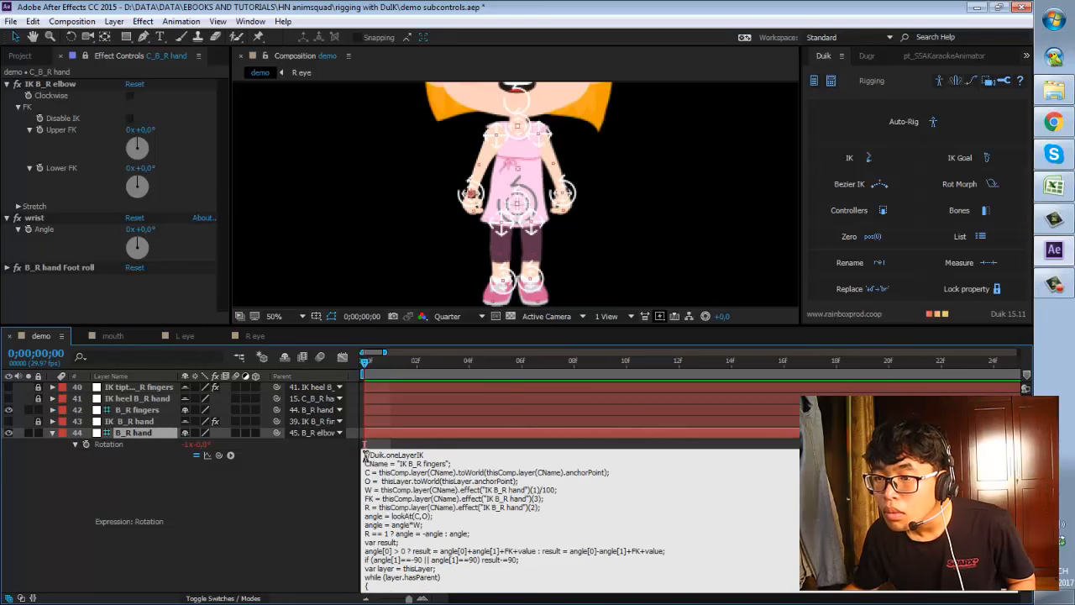
{"action": "type", "text": "if("}
{"action": "left_click_drag", "start_coordinate": [218, 454], "coordinate": [91, 119]}
{"action": "type", "text": "==0)"}
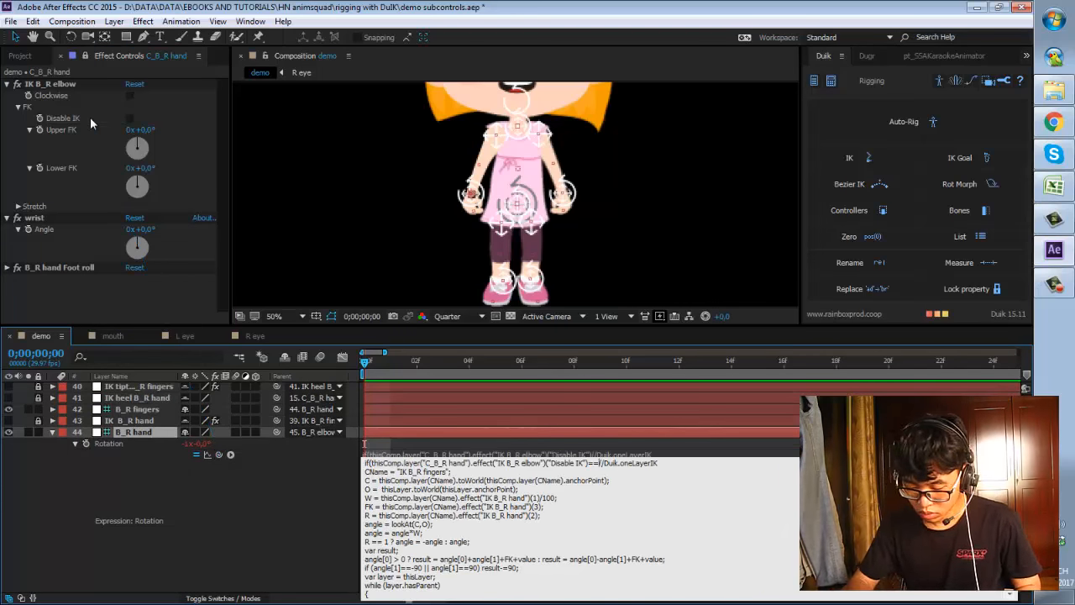
{"action": "type", "text": "{"}
{"action": "key", "text": "Return"}
Close the if block after result; and add an else branch that references C_B_R hand's wrist Angle.
{"action": "scroll", "coordinate": [492, 576], "scroll_direction": "down", "scroll_amount": 2}
{"action": "left_click", "coordinate": [436, 591]}
{"action": "type", "text": "}"}
{"action": "key", "text": "Return"}
{"action": "type", "text": "else()"}
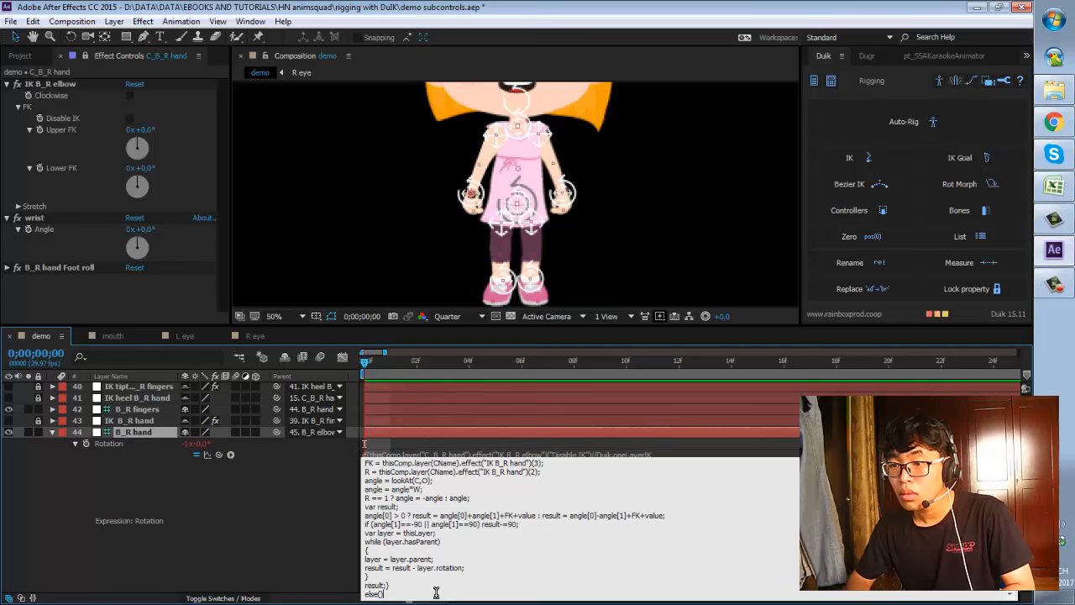
{"action": "key", "text": "Return"}
{"action": "left_click_drag", "start_coordinate": [218, 454], "coordinate": [81, 229]}
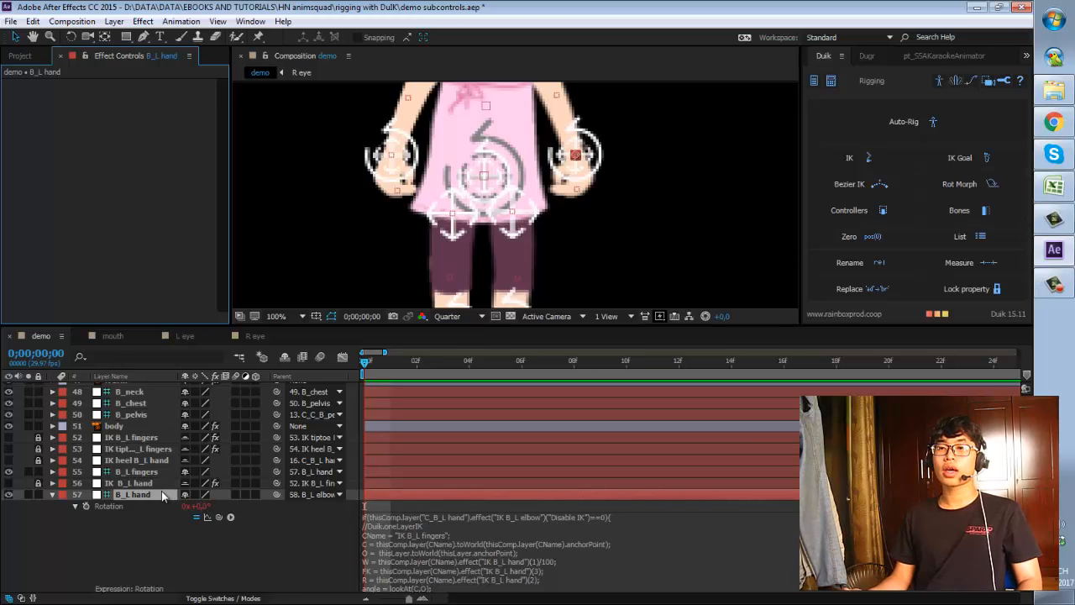
Compare the effect settings of the C_B_R hand and C_B_L hand controllers.
{"action": "left_click", "coordinate": [393, 158]}
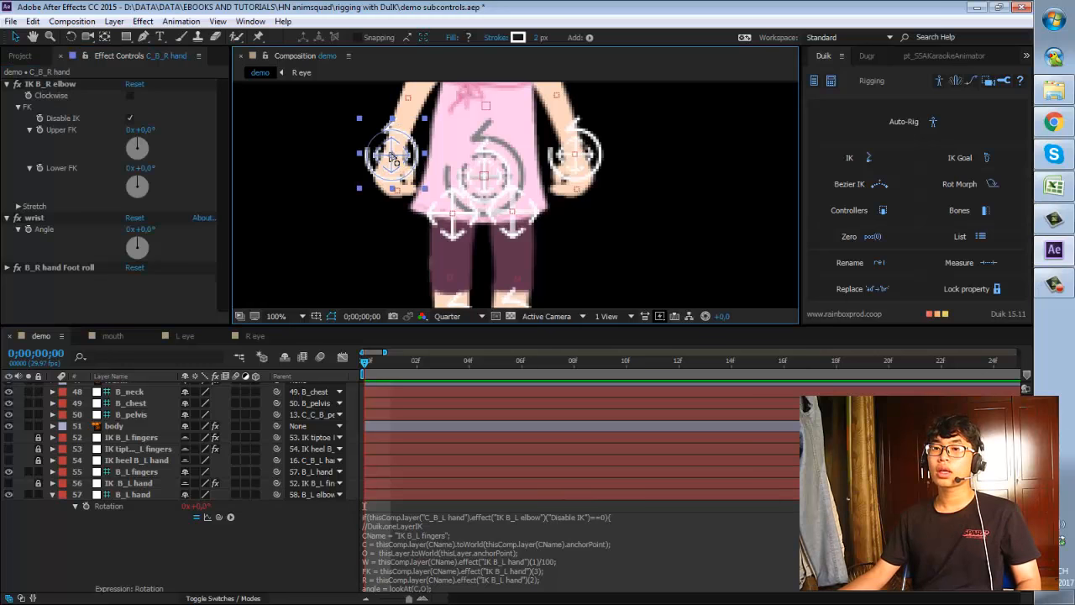
{"action": "left_click", "coordinate": [575, 160]}
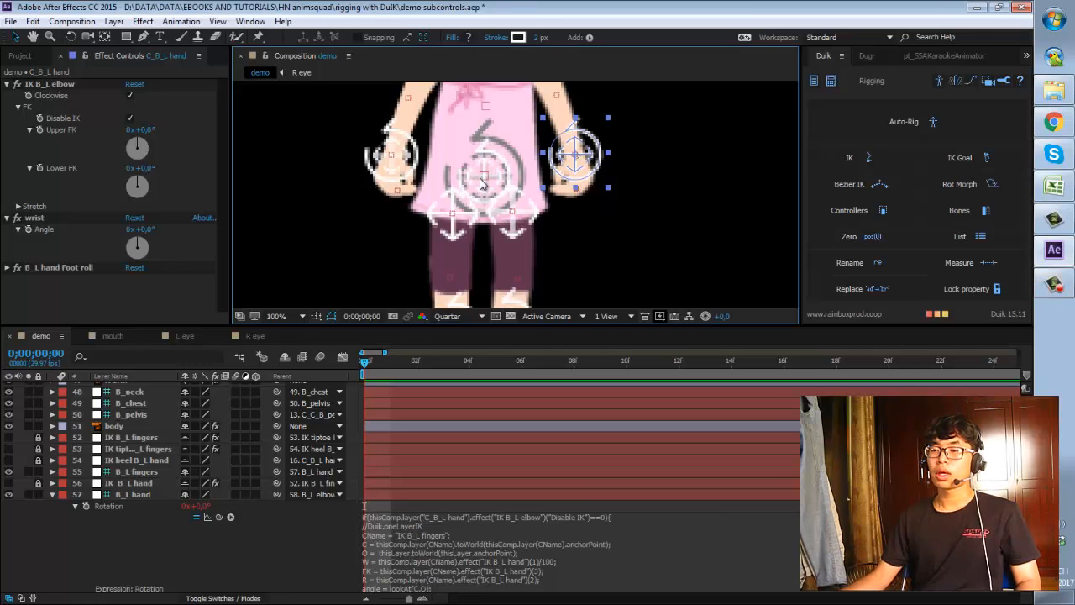
{"action": "left_click", "coordinate": [389, 160]}
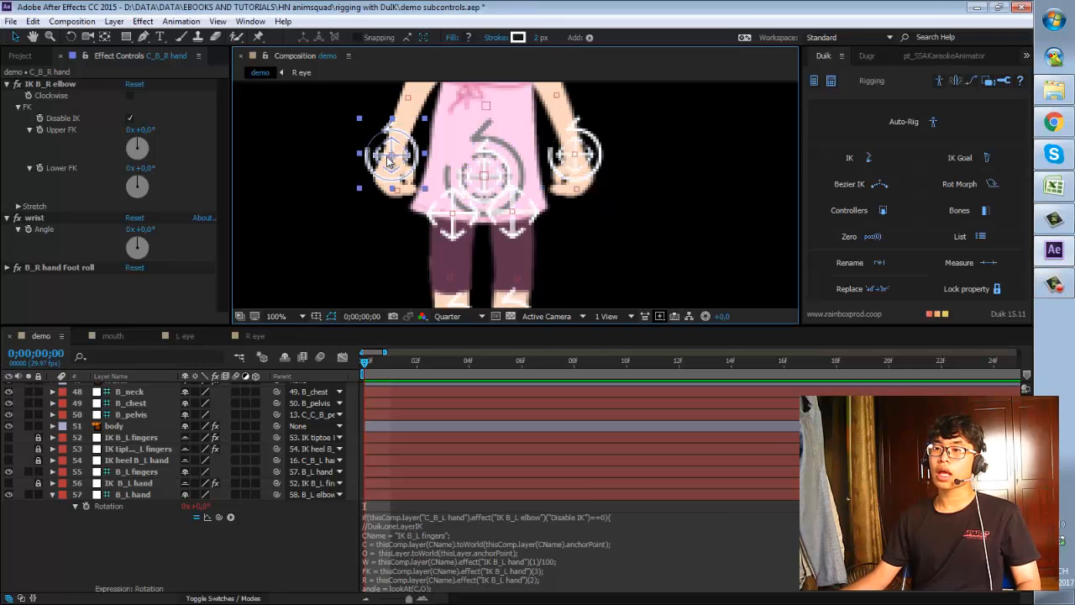
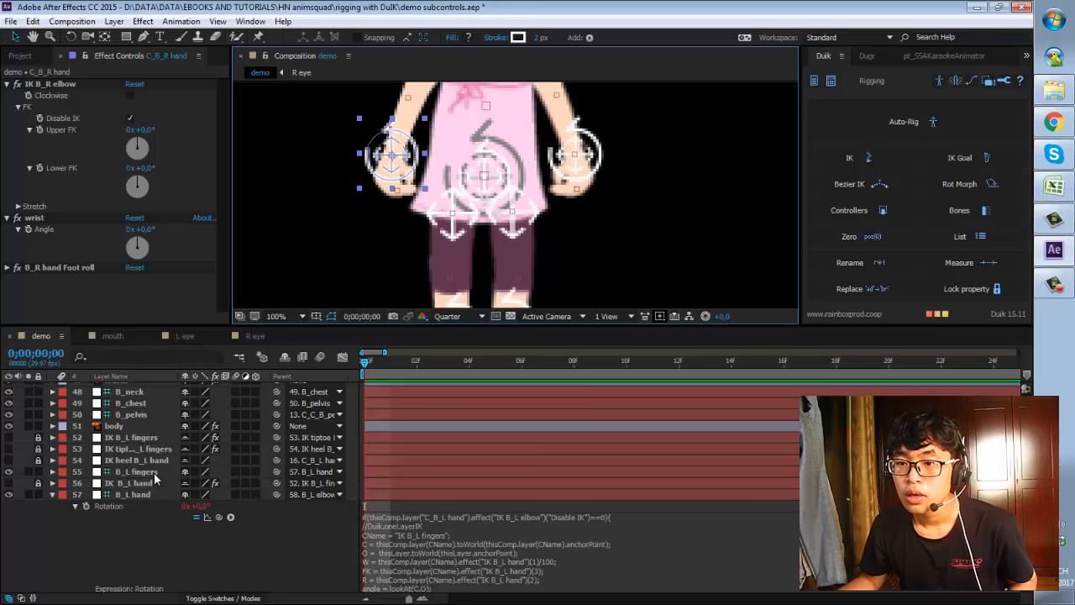
Create a medium white Duik controller with rotation and horizontal and vertical movement for the B_L fingers bone.
{"action": "left_click", "coordinate": [154, 476]}
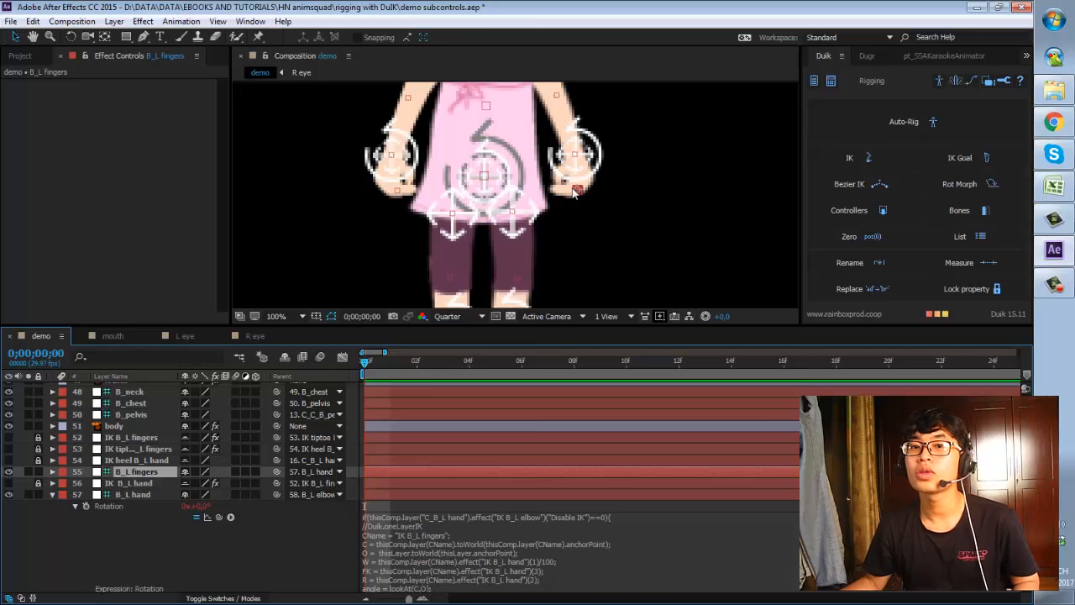
{"action": "left_click", "coordinate": [883, 210]}
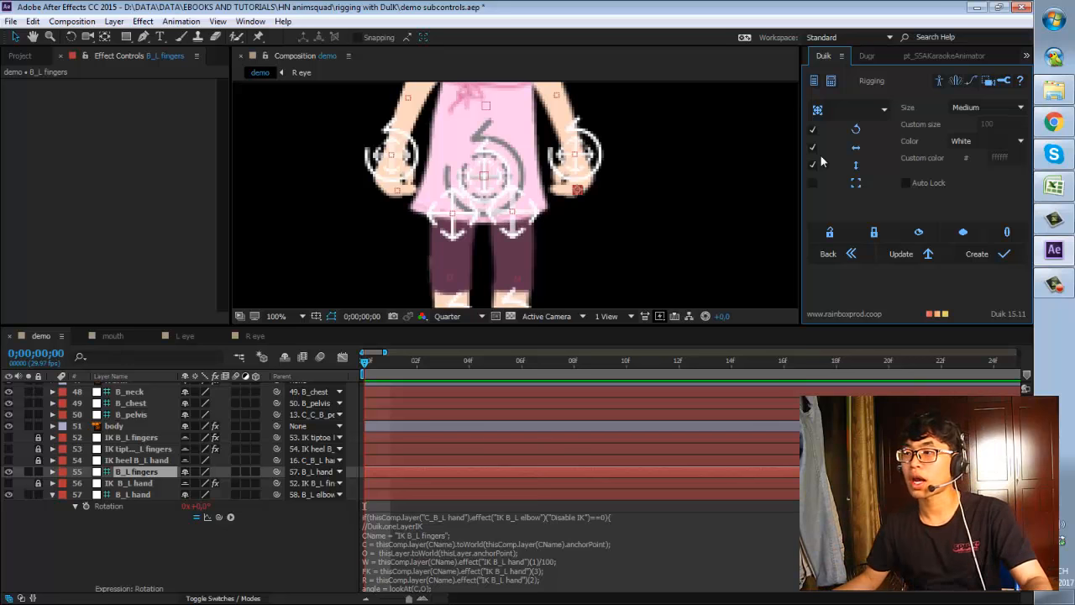
{"action": "left_click", "coordinate": [991, 253]}
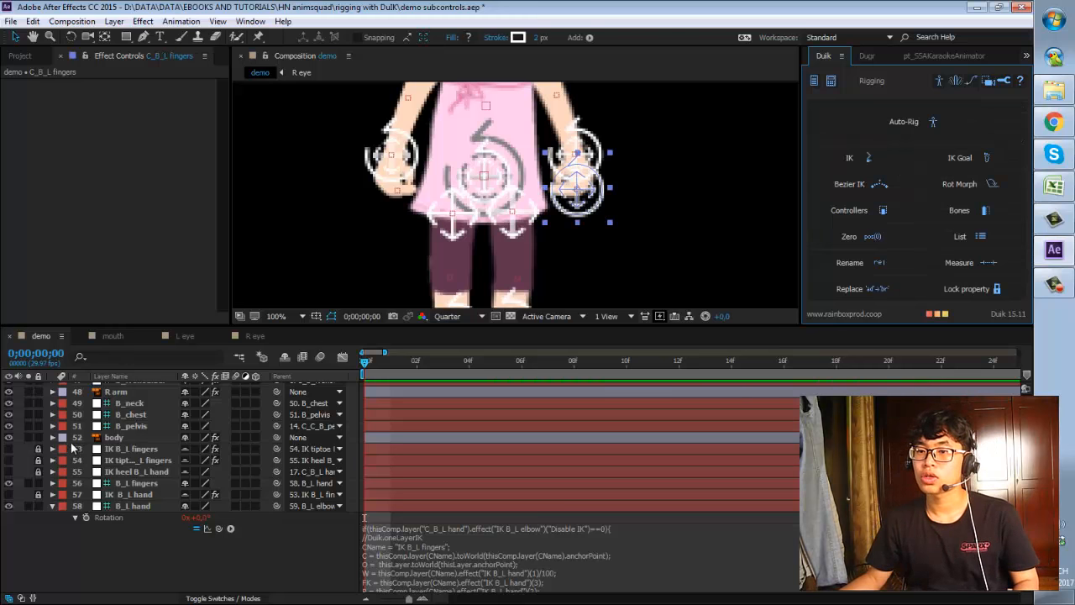
Parent the new C_B_L fingers controller to the B_L fingers bone layer.
{"action": "scroll", "coordinate": [113, 449], "scroll_direction": "down", "scroll_amount": 2}
{"action": "scroll", "coordinate": [118, 451], "scroll_direction": "up", "scroll_amount": 3}
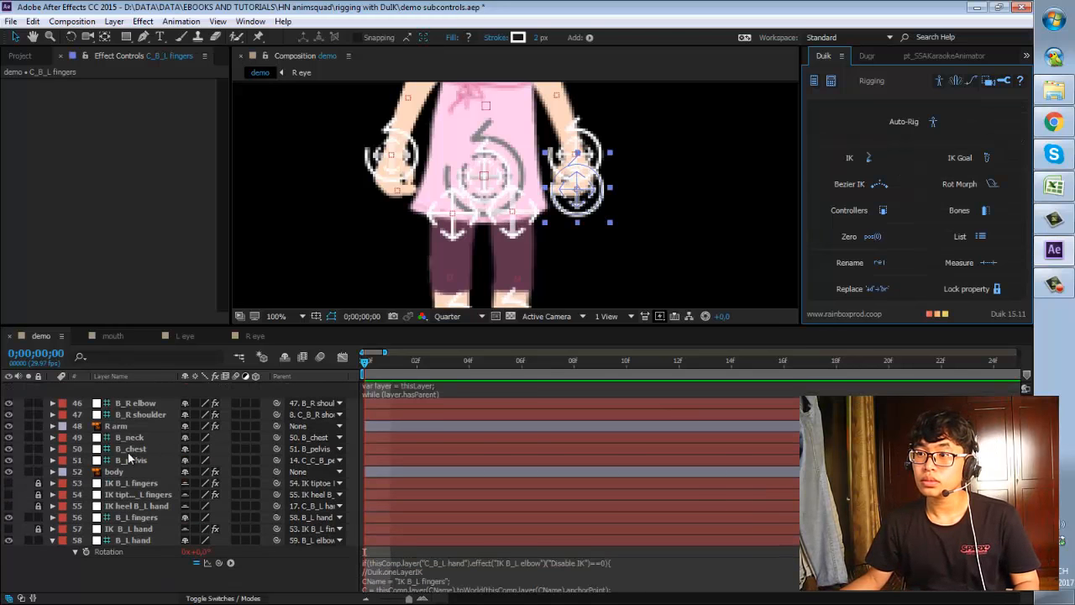
{"action": "scroll", "coordinate": [136, 472], "scroll_direction": "up", "scroll_amount": 3}
{"action": "scroll", "coordinate": [136, 468], "scroll_direction": "up", "scroll_amount": 10}
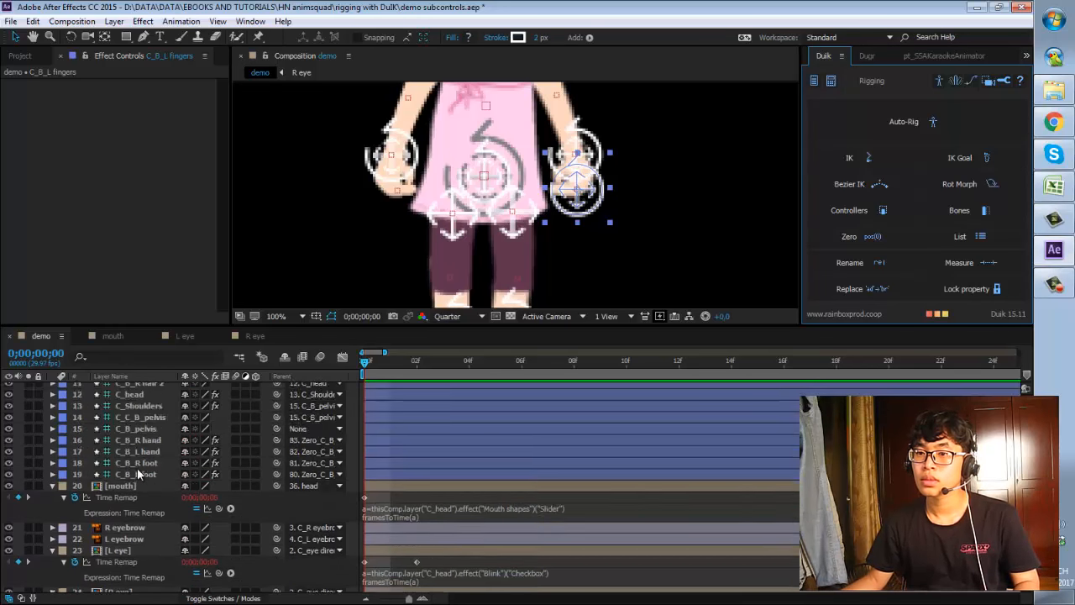
{"action": "left_click", "coordinate": [314, 388]}
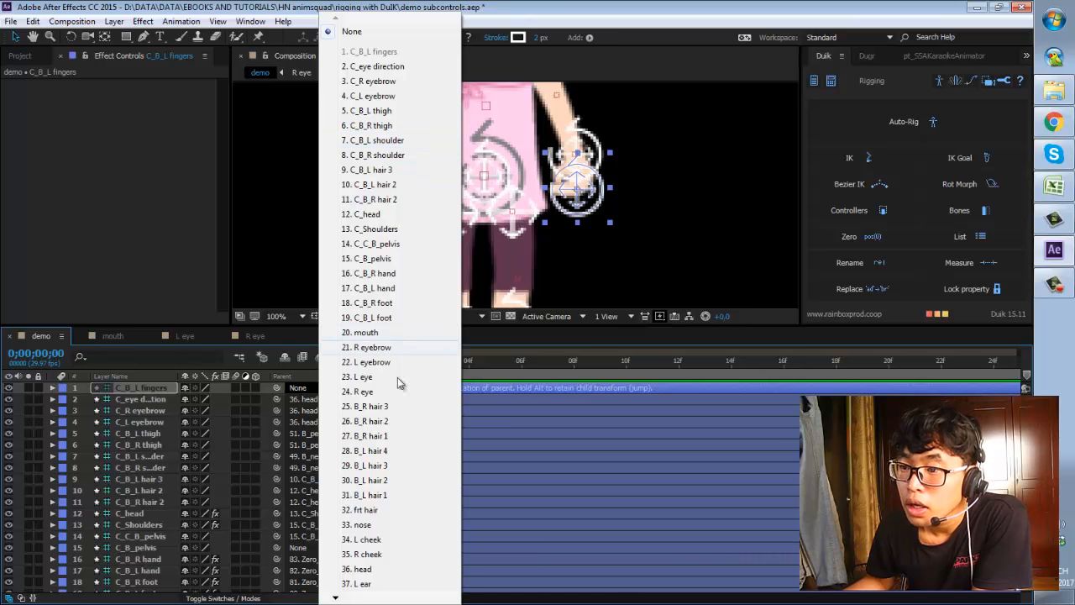
{"action": "mouse_move", "coordinate": [366, 600]}
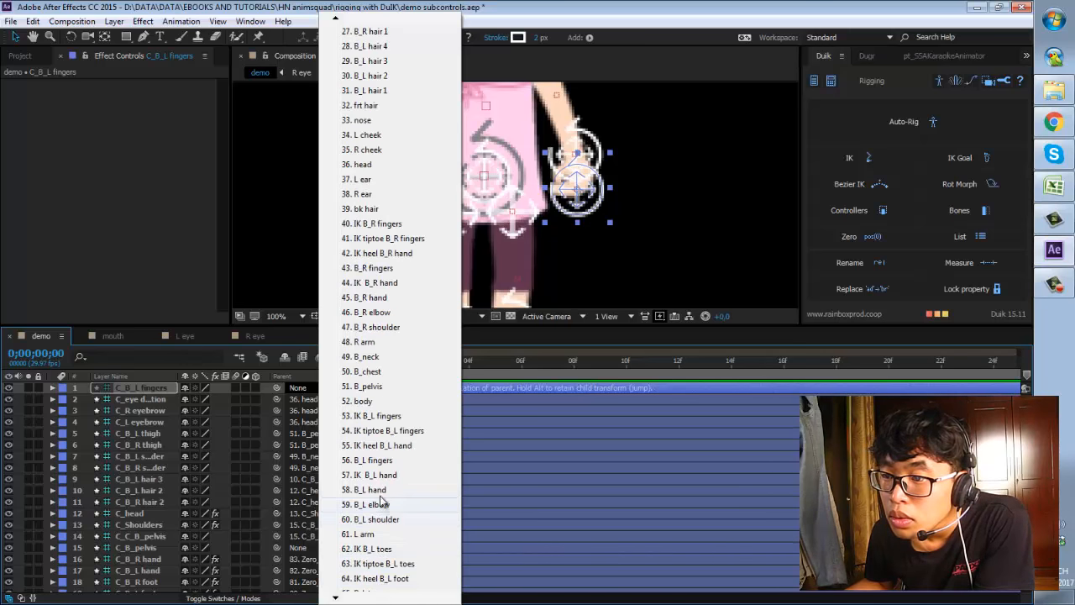
{"action": "left_click", "coordinate": [369, 461]}
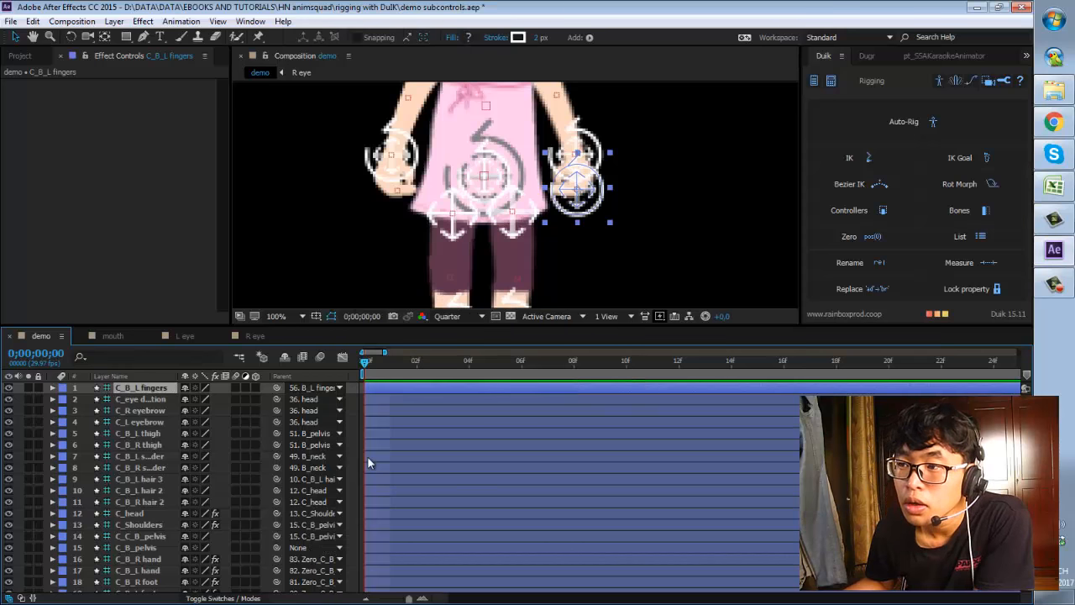
Try moving the C_B_L hand controller away from the arm with Disable IK on, and undo the move.
{"action": "left_click", "coordinate": [579, 158]}
{"action": "left_click_drag", "start_coordinate": [580, 158], "coordinate": [626, 164]}
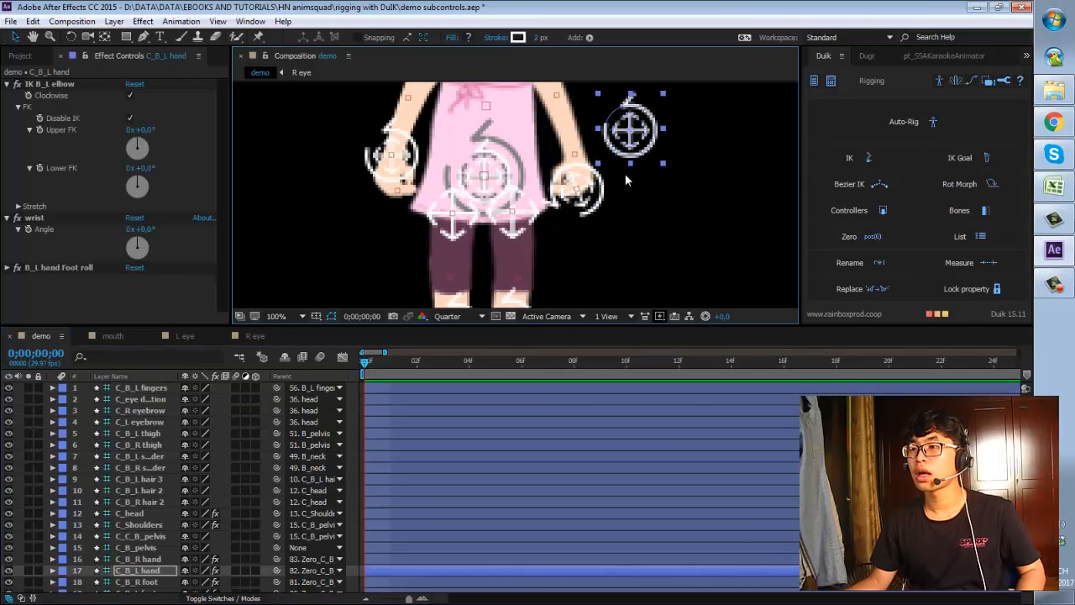
{"action": "key", "text": "ctrl+z"}
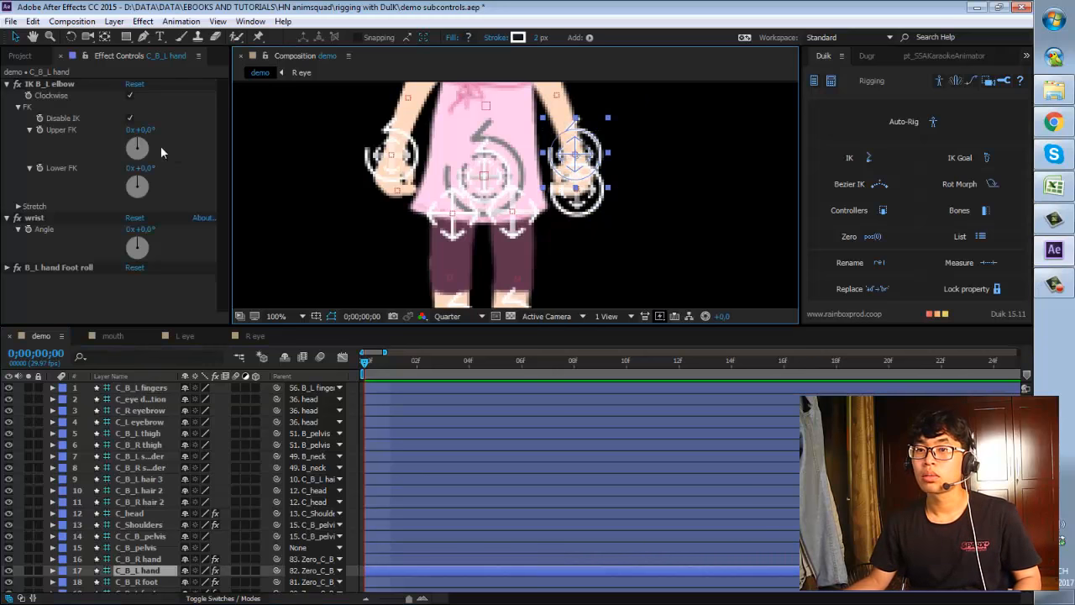
Turn off Disable IK for the left arm, test it by moving the hand controller outward, and undo the move.
{"action": "left_click", "coordinate": [130, 119]}
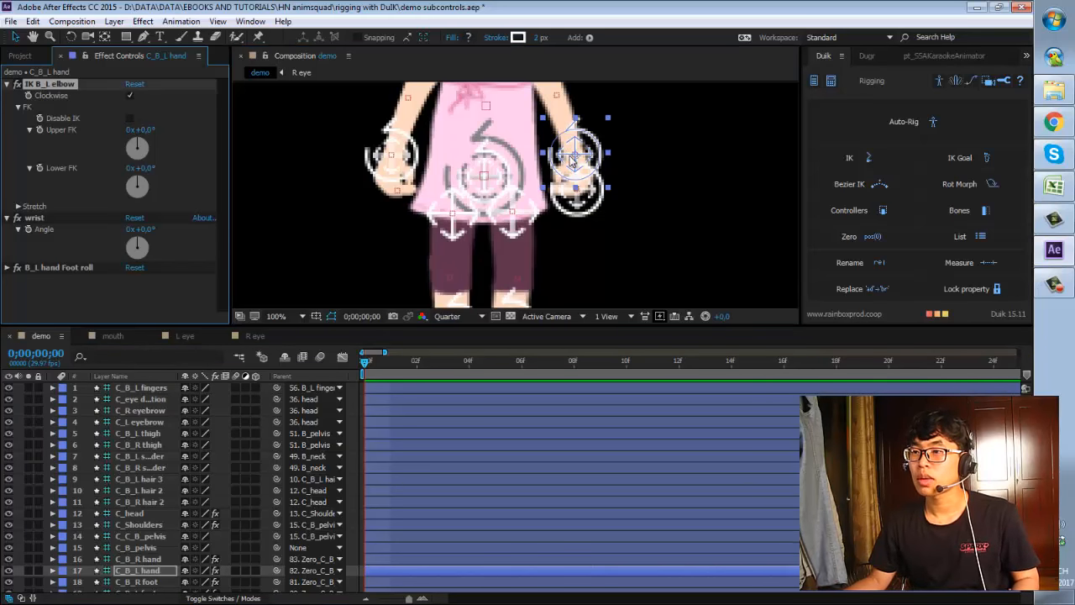
{"action": "left_click_drag", "start_coordinate": [576, 198], "coordinate": [678, 167]}
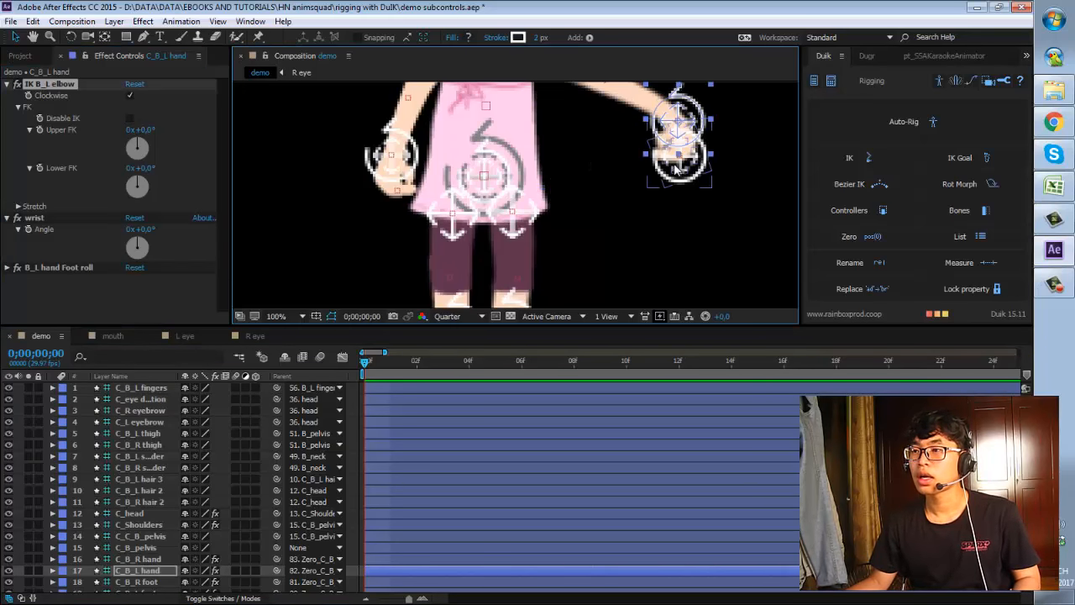
{"action": "key", "text": "ctrl+z"}
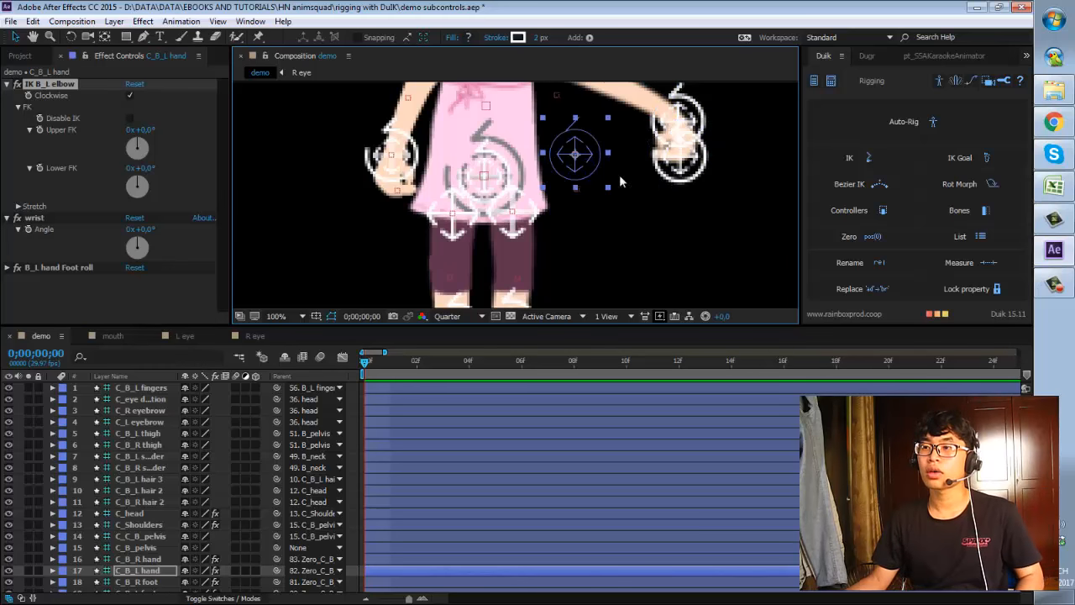
Rename the C_B_L fingers controller layer as C_B_L magnet.
{"action": "left_click", "coordinate": [156, 390]}
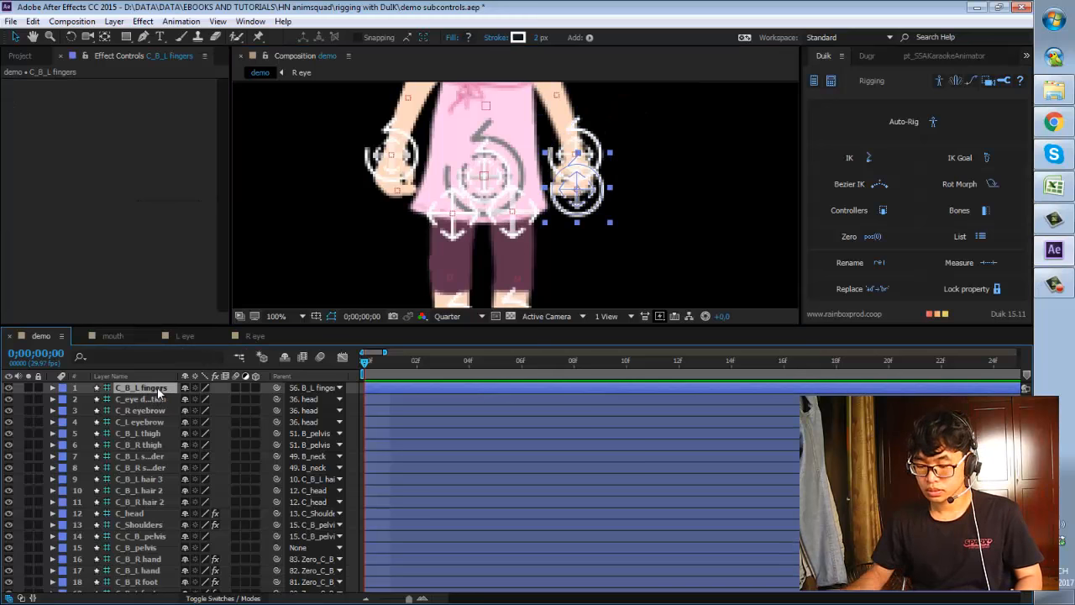
{"action": "key", "text": "Return"}
{"action": "left_click_drag", "start_coordinate": [160, 389], "coordinate": [132, 390]}
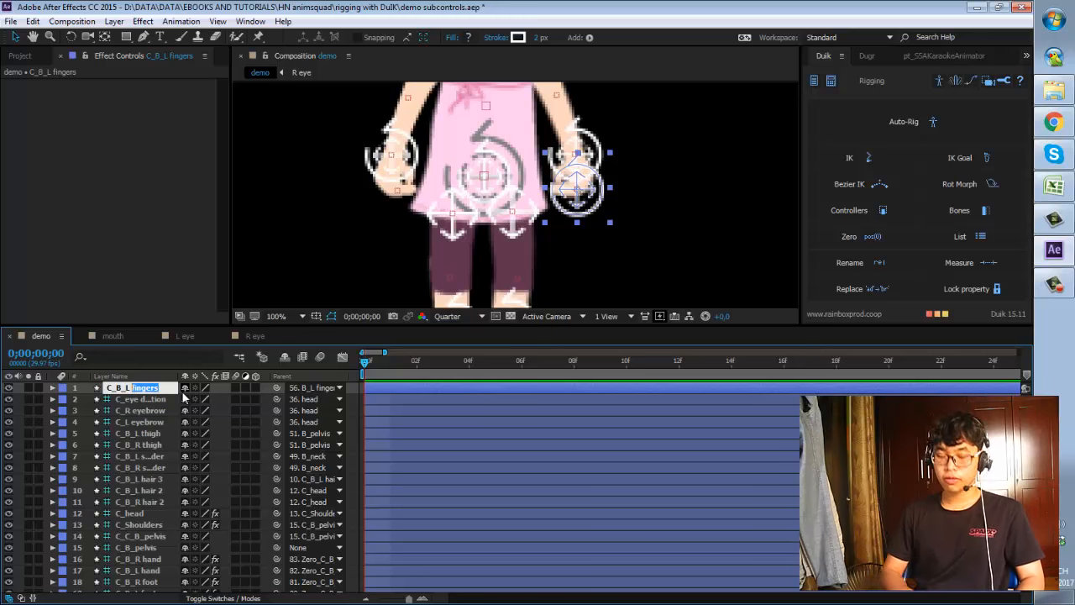
{"action": "type", "text": "mag"}
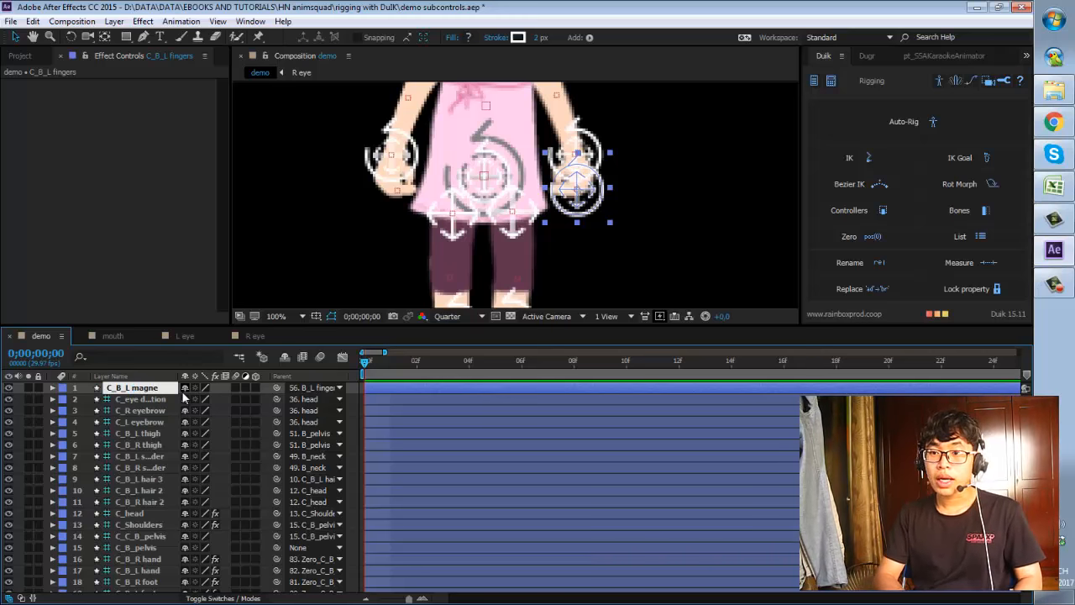
{"action": "type", "text": "net"}
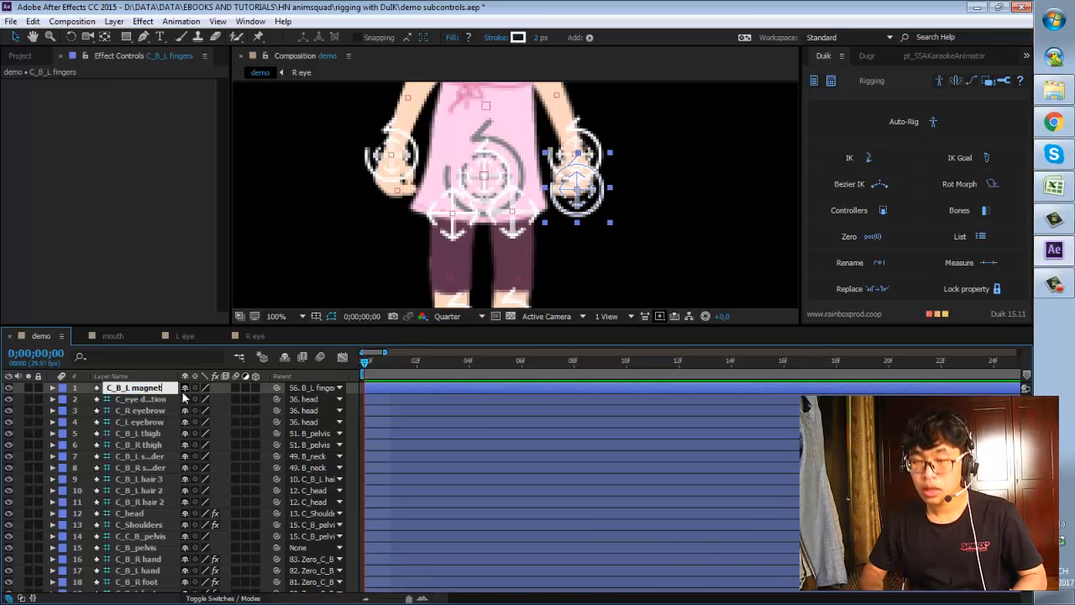
{"action": "key", "text": "Return"}
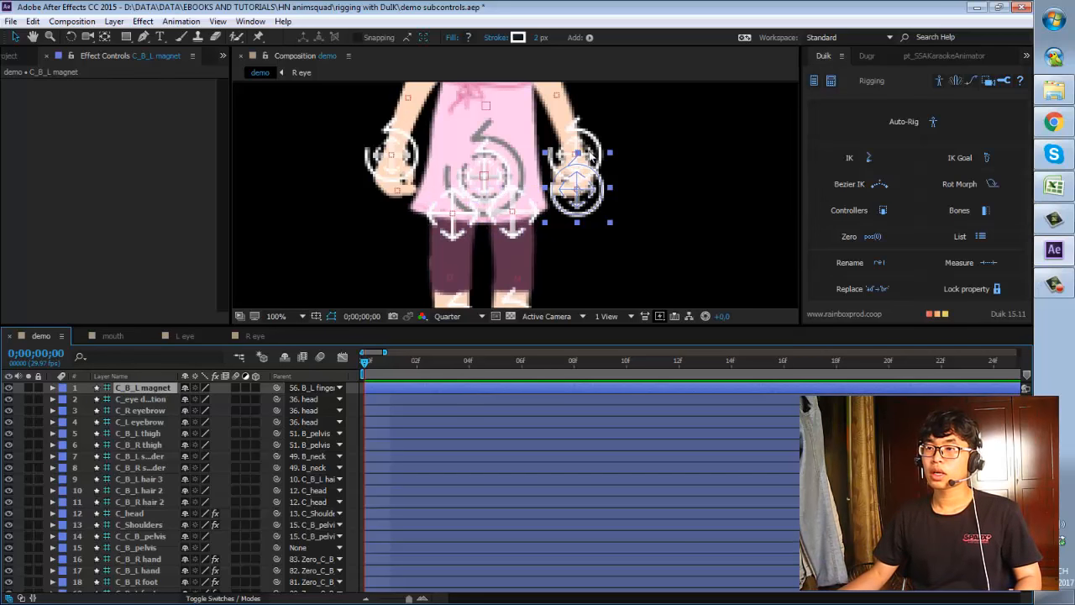
Test the left arm's IK by moving the C_B_L hand controller outward, and undo the move.
{"action": "key", "text": "space"}
{"action": "left_click_drag", "start_coordinate": [588, 154], "coordinate": [644, 166]}
{"action": "left_click", "coordinate": [565, 235]}
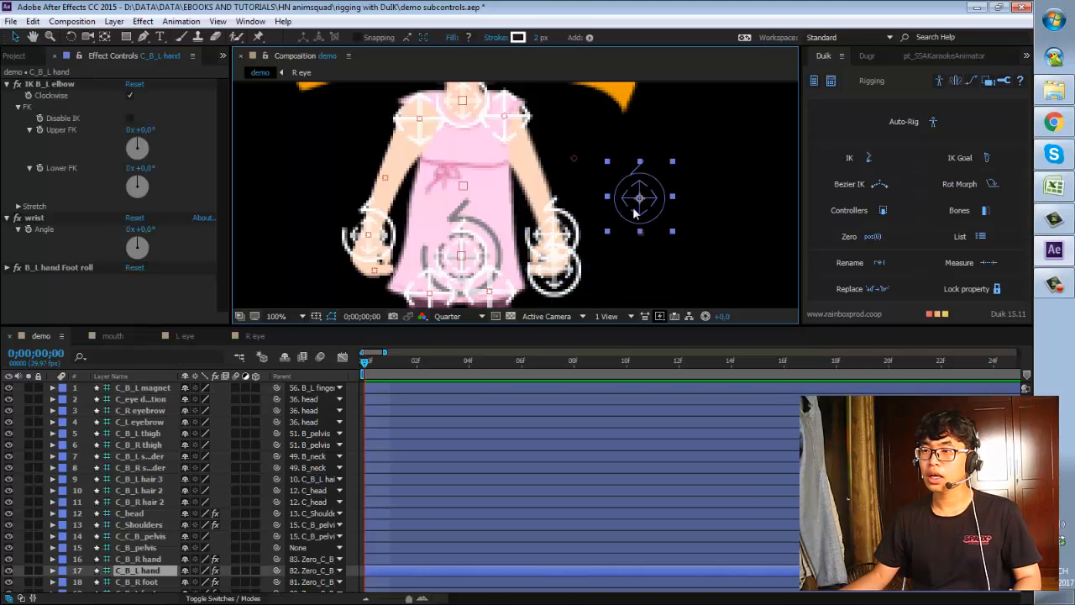
{"action": "key", "text": "ctrl+z"}
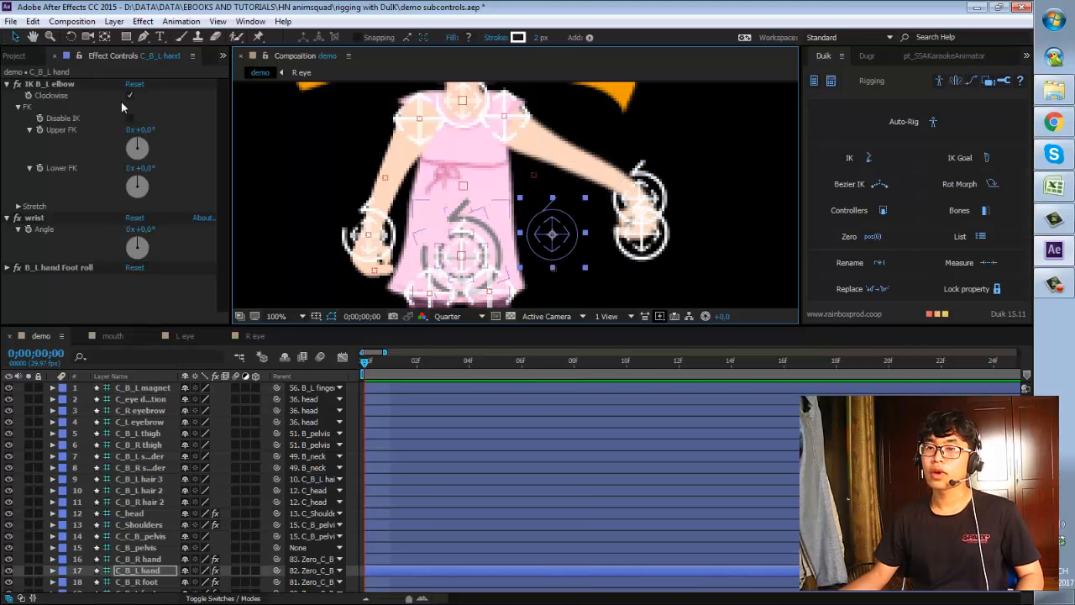
Test the left arm's FK with Disable IK on and Upper FK at -70°, and restore the IK setup.
{"action": "left_click", "coordinate": [129, 118]}
{"action": "left_click_drag", "start_coordinate": [140, 129], "coordinate": [100, 129]}
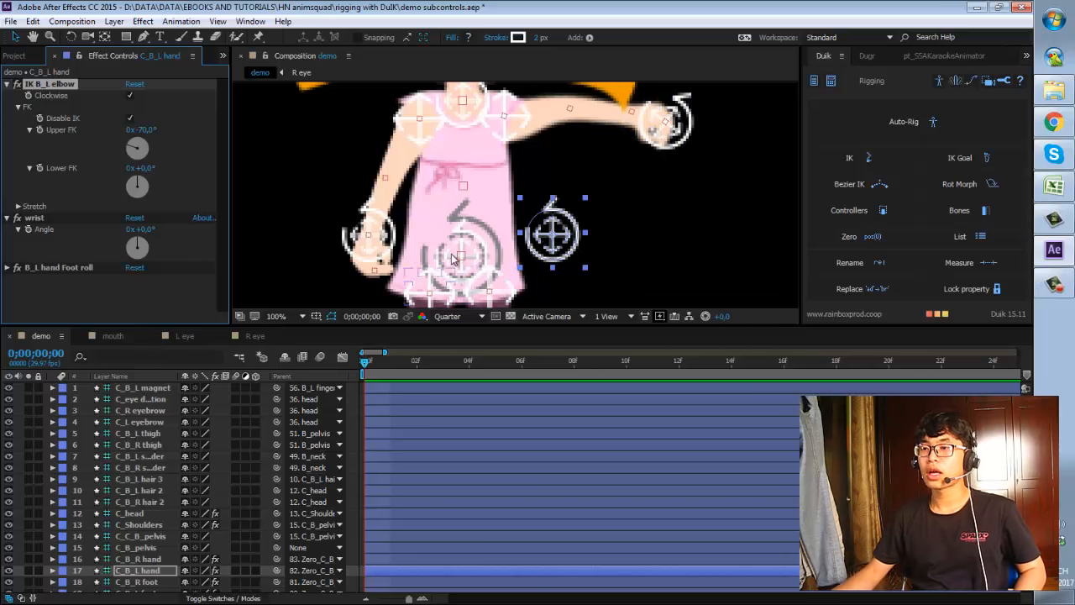
{"action": "left_click", "coordinate": [130, 119]}
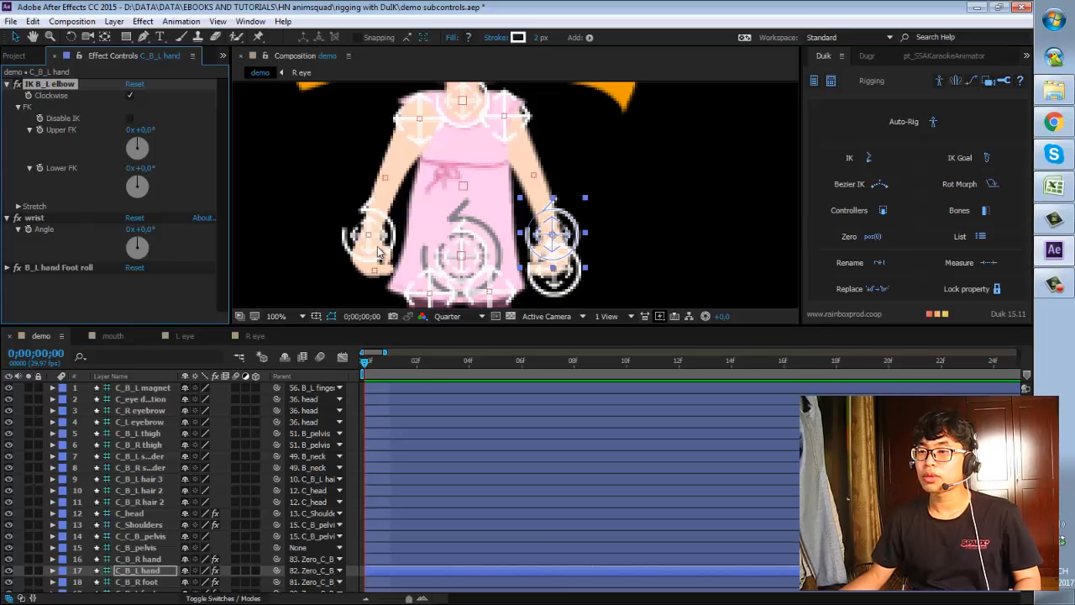
Create a medium white rotation and position controller for the B_R fingers bone.
{"action": "scroll", "coordinate": [133, 525], "scroll_direction": "down", "scroll_amount": 8}
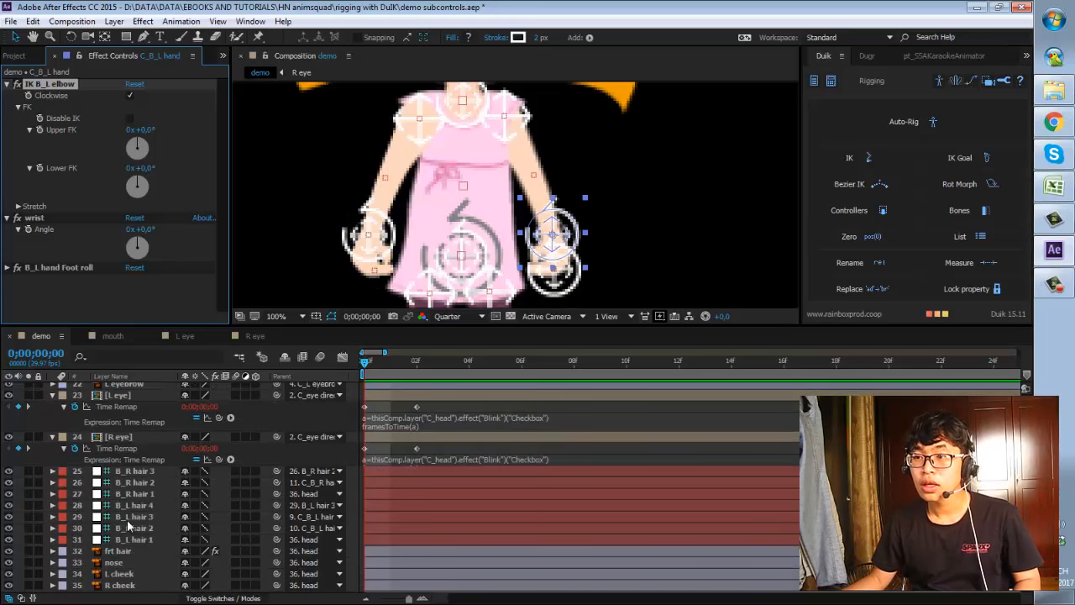
{"action": "scroll", "coordinate": [139, 512], "scroll_direction": "down", "scroll_amount": 4}
{"action": "left_click", "coordinate": [137, 437]}
{"action": "left_click", "coordinate": [854, 210]}
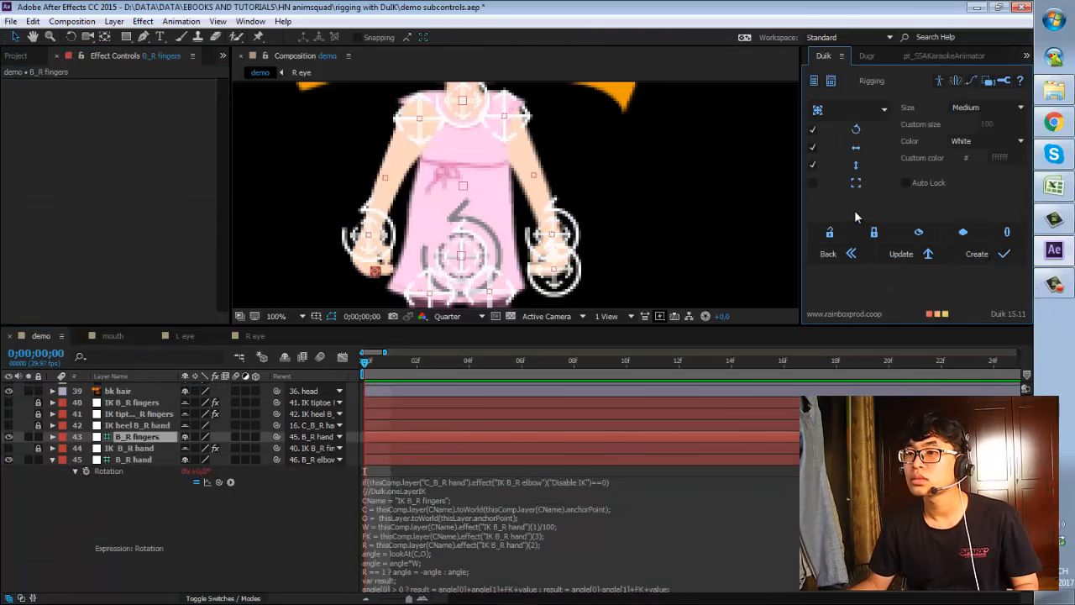
{"action": "left_click", "coordinate": [990, 256]}
Parent the new right fingers controller to the B_R fingers layer and rename it C_B_R magnet.
{"action": "left_click", "coordinate": [312, 388]}
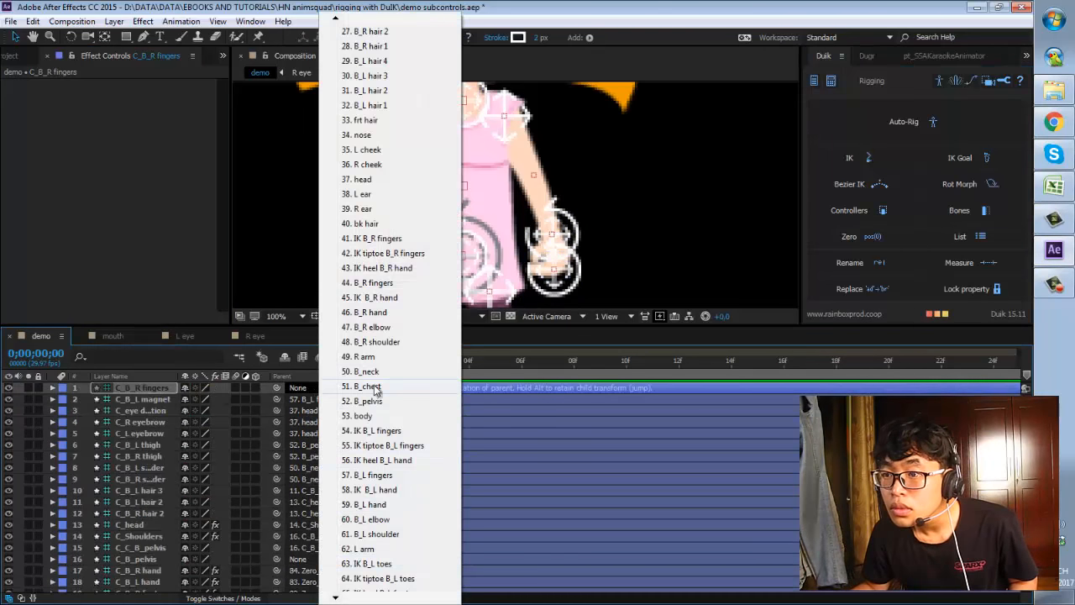
{"action": "left_click", "coordinate": [386, 282]}
{"action": "key", "text": "Return"}
{"action": "type", "text": "C_B_R magnet"}
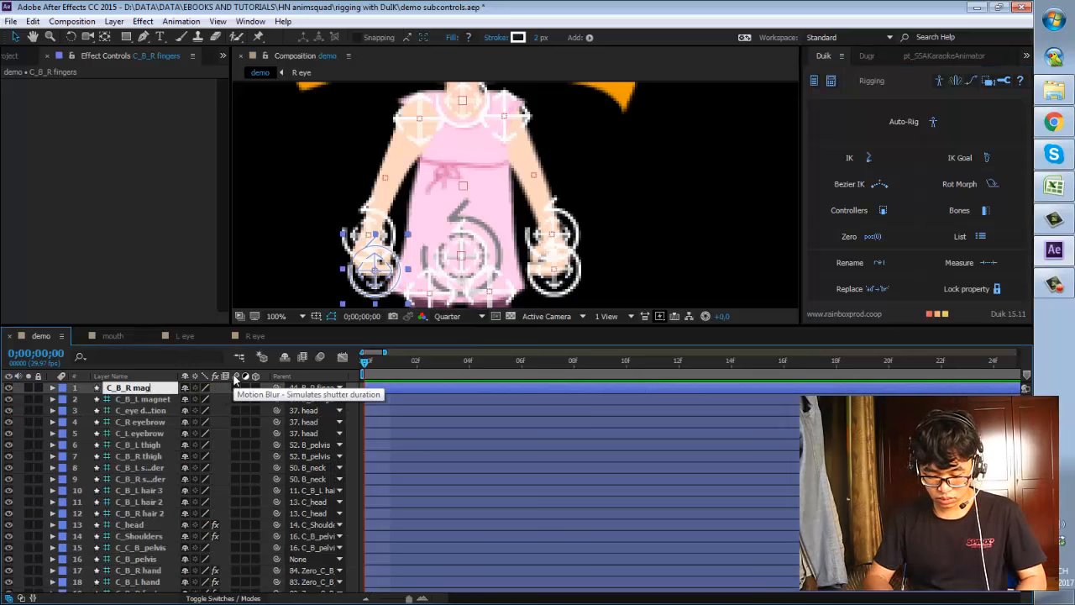
{"action": "key", "text": "Return"}
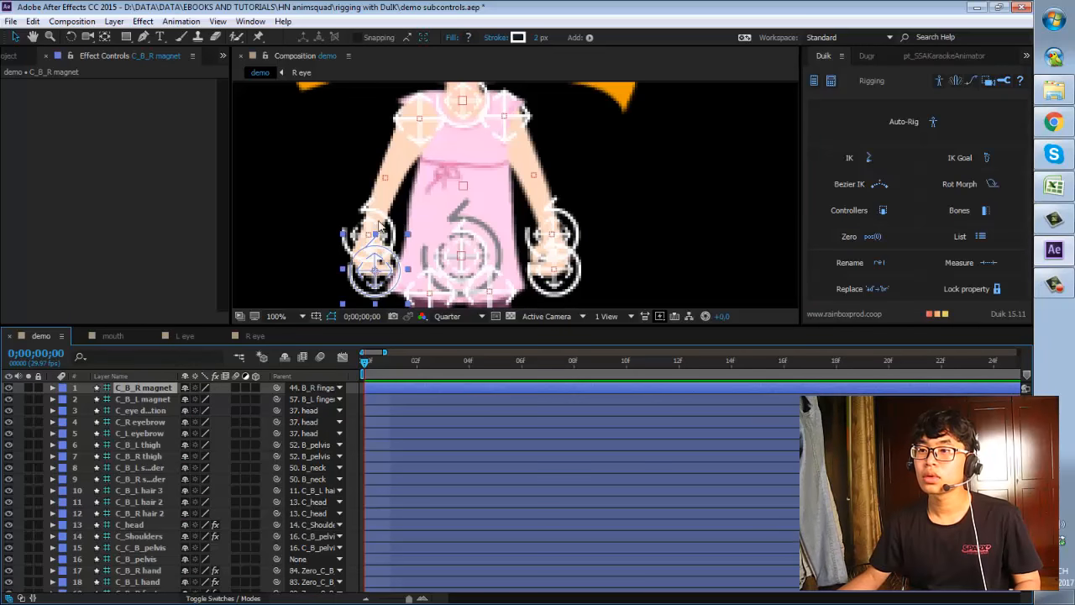
Test the right arm's FK by setting Upper FK to 77° on the C_B_R hand controller, and undo it.
{"action": "left_click", "coordinate": [380, 225]}
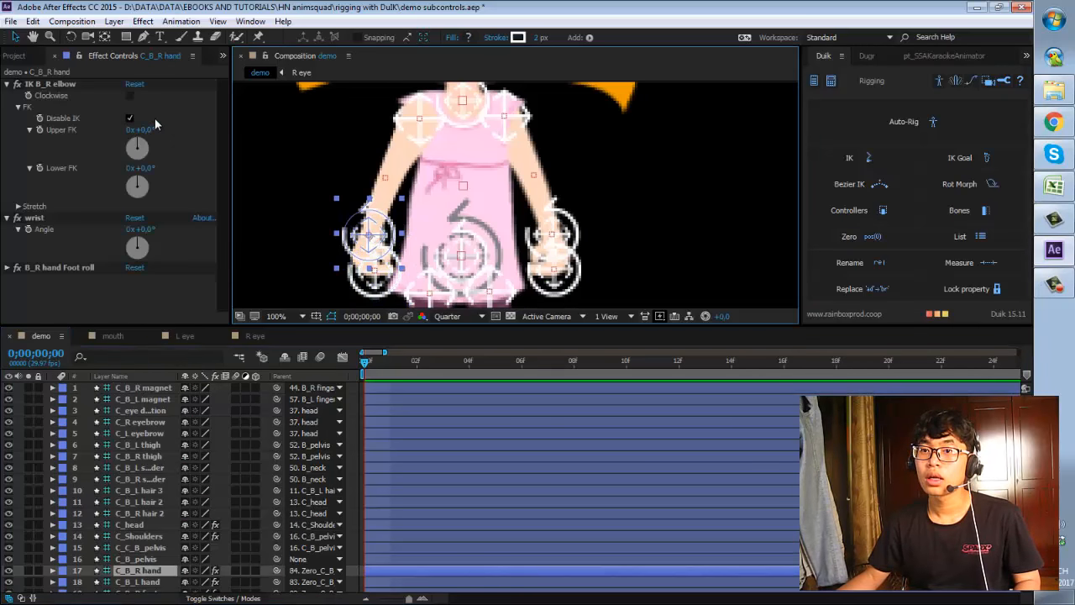
{"action": "left_click_drag", "start_coordinate": [135, 129], "coordinate": [199, 129]}
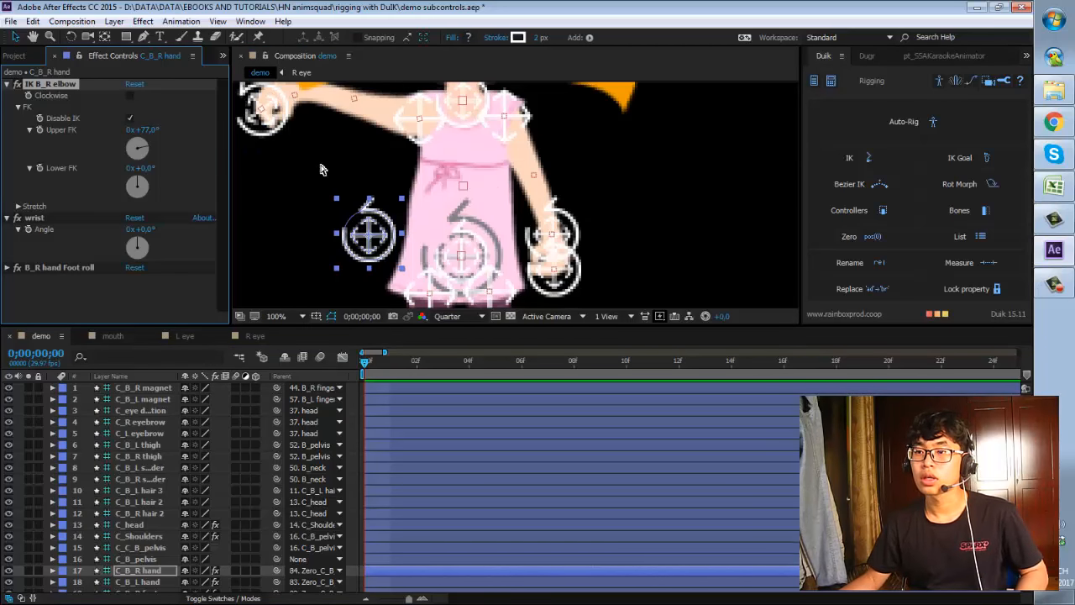
{"action": "key", "text": "ctrl+z"}
Turn off Disable IK for the right arm and test it by moving the hand controller outward.
{"action": "left_click", "coordinate": [129, 117]}
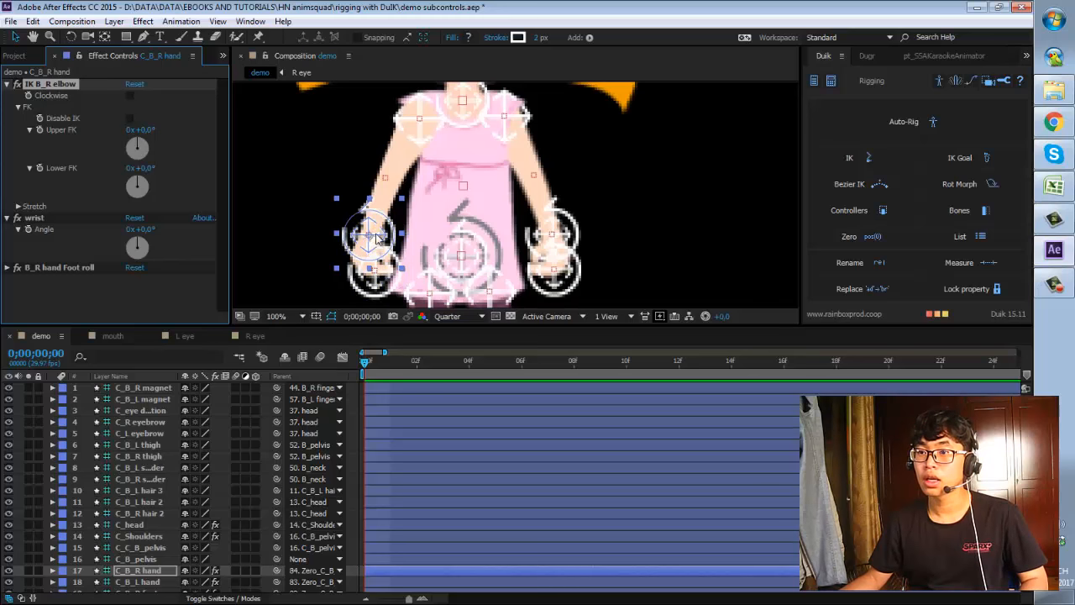
{"action": "left_click_drag", "start_coordinate": [376, 242], "coordinate": [317, 195]}
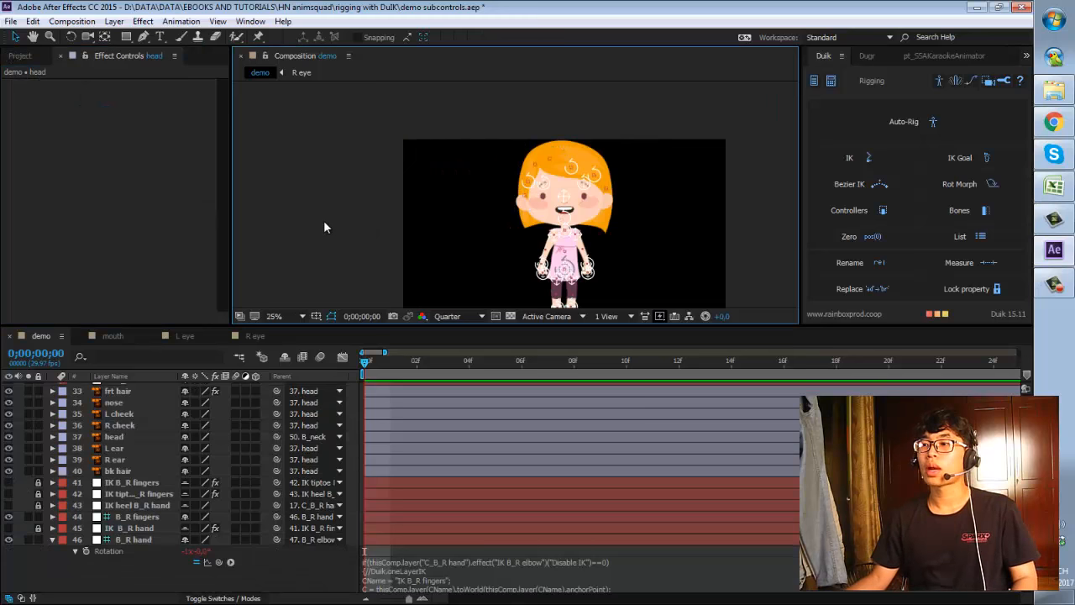
Select the C_head controller and test its Blink checkbox, leaving it turned off.
{"action": "key", "text": "space"}
{"action": "left_click_drag", "start_coordinate": [354, 226], "coordinate": [303, 194]}
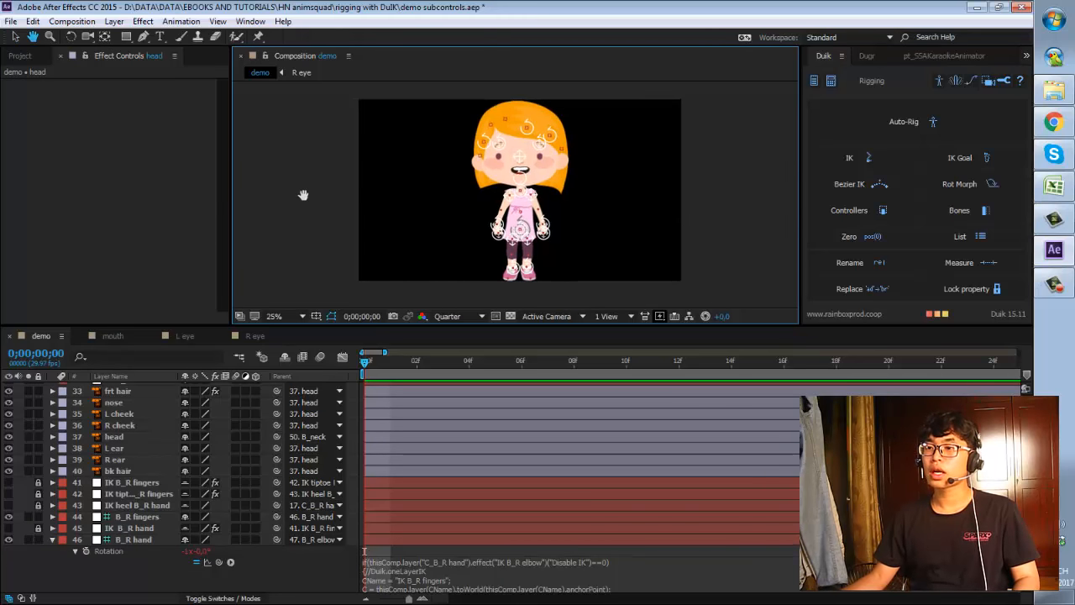
{"action": "scroll", "coordinate": [560, 230], "scroll_direction": "up", "scroll_amount": 1}
{"action": "scroll", "coordinate": [560, 229], "scroll_direction": "down", "scroll_amount": 1}
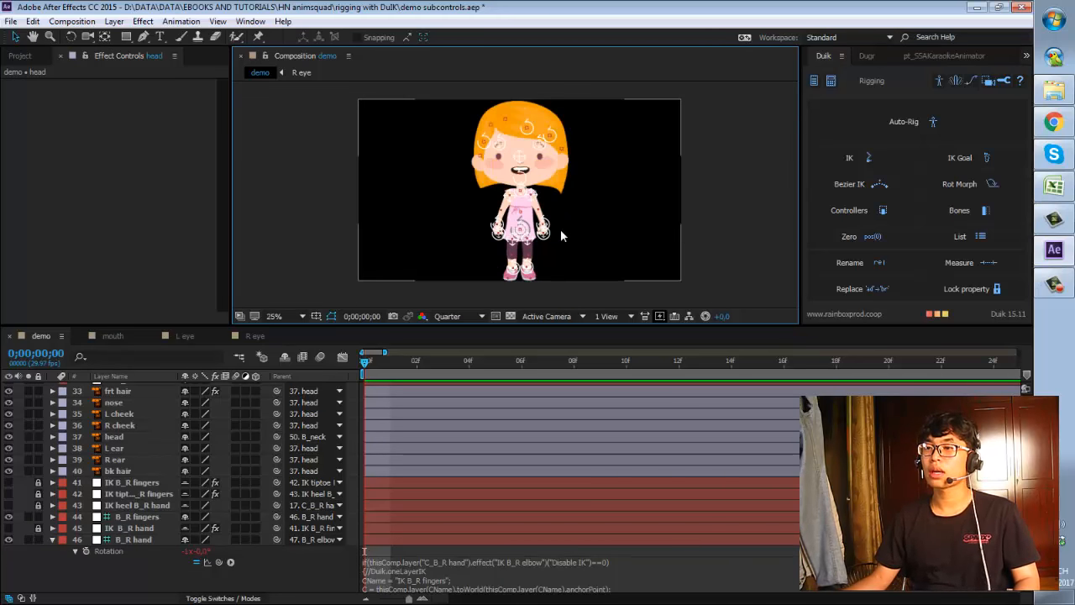
{"action": "key", "text": "space"}
{"action": "left_click_drag", "start_coordinate": [561, 231], "coordinate": [558, 234]}
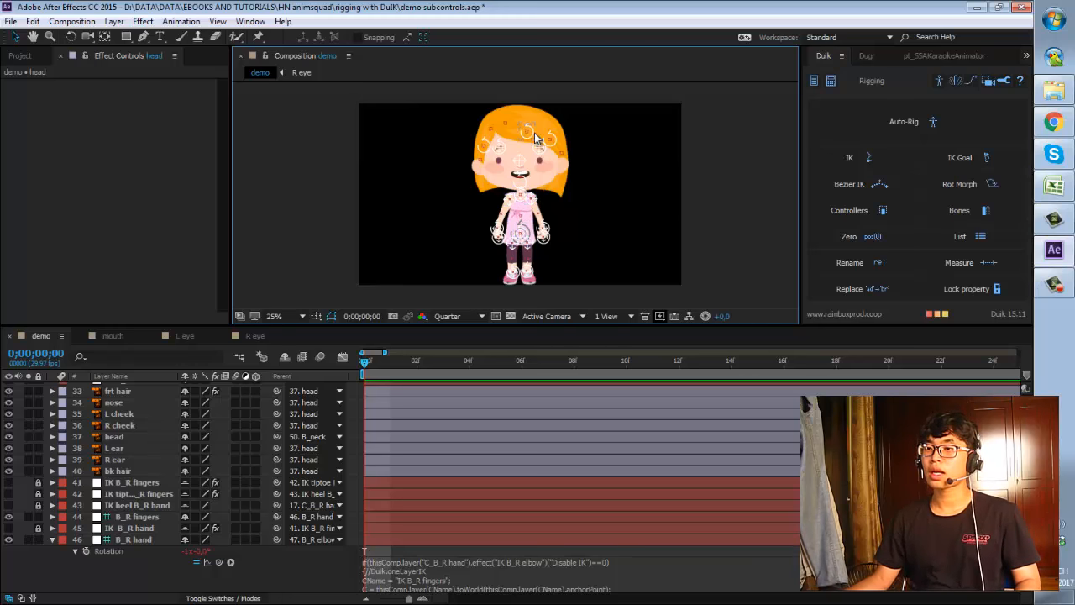
{"action": "left_click", "coordinate": [522, 181]}
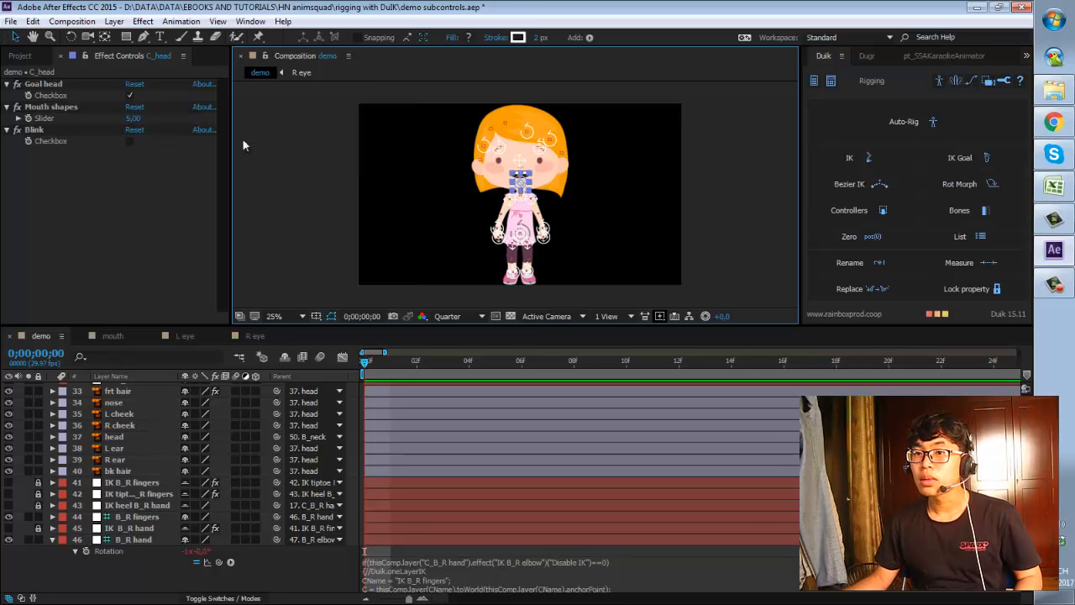
{"action": "left_click", "coordinate": [130, 141]}
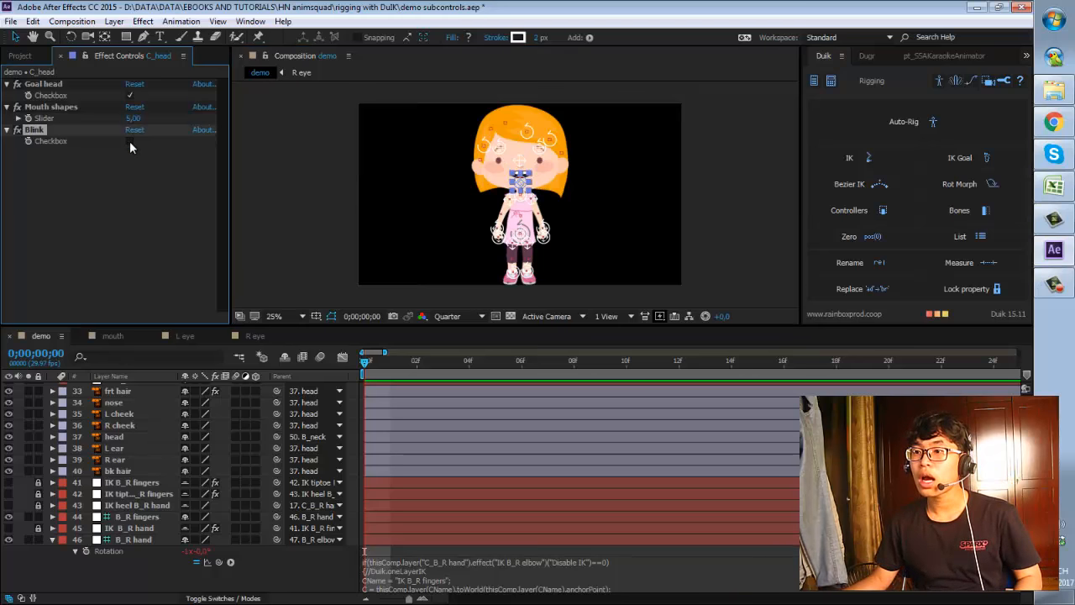
{"action": "left_click", "coordinate": [314, 140]}
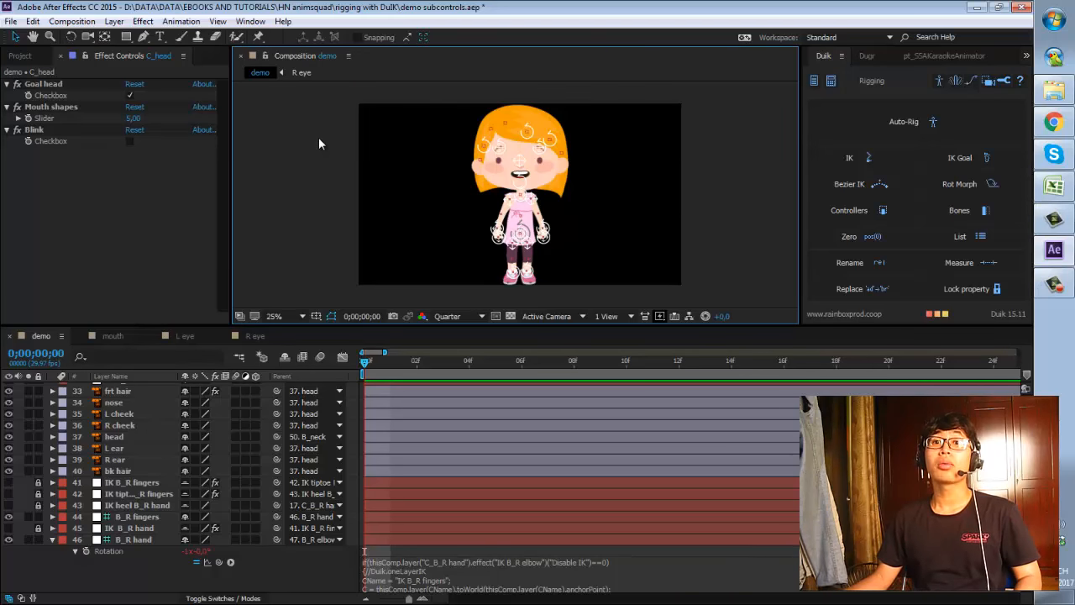